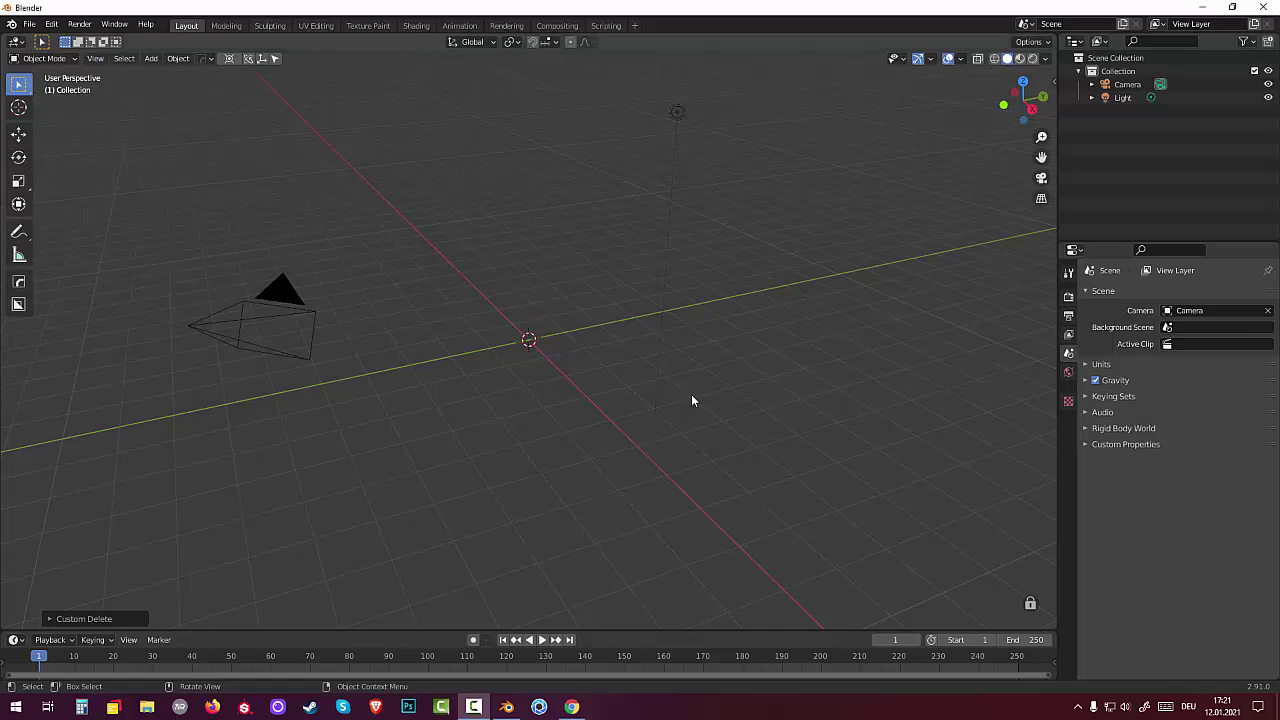
# Orbit around the empty scene and call up the Shift+A Add menu
pyautogui.moveTo(691, 396)
pyautogui.mouseDown(button='middle')
pyautogui.moveTo(624, 356)
pyautogui.moveTo(610, 385)
pyautogui.mouseUp(button='middle')
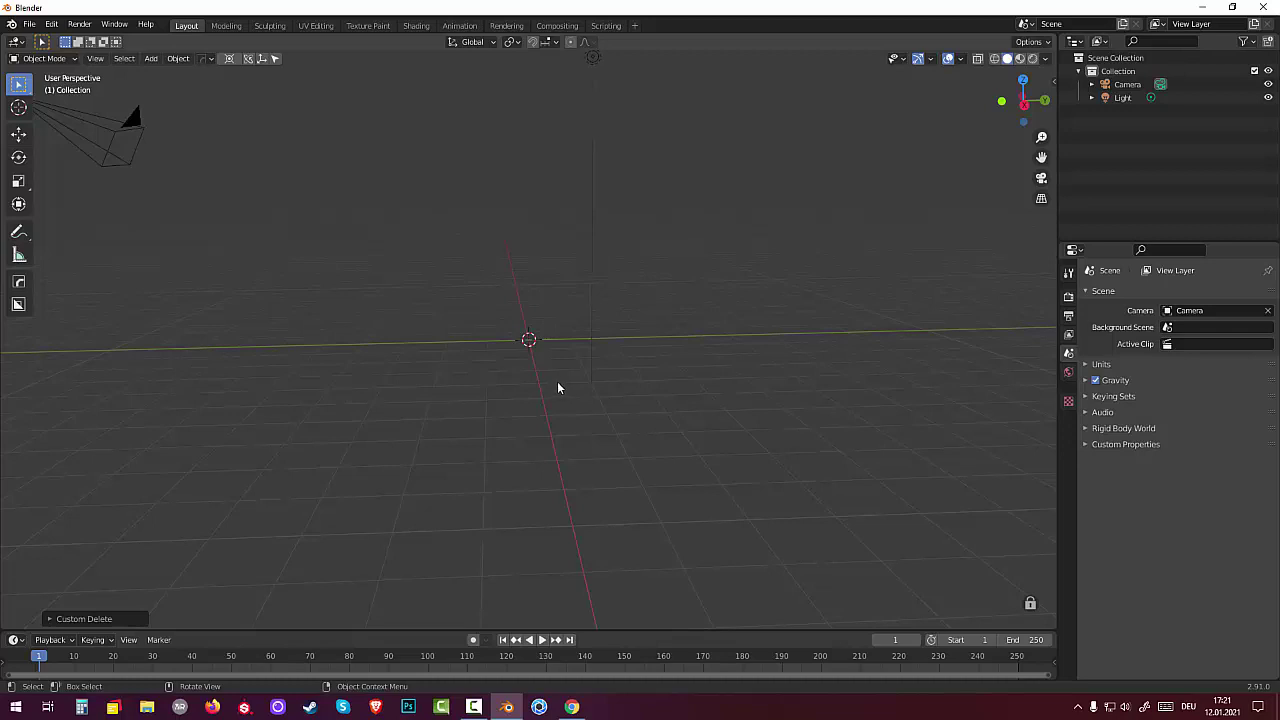
pyautogui.moveTo(579, 392); pyautogui.dragTo(573, 395, button='middle')
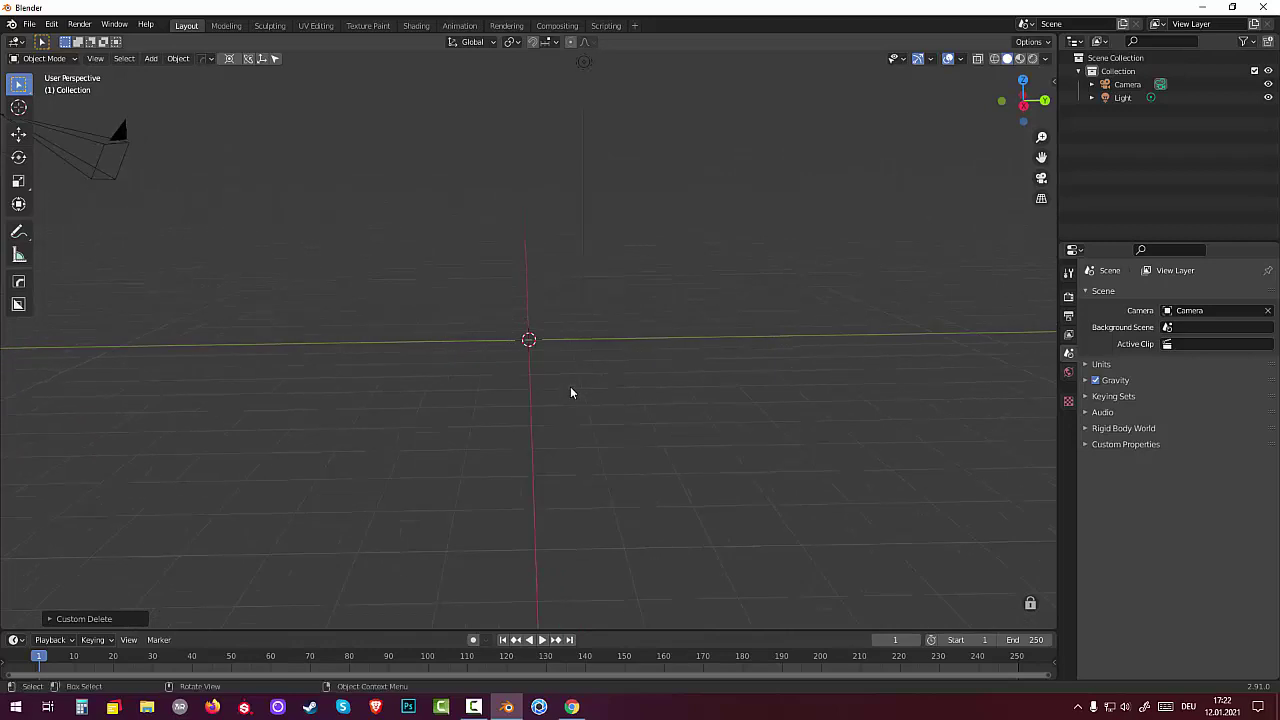
pyautogui.hotkey('shift', 'a')
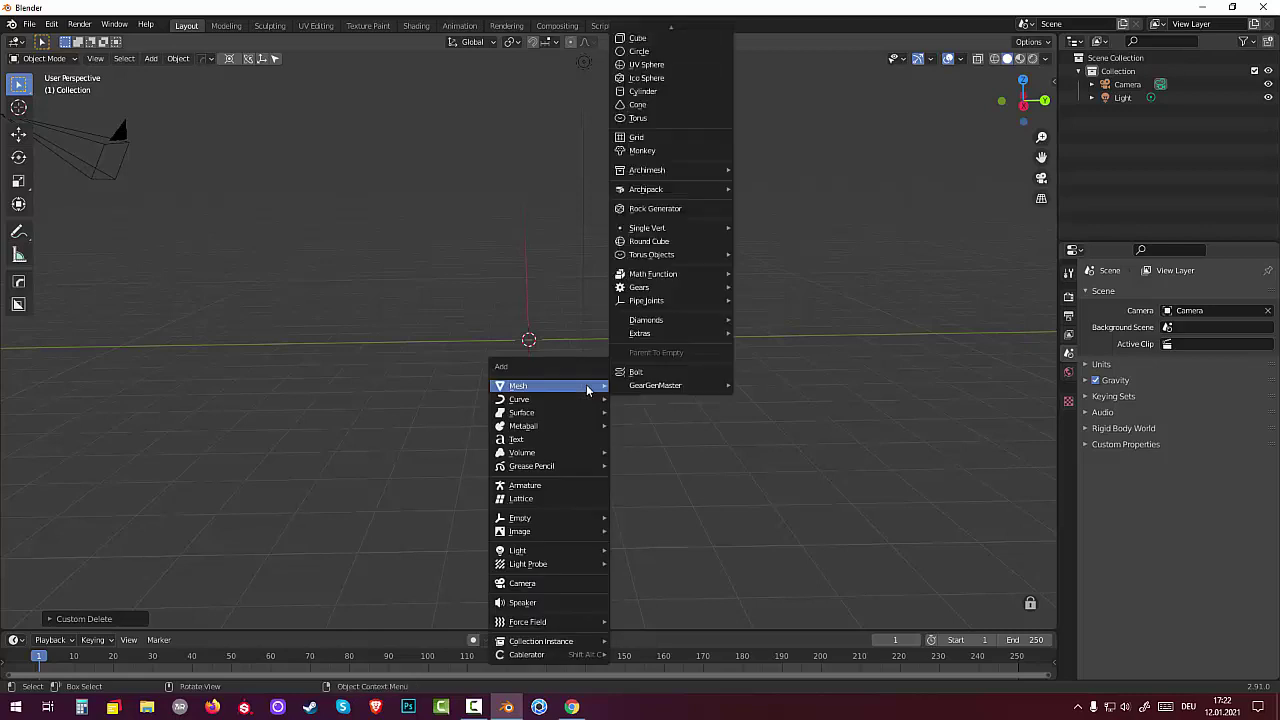
# Add a Round Cube using the Quadsphere preset with 5 arc divisions, then zoom in on it
pyautogui.click(651, 243)
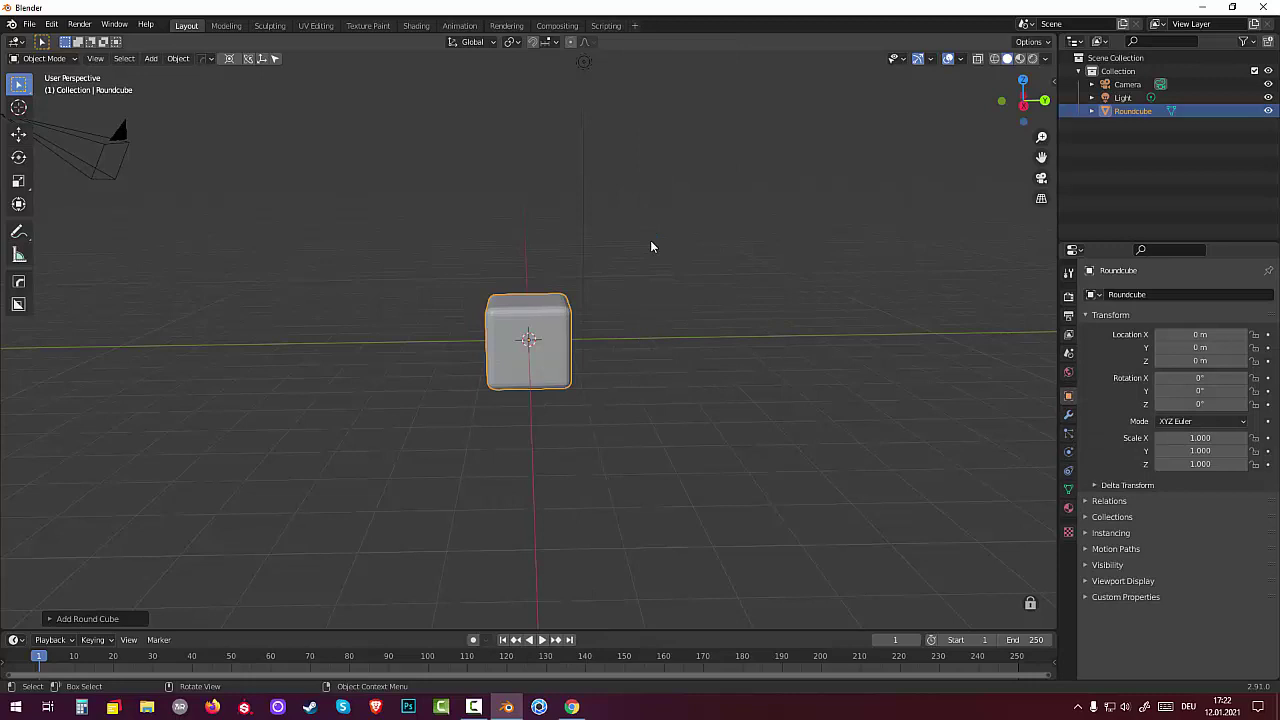
pyautogui.click(107, 618)
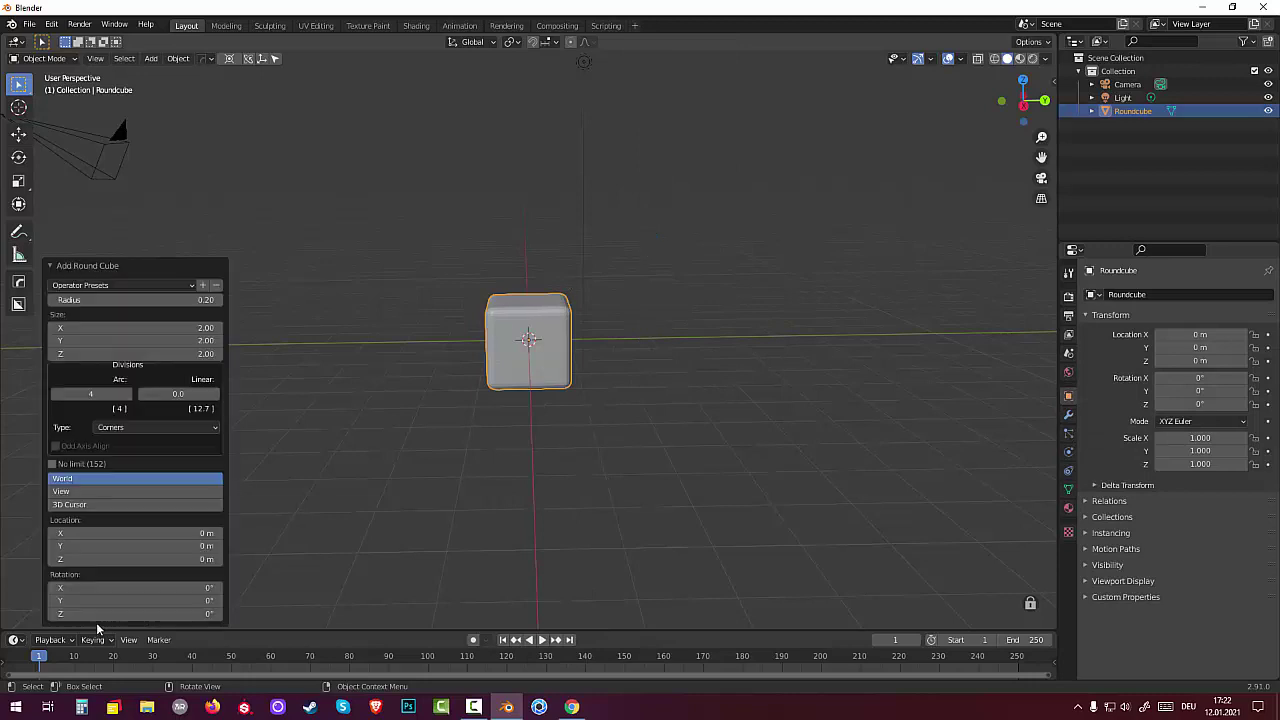
pyautogui.click(95, 285)
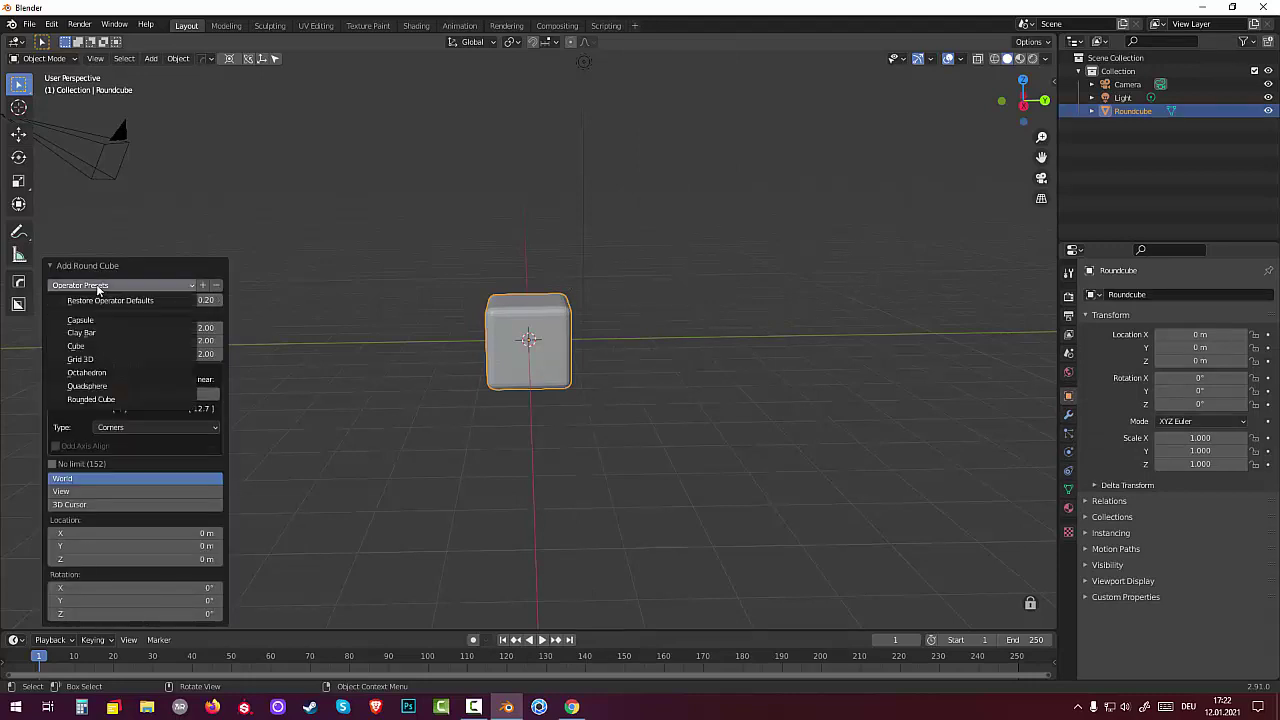
pyautogui.click(101, 387)
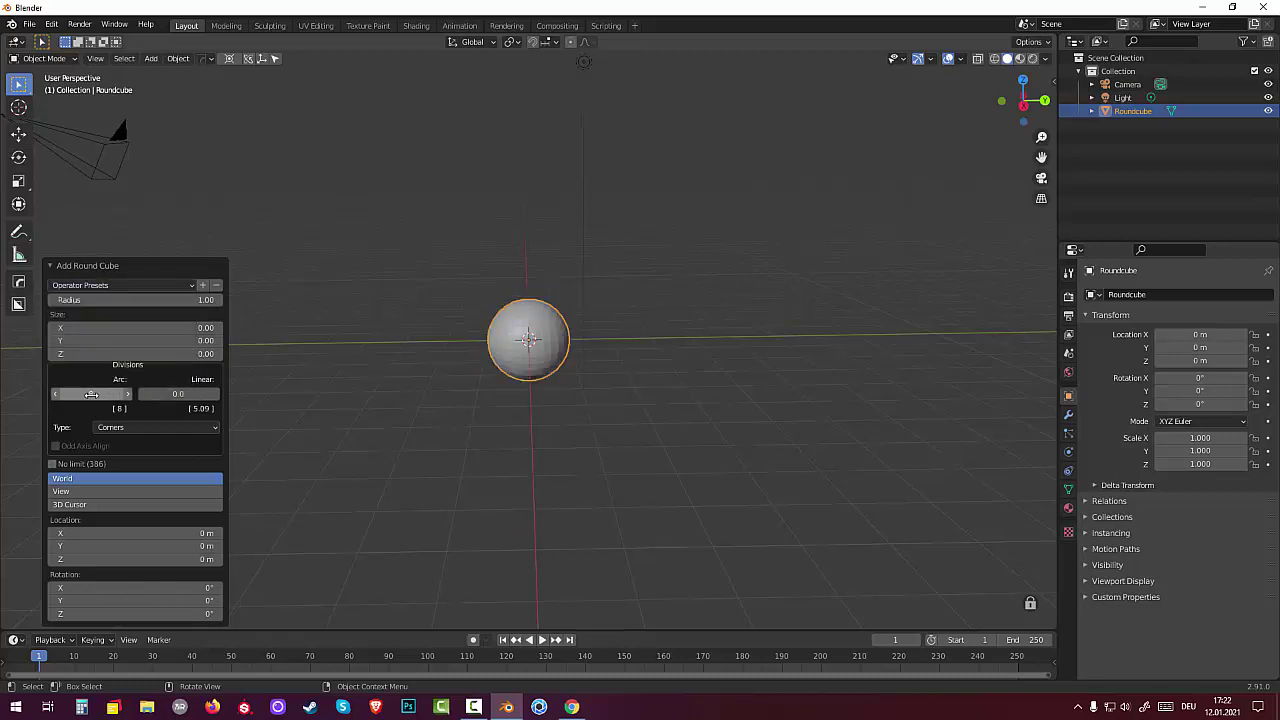
pyautogui.moveTo(91, 394); pyautogui.dragTo(70, 394)
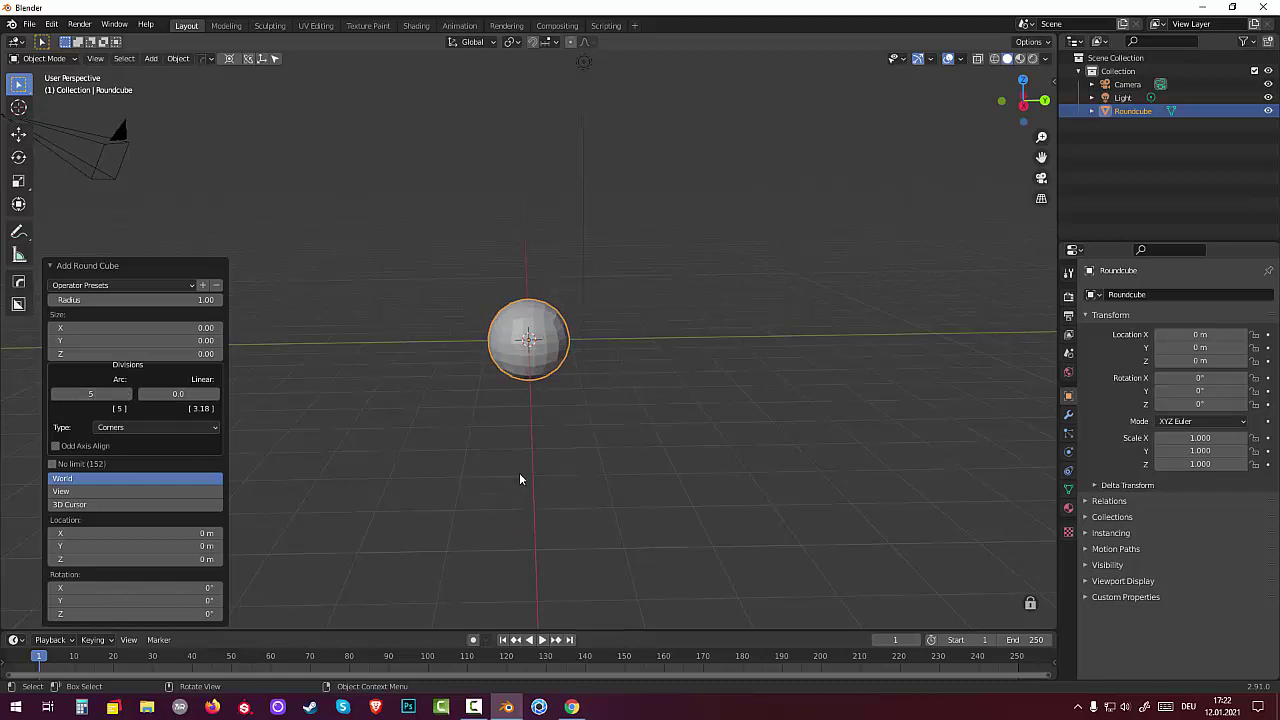
pyautogui.moveTo(519, 472)
pyautogui.mouseDown(button='middle')
pyautogui.moveTo(502, 369)
pyautogui.moveTo(516, 403)
pyautogui.moveTo(512, 474)
pyautogui.mouseUp(button='middle')
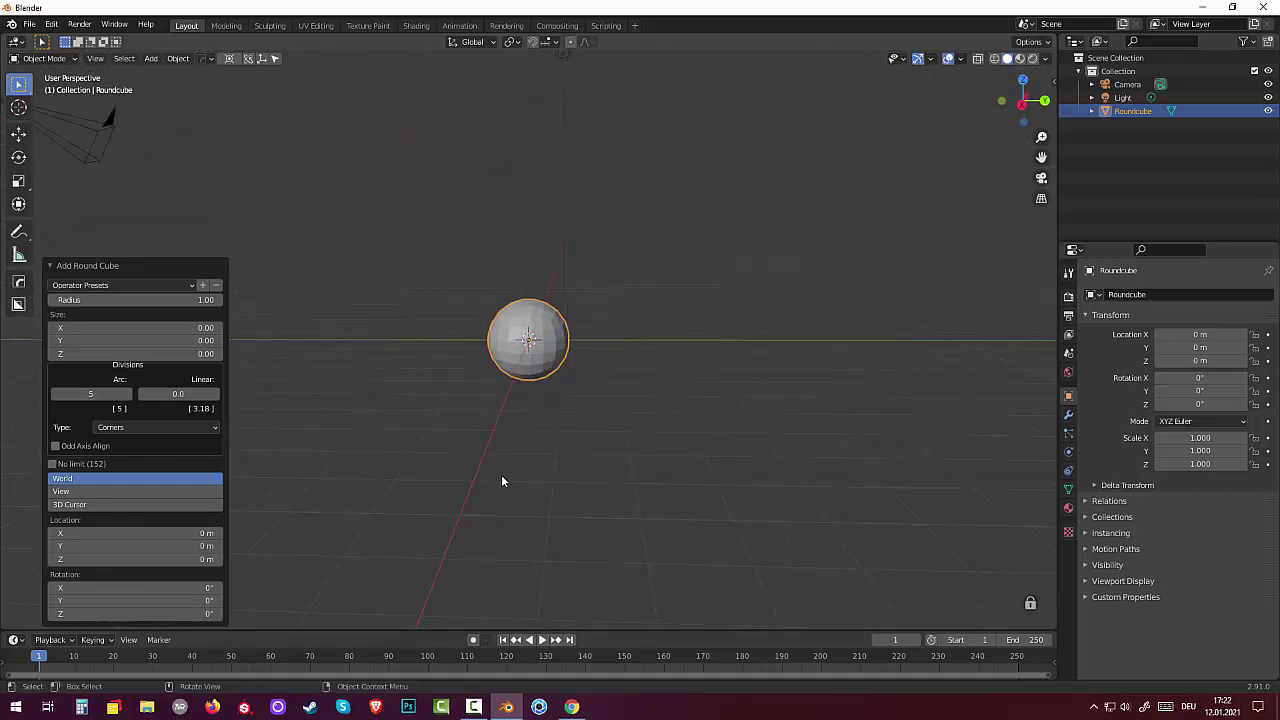
pyautogui.moveTo(509, 468)
pyautogui.keyDown('ctrl'); pyautogui.mouseDown(button='middle')
pyautogui.moveTo(519, 407)
pyautogui.moveTo(508, 420)
pyautogui.mouseUp(button='middle'); pyautogui.keyUp('ctrl')
# Select the round cube and enter Edit Mode
pyautogui.click(383, 451)
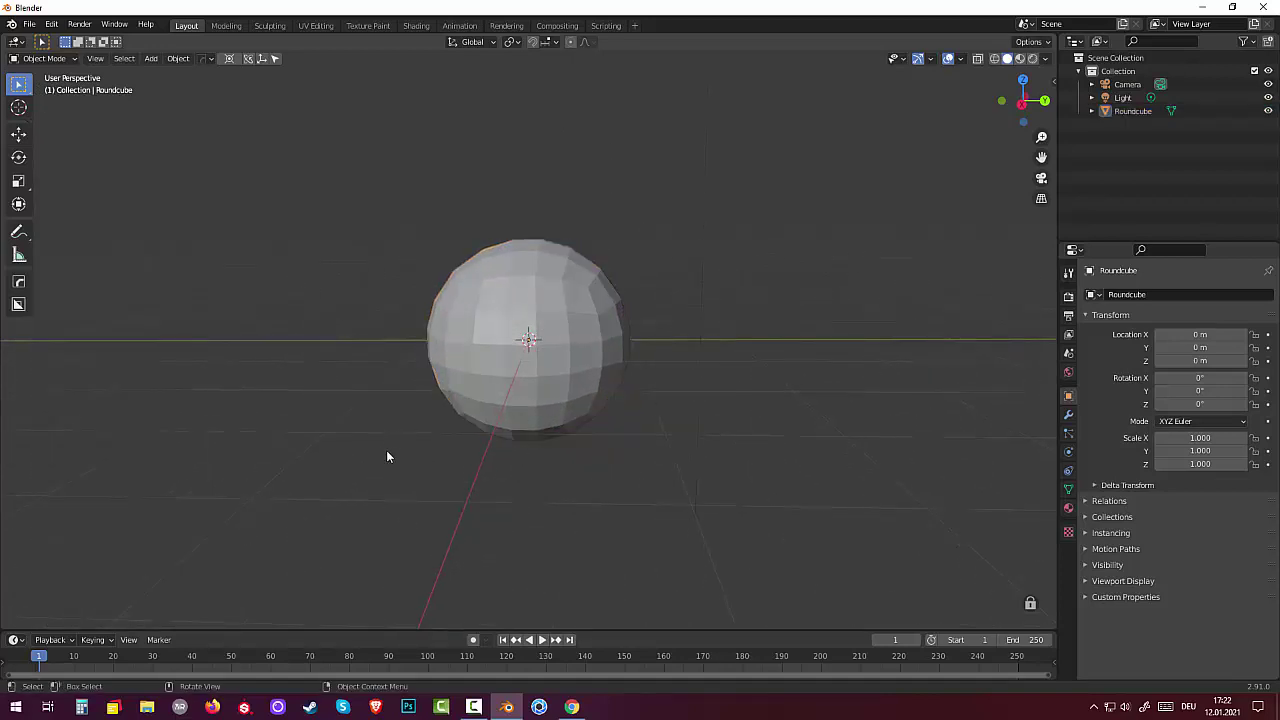
pyautogui.moveTo(389, 451)
pyautogui.mouseDown(button='middle')
pyautogui.moveTo(503, 380)
pyautogui.moveTo(503, 297)
pyautogui.mouseUp(button='middle')
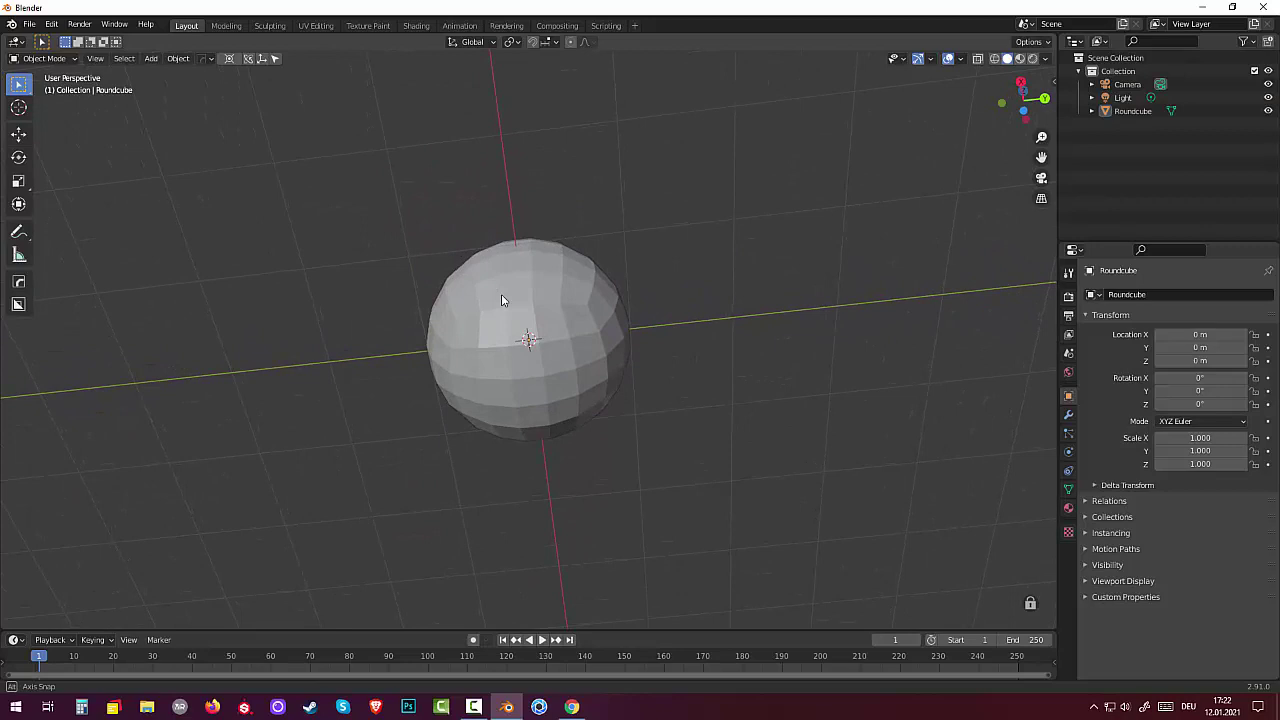
pyautogui.click(502, 367)
pyautogui.moveTo(545, 360); pyautogui.dragTo(549, 318, button='middle')
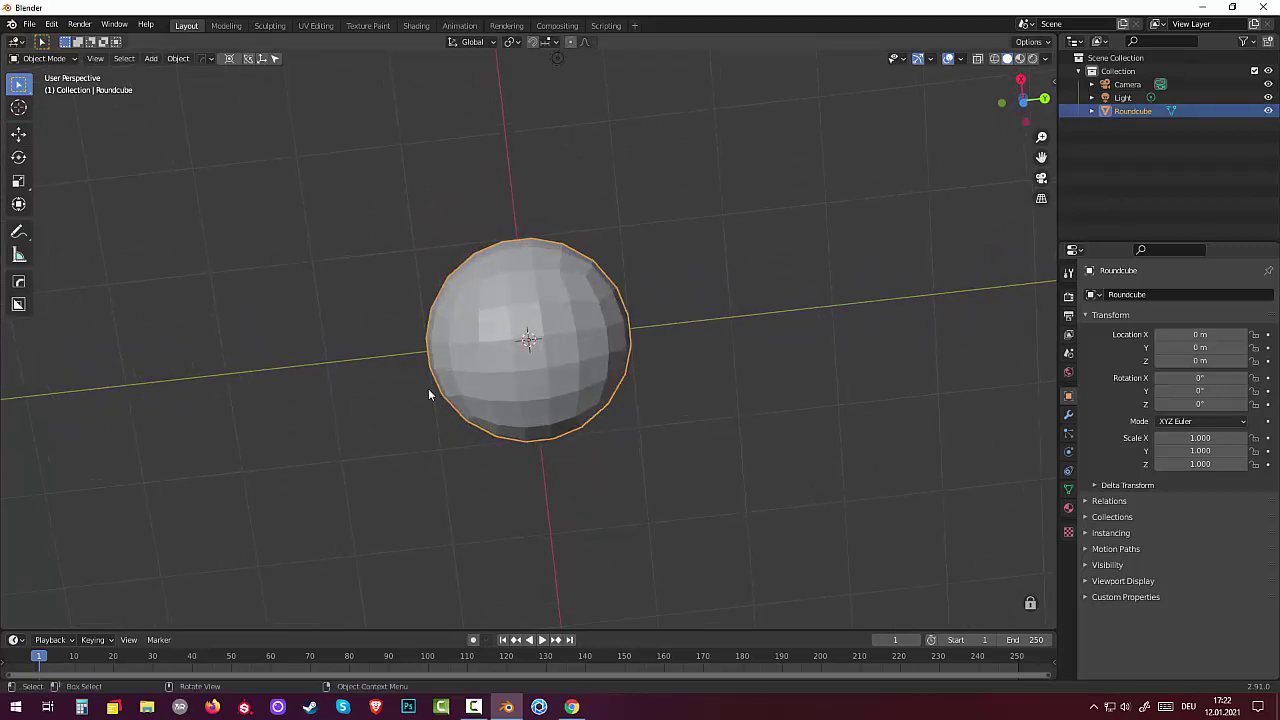
pyautogui.press('Tab')
# Switch to face select and pick a square block of faces on the sphere's front
pyautogui.click(550, 318)
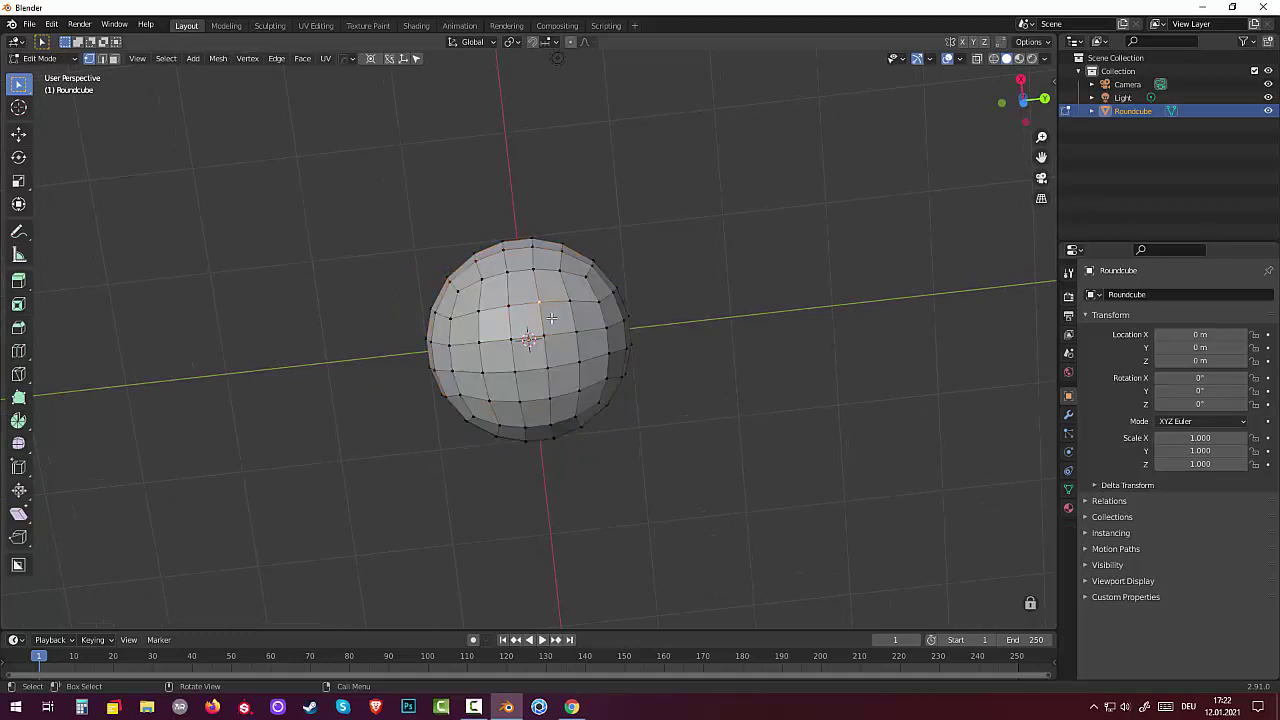
pyautogui.press('3')
pyautogui.click(557, 322)
pyautogui.keyDown('shift'); pyautogui.click(562, 350); pyautogui.keyUp('shift')
pyautogui.keyDown('shift'); pyautogui.click(563, 378); pyautogui.keyUp('shift')
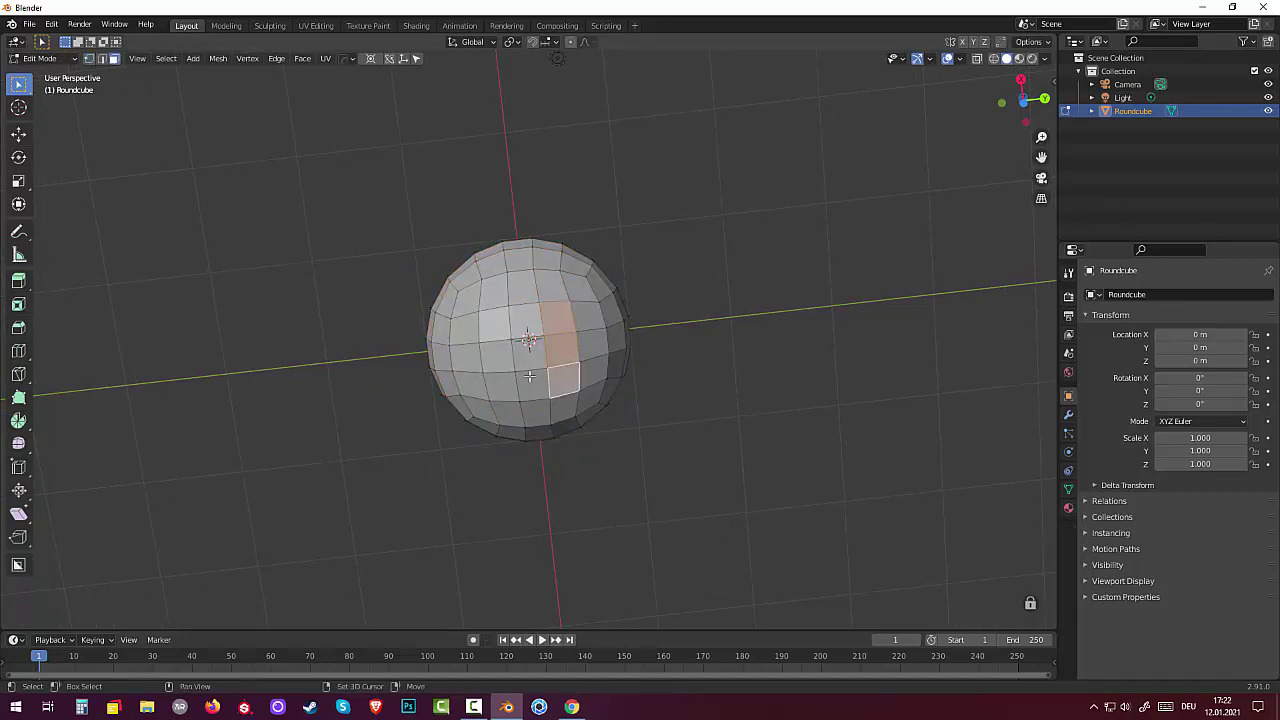
pyautogui.keyDown('shift'); pyautogui.click(529, 380); pyautogui.keyUp('shift')
pyautogui.keyDown('shift'); pyautogui.click(495, 385); pyautogui.keyUp('shift')
pyautogui.keyDown('shift'); pyautogui.click(495, 354); pyautogui.keyUp('shift')
pyautogui.keyDown('shift'); pyautogui.click(495, 321); pyautogui.keyUp('shift')
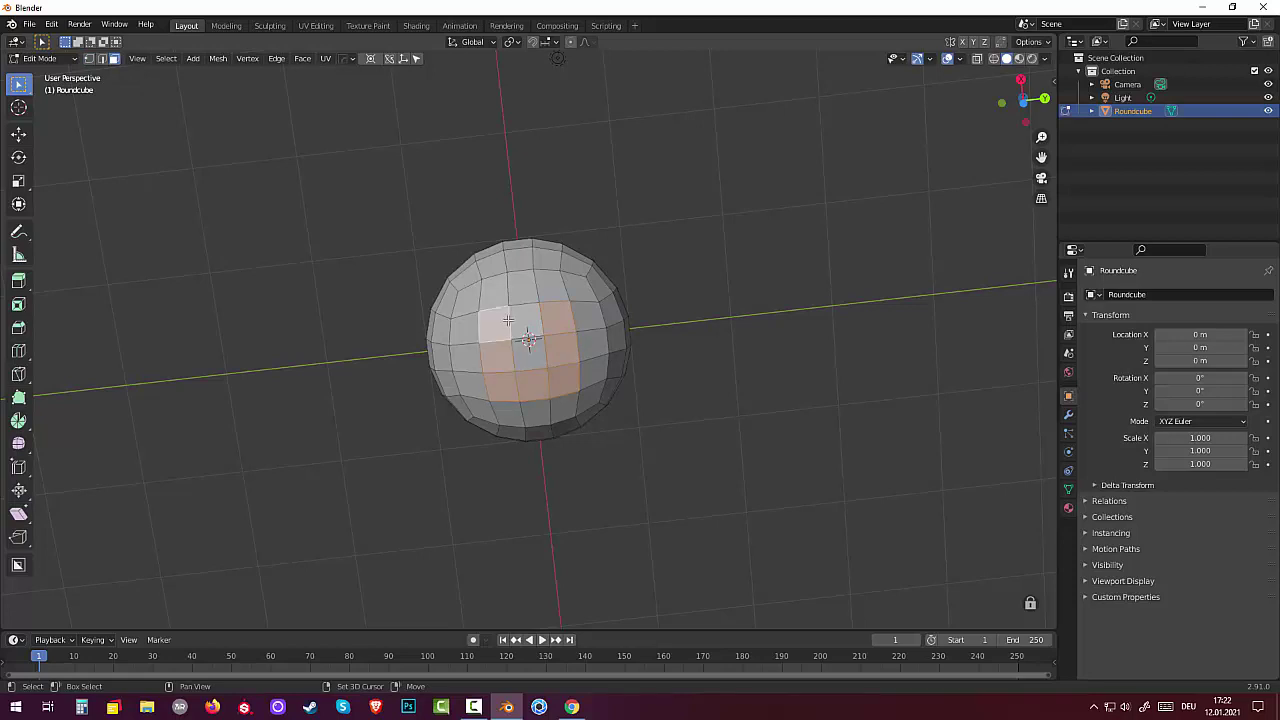
pyautogui.press('b')
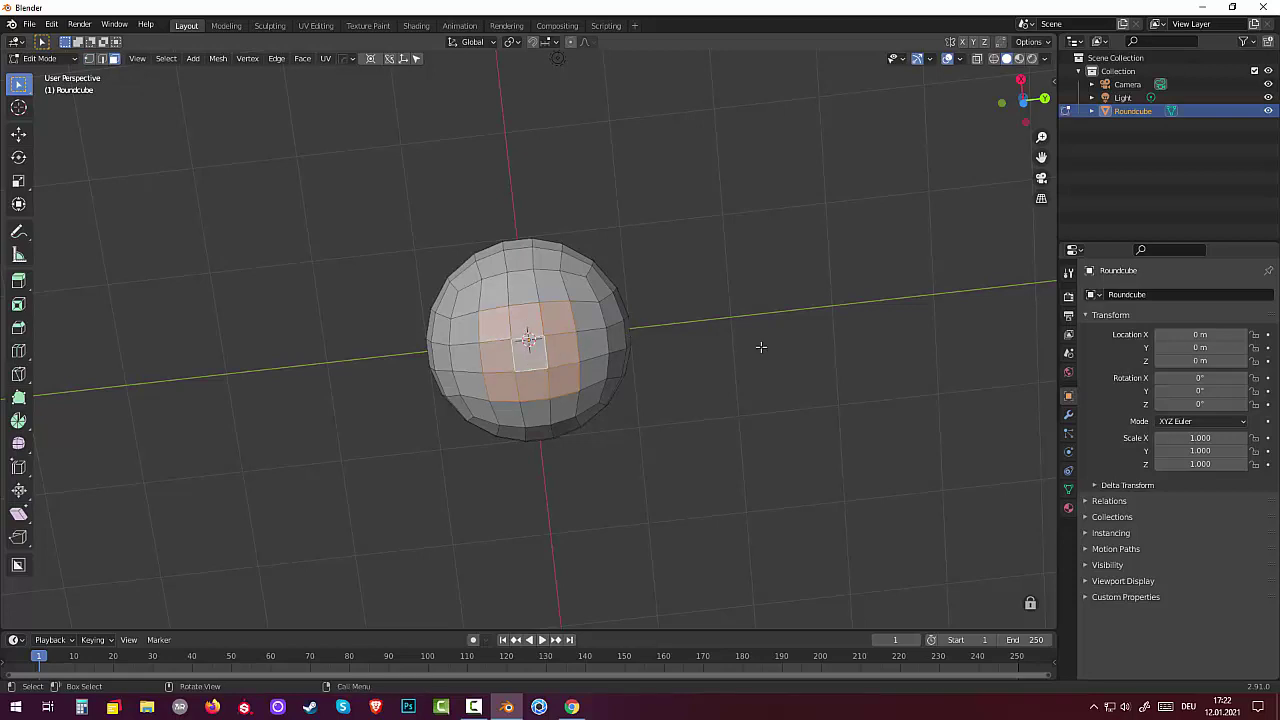
pyautogui.moveTo(760, 346)
pyautogui.mouseDown(button='middle')
pyautogui.moveTo(751, 403)
pyautogui.moveTo(730, 336)
pyautogui.mouseUp(button='middle')
# Round the selected face block into a circle with LoopTools Circle
pyautogui.rightClick(730, 336)
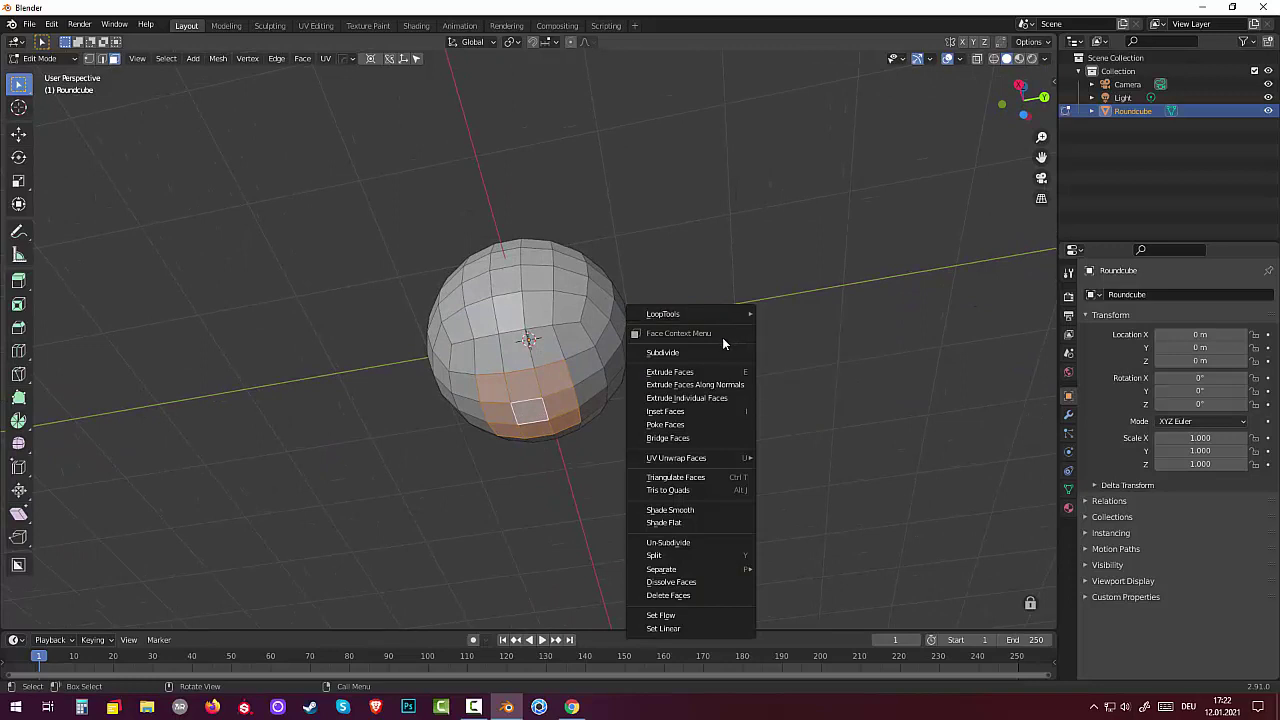
pyautogui.moveTo(663, 314)
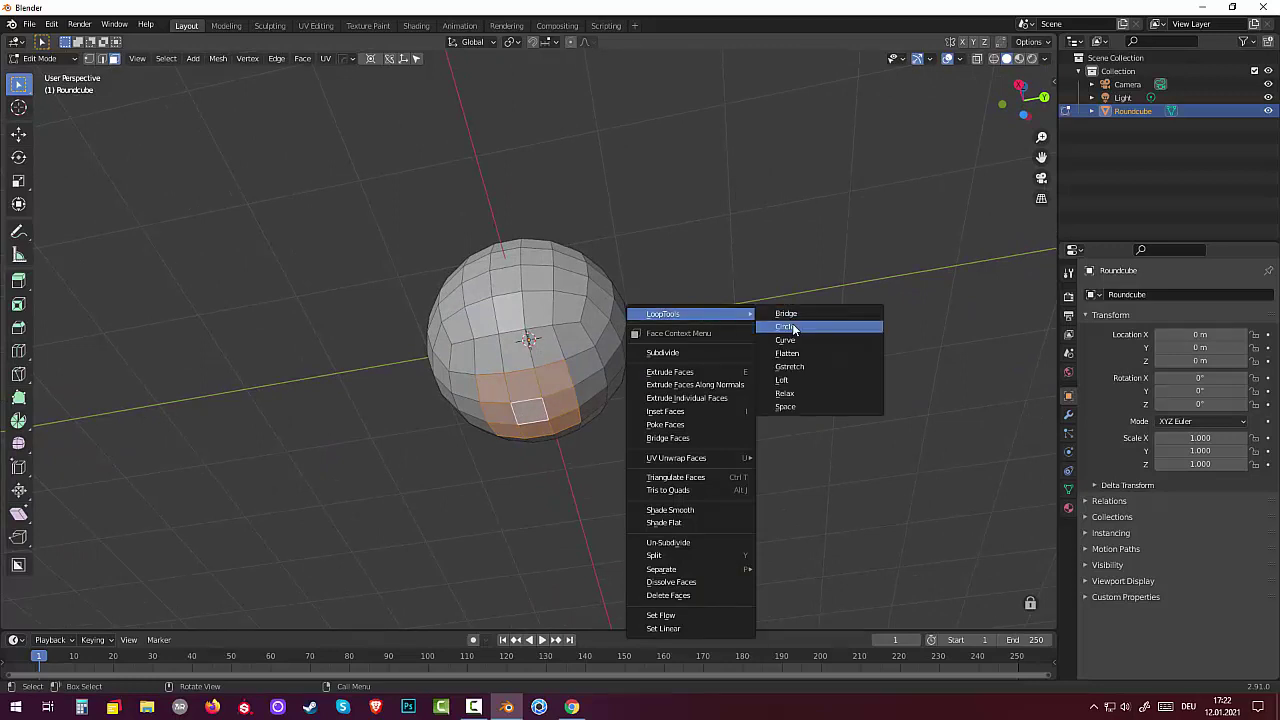
pyautogui.click(786, 327)
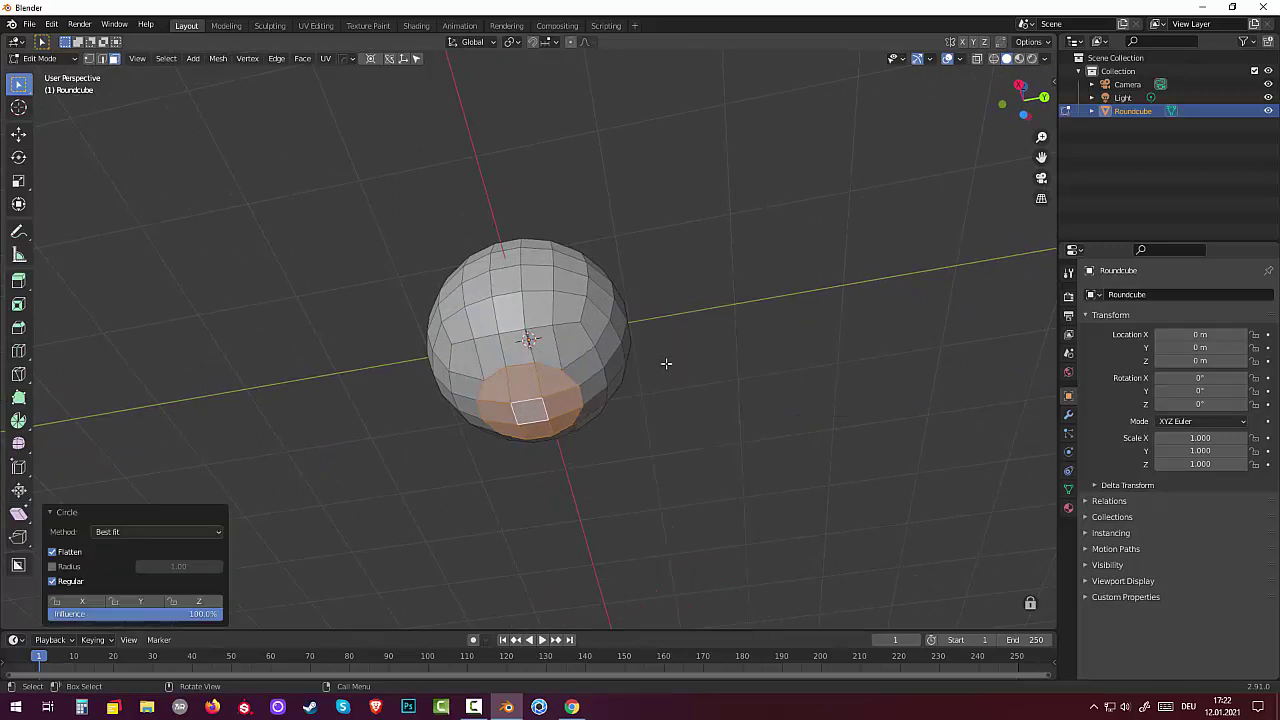
pyautogui.moveTo(666, 364)
pyautogui.mouseDown(button='middle')
pyautogui.moveTo(684, 445)
pyautogui.moveTo(637, 192)
pyautogui.moveTo(586, 182)
pyautogui.mouseUp(button='middle')
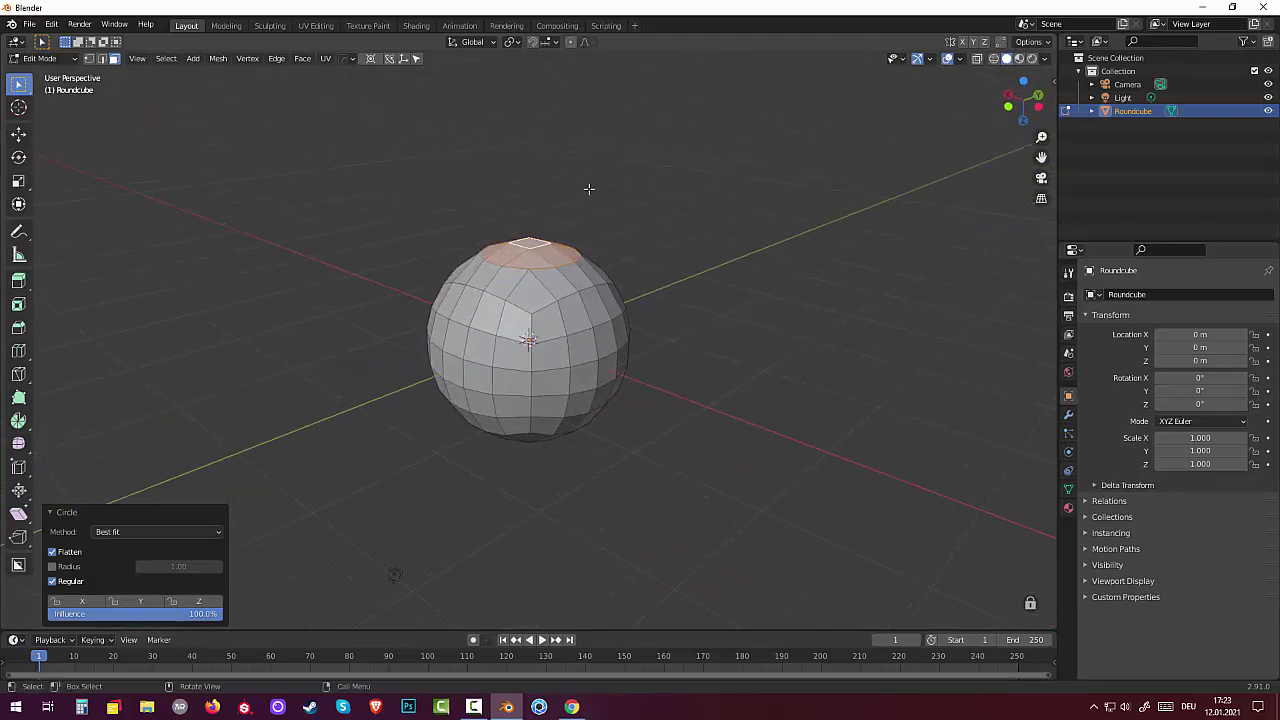
# Raise the patch's centre face about 0.098 m along Z
pyautogui.click(527, 241)
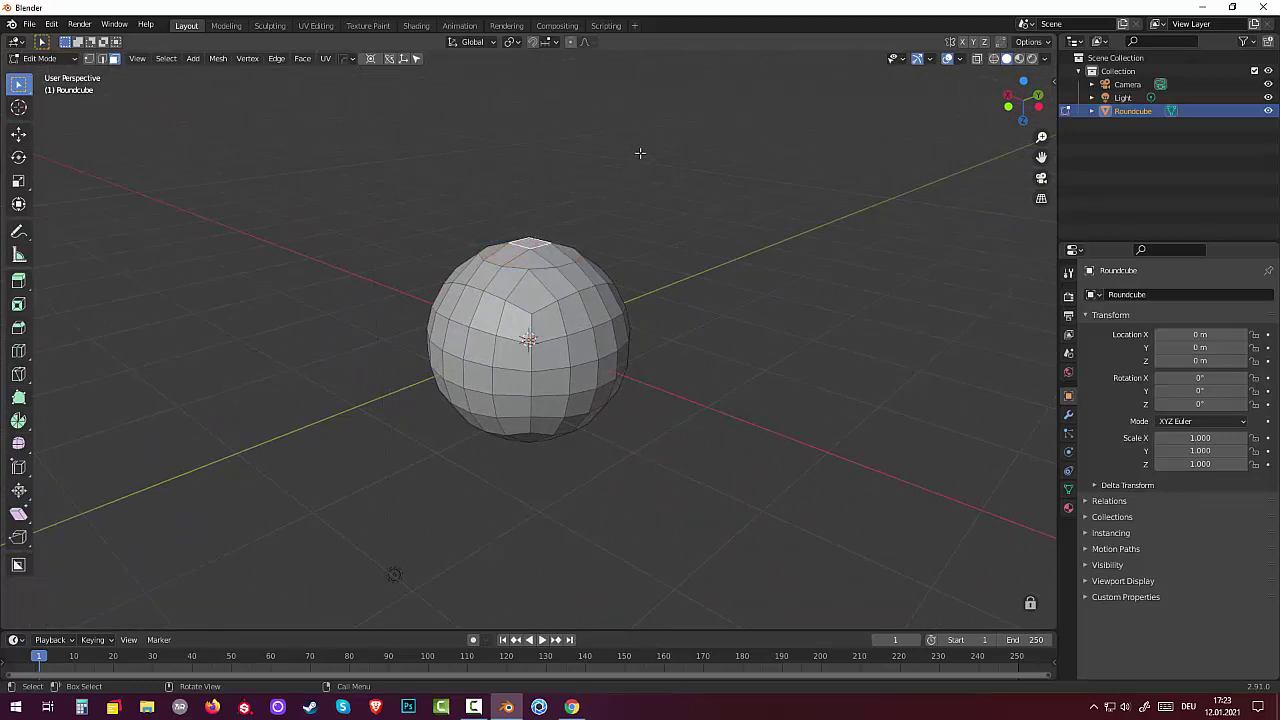
pyautogui.press('g')
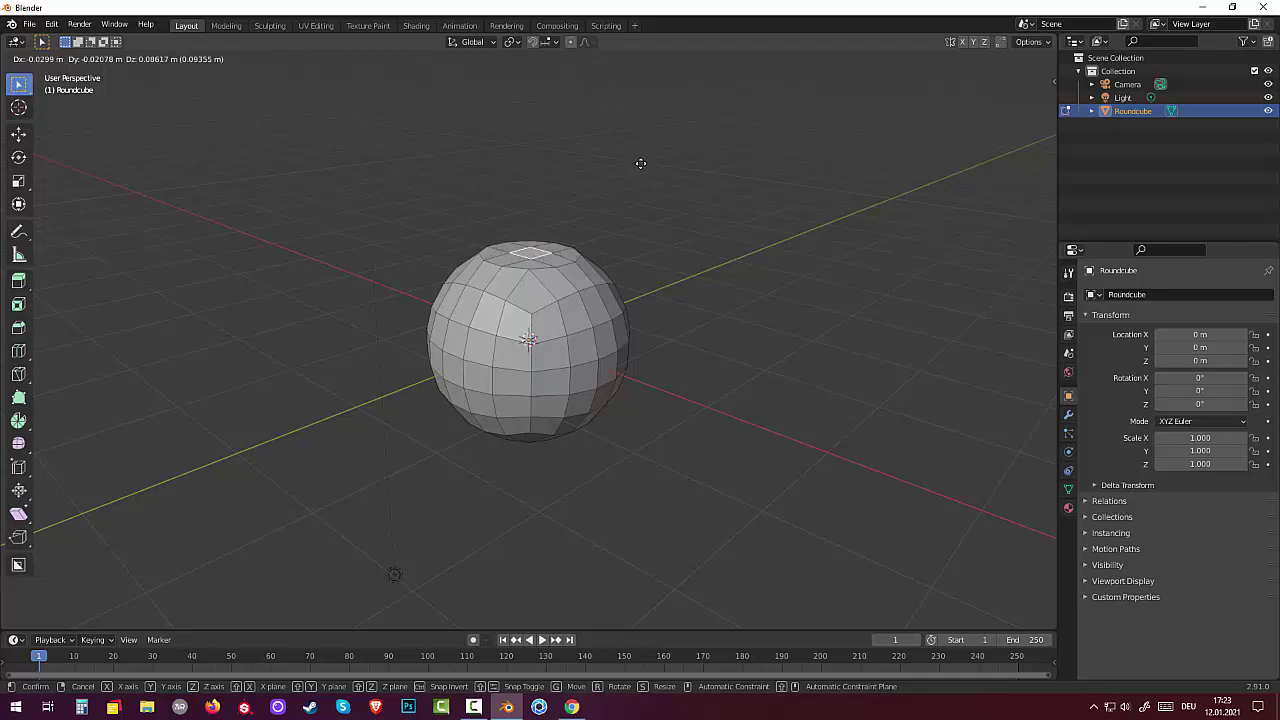
pyautogui.click(640, 164)
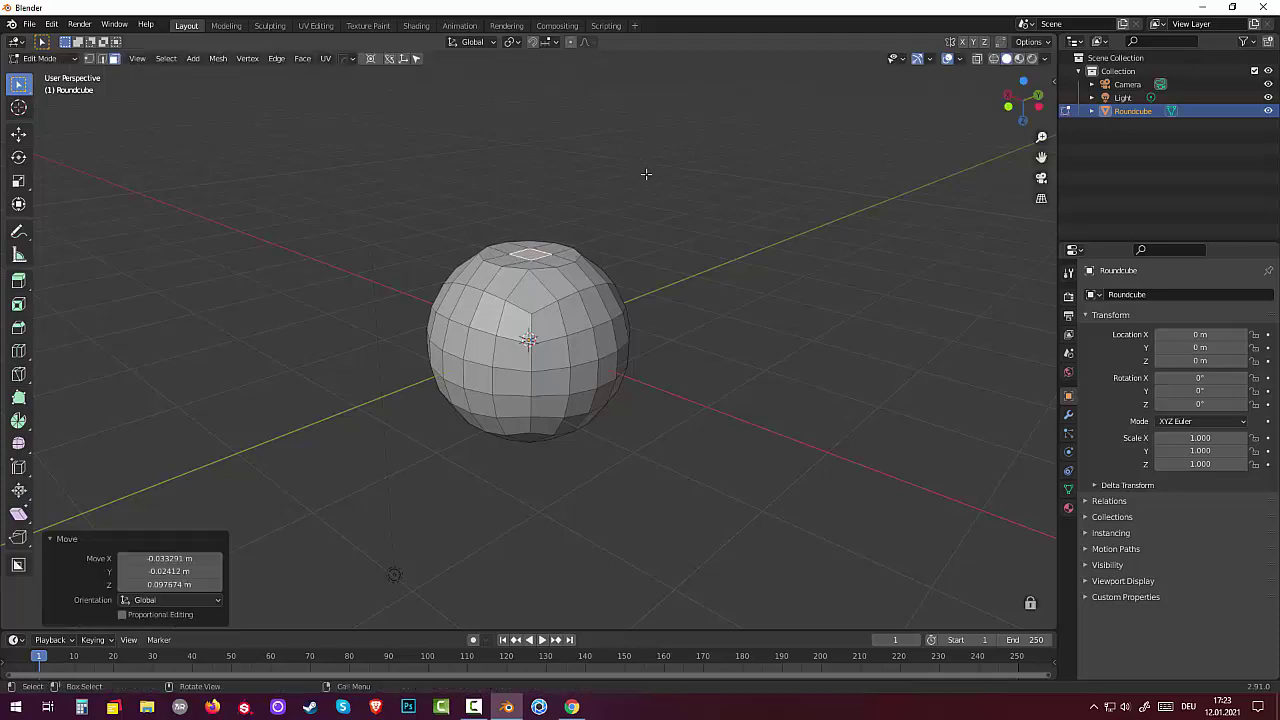
pyautogui.moveTo(648, 171)
pyautogui.mouseDown(button='middle')
pyautogui.moveTo(654, 441)
pyautogui.moveTo(646, 279)
pyautogui.moveTo(623, 460)
pyautogui.moveTo(683, 455)
pyautogui.moveTo(571, 455)
pyautogui.moveTo(572, 415)
pyautogui.mouseUp(button='middle')
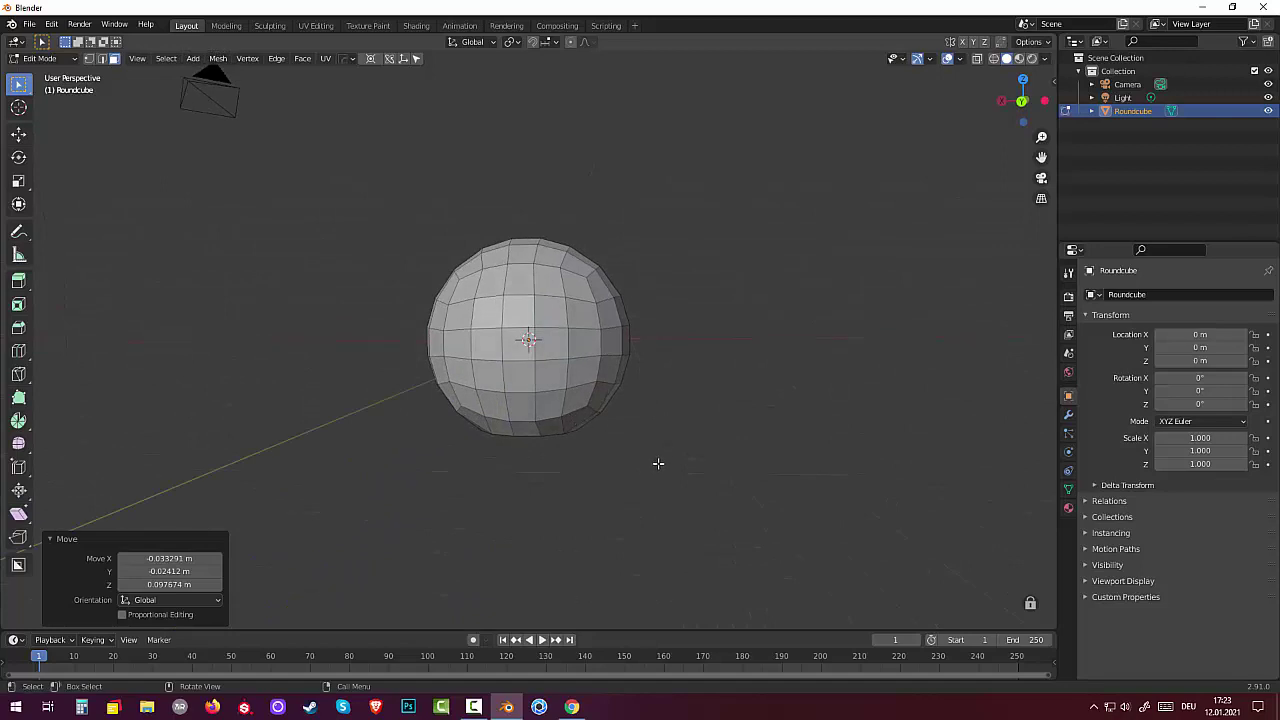
pyautogui.moveTo(651, 460)
pyautogui.mouseDown(button='middle')
pyautogui.moveTo(669, 400)
pyautogui.moveTo(645, 503)
pyautogui.mouseUp(button='middle')
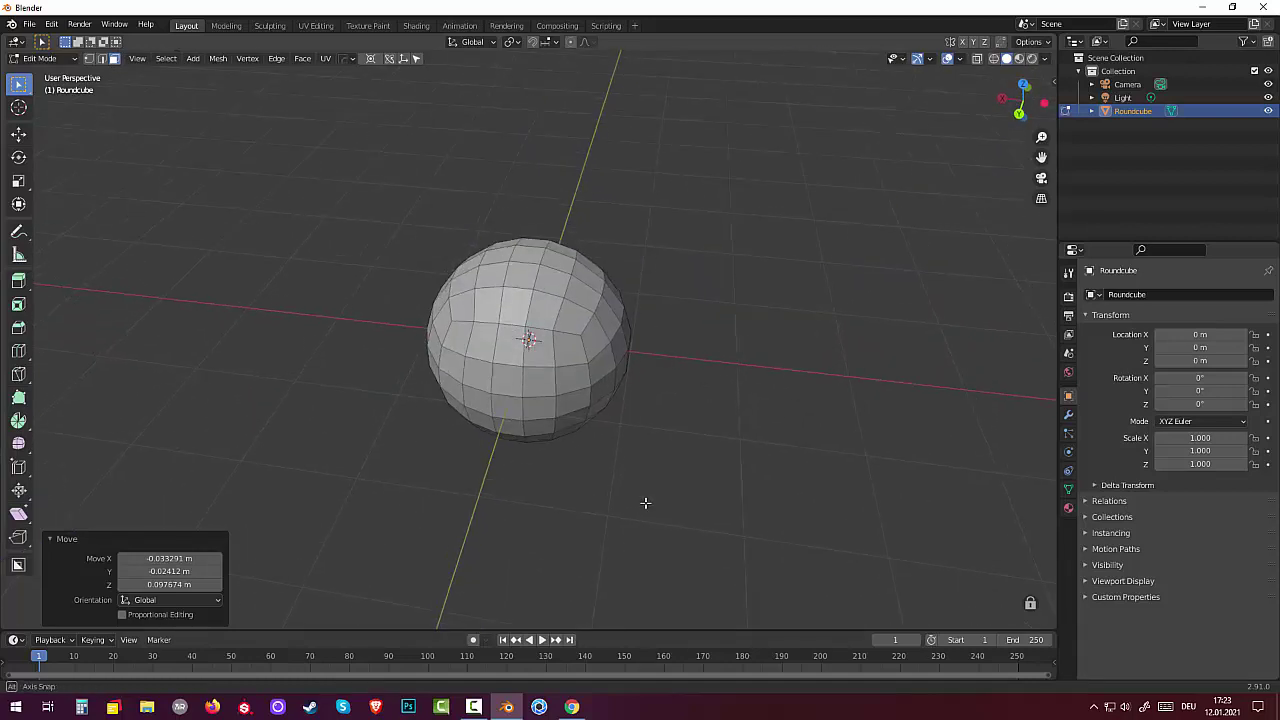
# Select a larger patch of faces on top of the sphere with the circle-select brush
pyautogui.click(544, 307)
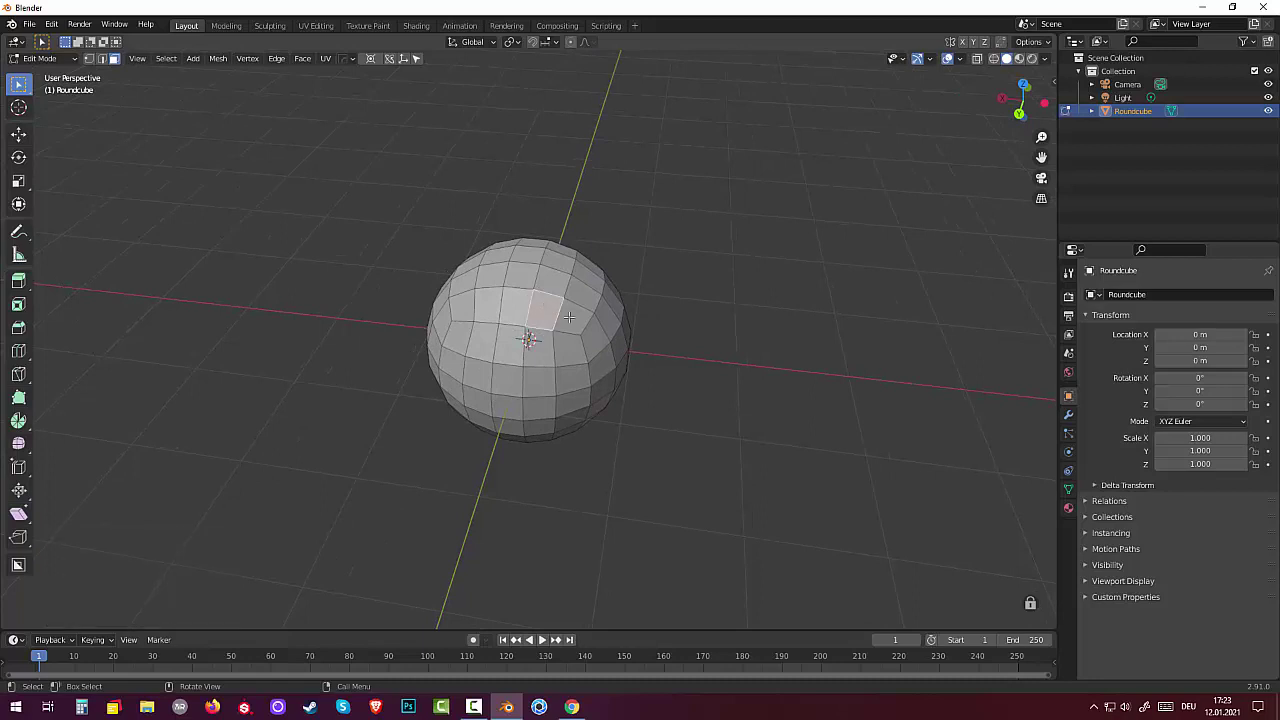
pyautogui.keyDown('shift'); pyautogui.click(569, 317); pyautogui.keyUp('shift')
pyautogui.keyDown('shift'); pyautogui.click(583, 287); pyautogui.keyUp('shift')
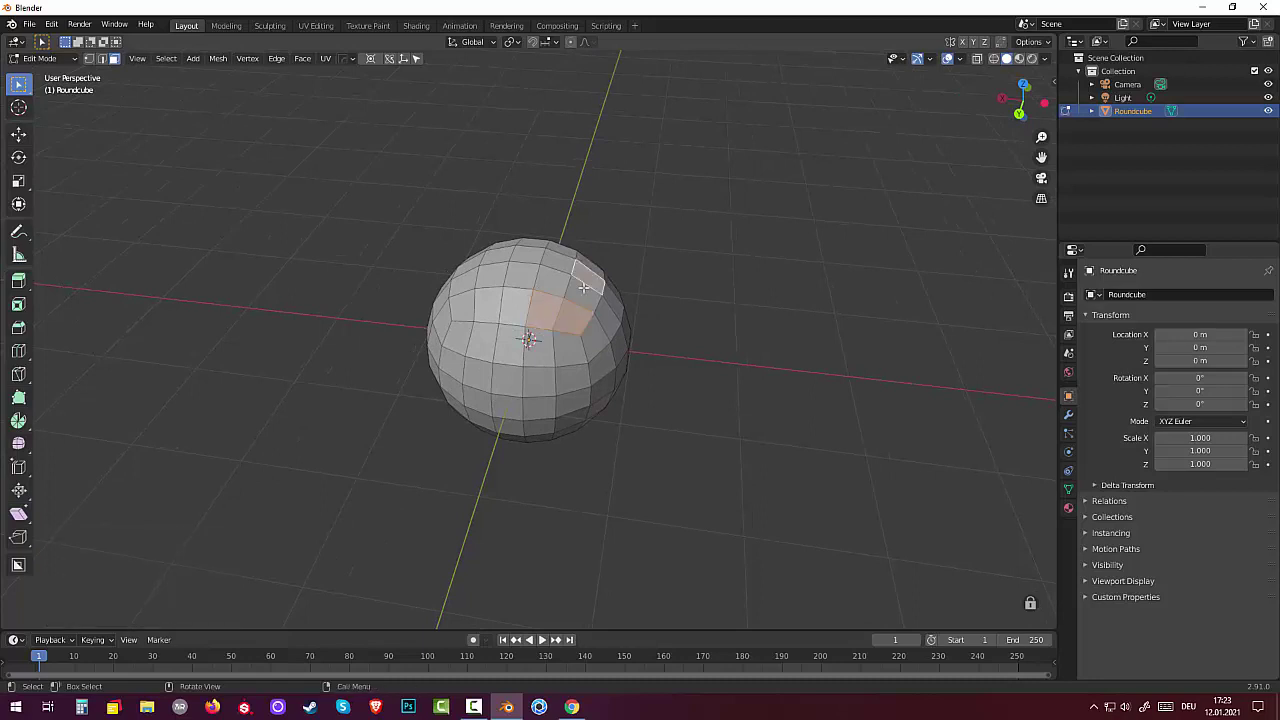
pyautogui.moveTo(583, 287); pyautogui.dragTo(540, 300, button='middle')
pyautogui.click(22, 86)
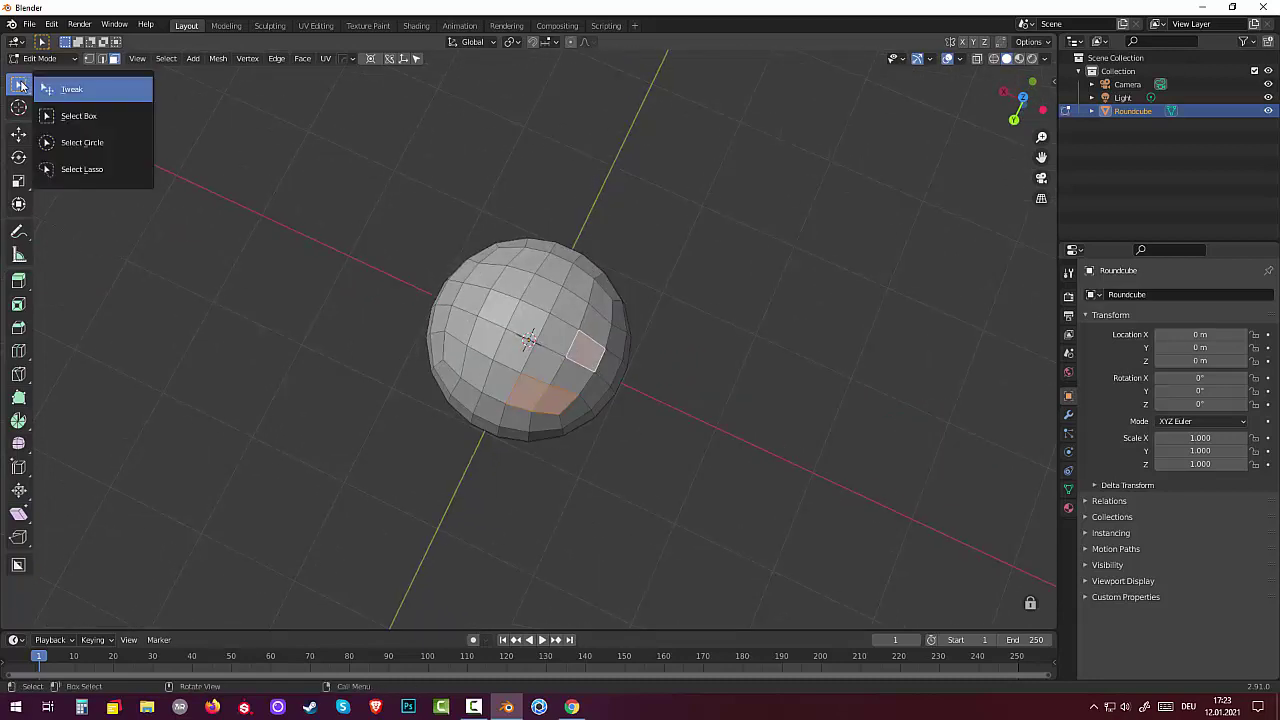
pyautogui.click(55, 113)
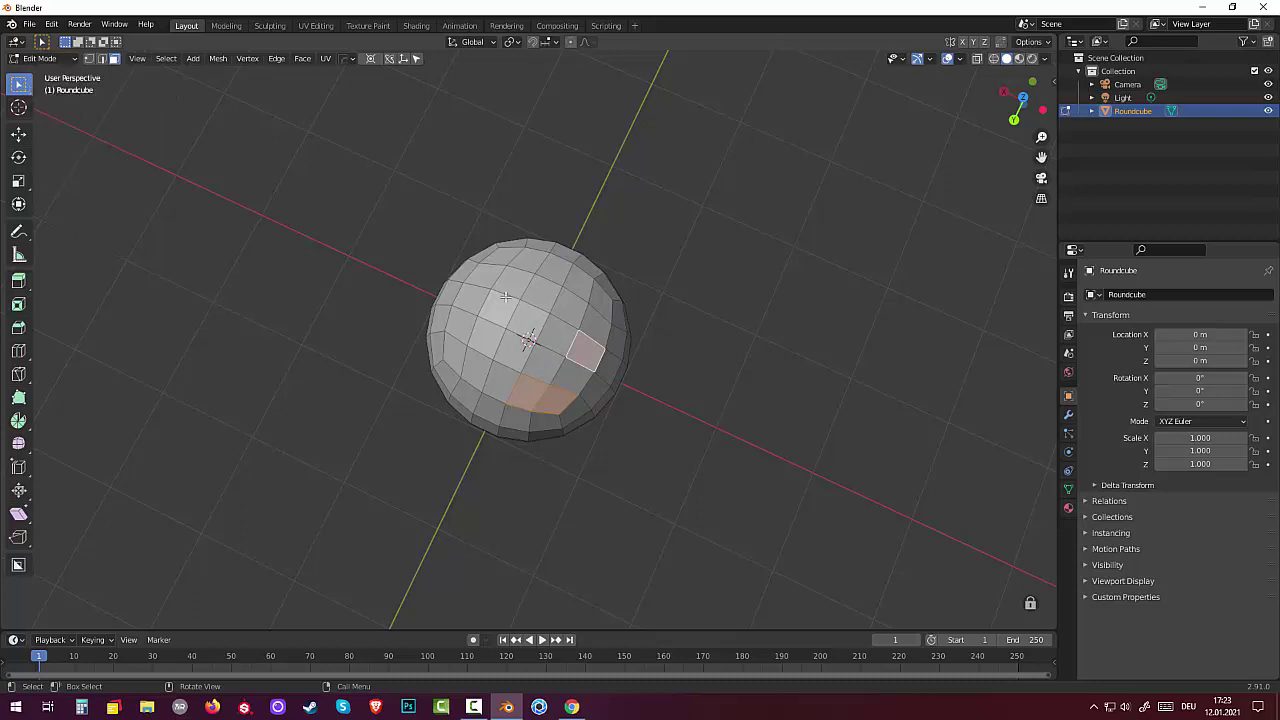
pyautogui.click(20, 86)
pyautogui.click(65, 142)
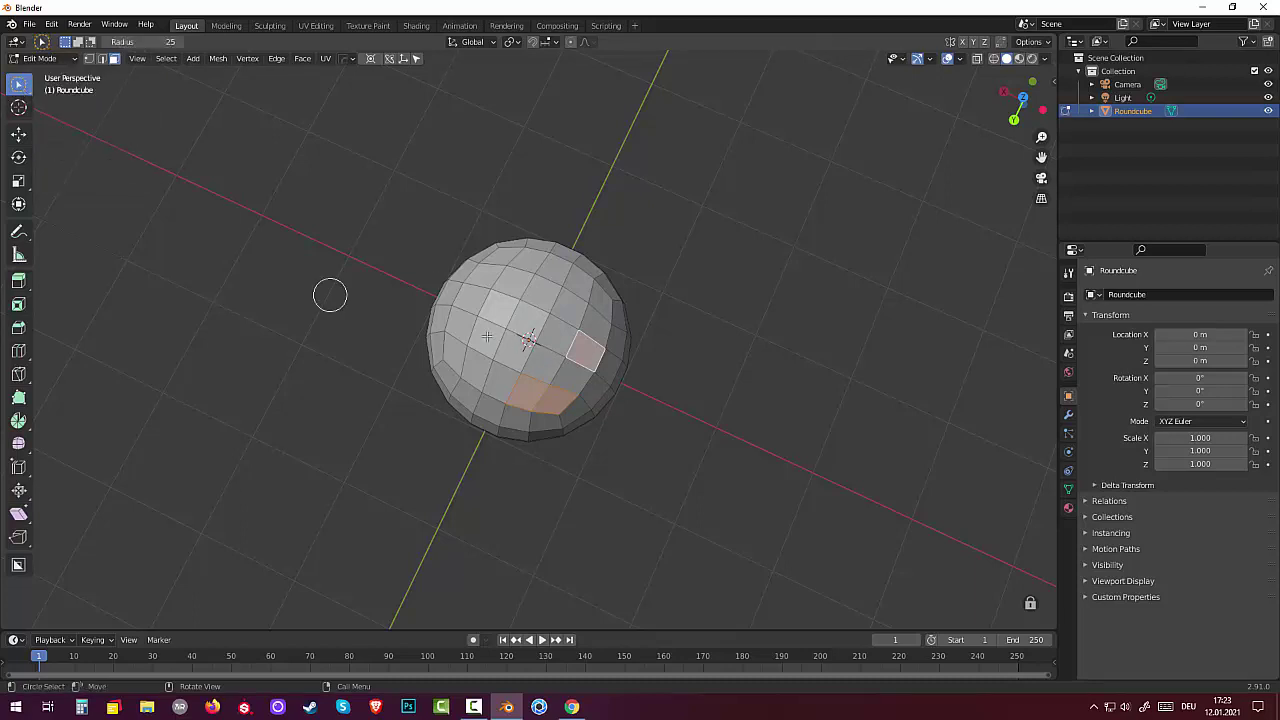
pyautogui.moveTo(515, 318)
pyautogui.mouseDown()
pyautogui.moveTo(500, 278)
pyautogui.moveTo(476, 320)
pyautogui.moveTo(485, 355)
pyautogui.moveTo(533, 395)
pyautogui.moveTo(590, 302)
pyautogui.moveTo(551, 392)
pyautogui.moveTo(547, 374)
pyautogui.mouseUp()
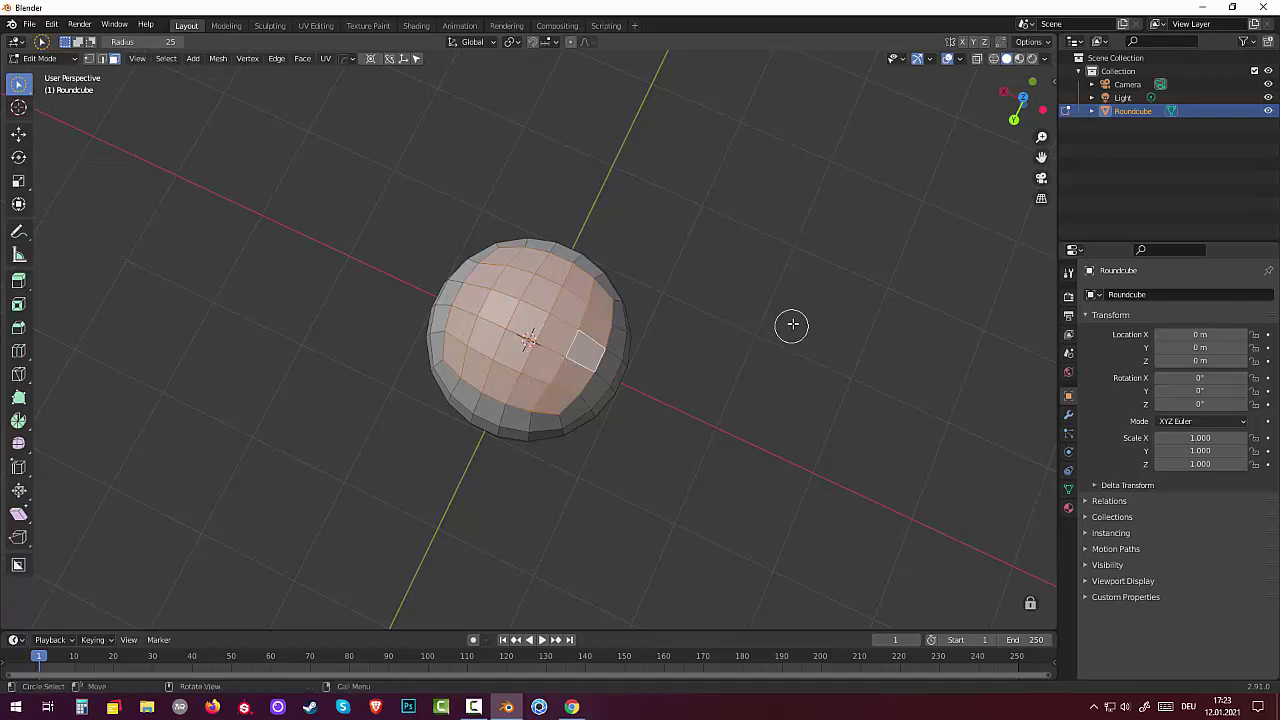
# Flatten the top selection into a circle with LoopTools Circle, undoing a trial Curve
pyautogui.rightClick(777, 287)
pyautogui.moveTo(736, 268)
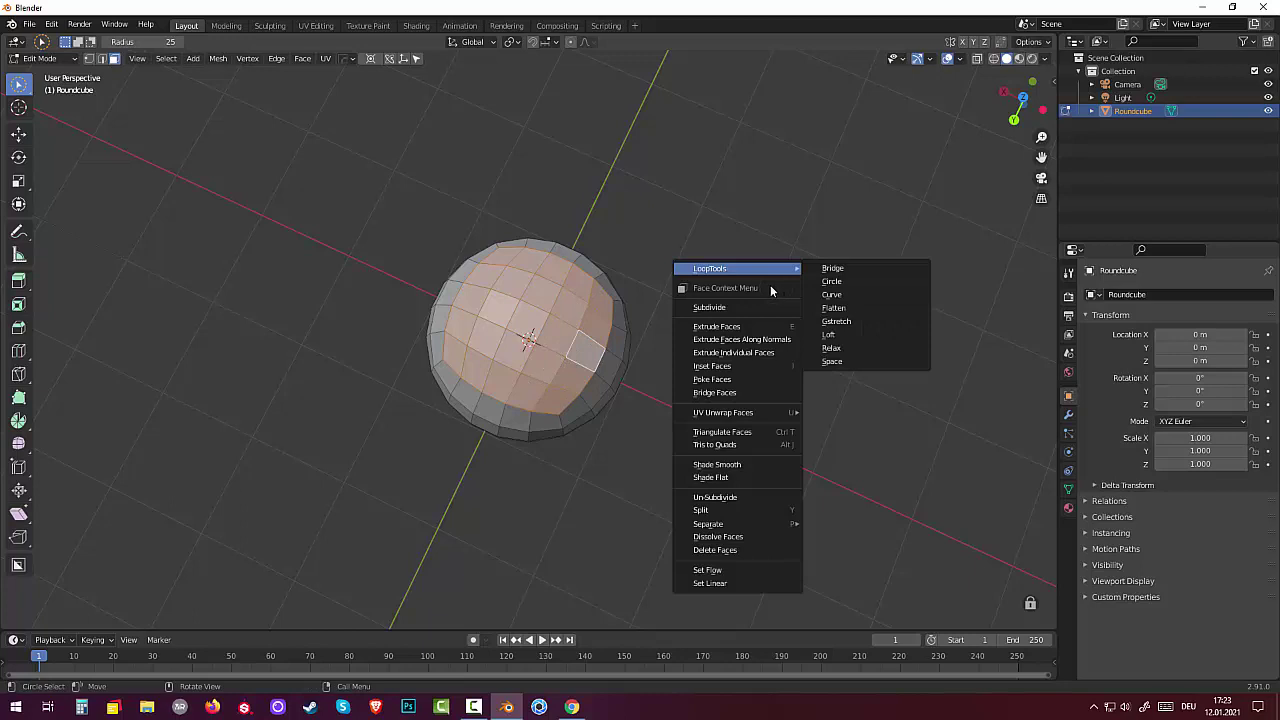
pyautogui.click(826, 296)
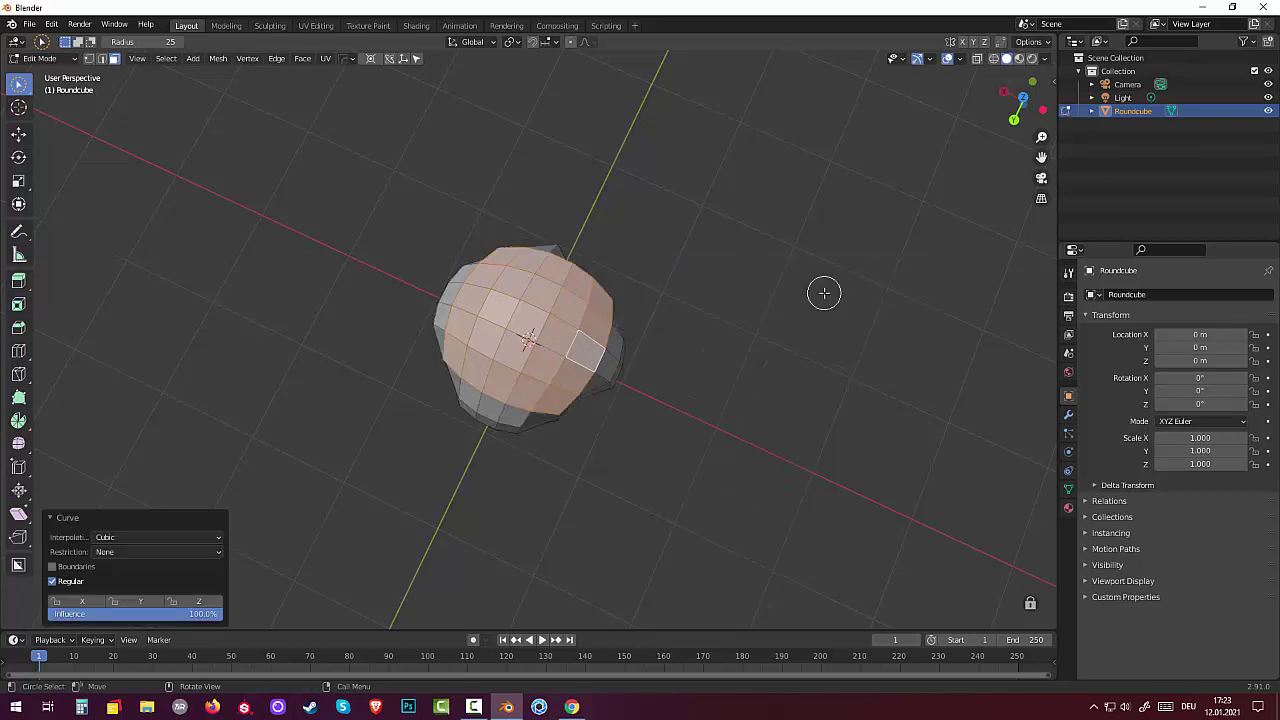
pyautogui.press('ctrl')
pyautogui.hotkey('ctrl', 'z')
pyautogui.rightClick(820, 285)
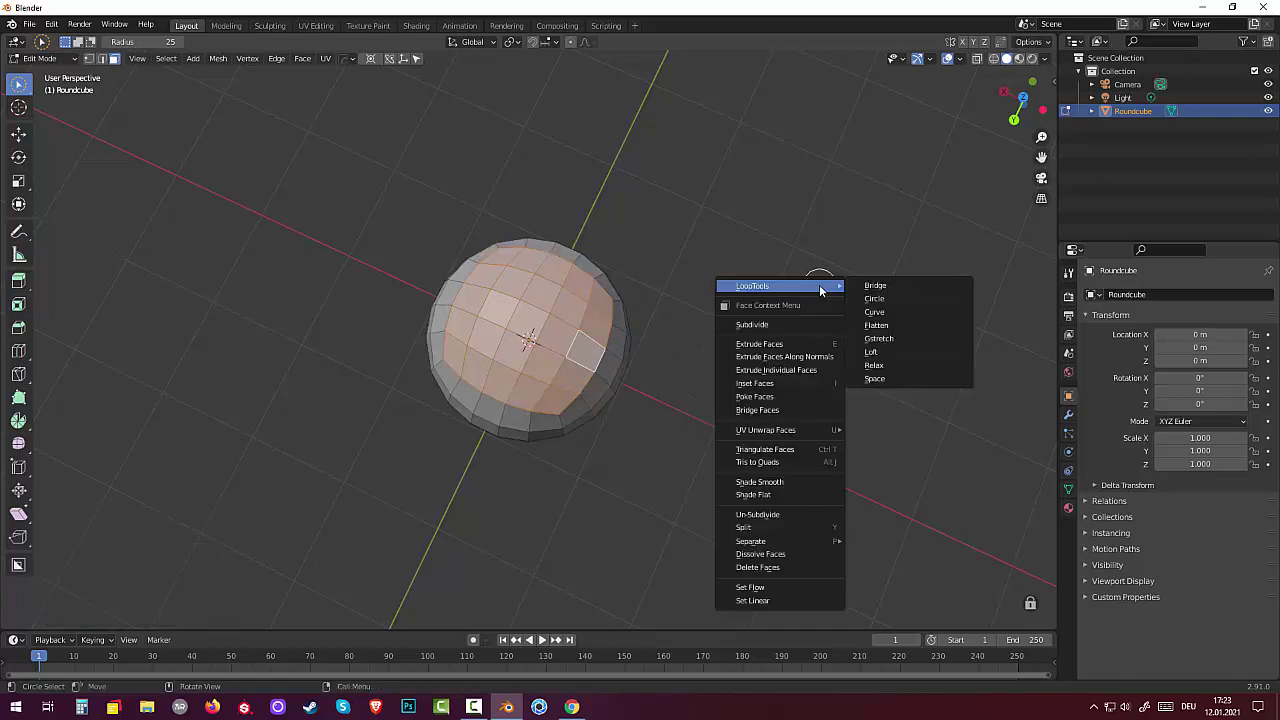
pyautogui.click(879, 300)
pyautogui.moveTo(734, 323)
pyautogui.mouseDown(button='middle')
pyautogui.moveTo(714, 183)
pyautogui.moveTo(760, 220)
pyautogui.moveTo(766, 260)
pyautogui.moveTo(749, 240)
pyautogui.moveTo(763, 206)
pyautogui.mouseUp(button='middle')
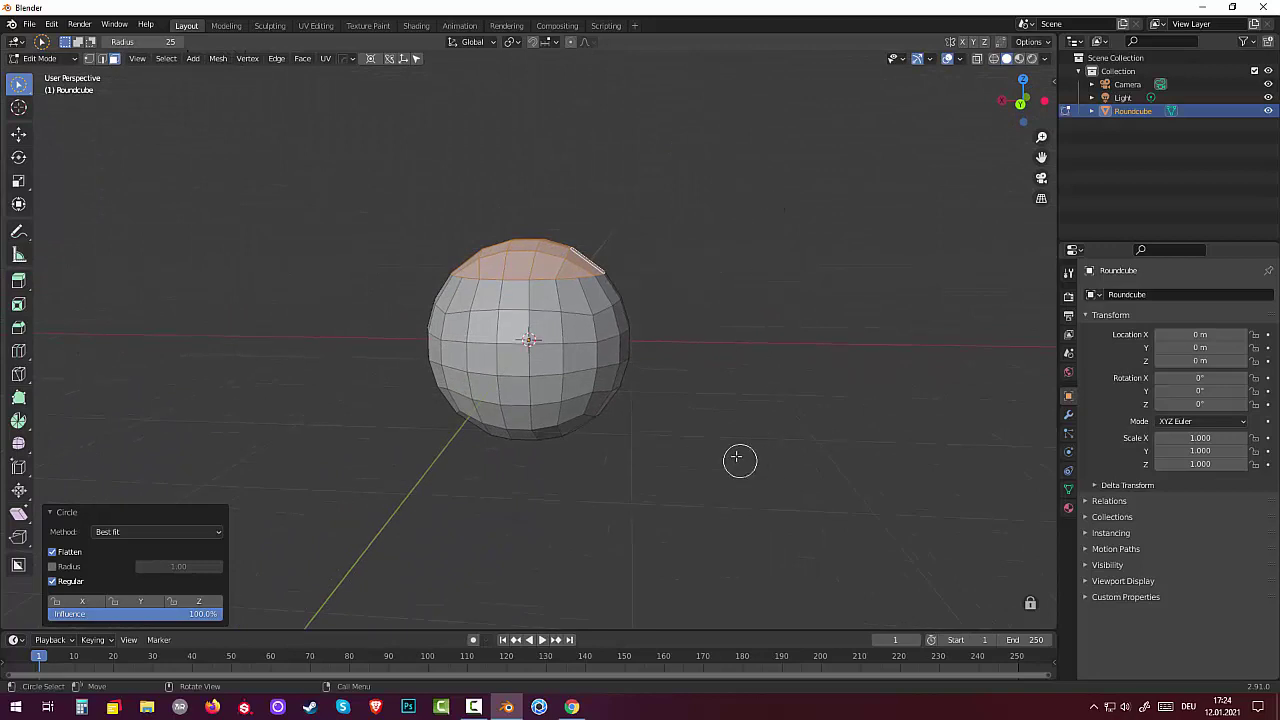
# Delete the flattened top's vertices and look down into the opening
pyautogui.press('x')
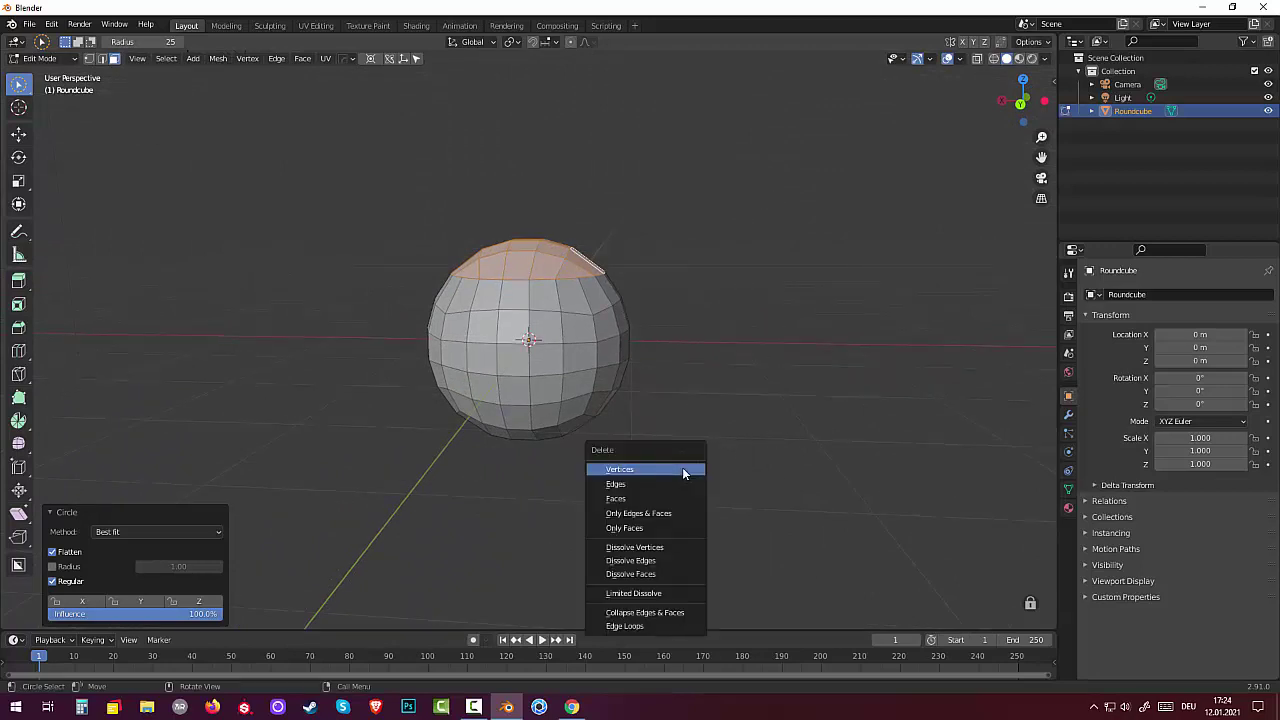
pyautogui.click(648, 499)
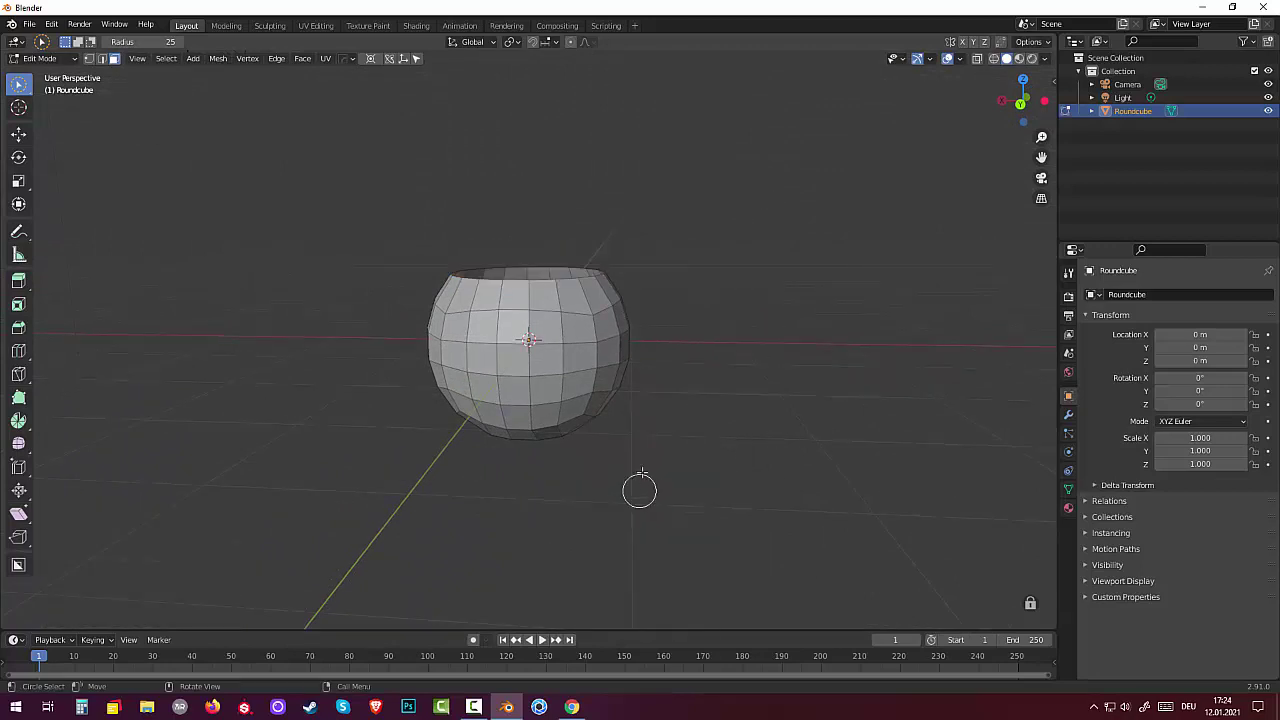
pyautogui.moveTo(640, 491)
pyautogui.mouseDown(button='middle')
pyautogui.moveTo(680, 508)
pyautogui.moveTo(590, 374)
pyautogui.mouseUp(button='middle')
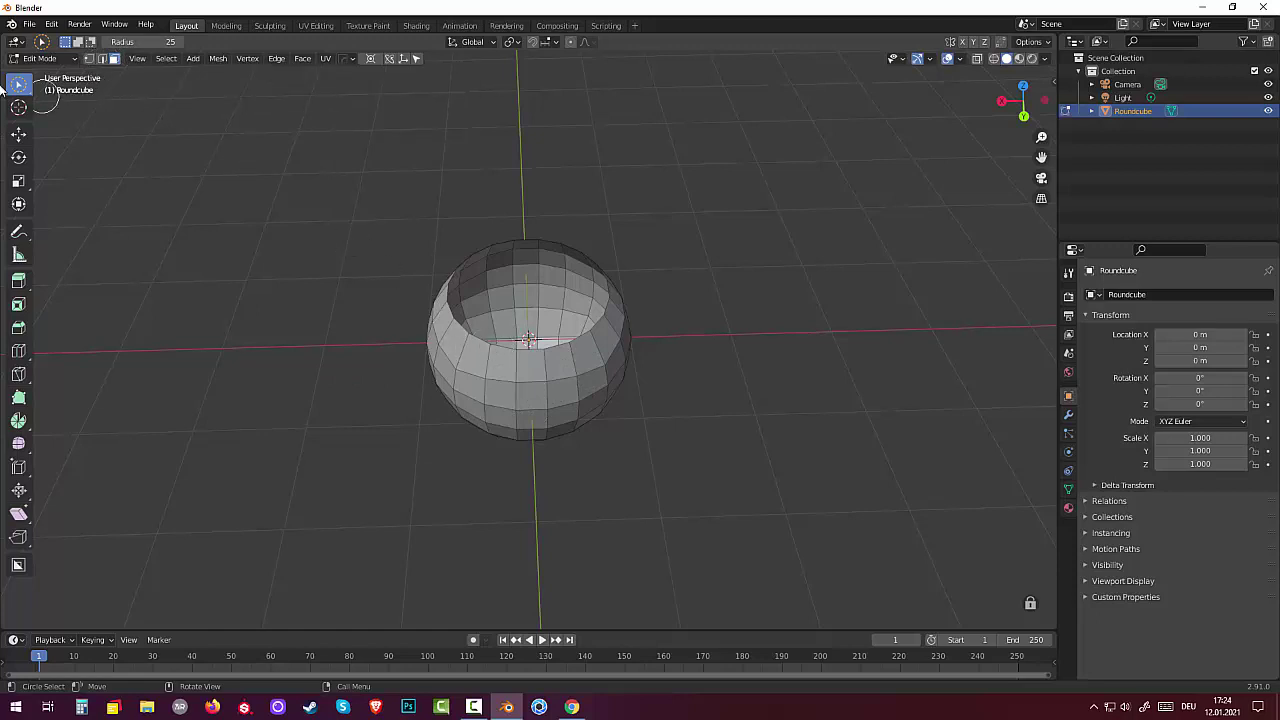
# Select the top rim edge loop and scale it up to 1.053
pyautogui.moveTo(18, 84); pyautogui.dragTo(62, 89)
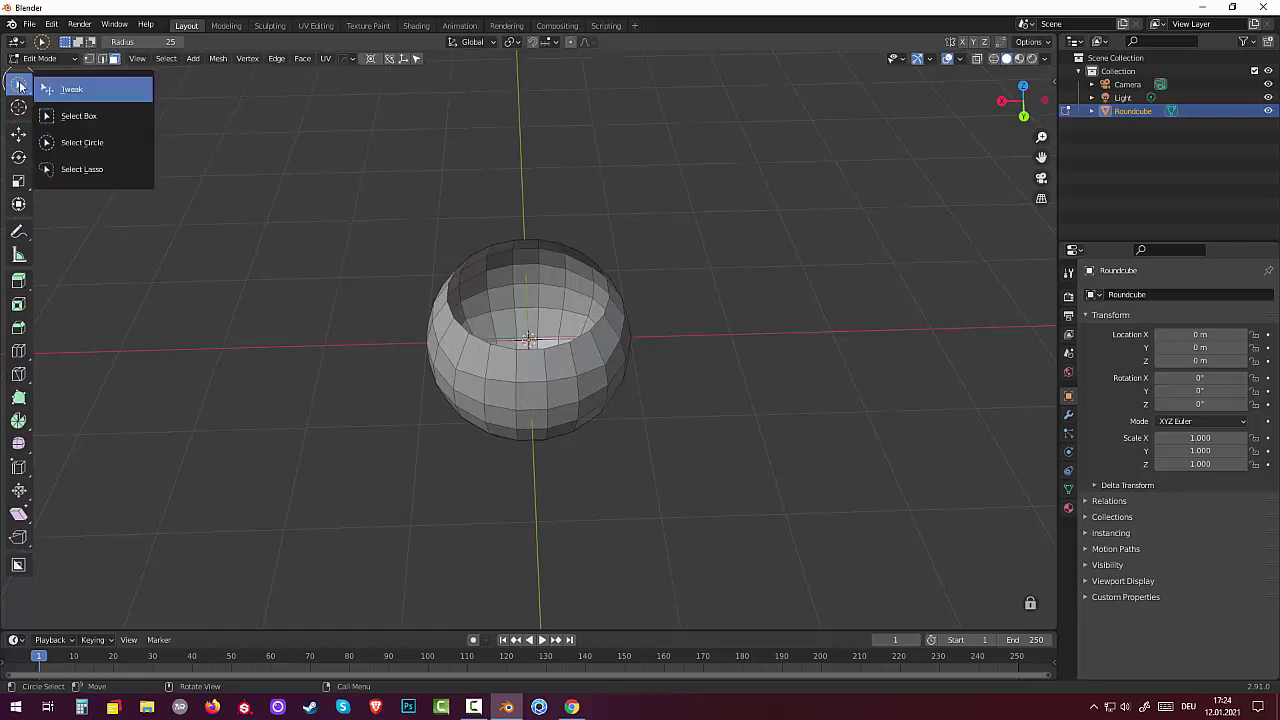
pyautogui.click(510, 346)
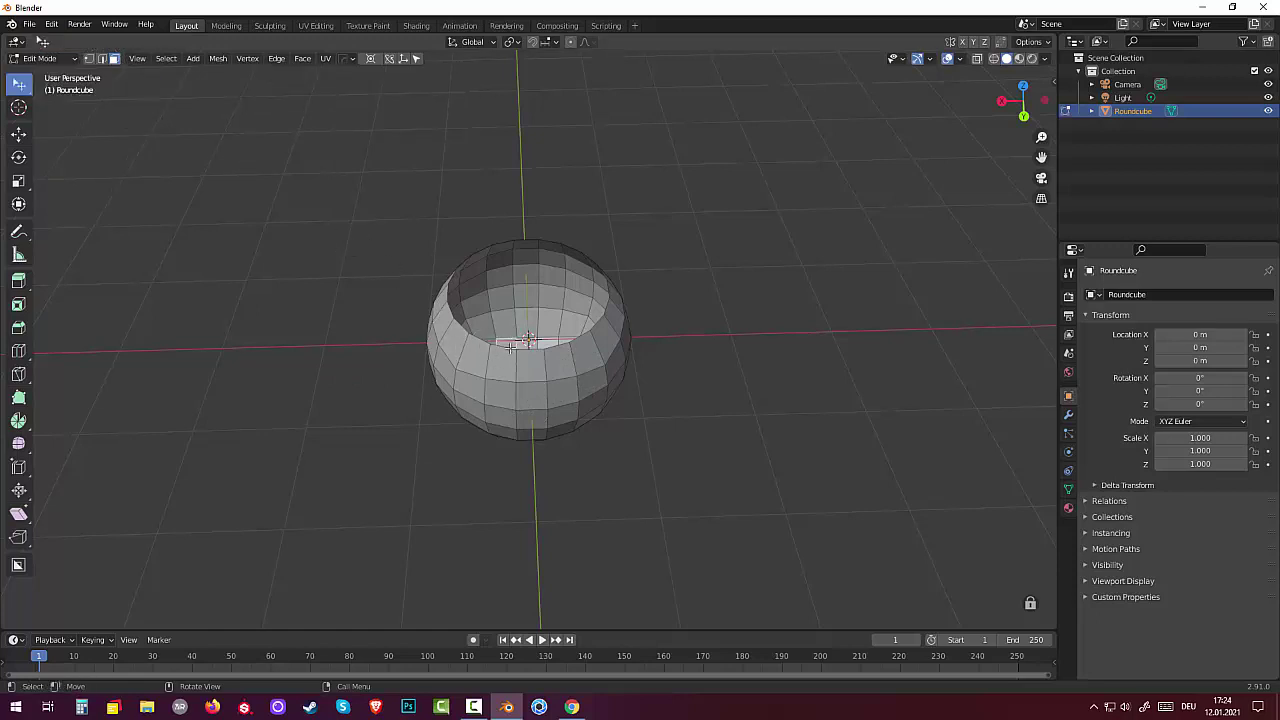
pyautogui.click(102, 58)
pyautogui.keyDown('alt'); pyautogui.click(481, 341); pyautogui.keyUp('alt')
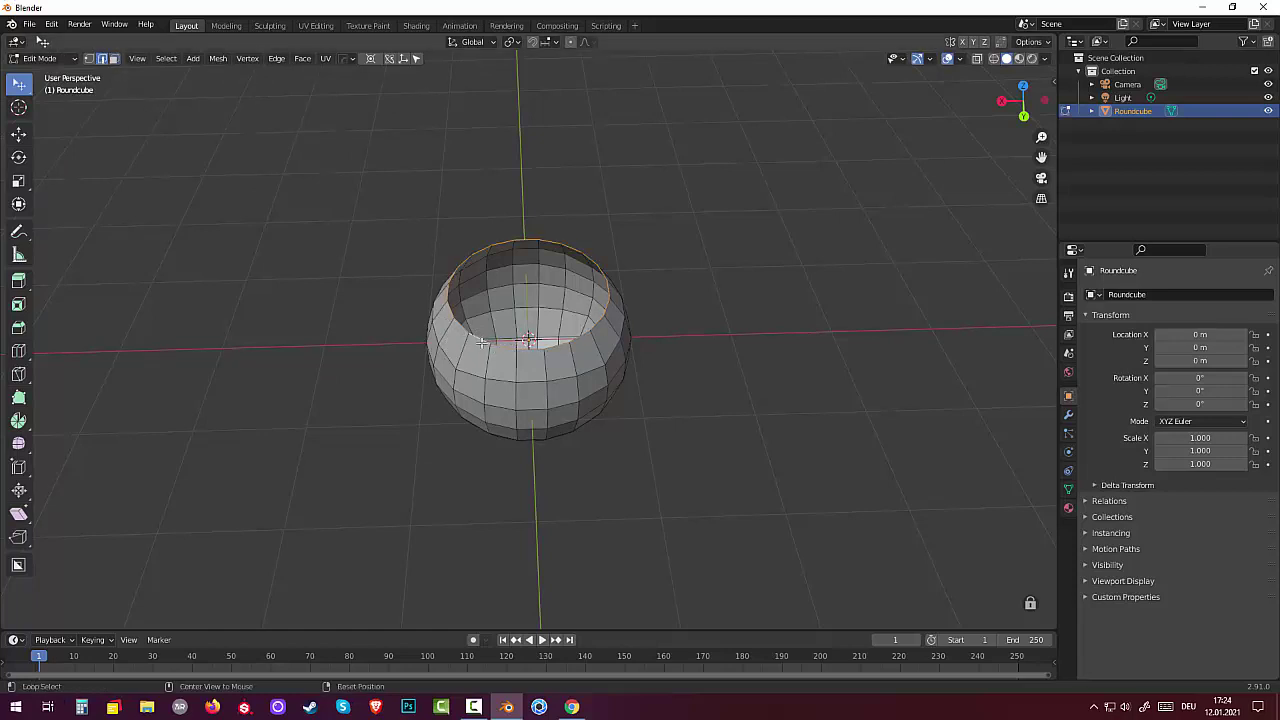
pyautogui.moveTo(481, 341)
pyautogui.mouseDown(button='middle')
pyautogui.moveTo(649, 272)
pyautogui.moveTo(580, 265)
pyautogui.mouseUp(button='middle')
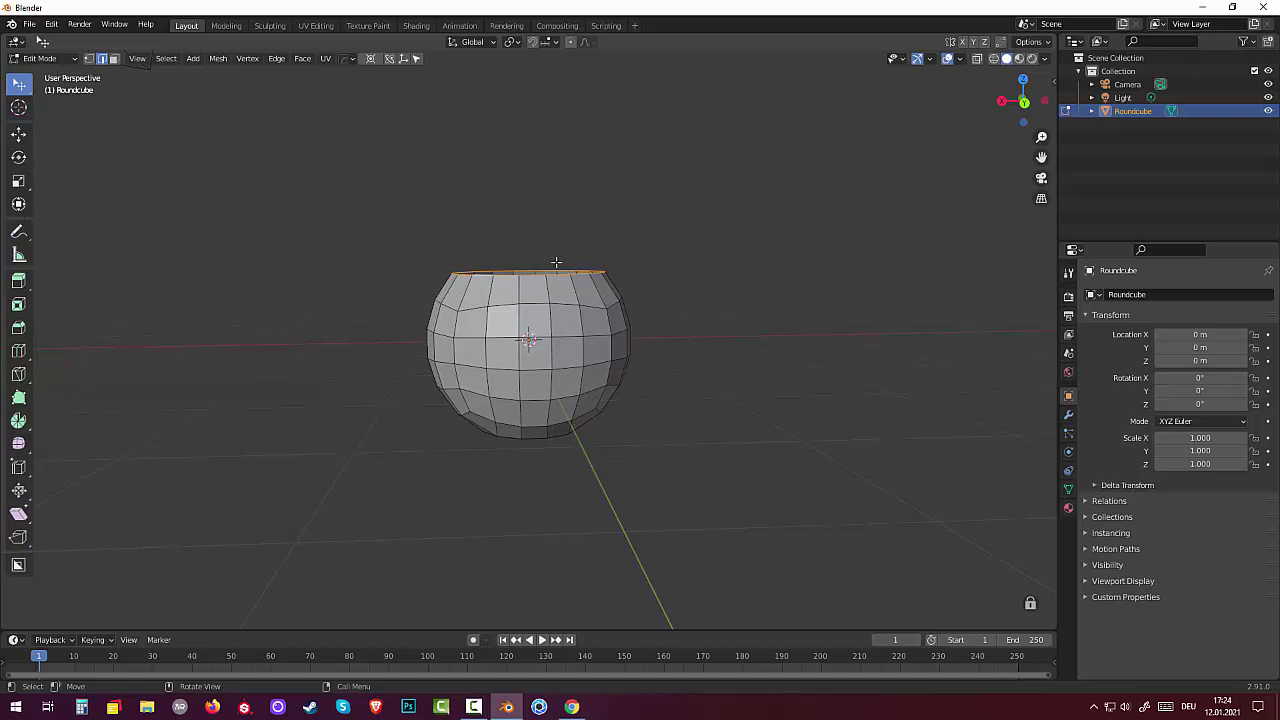
pyautogui.press('s')
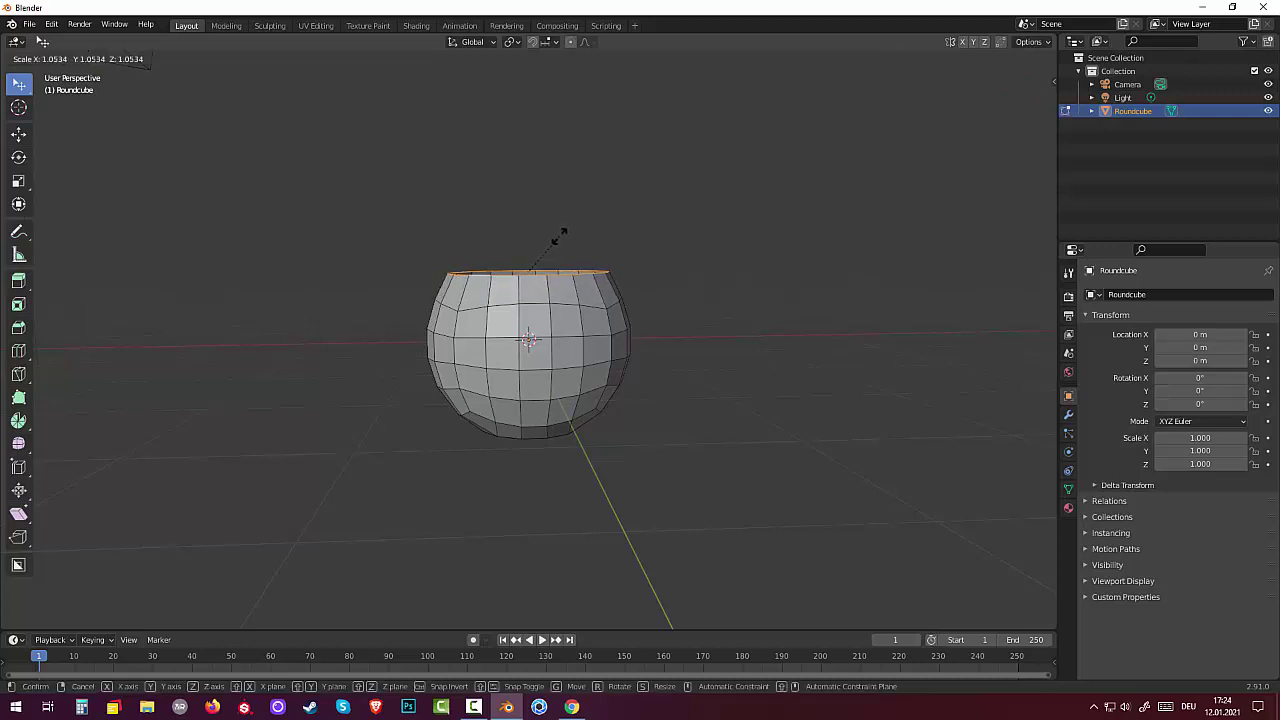
pyautogui.click(562, 234)
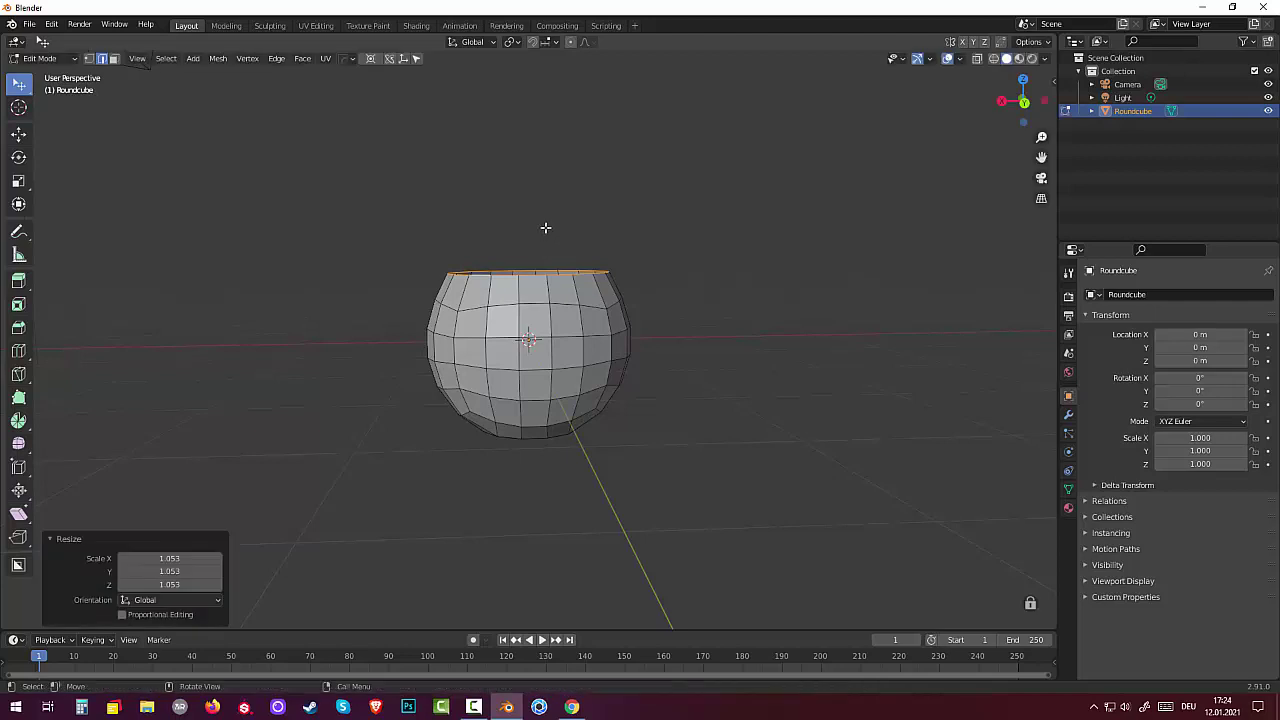
# Extrude the rim straight up along Z by about 0.12 m
pyautogui.press('e')
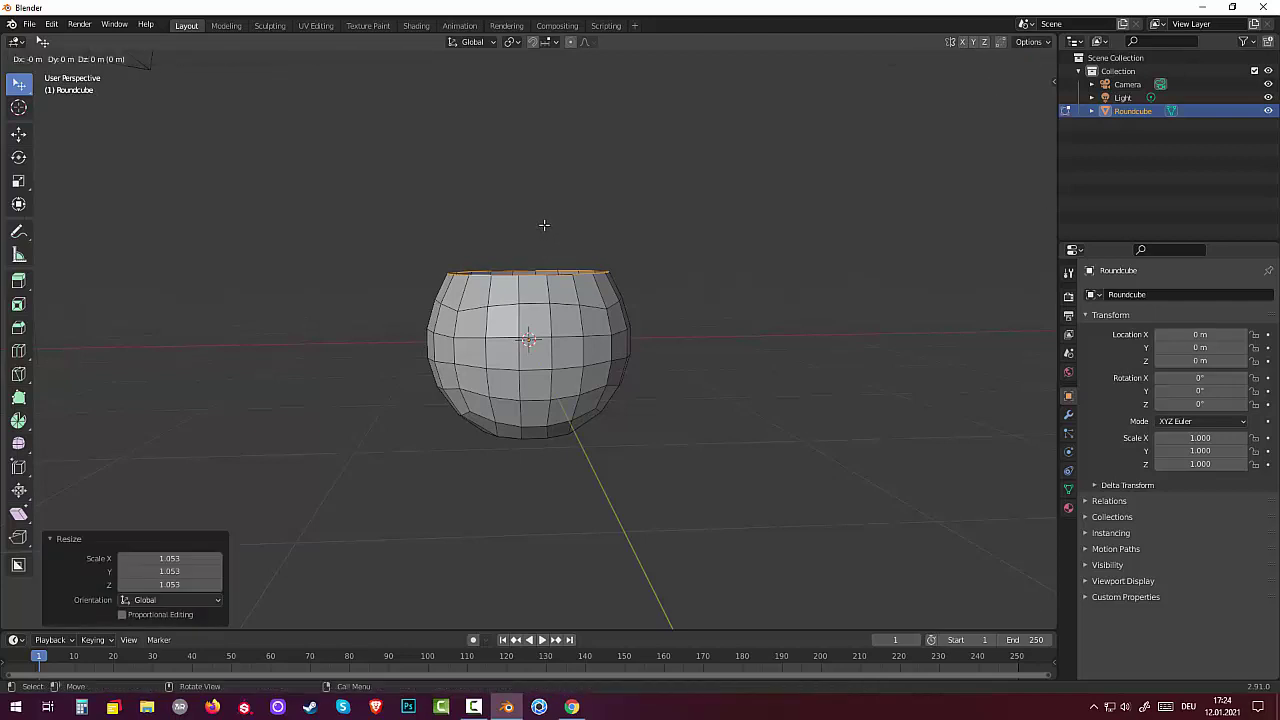
pyautogui.press('z')
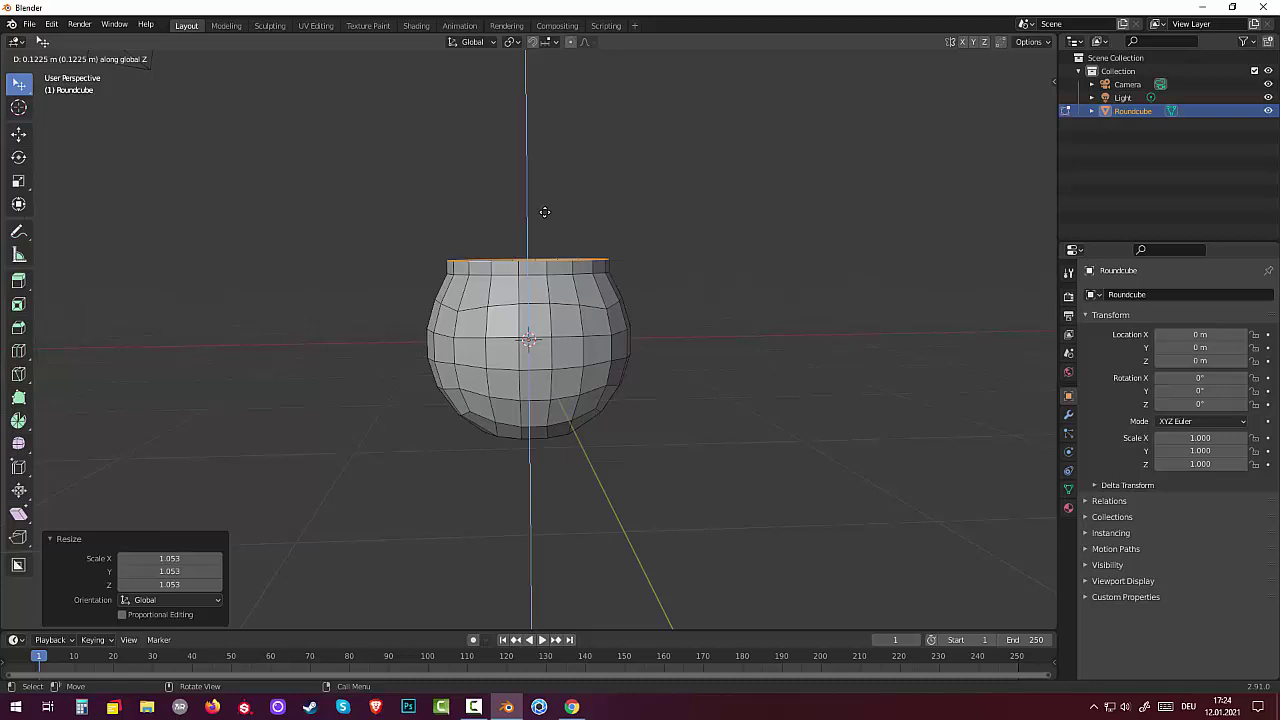
pyautogui.click(544, 212)
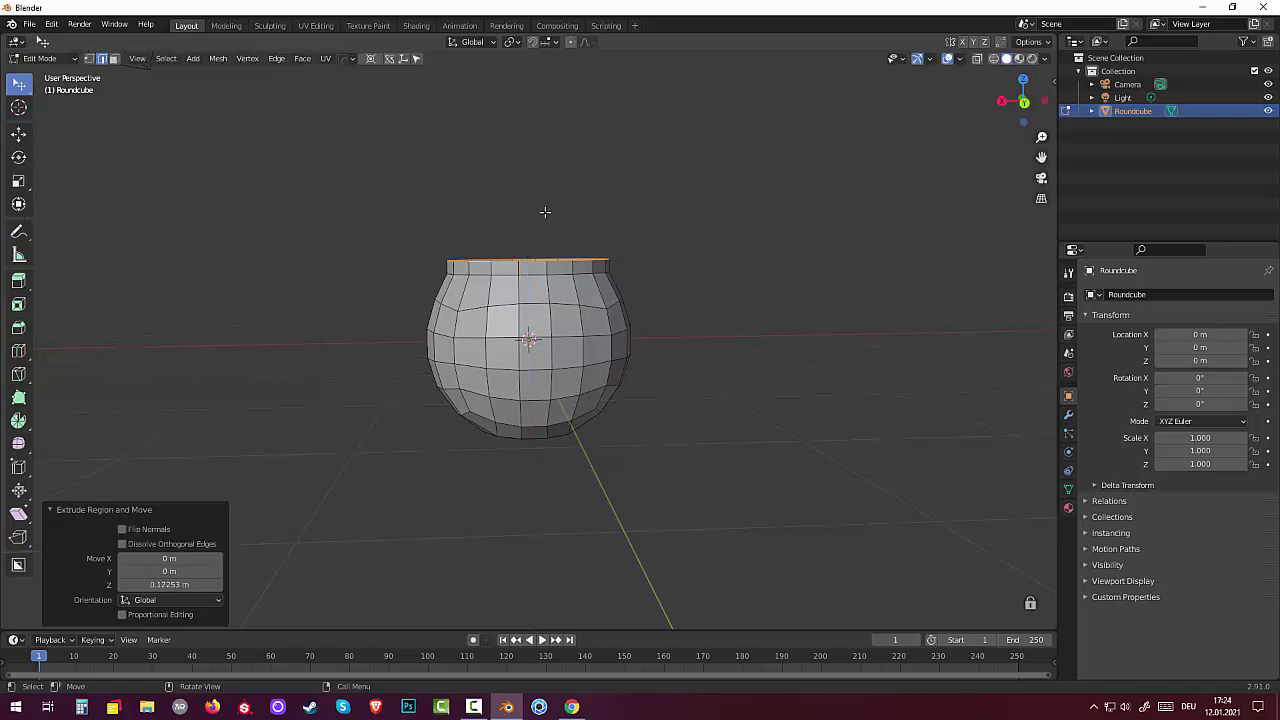
pyautogui.hotkey('alt', 'a')
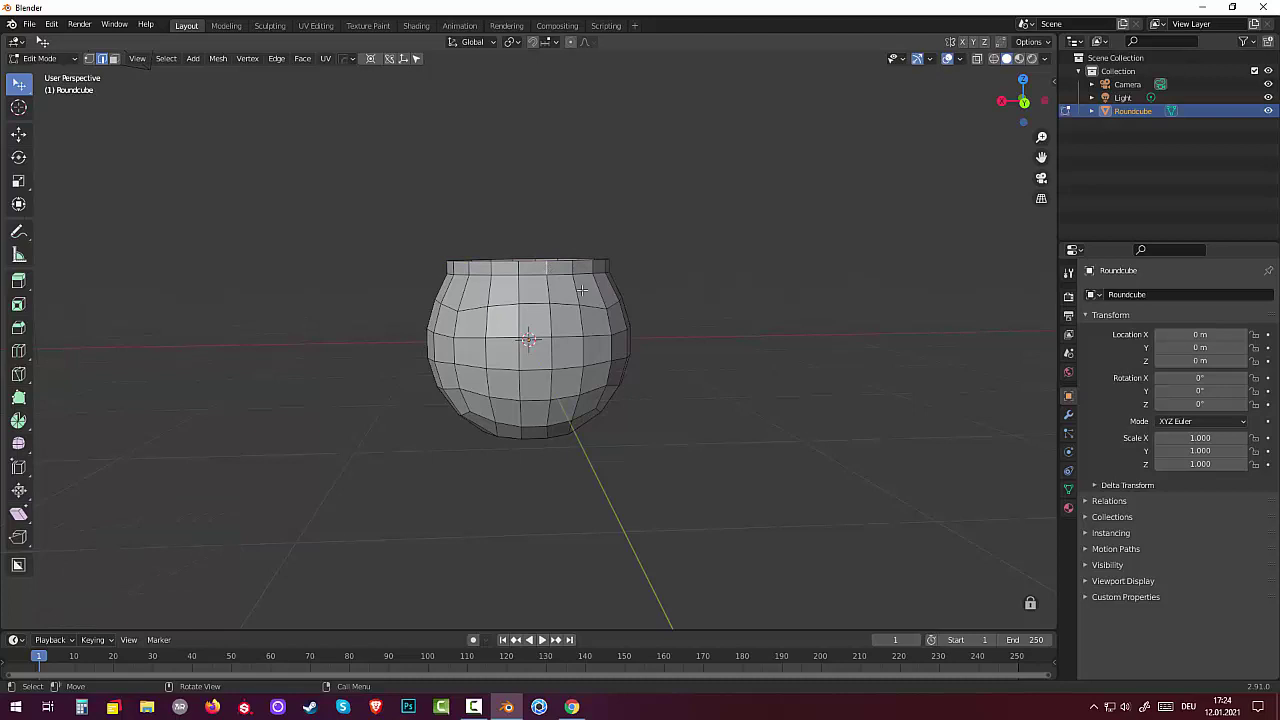
pyautogui.press('ctrl')
pyautogui.hotkey('ctrl', 'e')
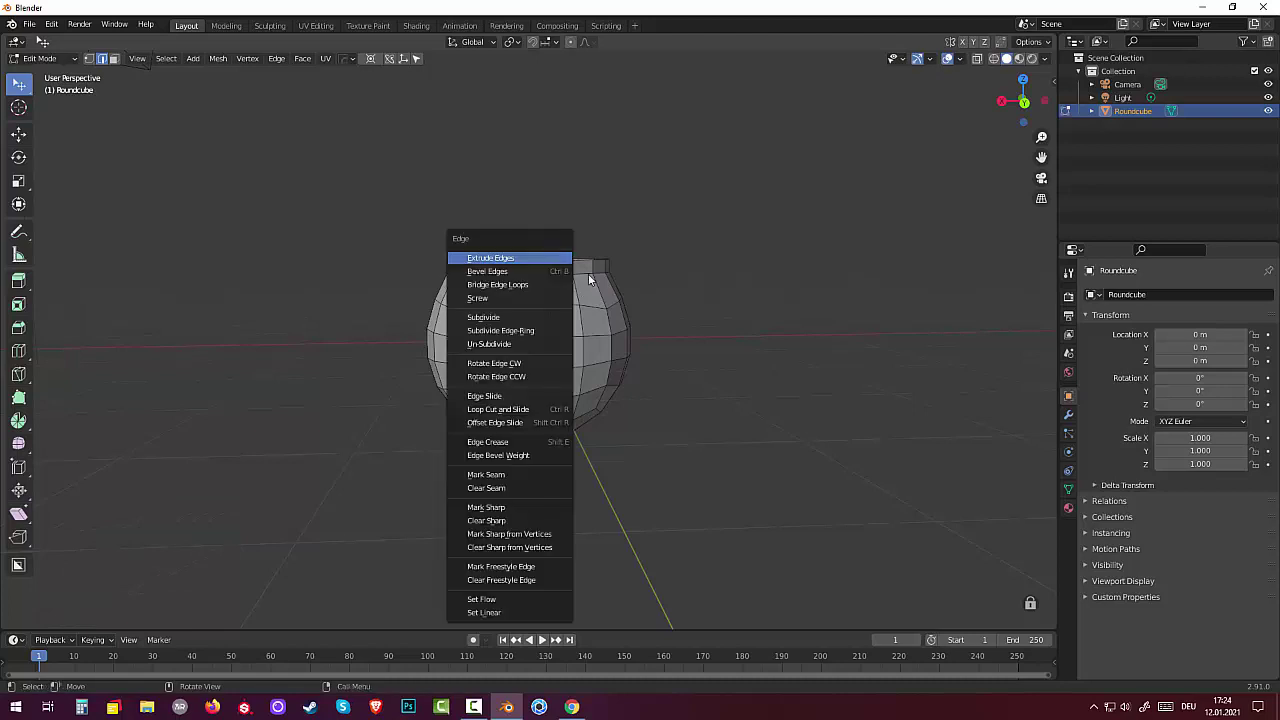
pyautogui.press('Escape')
# Add two loop cuts in the rim and scale them outward about 1.044 into a lip
pyautogui.hotkey('ctrl', 'r')
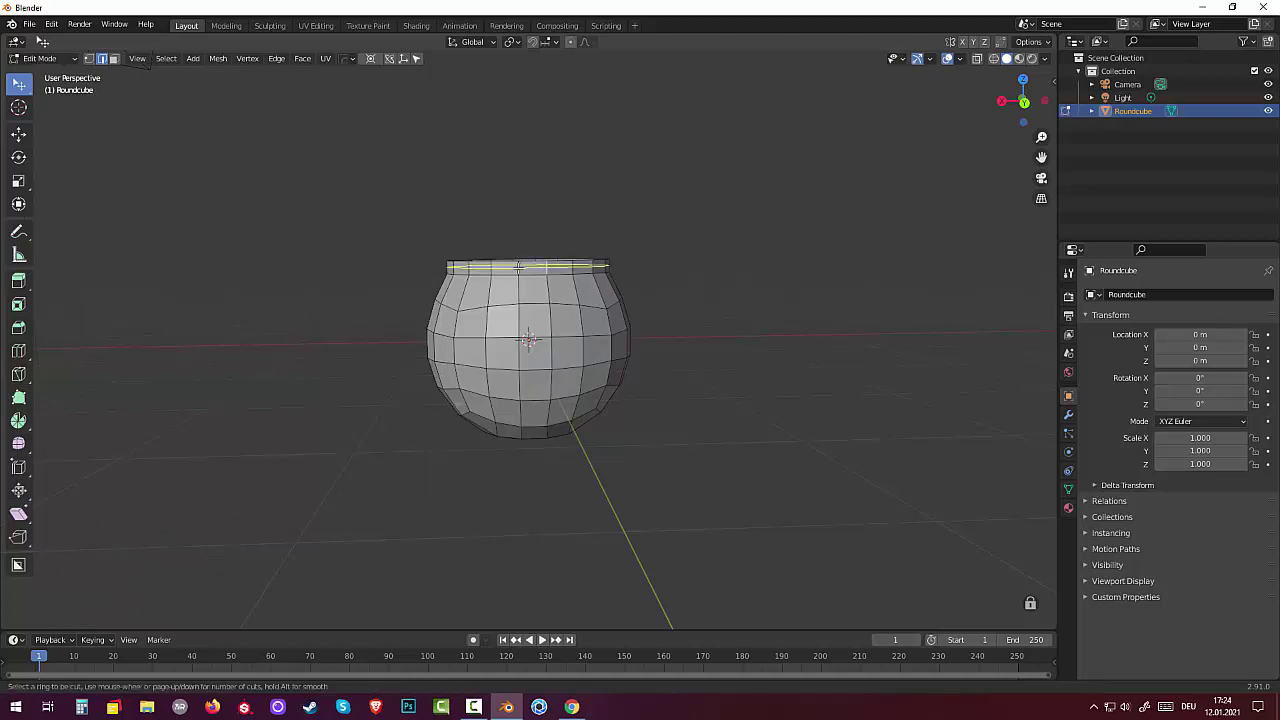
pyautogui.scroll(1, 517, 266)
pyautogui.click(517, 266)
pyautogui.rightClick(517, 266)
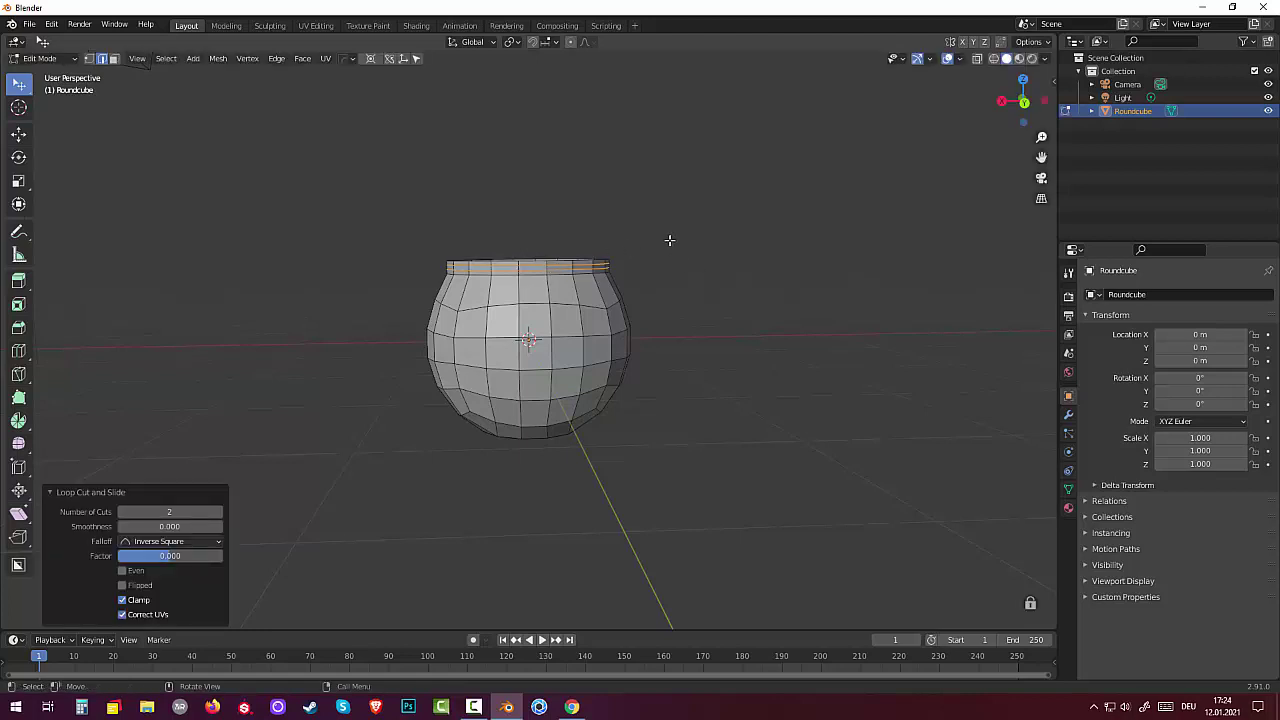
pyautogui.press('s')
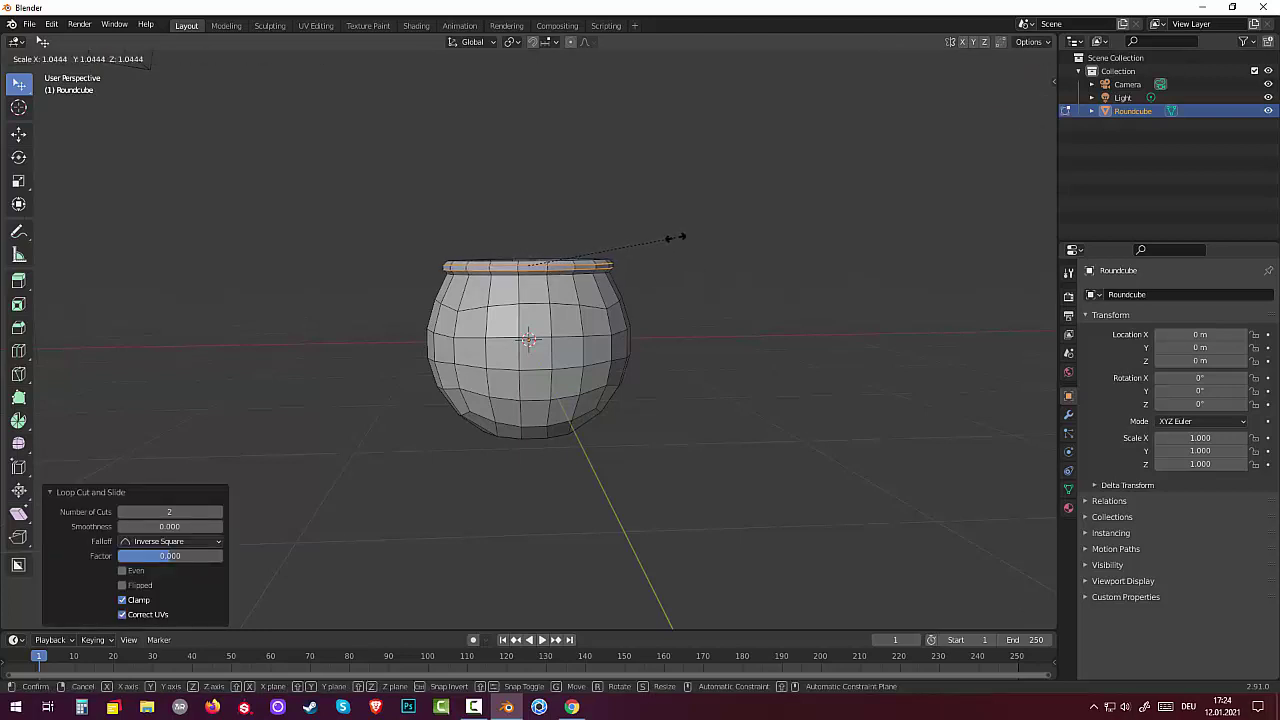
pyautogui.click(675, 237)
pyautogui.click(686, 289)
pyautogui.moveTo(700, 334)
pyautogui.mouseDown(button='middle')
pyautogui.moveTo(689, 358)
pyautogui.moveTo(652, 365)
pyautogui.mouseUp(button='middle')
pyautogui.rightClick(536, 360)
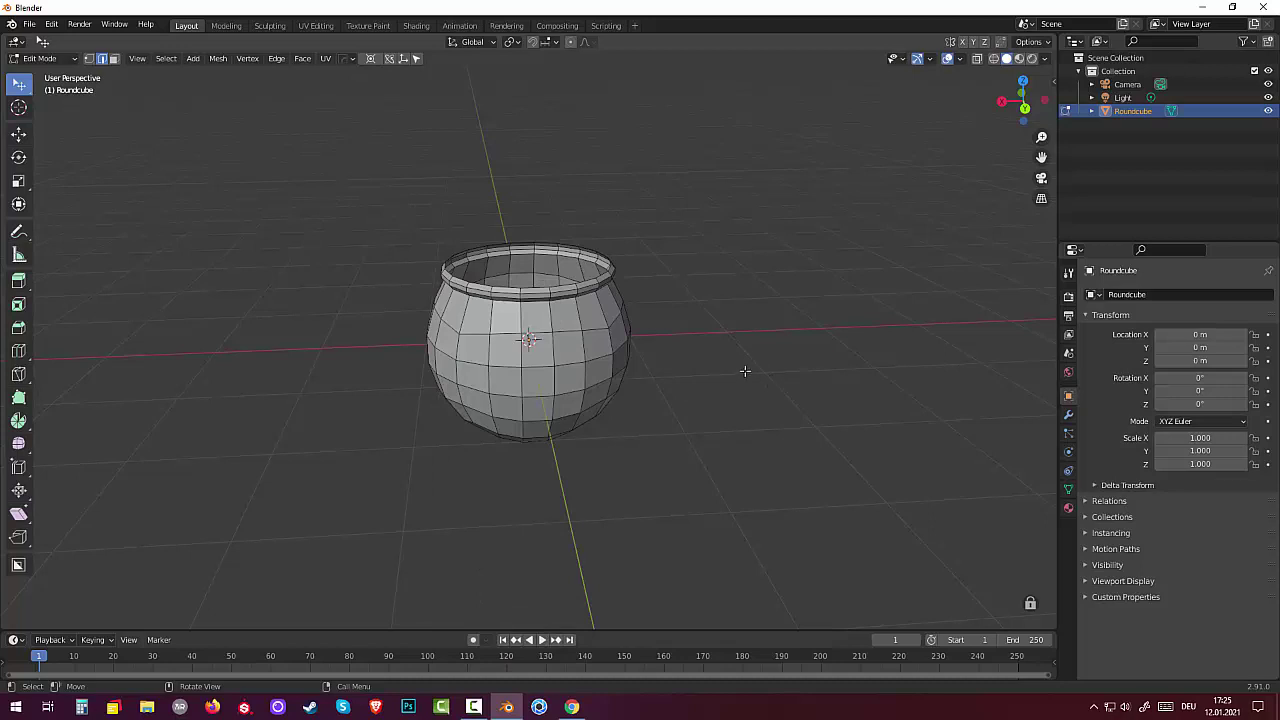
pyautogui.press('Tab')
# Apply Shade Smooth to the pot
pyautogui.rightClick(552, 349)
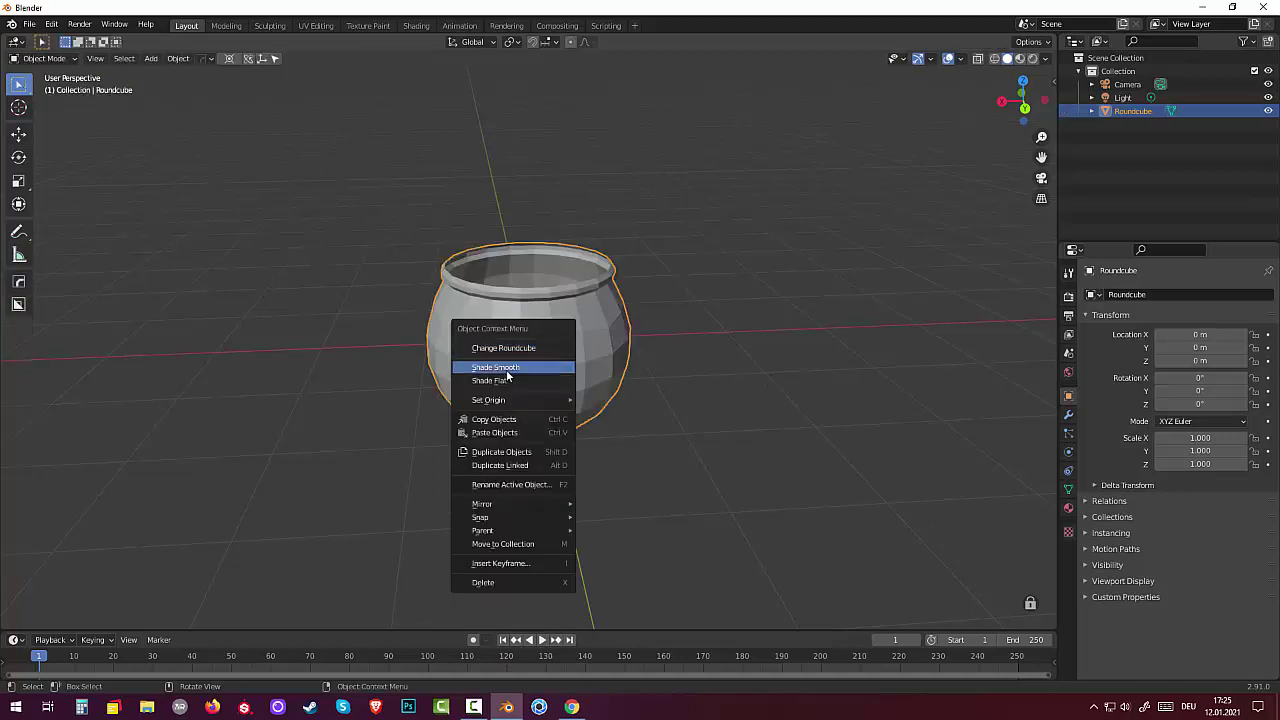
pyautogui.click(510, 368)
pyautogui.moveTo(642, 348)
pyautogui.mouseDown(button='middle')
pyautogui.moveTo(642, 326)
pyautogui.moveTo(651, 351)
pyautogui.mouseUp(button='middle')
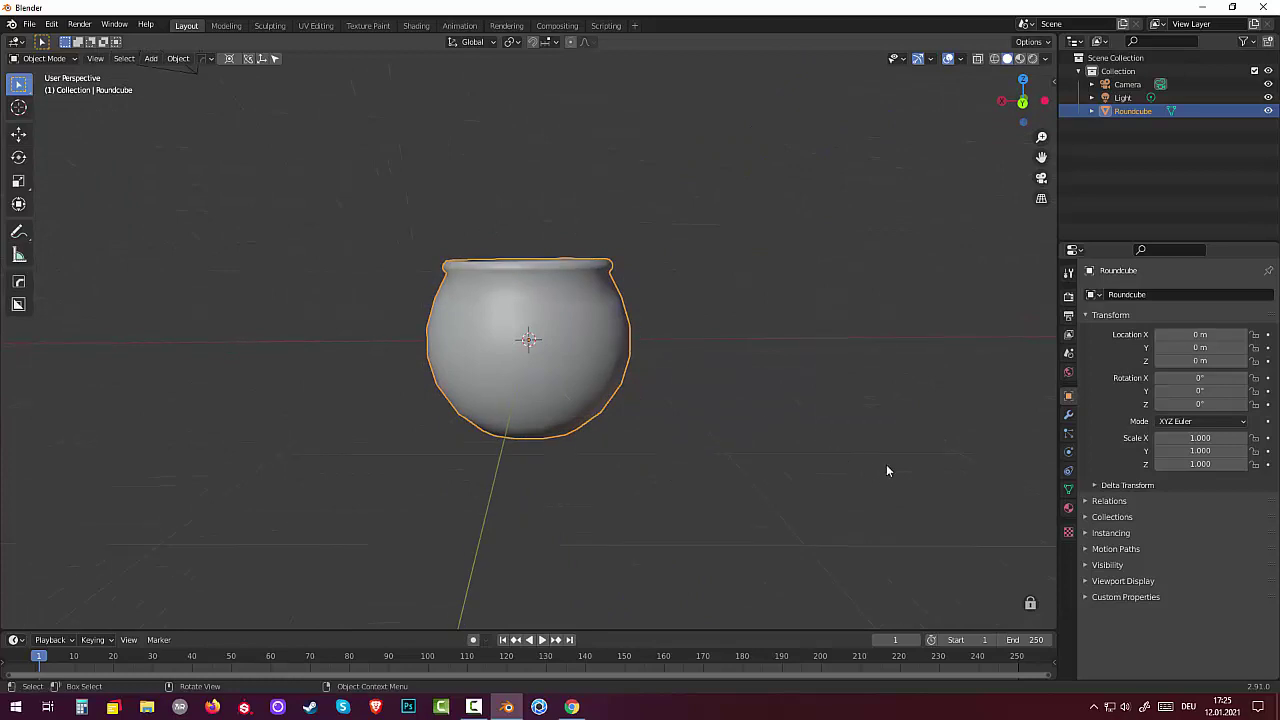
# Add a Subdivision Surface modifier (Catmull-Clark, viewport 1, render 2) to the pot
pyautogui.click(1070, 422)
pyautogui.click(1116, 298)
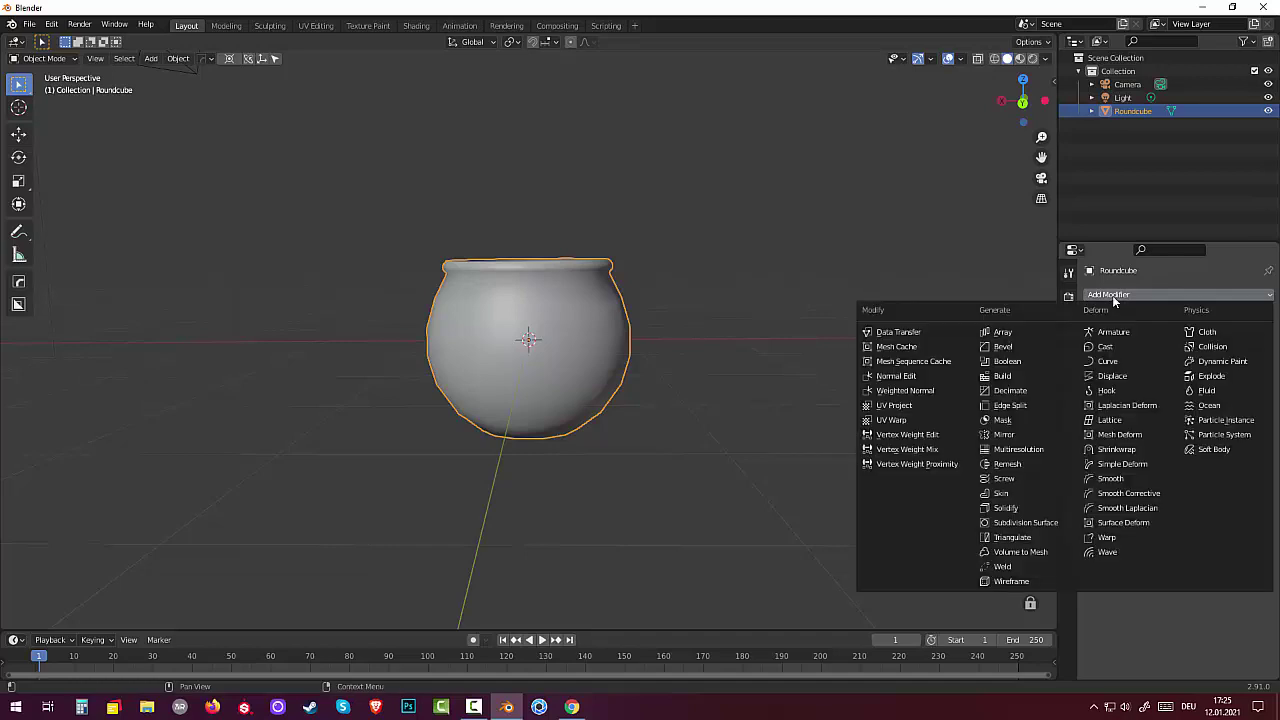
pyautogui.click(1035, 523)
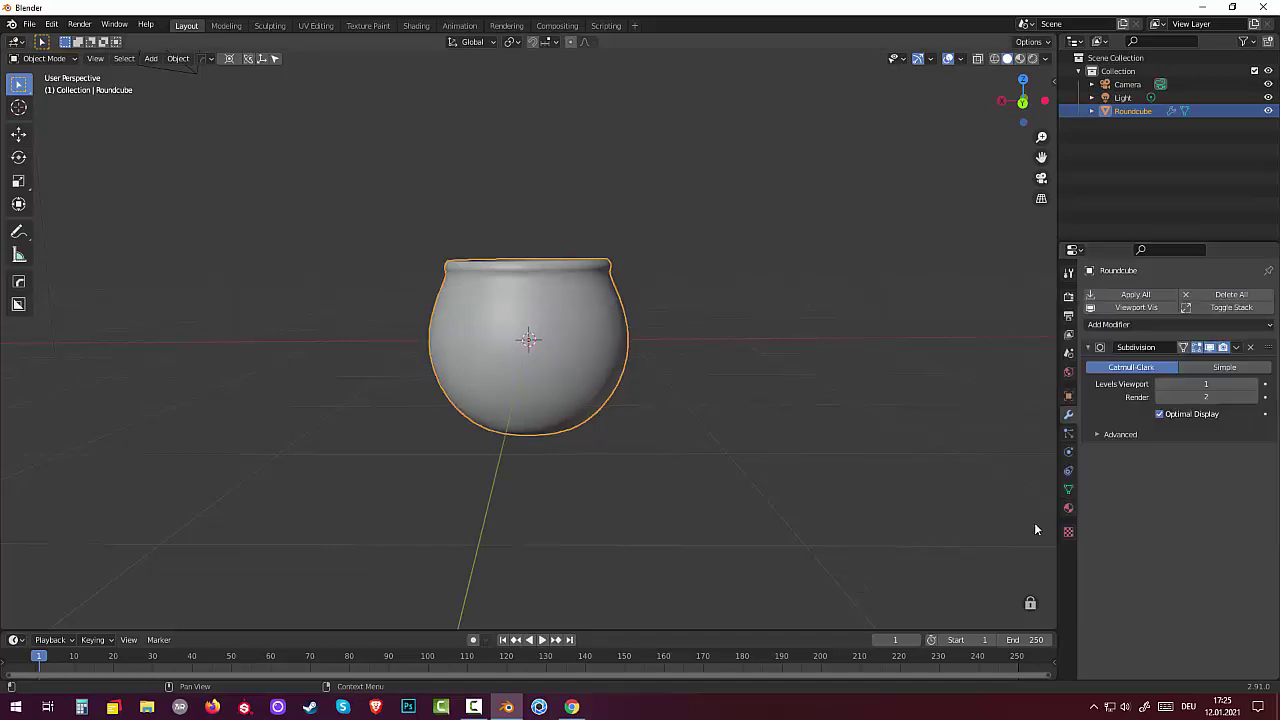
pyautogui.moveTo(1034, 530)
pyautogui.mouseDown(button='middle')
pyautogui.moveTo(751, 434)
pyautogui.moveTo(757, 534)
pyautogui.moveTo(684, 444)
pyautogui.moveTo(706, 419)
pyautogui.mouseUp(button='middle')
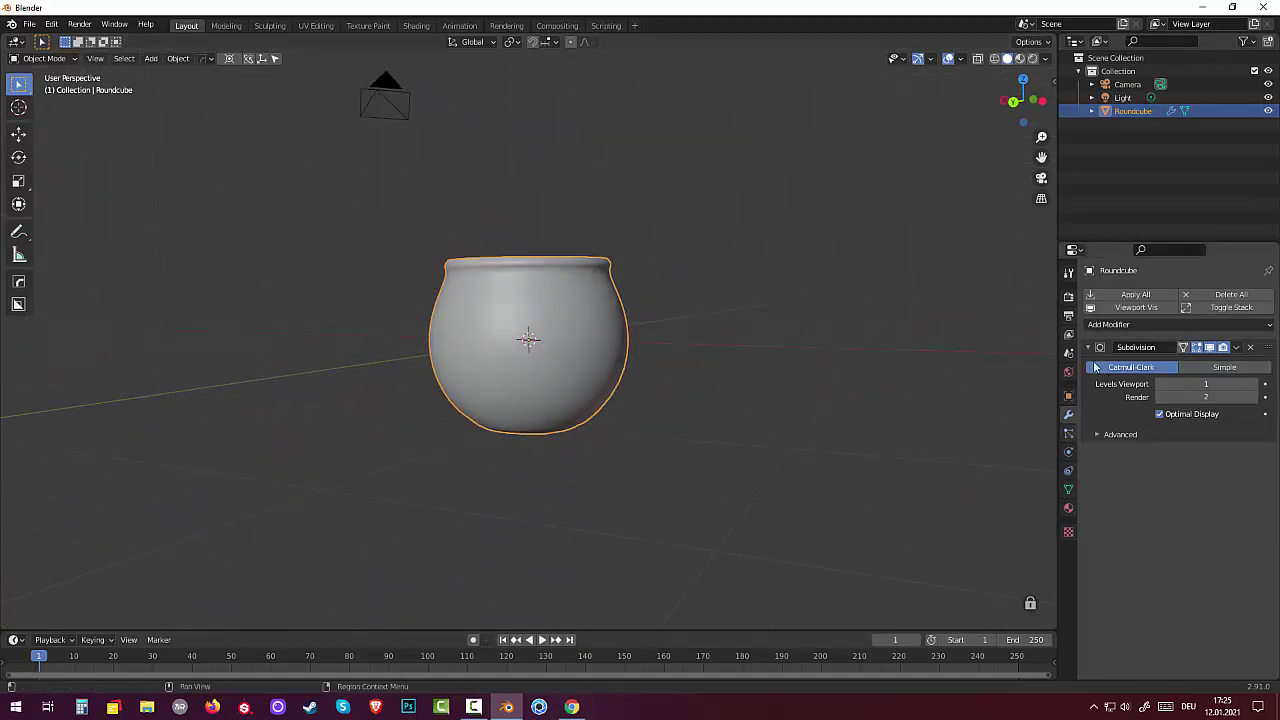
# Add a Solidify modifier with 0.06 m thickness, then deselect the pot
pyautogui.click(1115, 323)
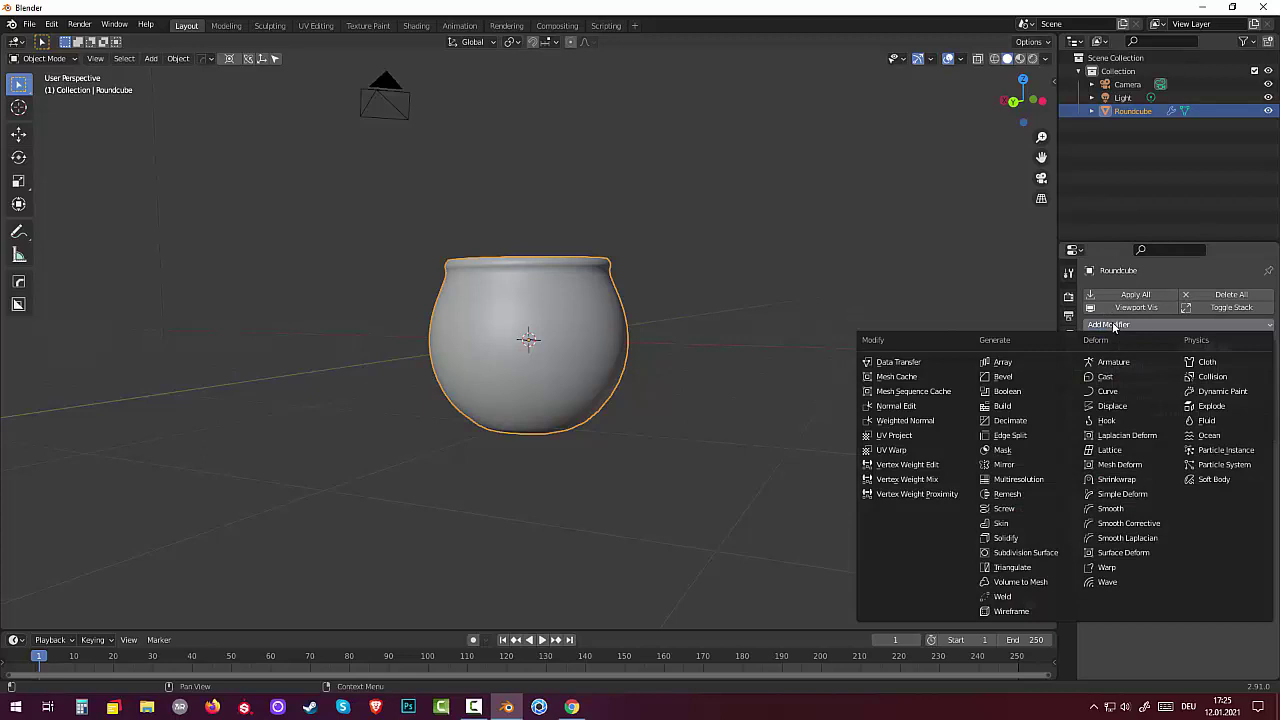
pyautogui.click(1005, 537)
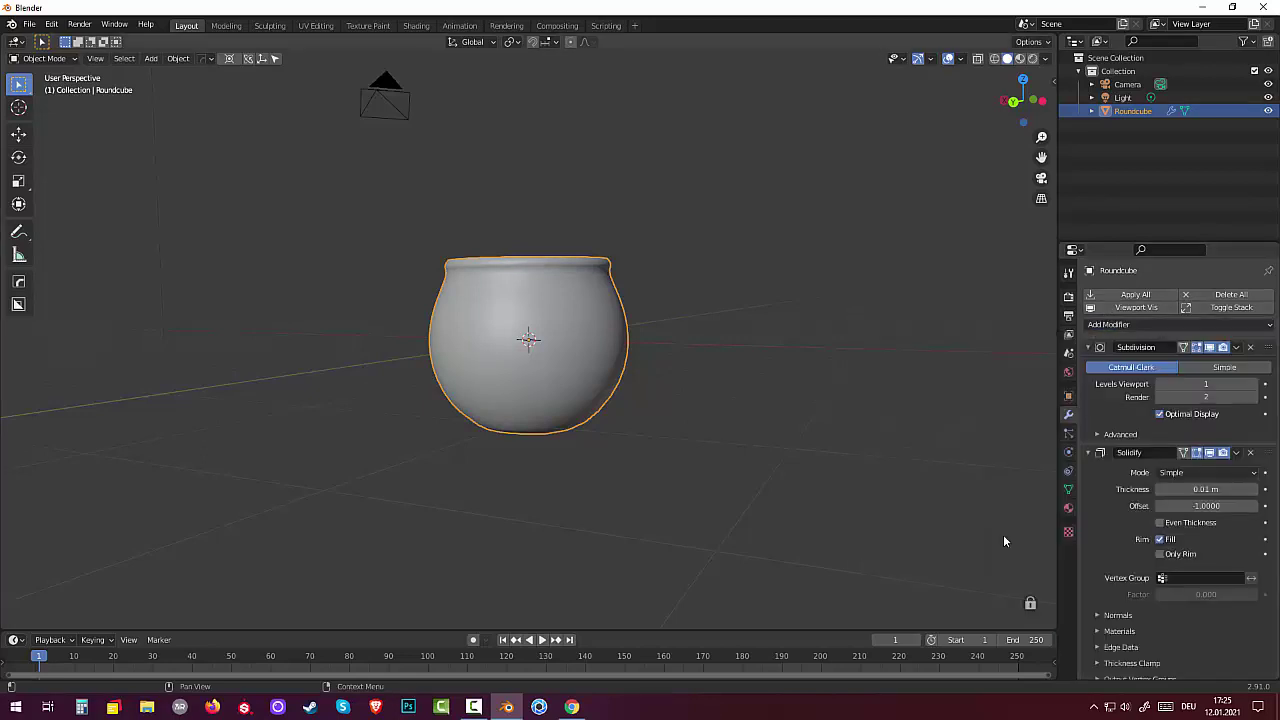
pyautogui.moveTo(789, 334); pyautogui.dragTo(792, 394, button='middle')
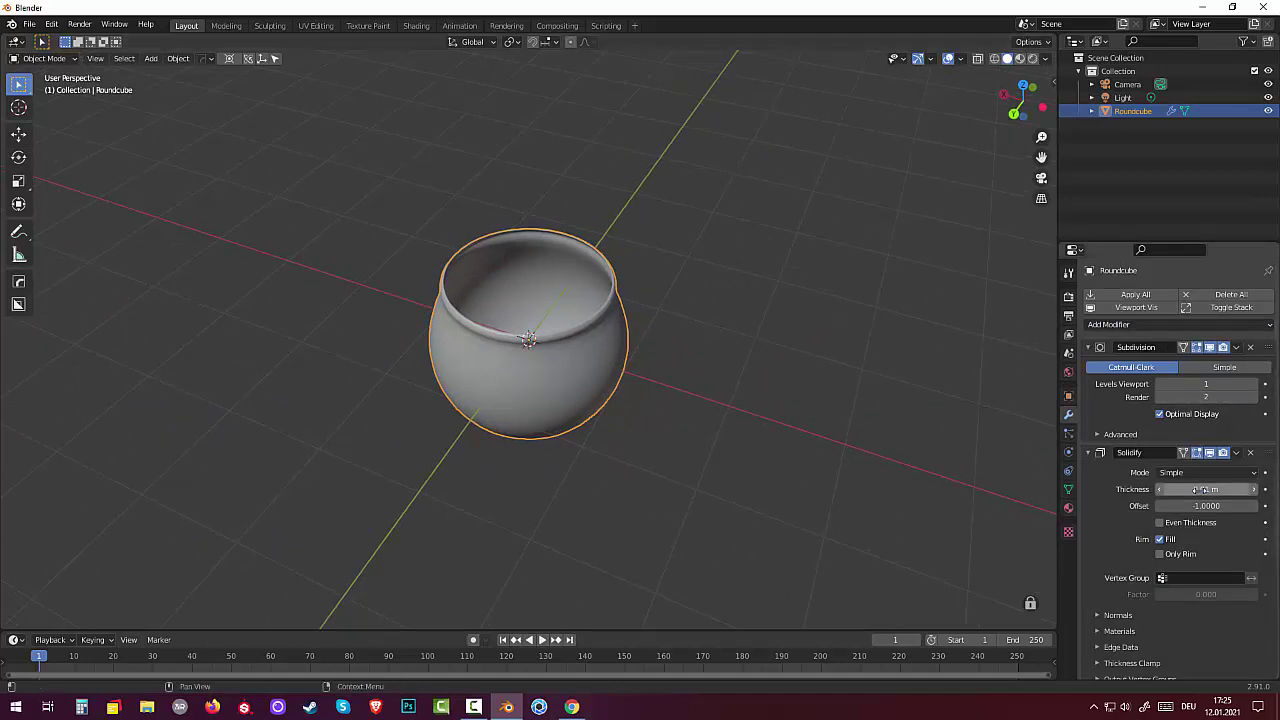
pyautogui.moveTo(1205, 489)
pyautogui.mouseDown()
pyautogui.moveTo(1185, 489)
pyautogui.moveTo(1225, 489)
pyautogui.moveTo(1205, 489)
pyautogui.mouseUp()
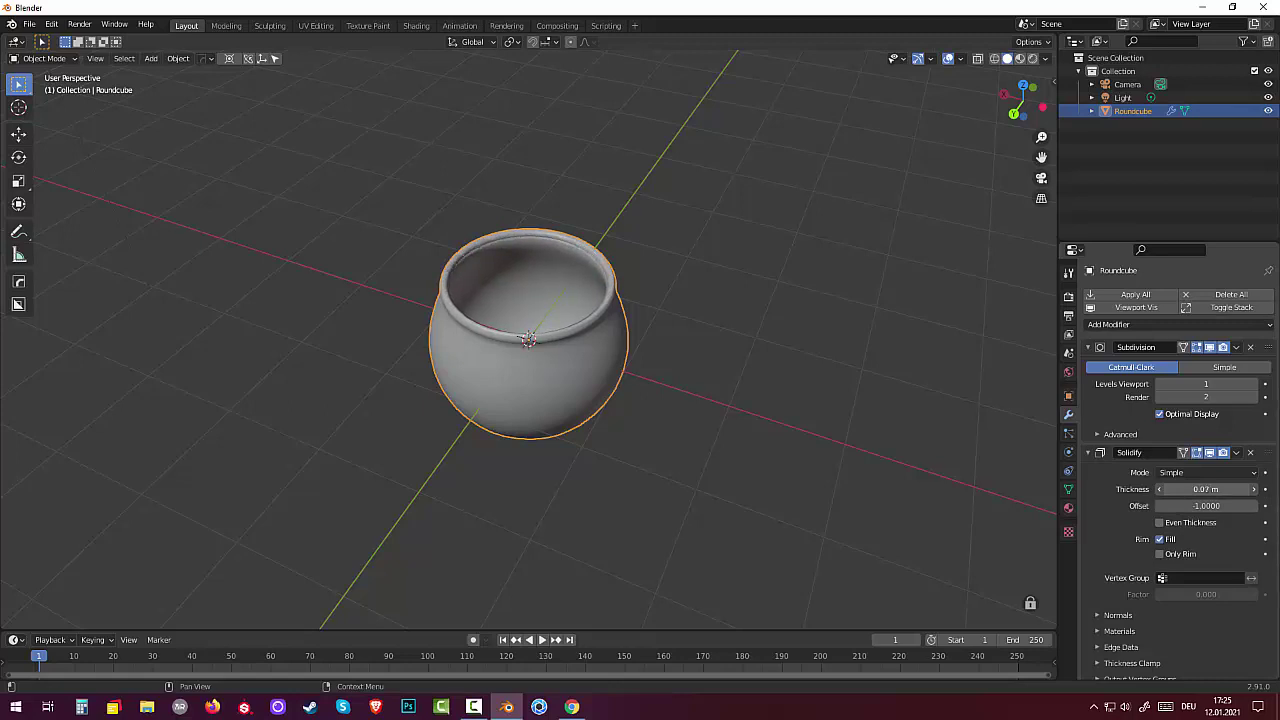
pyautogui.click(858, 449)
pyautogui.moveTo(846, 443)
pyautogui.mouseDown(button='middle')
pyautogui.moveTo(874, 373)
pyautogui.moveTo(788, 368)
pyautogui.mouseUp(button='middle')
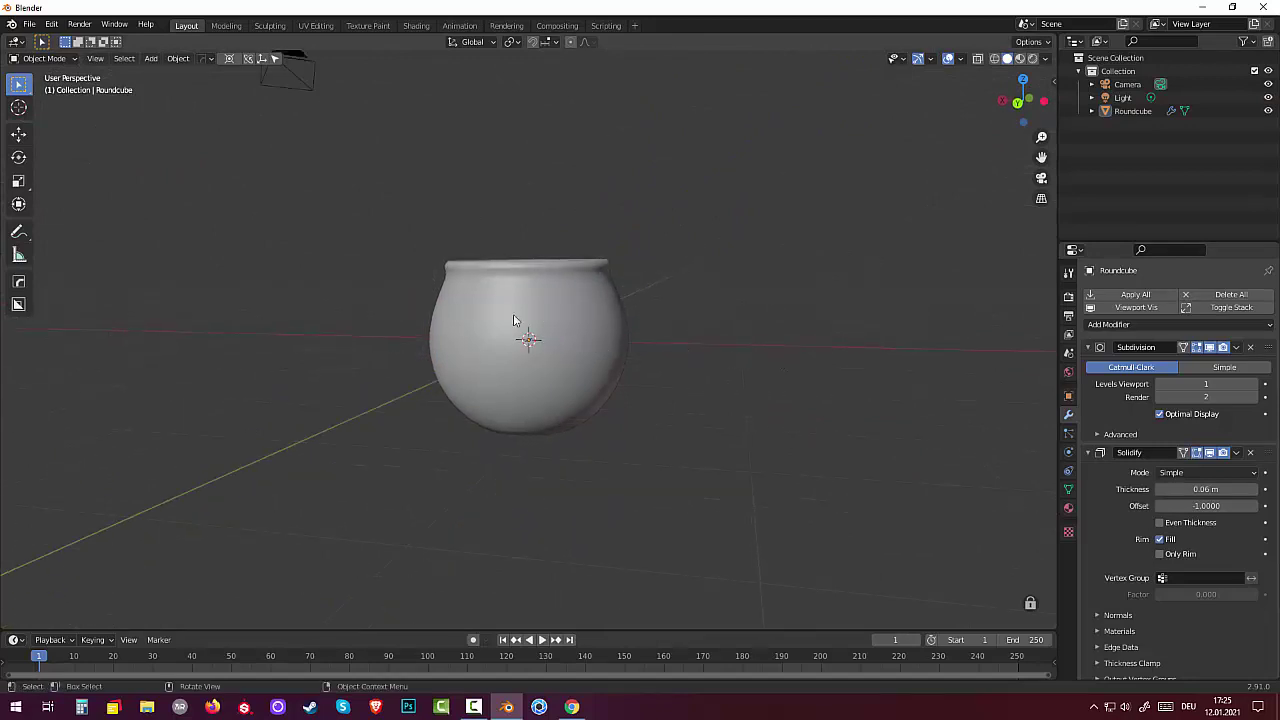
# Switch the pot into Edit Mode and turn on X-ray
pyautogui.click(44, 58)
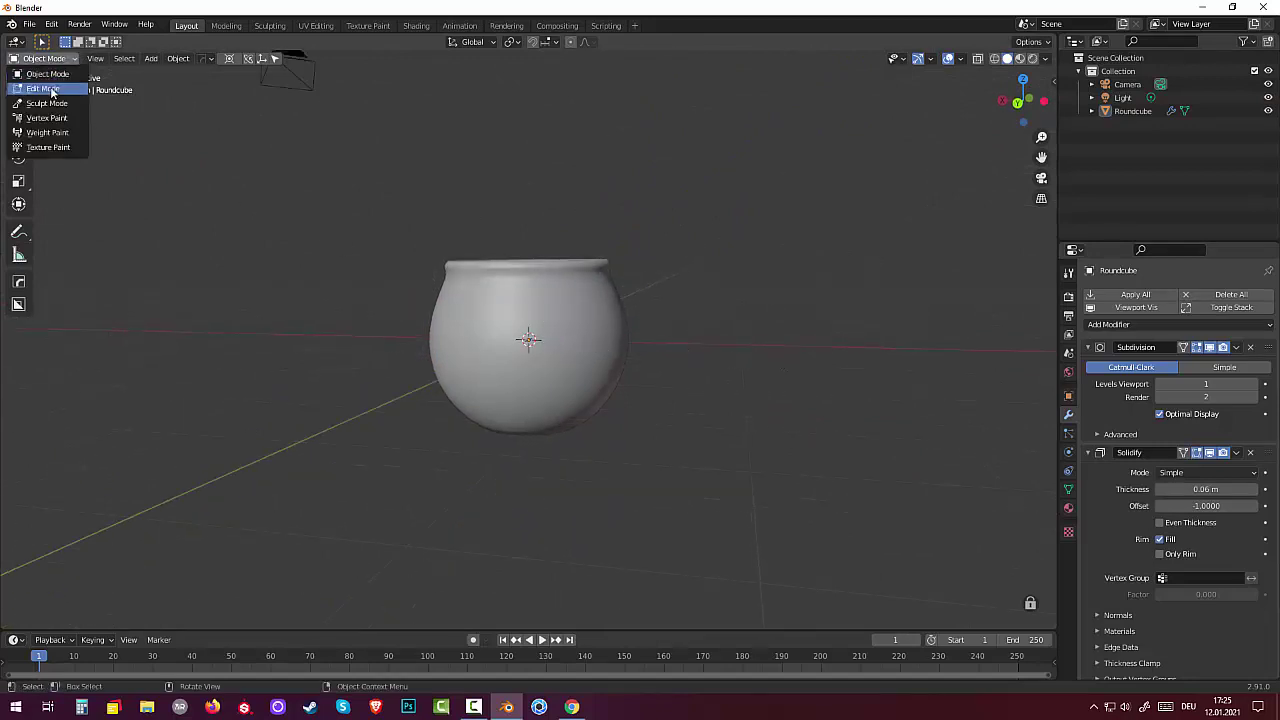
pyautogui.click(42, 88)
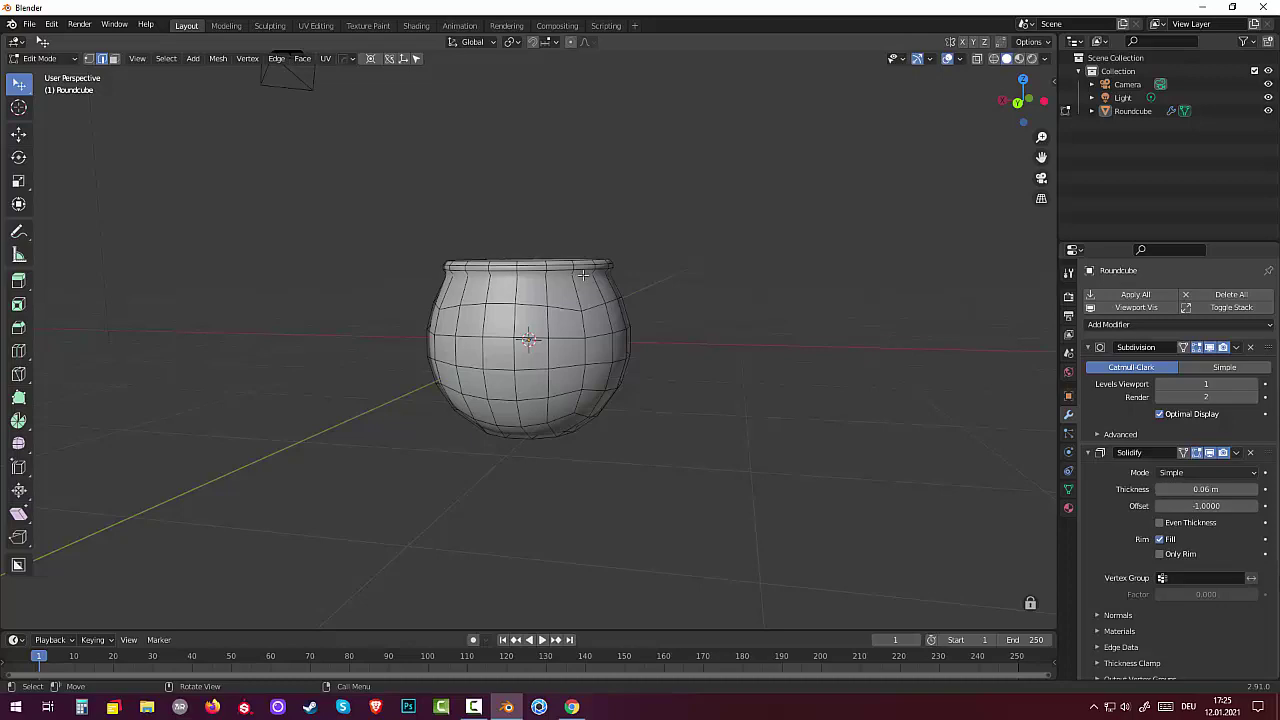
pyautogui.scroll(2, 563, 296)
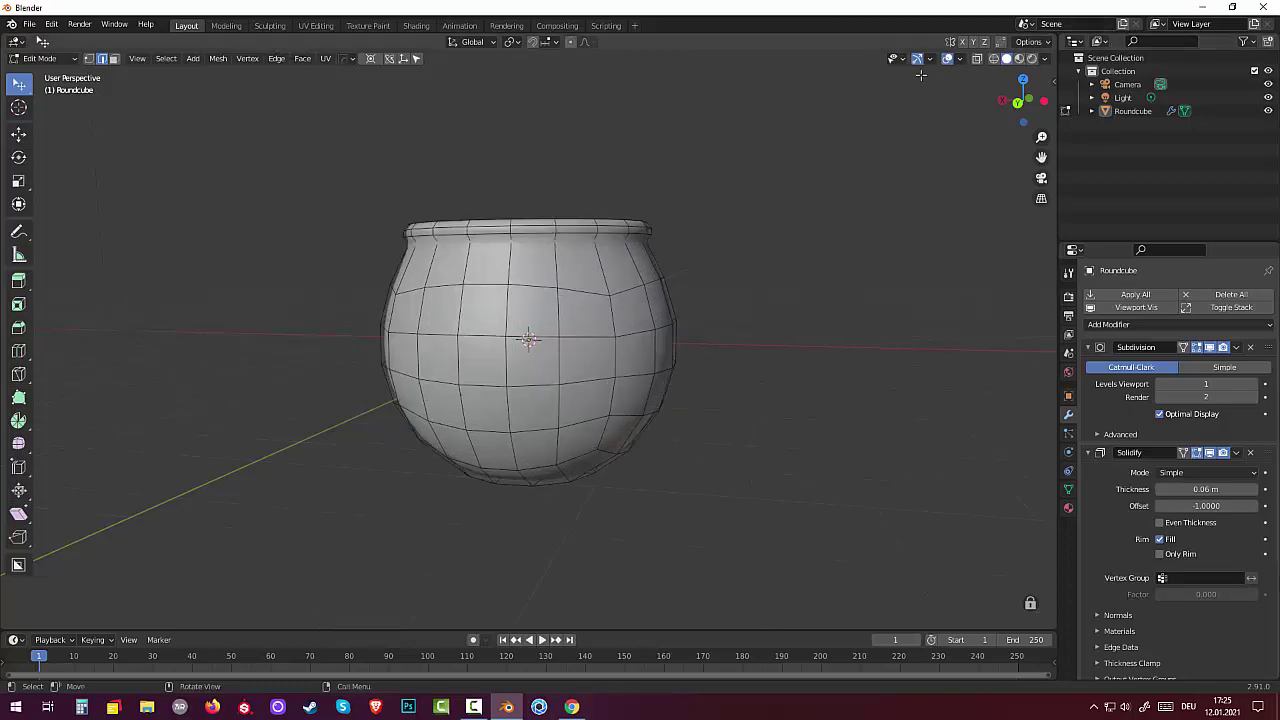
pyautogui.click(978, 58)
pyautogui.moveTo(656, 240); pyautogui.dragTo(497, 236, button='middle')
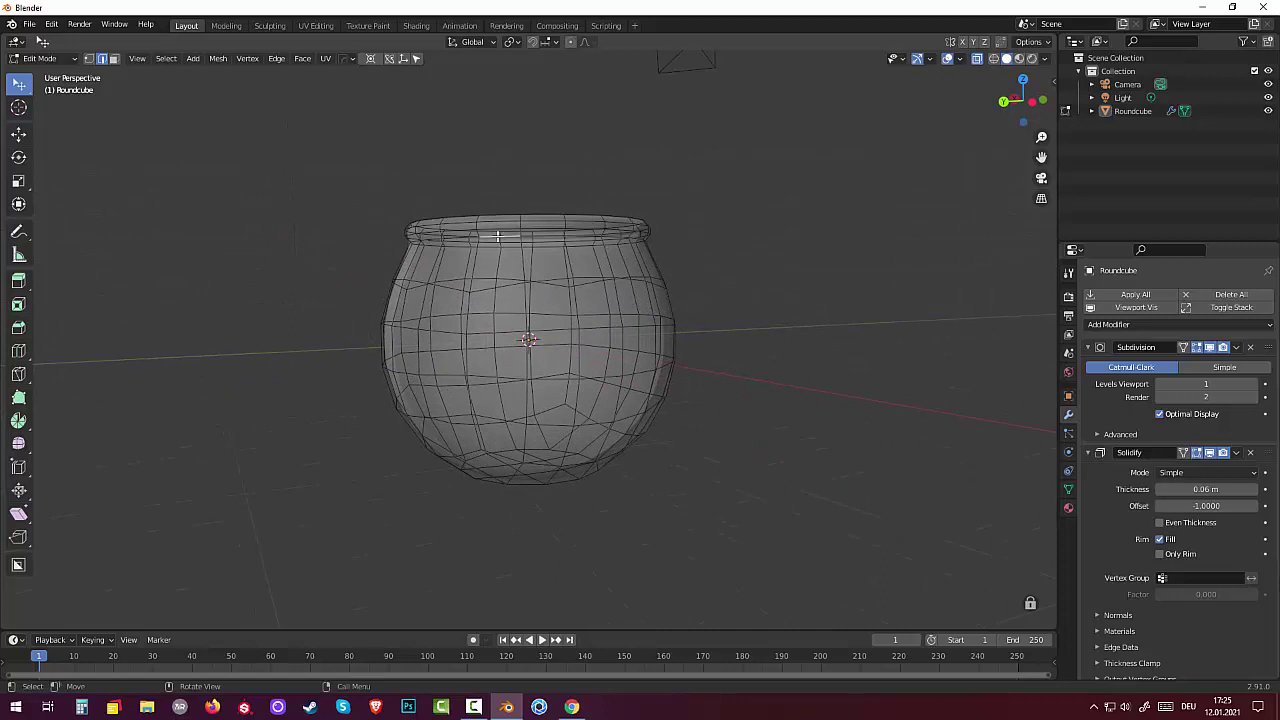
pyautogui.press('super')
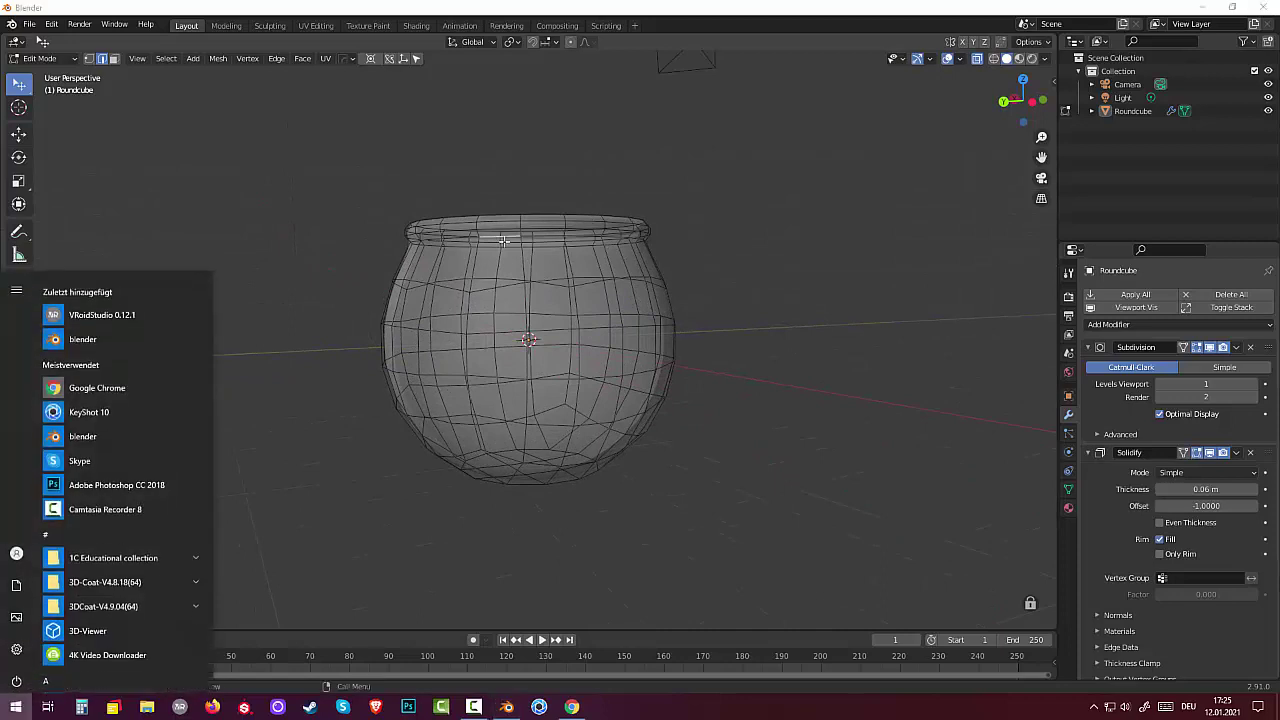
pyautogui.press('Escape')
# Bevel the edge loop under the rim to a 0.0113 m width, then deselect
pyautogui.keyDown('alt'); pyautogui.click(506, 237); pyautogui.keyUp('alt')
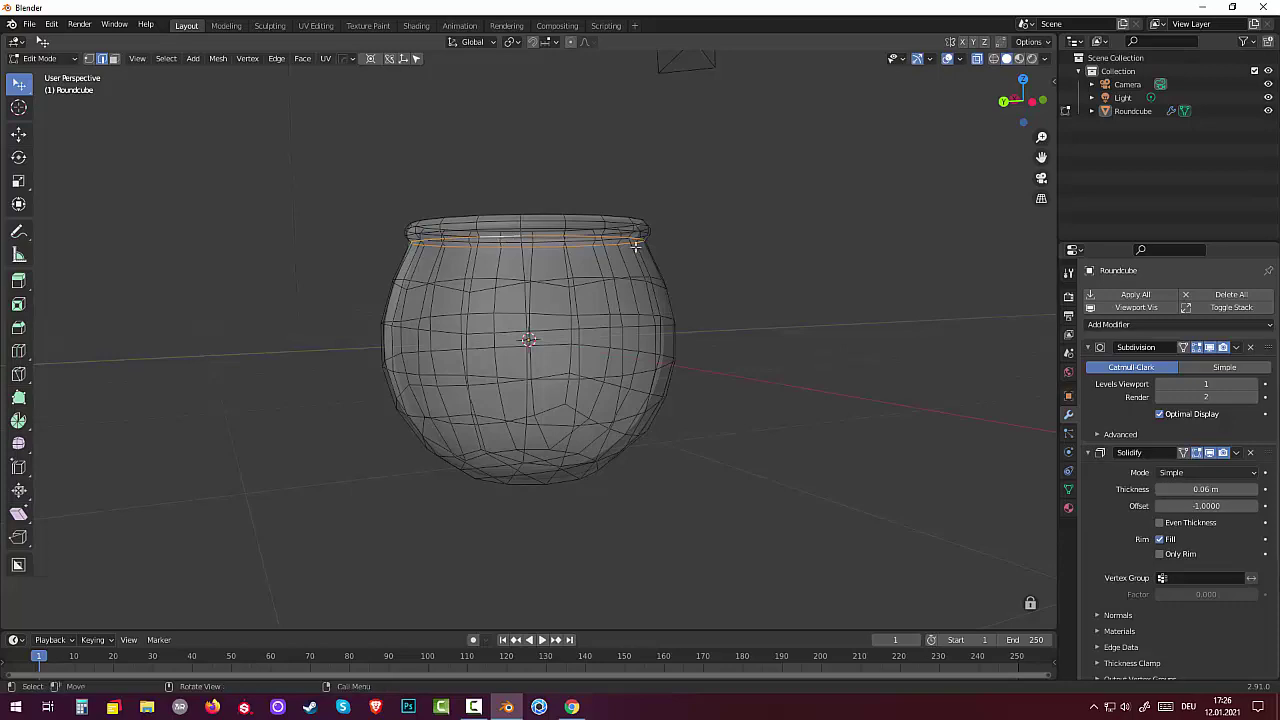
pyautogui.moveTo(636, 248)
pyautogui.mouseDown(button='middle')
pyautogui.moveTo(700, 251)
pyautogui.moveTo(689, 257)
pyautogui.moveTo(825, 330)
pyautogui.mouseUp(button='middle')
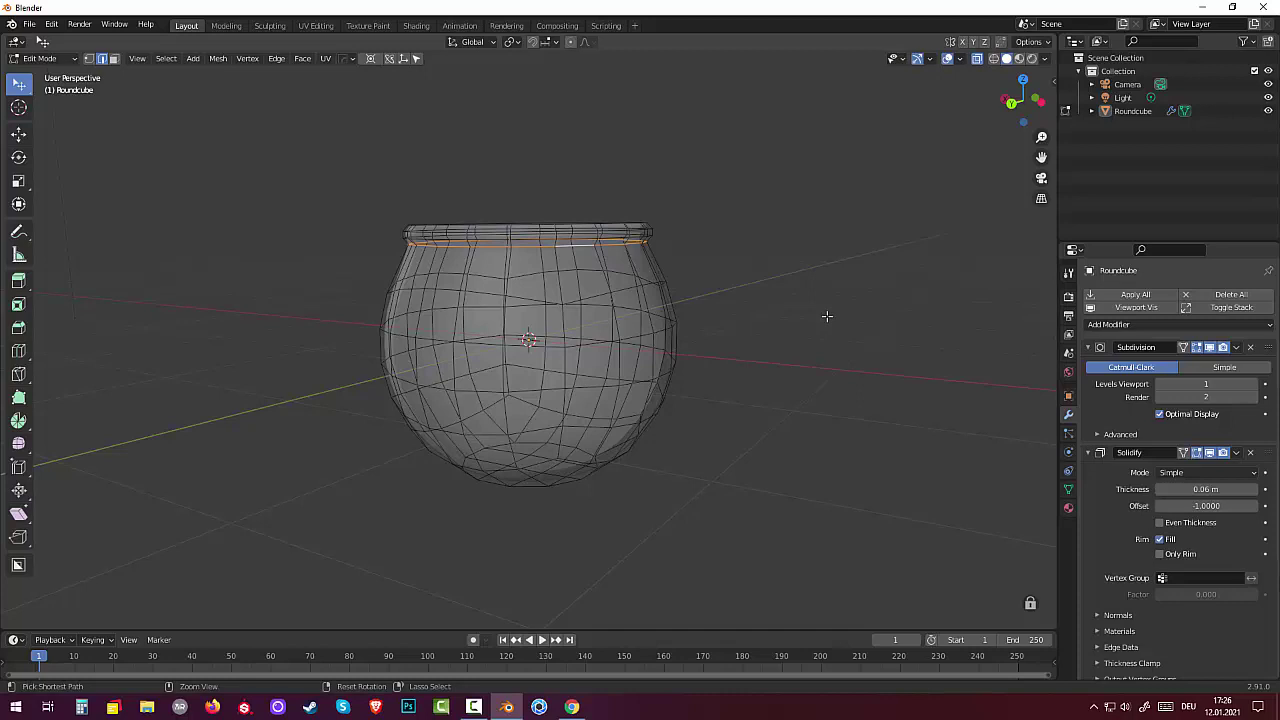
pyautogui.hotkey('ctrl', 'b')
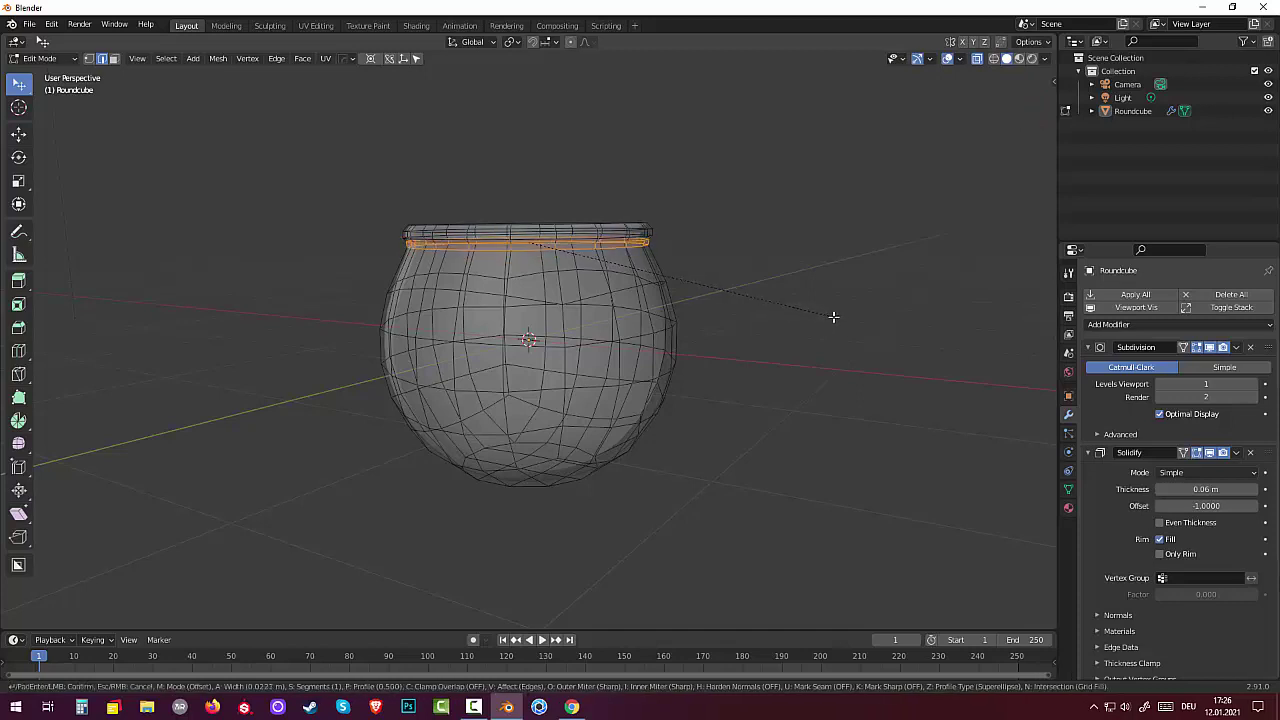
pyautogui.click(832, 315)
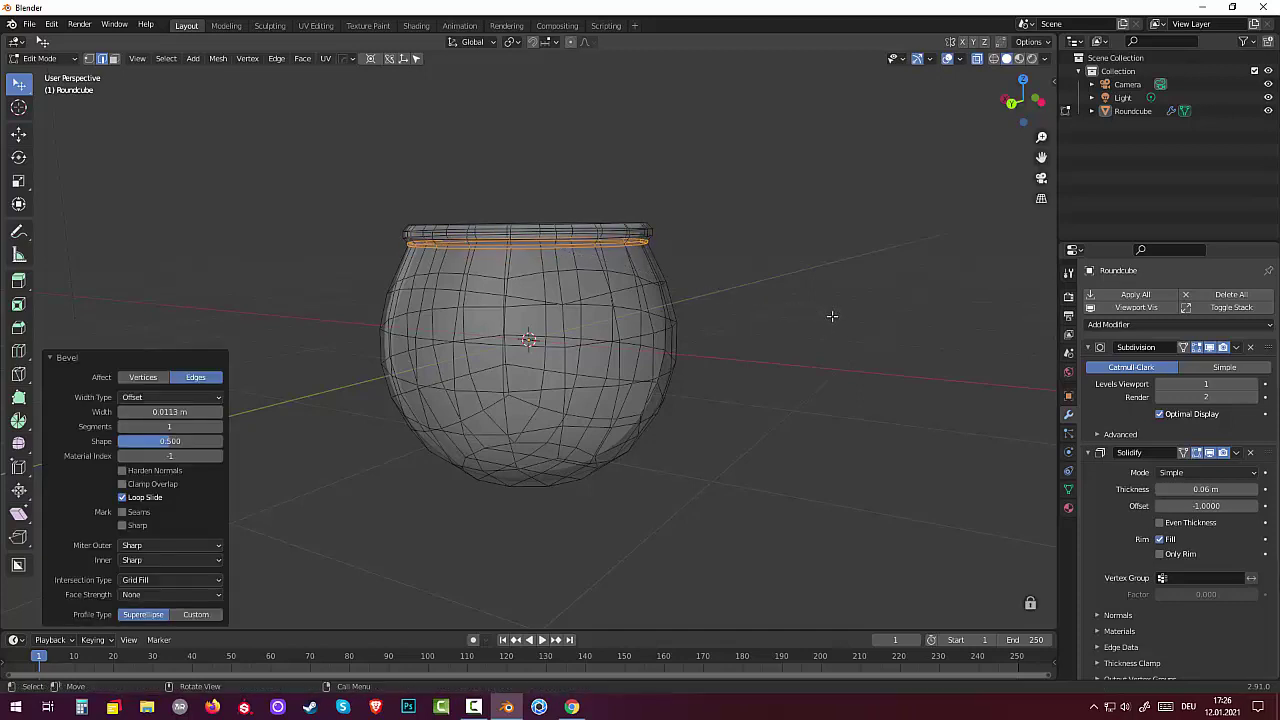
pyautogui.click(831, 316)
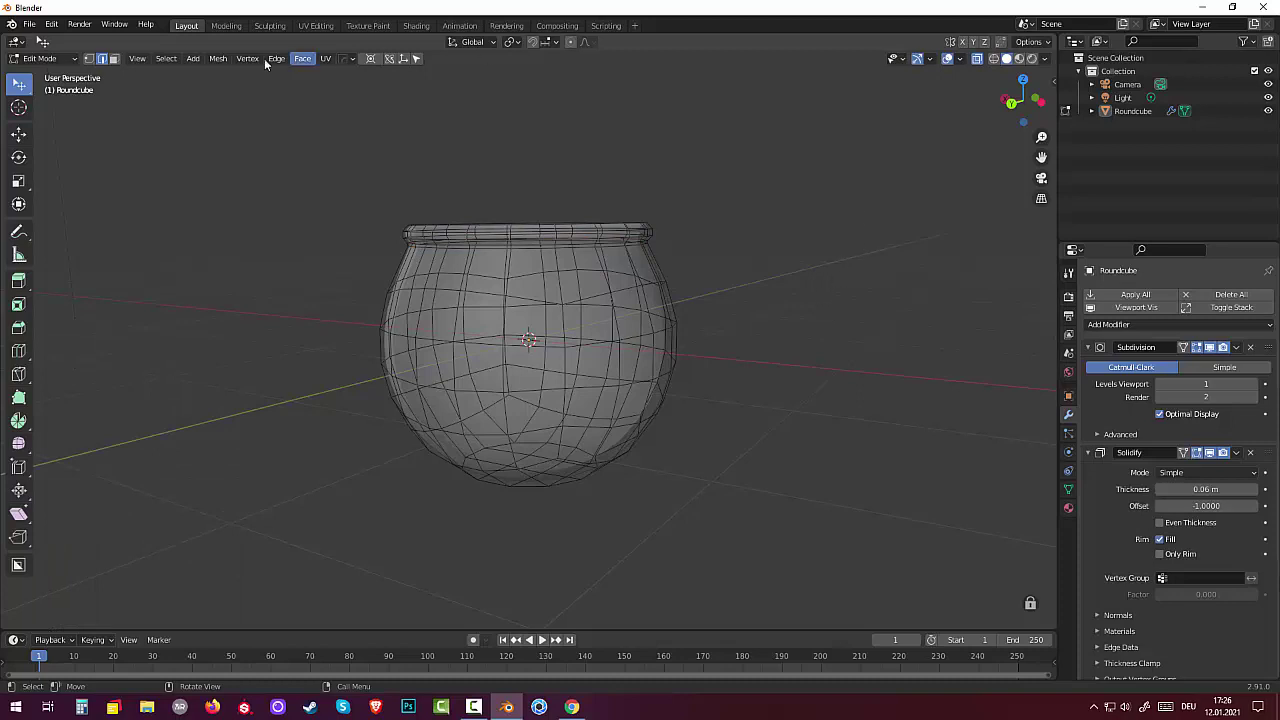
# In Face mode, from the front ortho view with X-ray on, box-select all faces below the neck
pyautogui.click(977, 62)
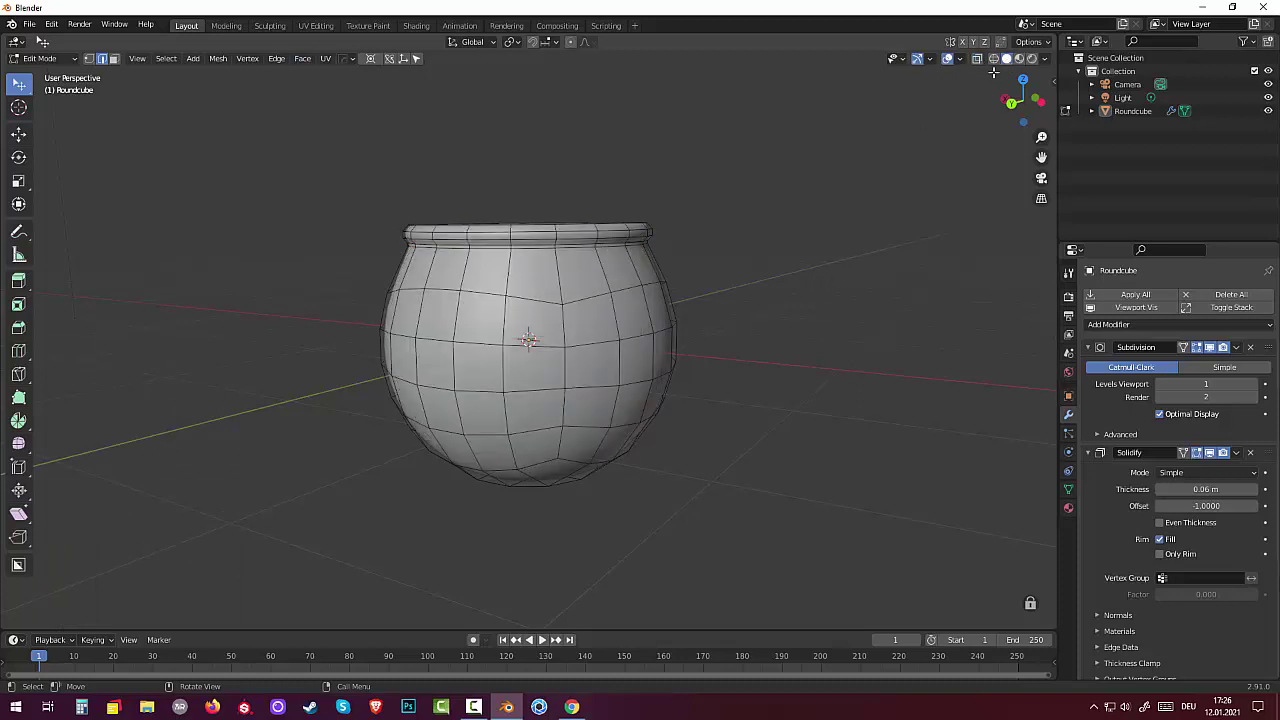
pyautogui.moveTo(824, 187)
pyautogui.mouseDown(button='middle')
pyautogui.moveTo(824, 176)
pyautogui.moveTo(814, 184)
pyautogui.mouseUp(button='middle')
pyautogui.click(458, 311)
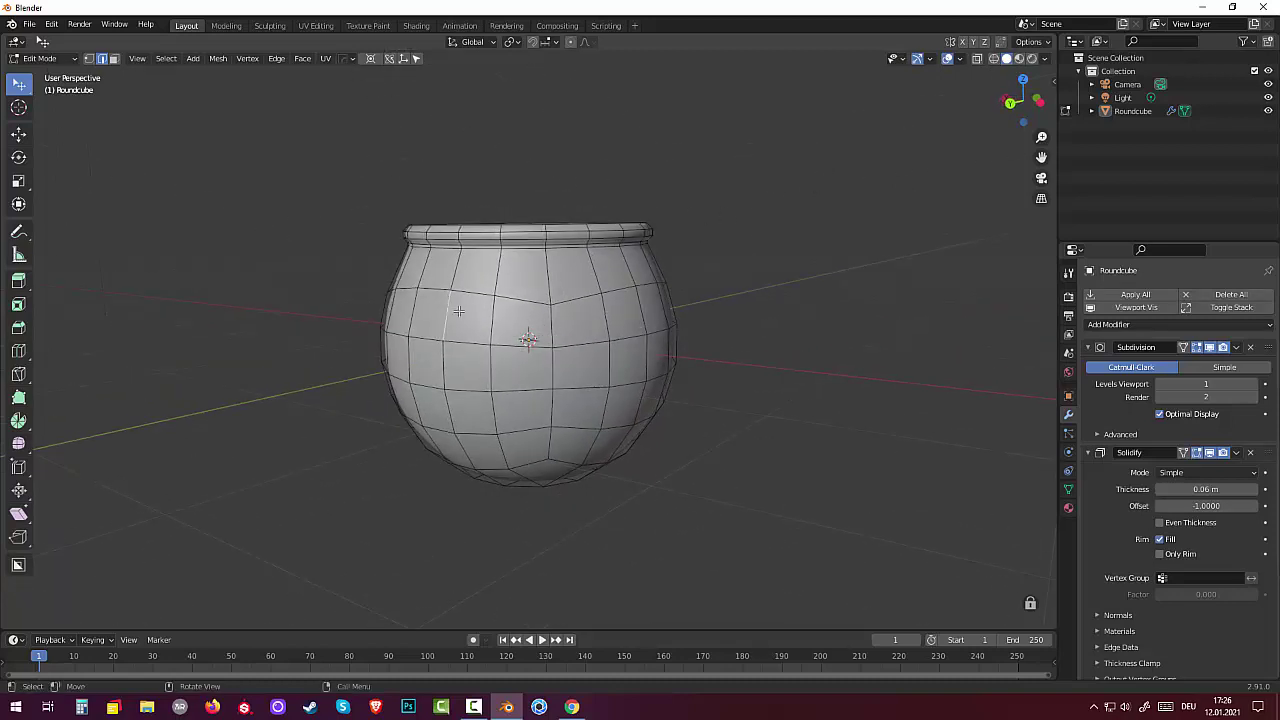
pyautogui.moveTo(472, 326)
pyautogui.mouseDown(button='middle')
pyautogui.moveTo(472, 306)
pyautogui.moveTo(481, 320)
pyautogui.mouseUp(button='middle')
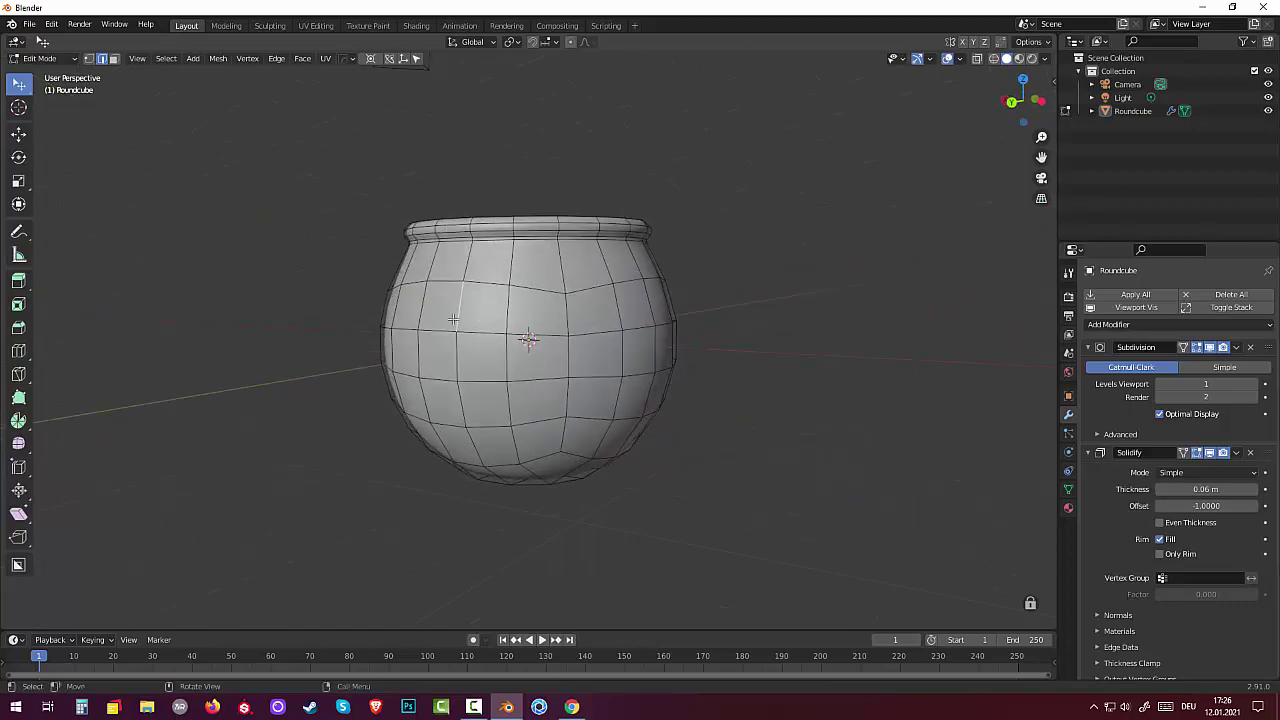
pyautogui.click(113, 58)
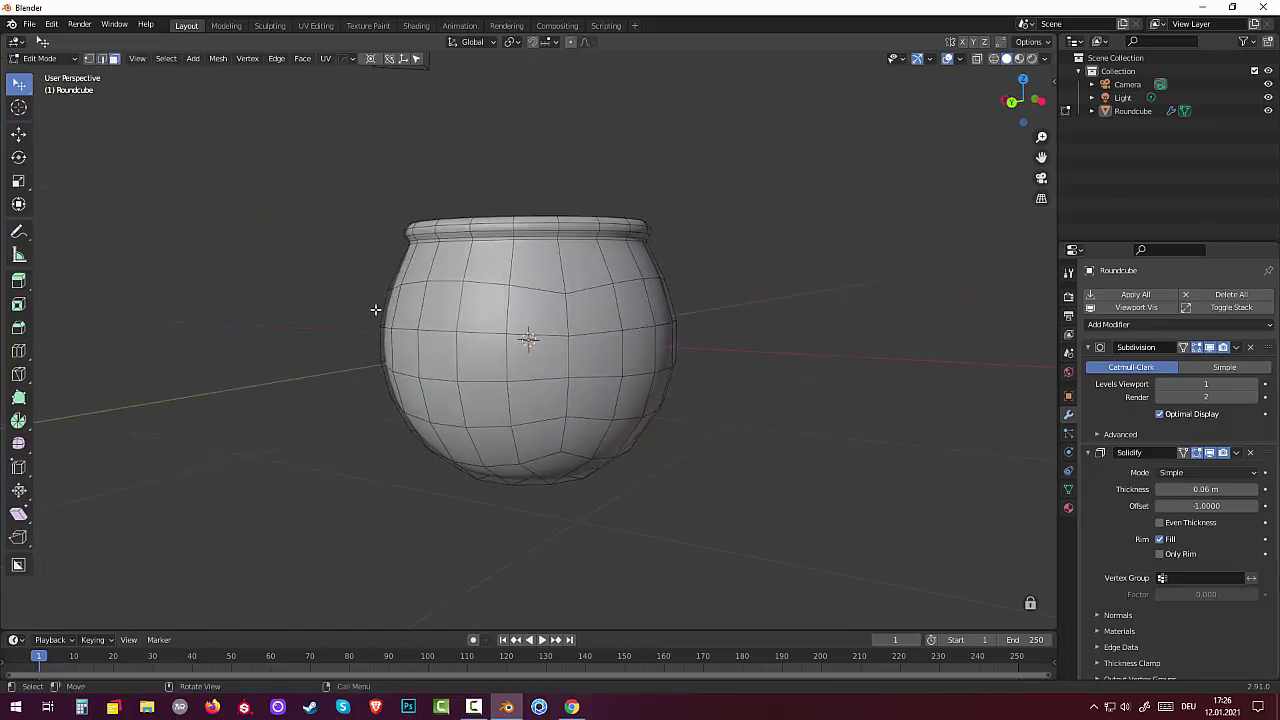
pyautogui.click(470, 313)
pyautogui.press('KP_1')
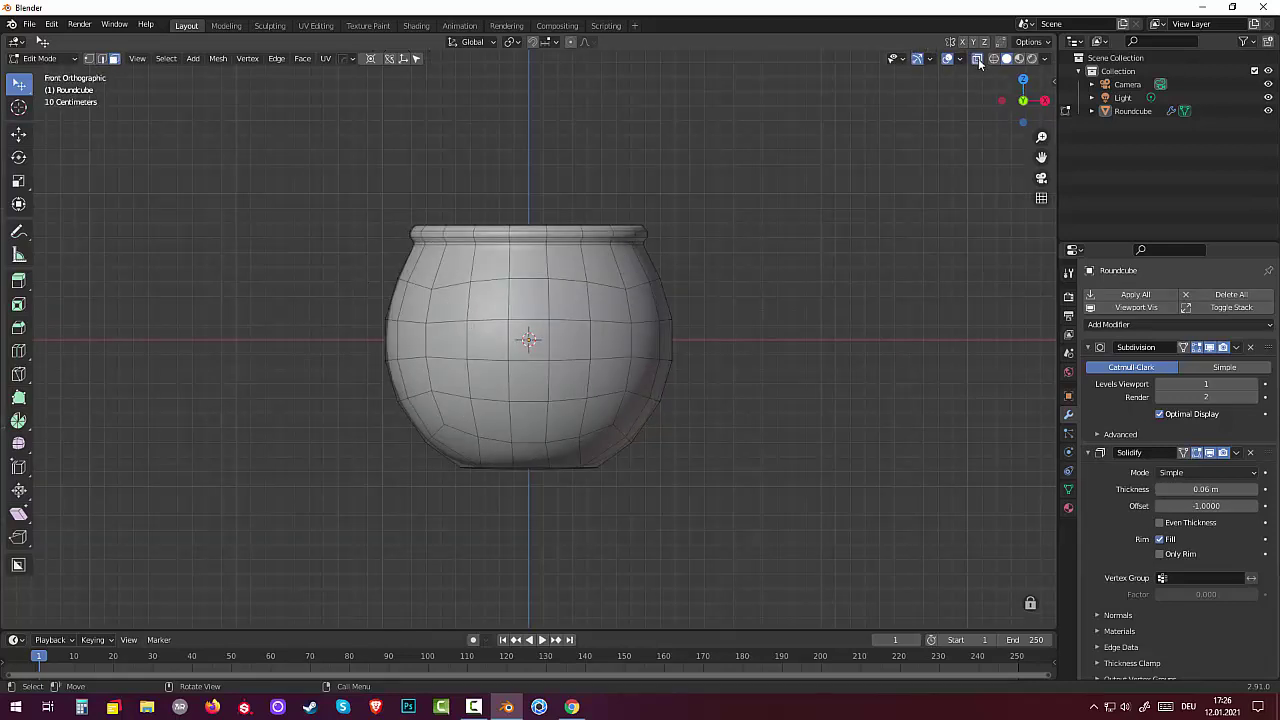
pyautogui.hotkey('alt', 'z')
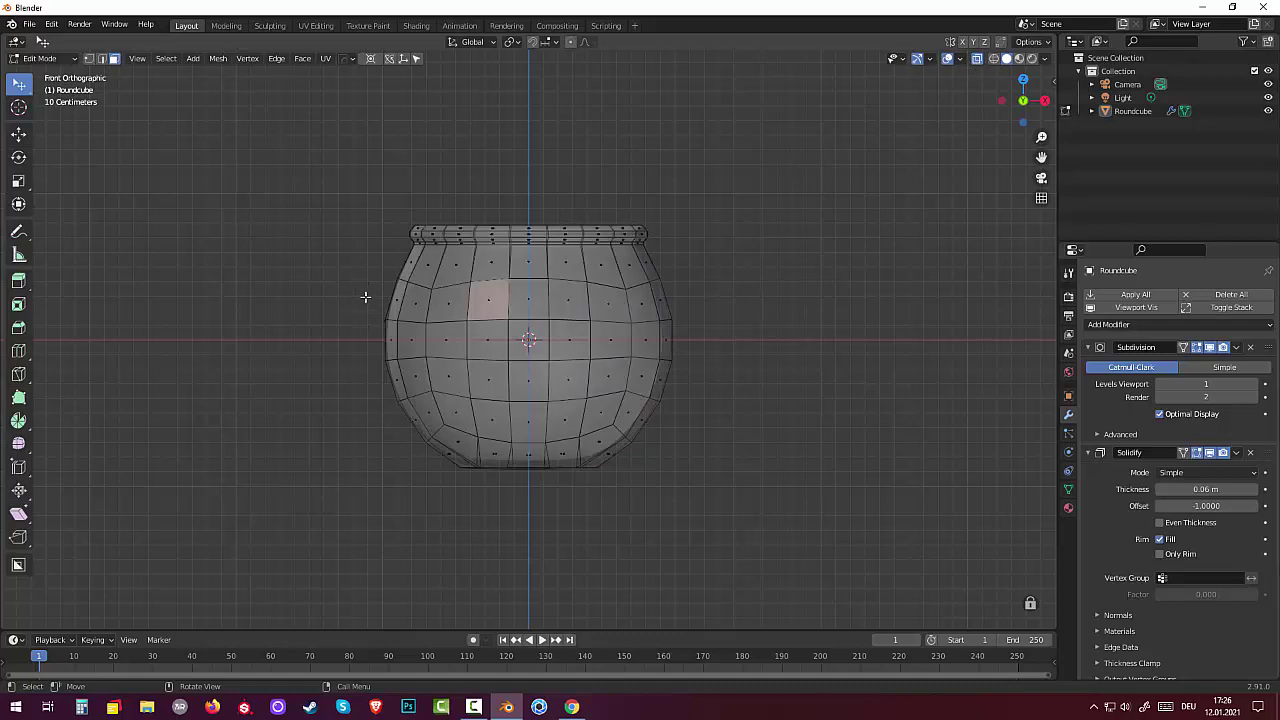
pyautogui.moveTo(365, 297); pyautogui.dragTo(851, 533)
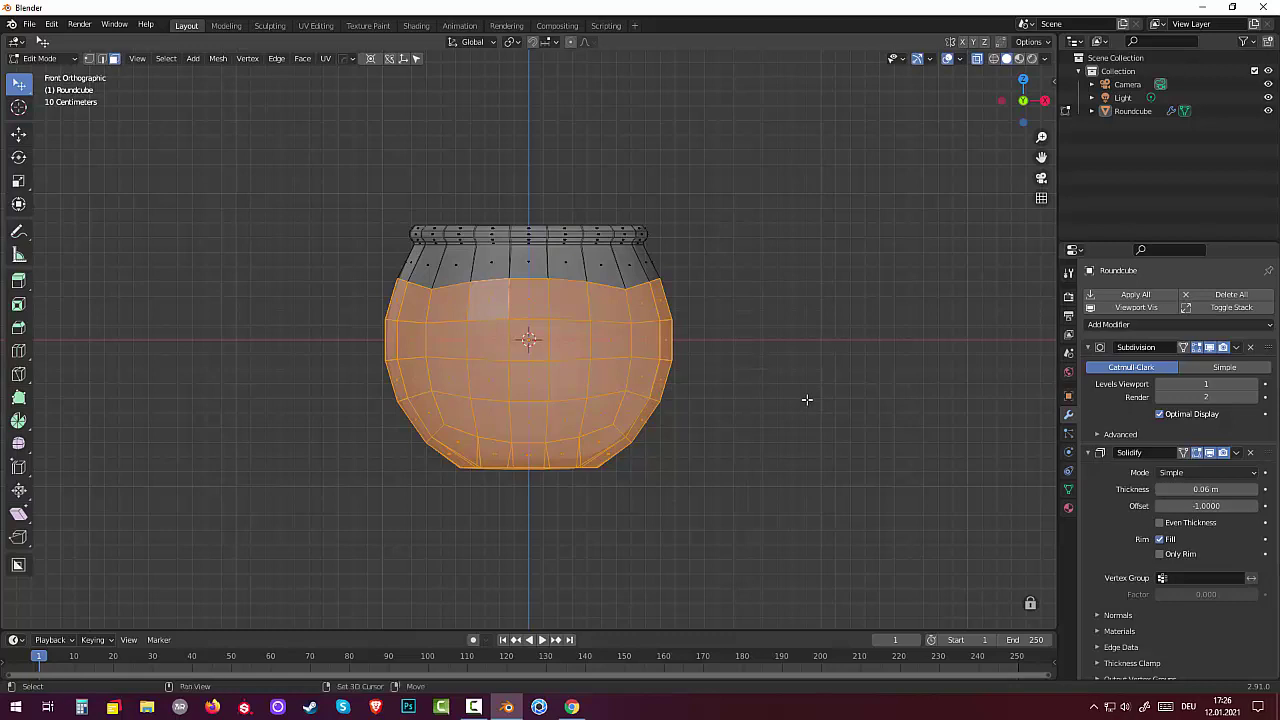
pyautogui.hotkey('shift', 'd')
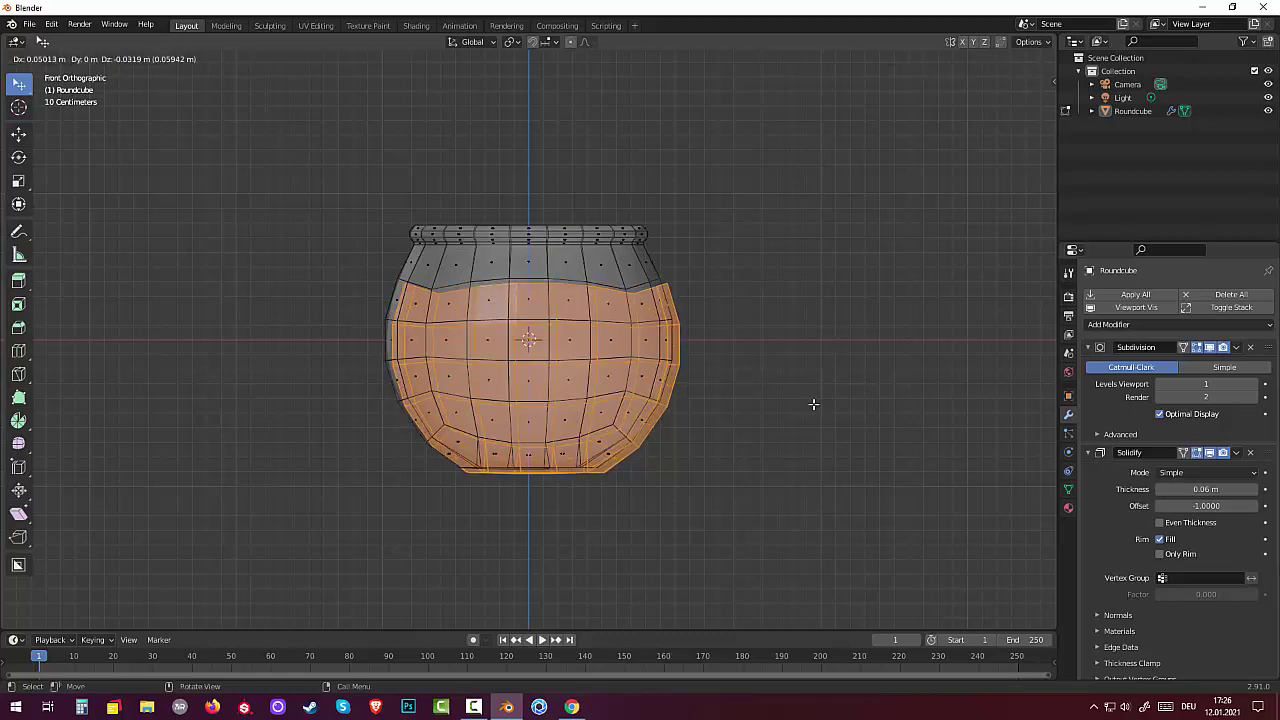
pyautogui.rightClick(813, 404)
pyautogui.press('p')
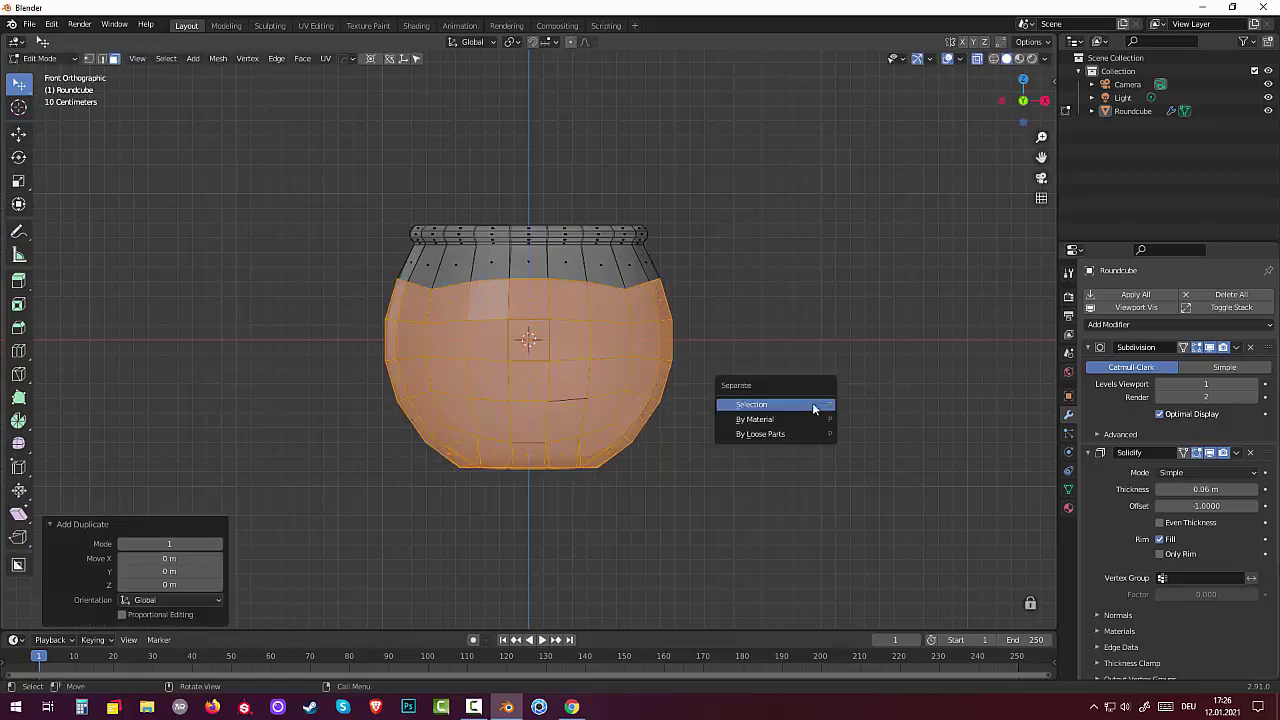
pyautogui.click(813, 404)
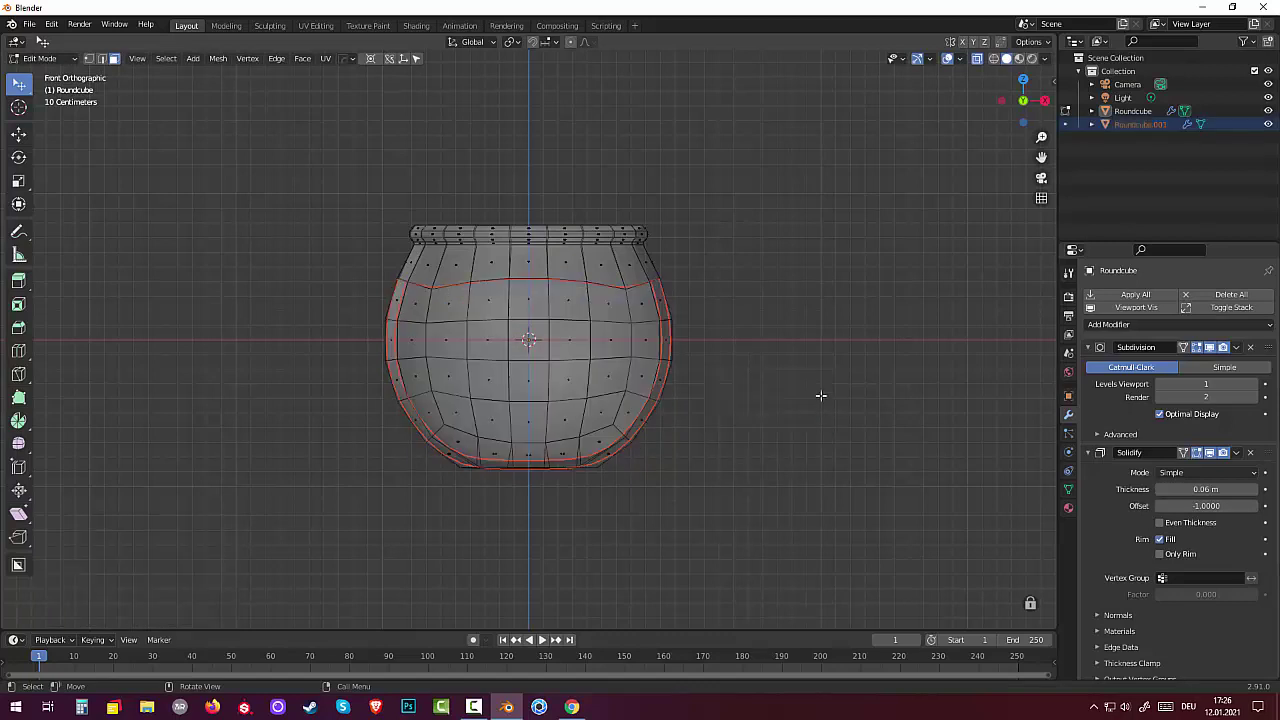
pyautogui.doubleClick(1146, 124)
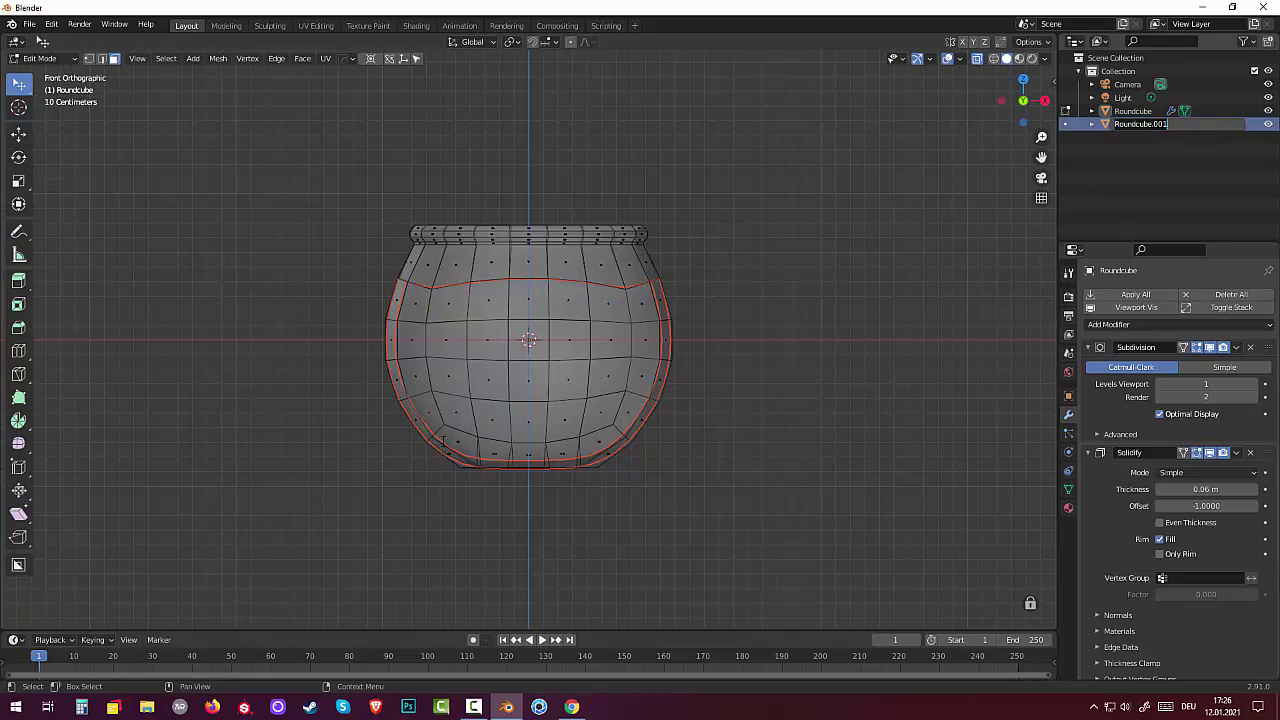
pyautogui.write('vase')
pyautogui.press('Return')
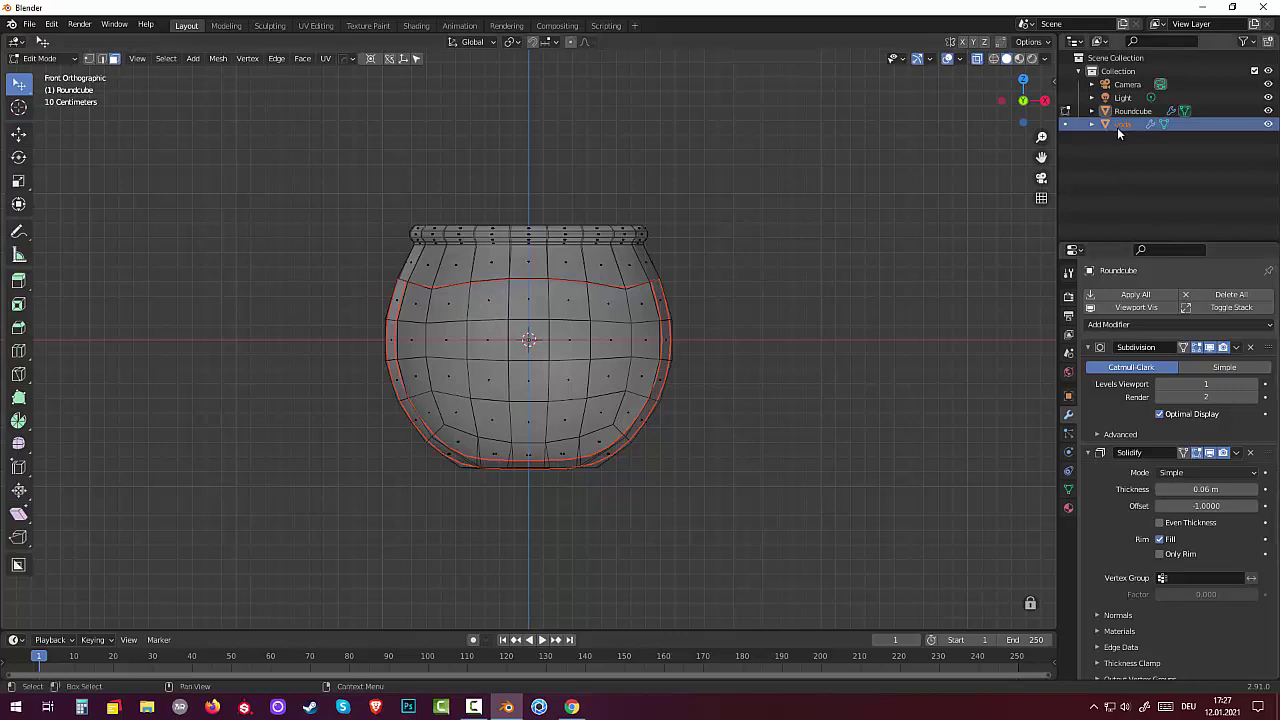
pyautogui.press('x')
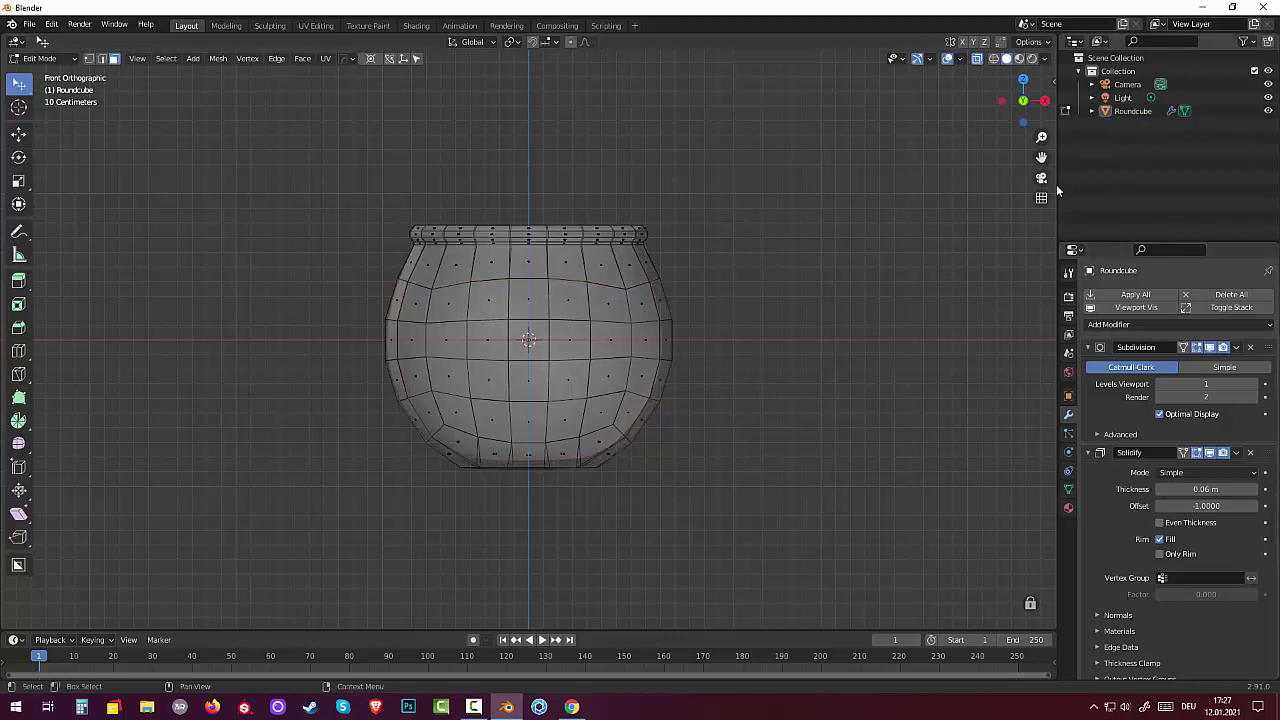
pyautogui.moveTo(880, 363)
pyautogui.mouseDown(button='middle')
pyautogui.moveTo(887, 394)
pyautogui.moveTo(870, 385)
pyautogui.mouseUp(button='middle')
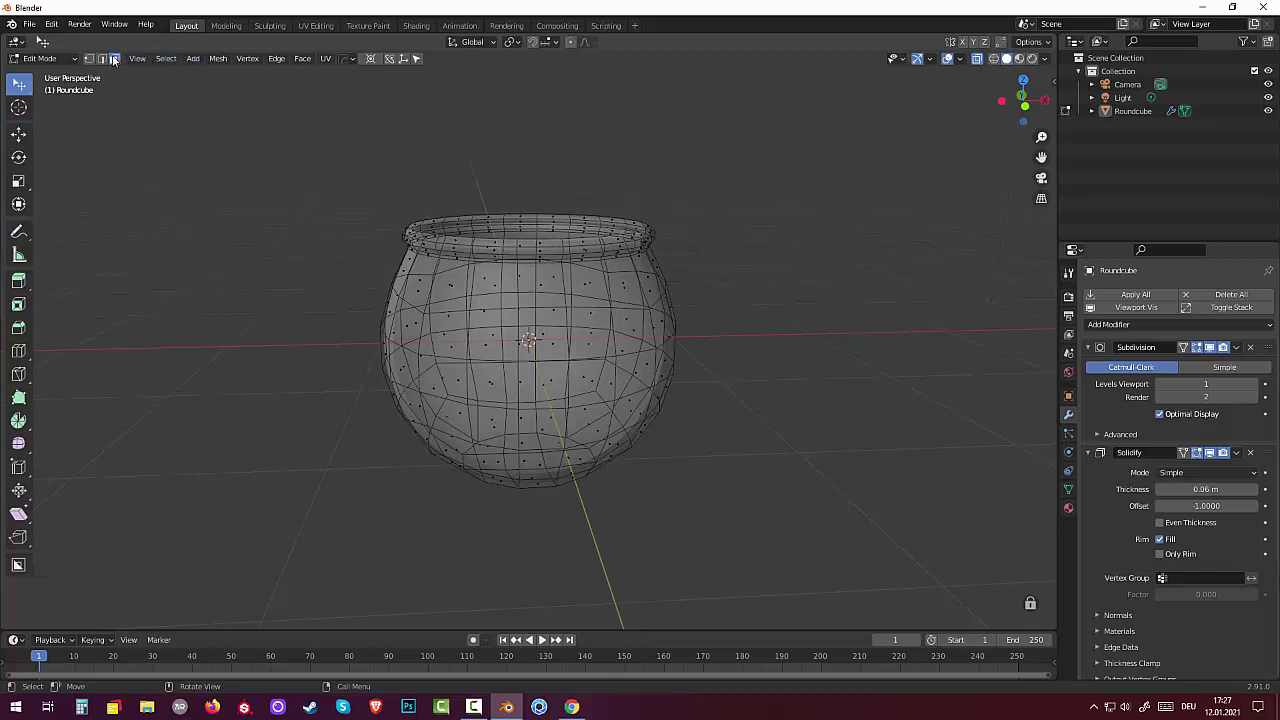
# Check the pot in wireframe and solid shading from Object Mode, then re-enter Edit Mode
pyautogui.click(60, 58)
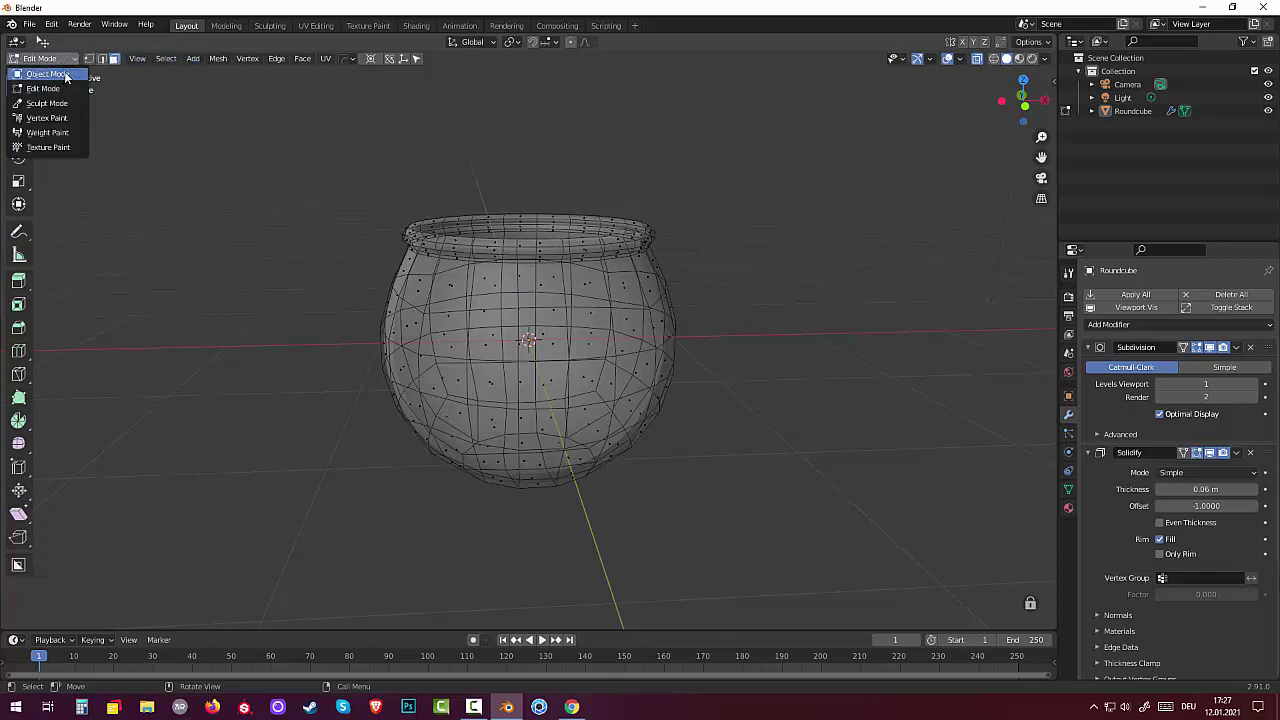
pyautogui.click(60, 75)
pyautogui.click(995, 58)
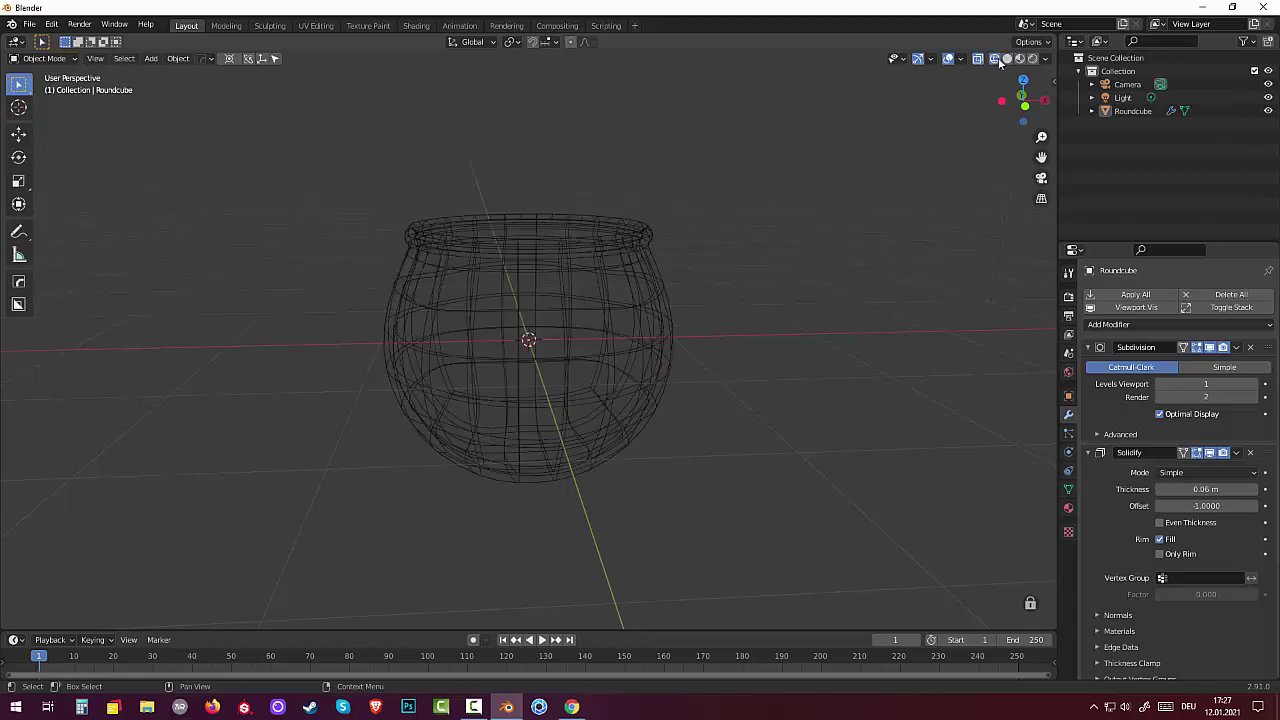
pyautogui.click(1007, 58)
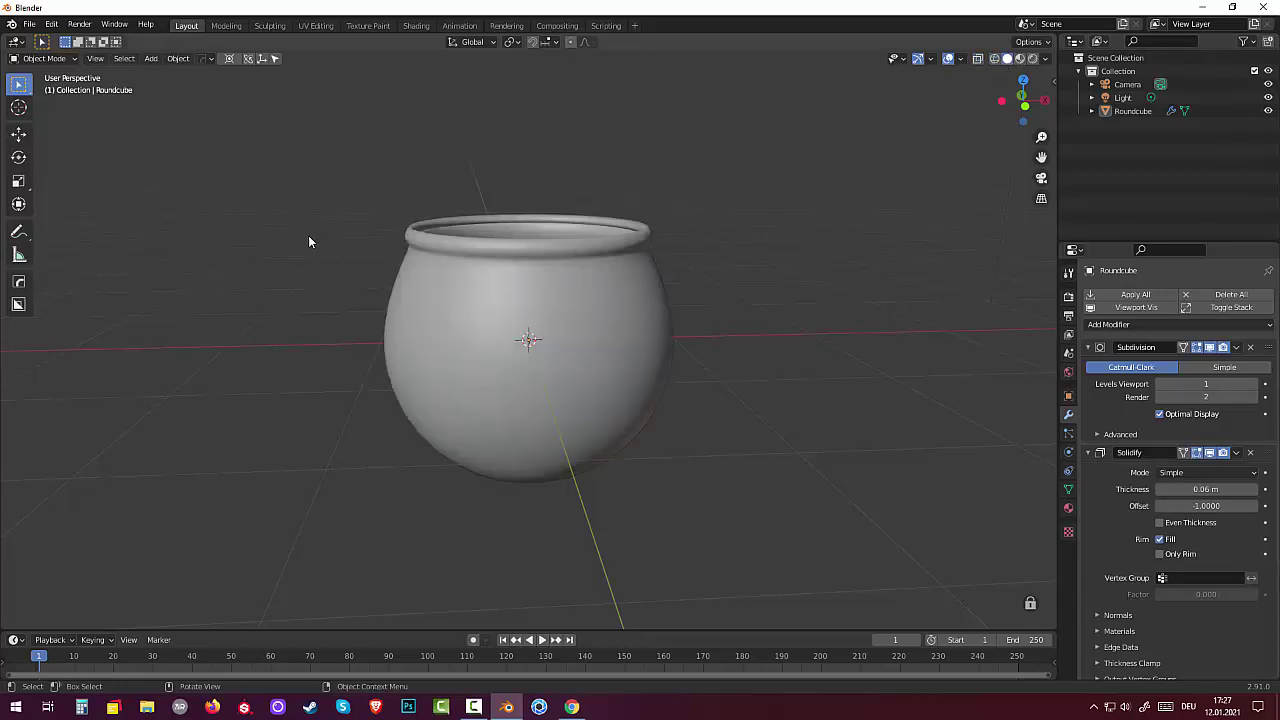
pyautogui.press('Tab')
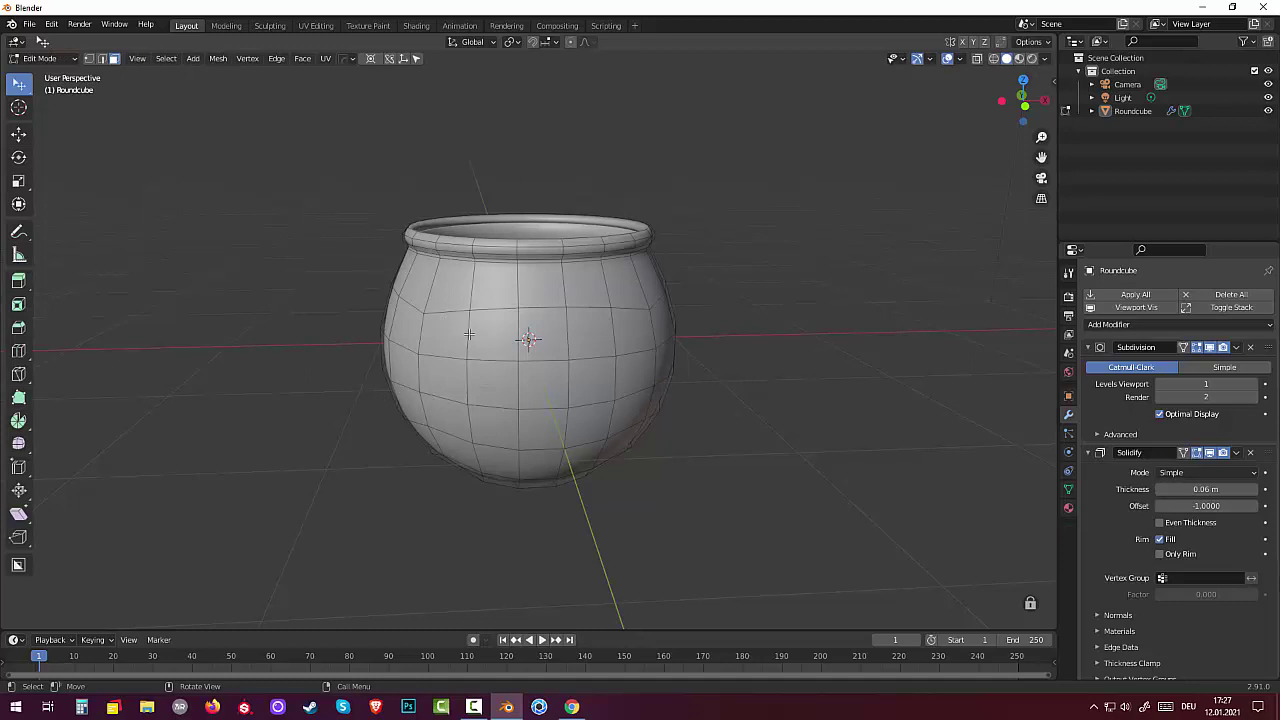
# Select the face loops from the pot's middle down toward the bottom
pyautogui.keyDown('alt'); pyautogui.click(466, 333); pyautogui.keyUp('alt')
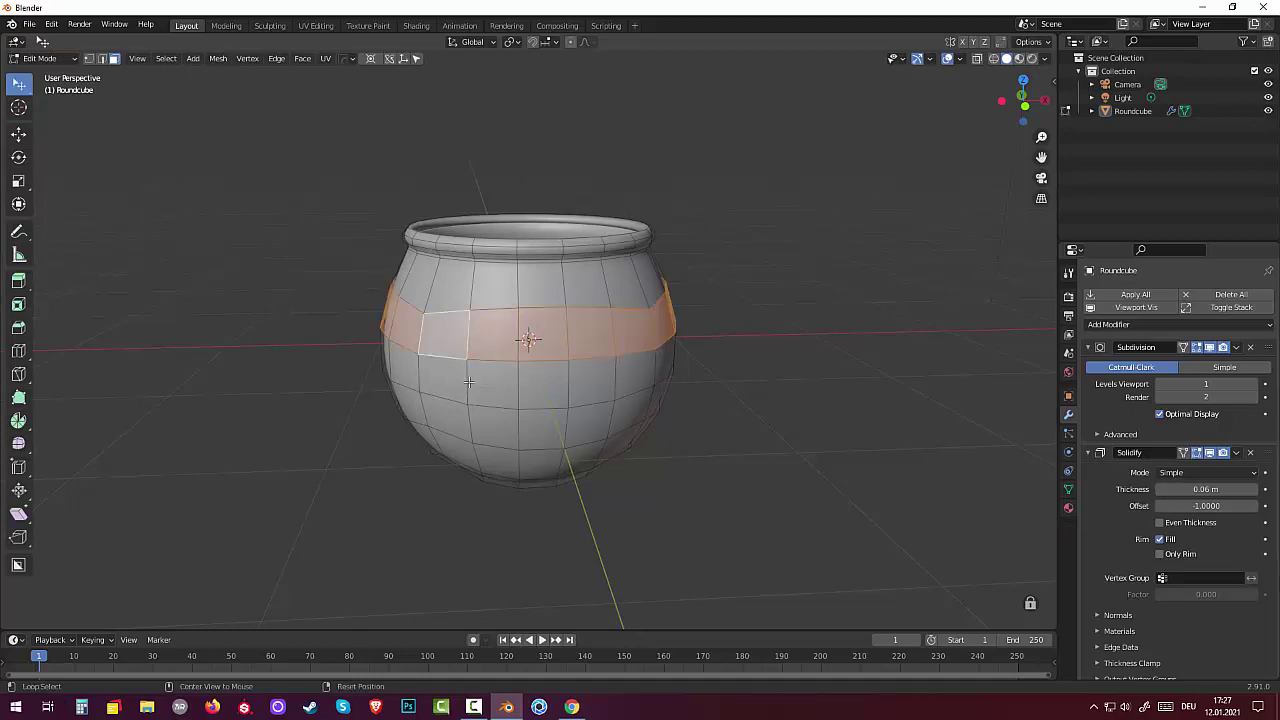
pyautogui.keyDown('alt'); pyautogui.keyDown('shift'); pyautogui.click(465, 375); pyautogui.keyUp('shift'); pyautogui.keyUp('alt')
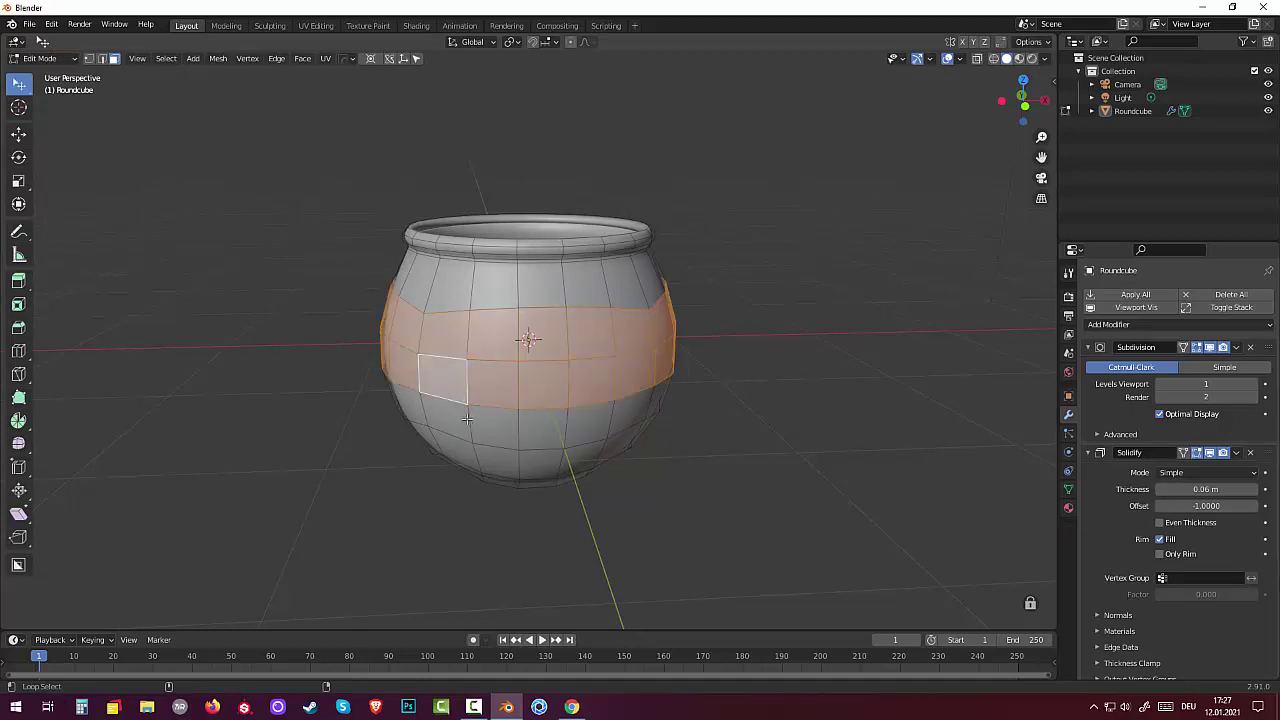
pyautogui.keyDown('alt'); pyautogui.keyDown('shift'); pyautogui.click(467, 419); pyautogui.keyUp('shift'); pyautogui.keyUp('alt')
pyautogui.keyDown('alt'); pyautogui.keyDown('shift'); pyautogui.click(481, 460); pyautogui.keyUp('shift'); pyautogui.keyUp('alt')
pyautogui.moveTo(481, 460); pyautogui.dragTo(523, 337, button='middle')
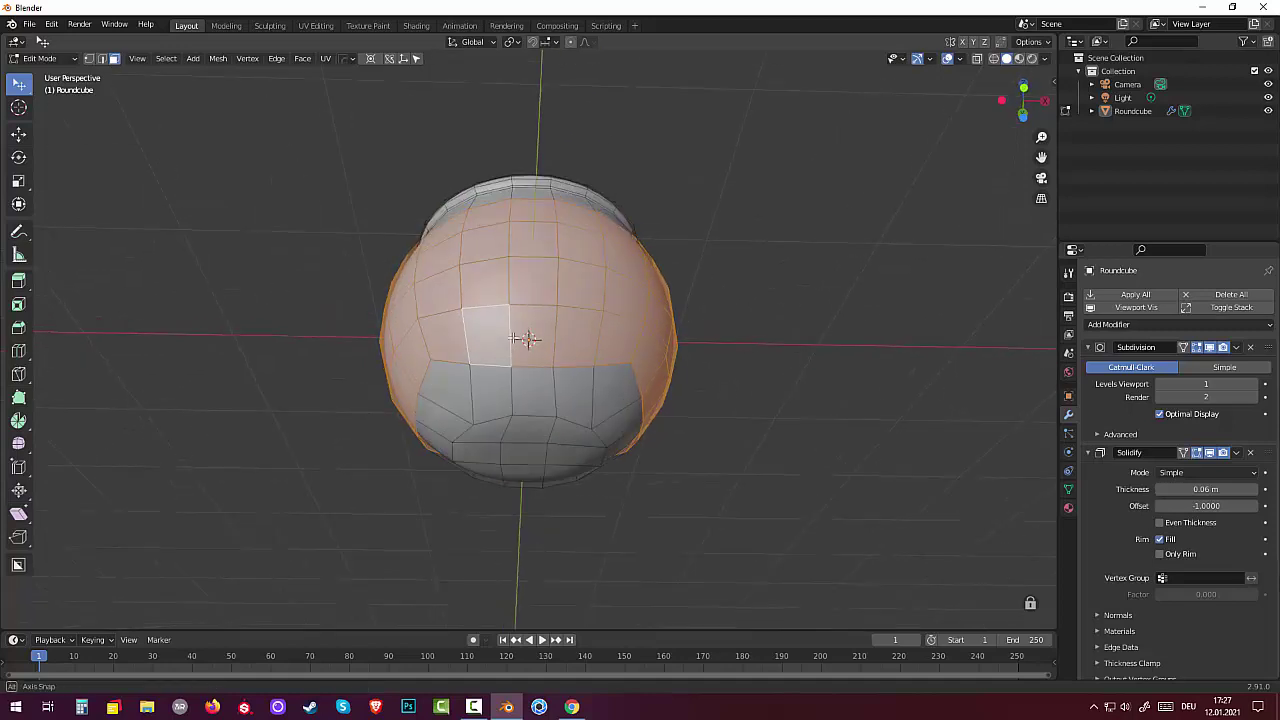
# Extend the selection with vertical face strips and a shortest path up to just below the rim
pyautogui.keyDown('alt'); pyautogui.keyDown('shift'); pyautogui.click(467, 374); pyautogui.keyUp('shift'); pyautogui.keyUp('alt')
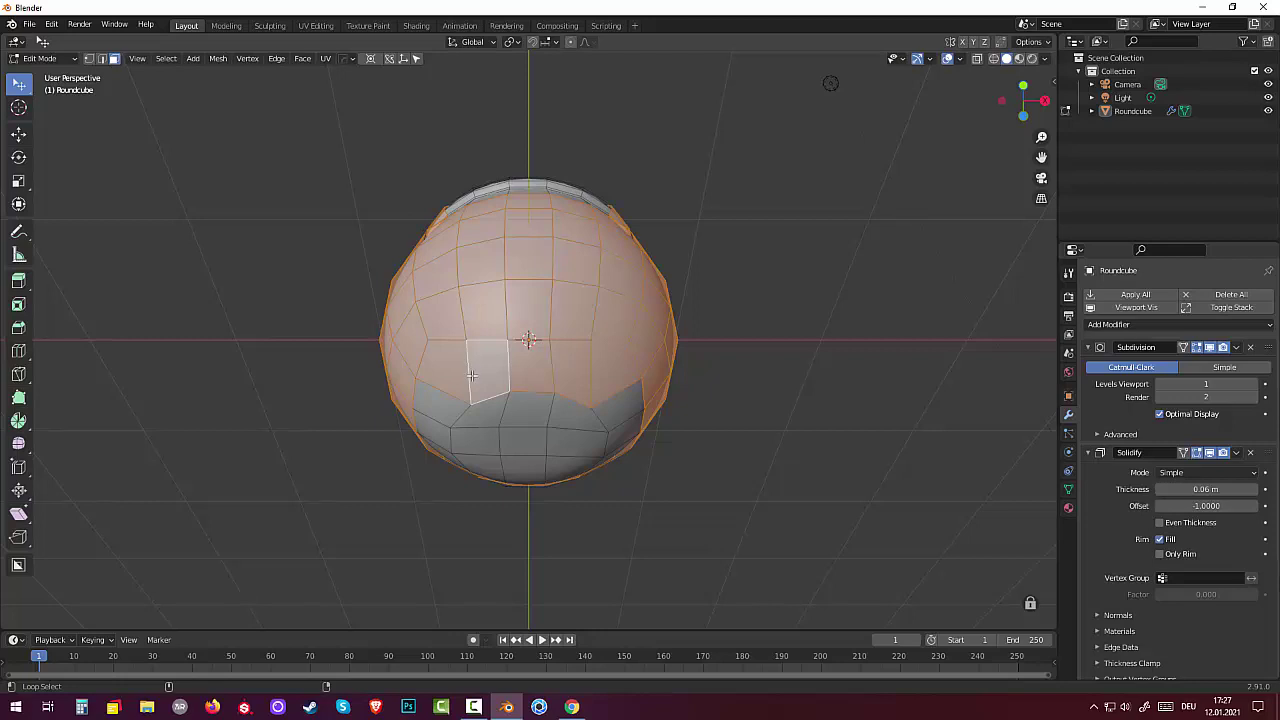
pyautogui.keyDown('alt'); pyautogui.keyDown('shift'); pyautogui.click(616, 394); pyautogui.keyUp('shift'); pyautogui.keyUp('alt')
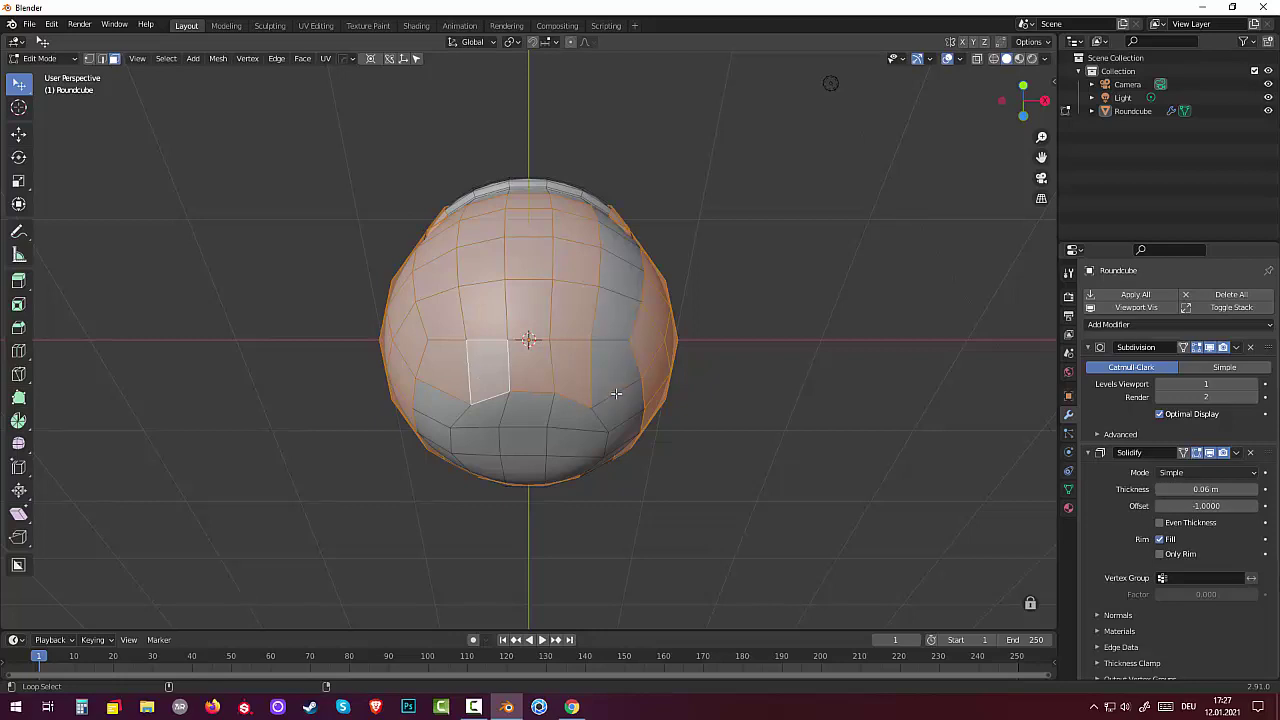
pyautogui.keyDown('alt'); pyautogui.keyDown('shift'); pyautogui.click(616, 394); pyautogui.keyUp('shift'); pyautogui.keyUp('alt')
pyautogui.moveTo(616, 394); pyautogui.dragTo(574, 349, button='middle')
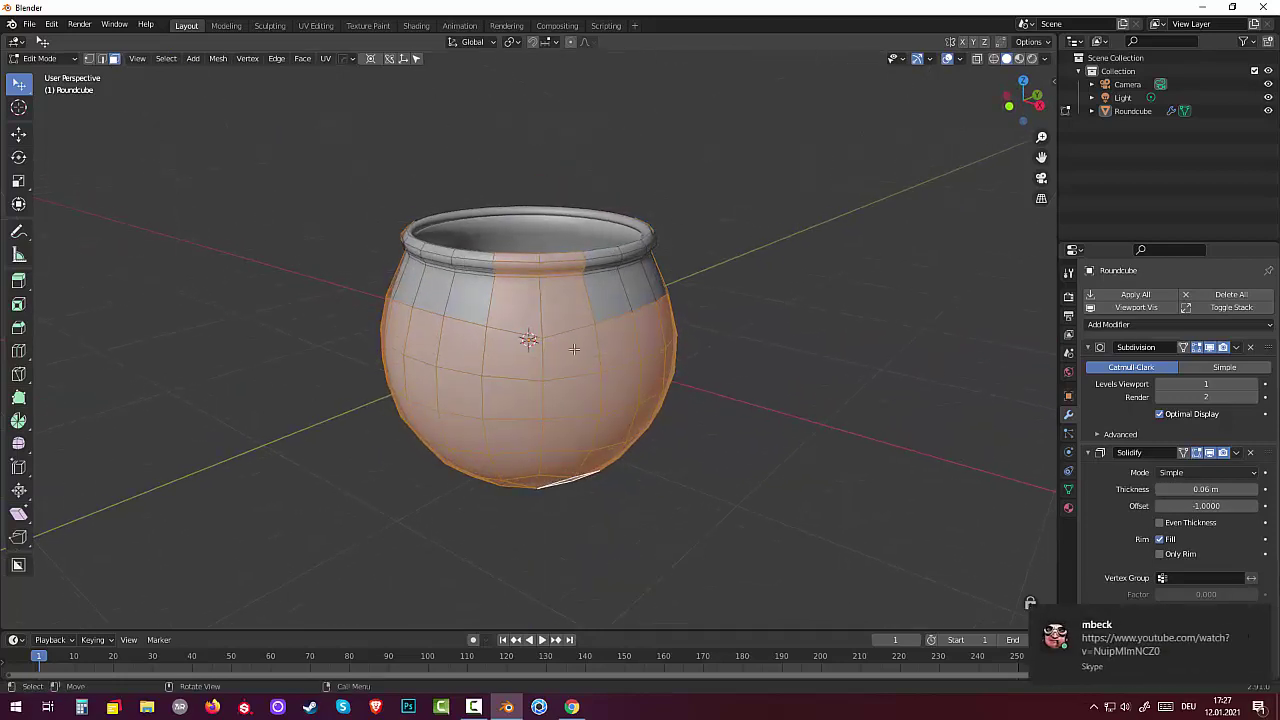
pyautogui.keyDown('ctrl'); pyautogui.click(576, 303); pyautogui.keyUp('ctrl')
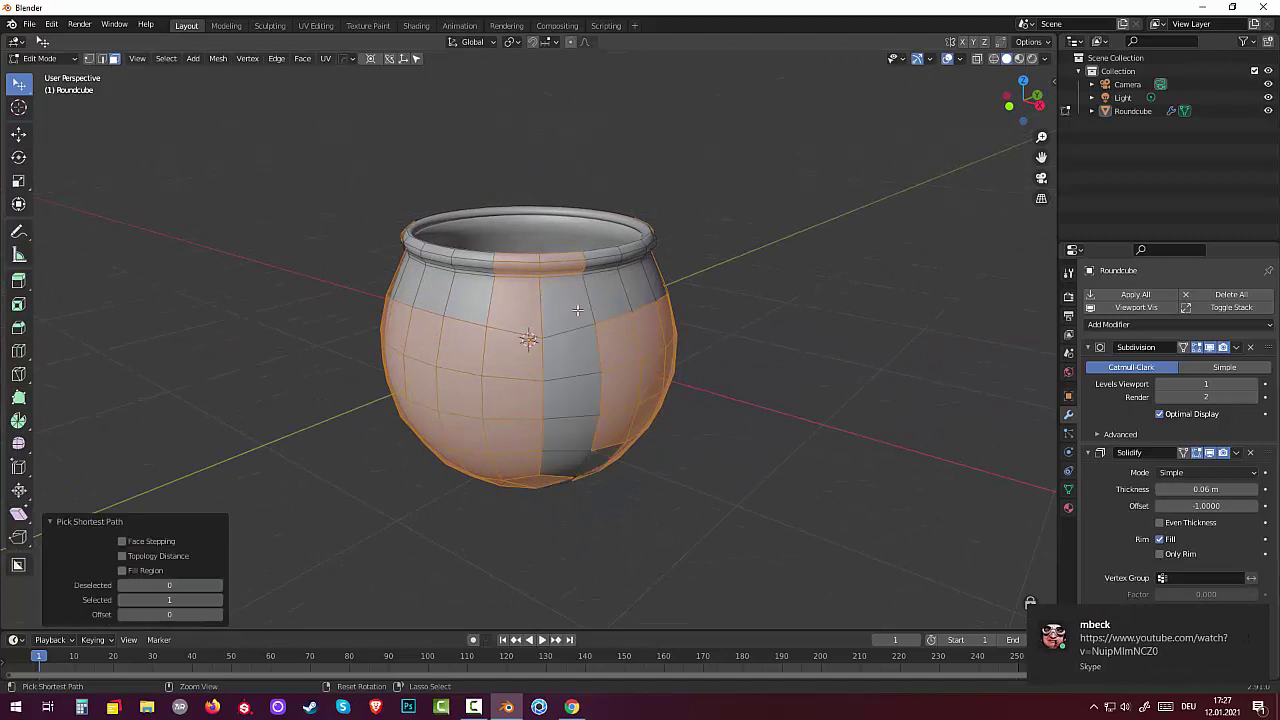
pyautogui.click(808, 414)
pyautogui.moveTo(808, 414); pyautogui.dragTo(822, 403, button='middle')
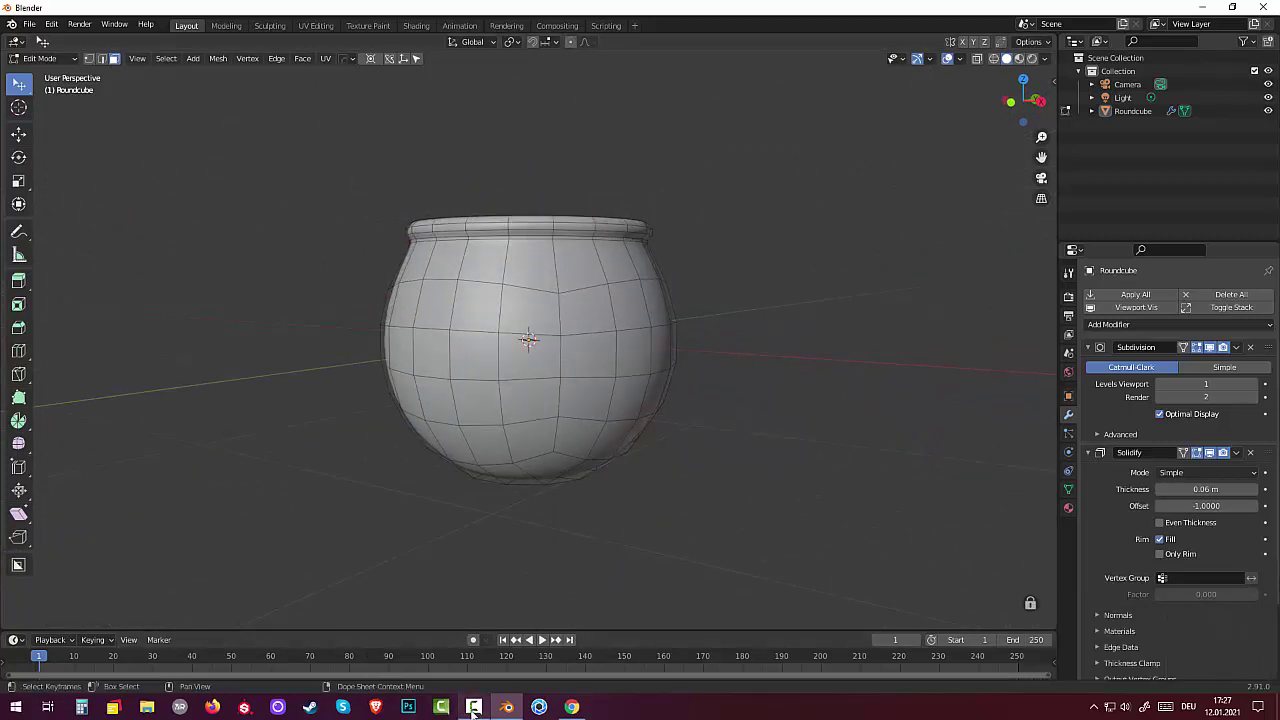
pyautogui.moveTo(506, 707)
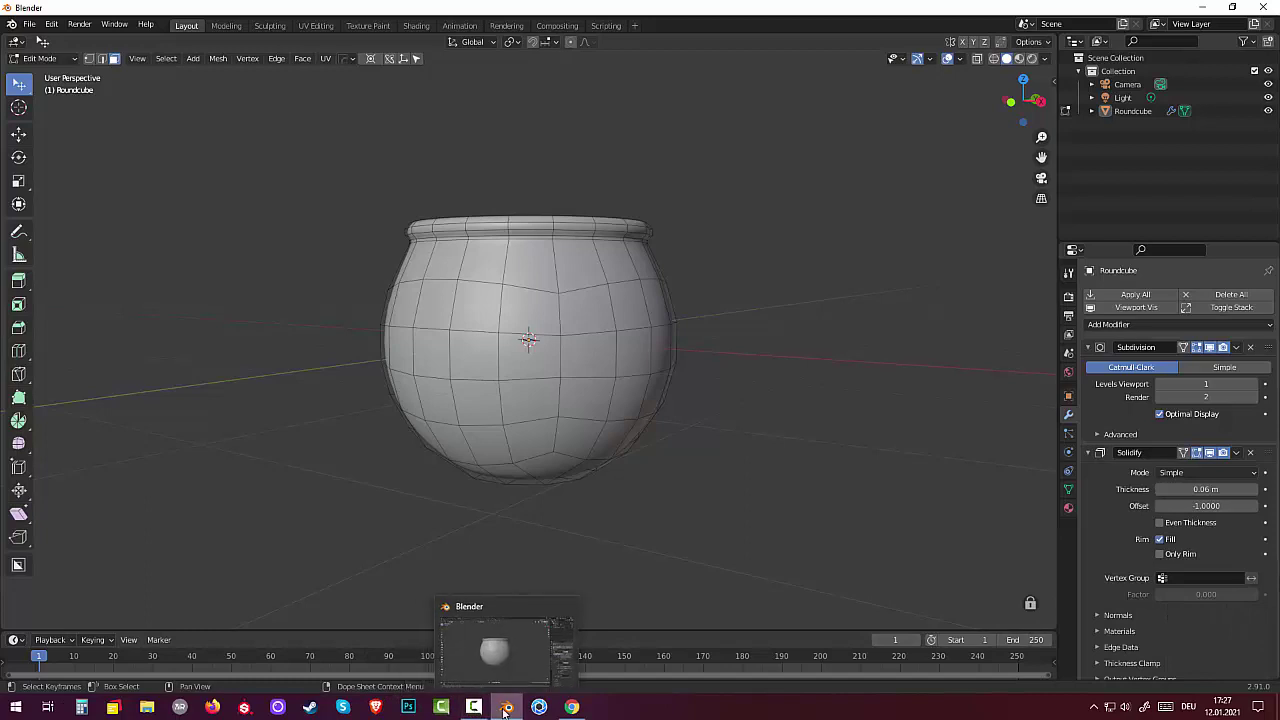
pyautogui.click(474, 707)
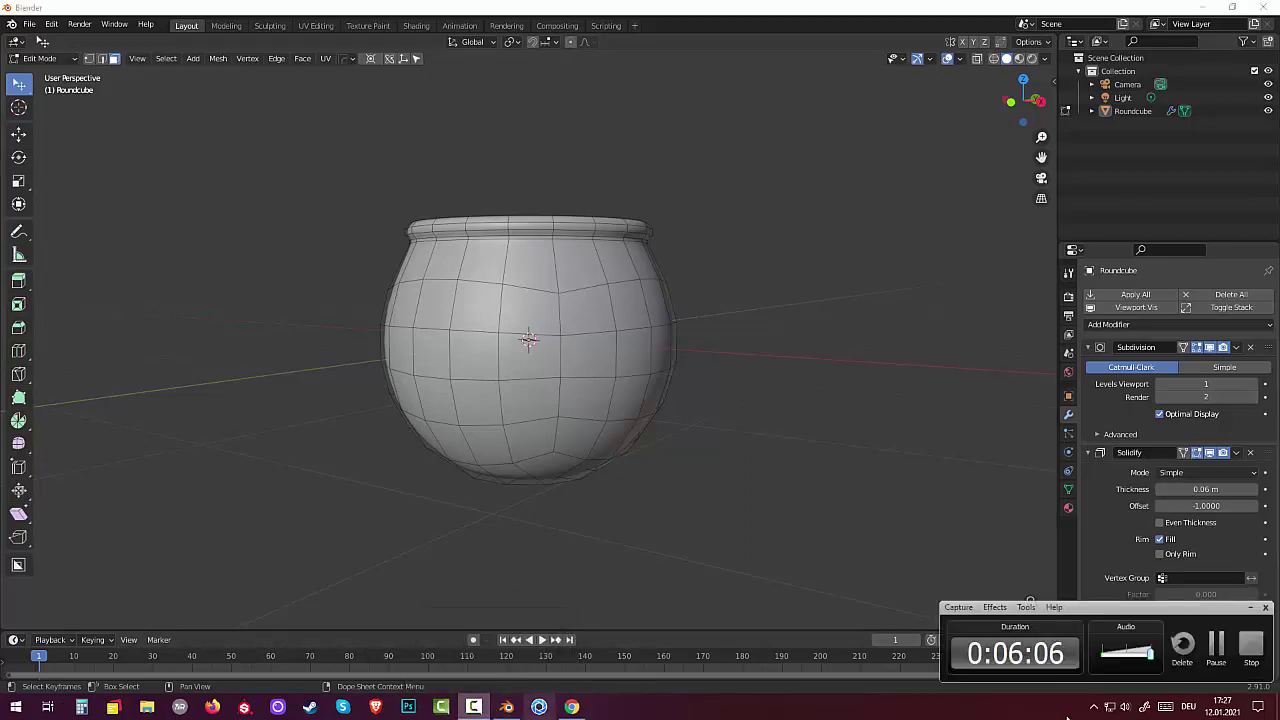
# Duplicate the selected lower faces in place and separate them into a new object
pyautogui.click(1215, 655)
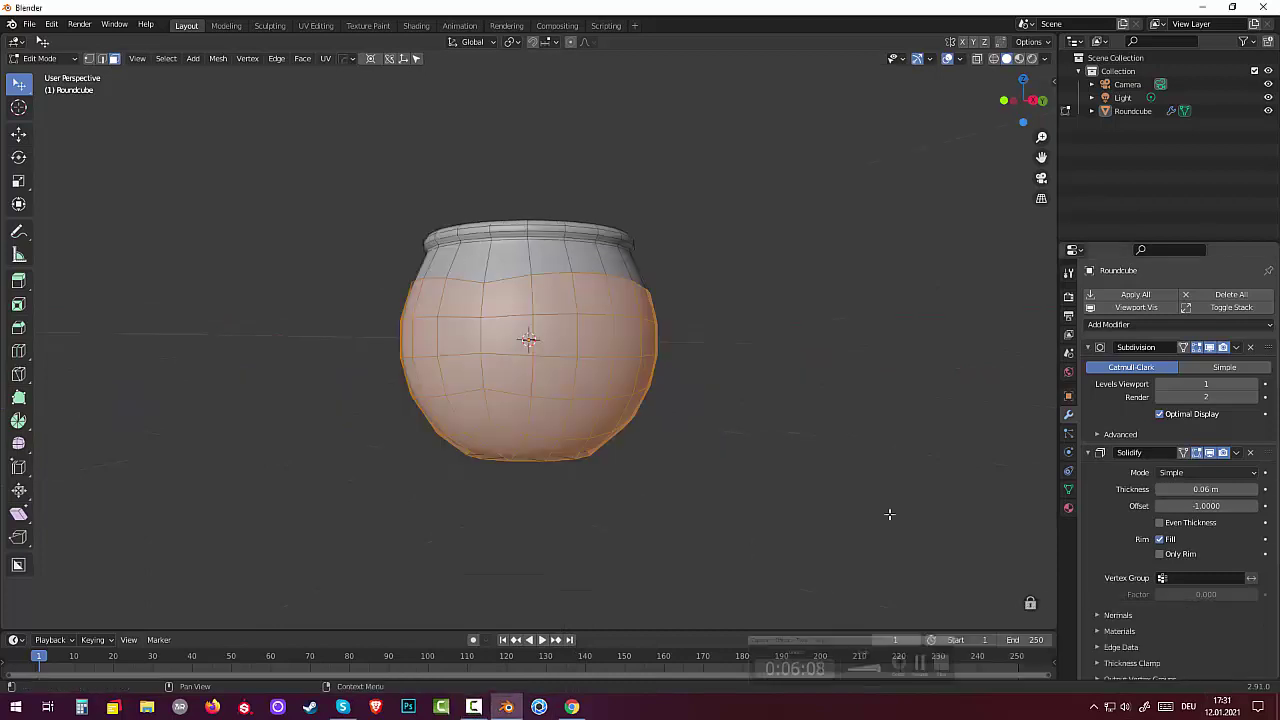
pyautogui.moveTo(779, 425)
pyautogui.mouseDown(button='middle')
pyautogui.moveTo(811, 343)
pyautogui.moveTo(774, 458)
pyautogui.mouseUp(button='middle')
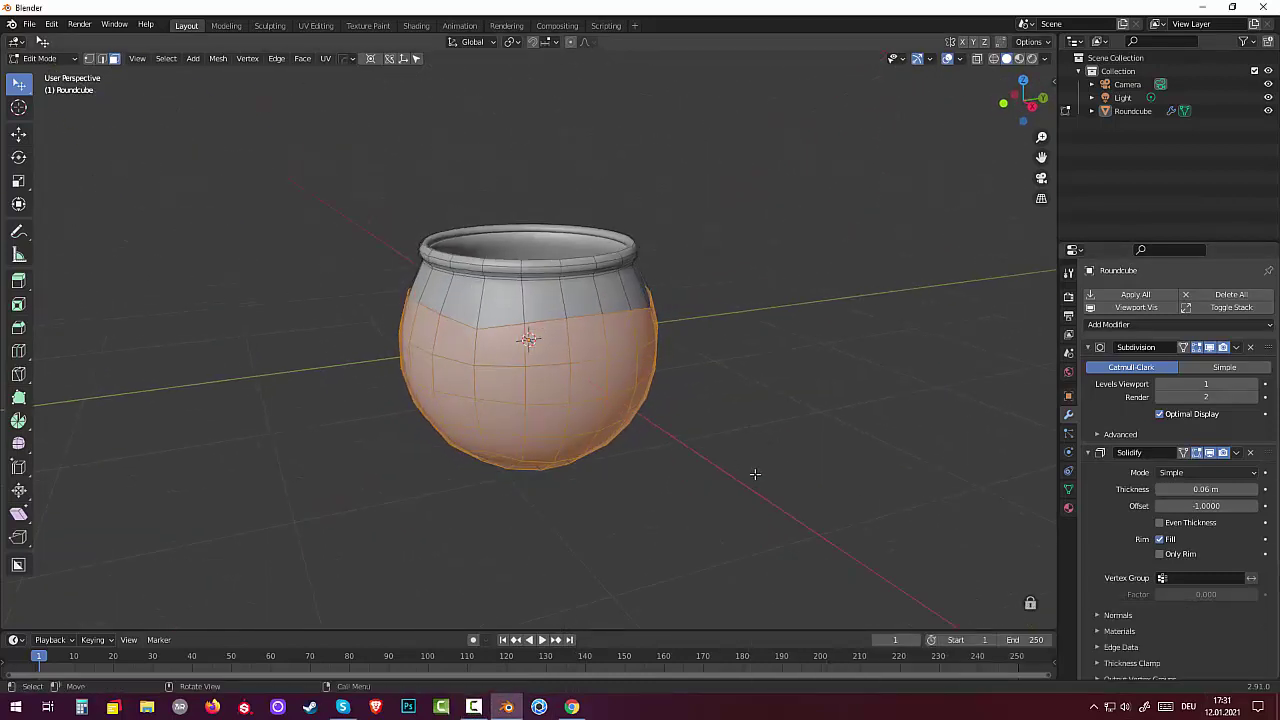
pyautogui.hotkey('shift', 'd')
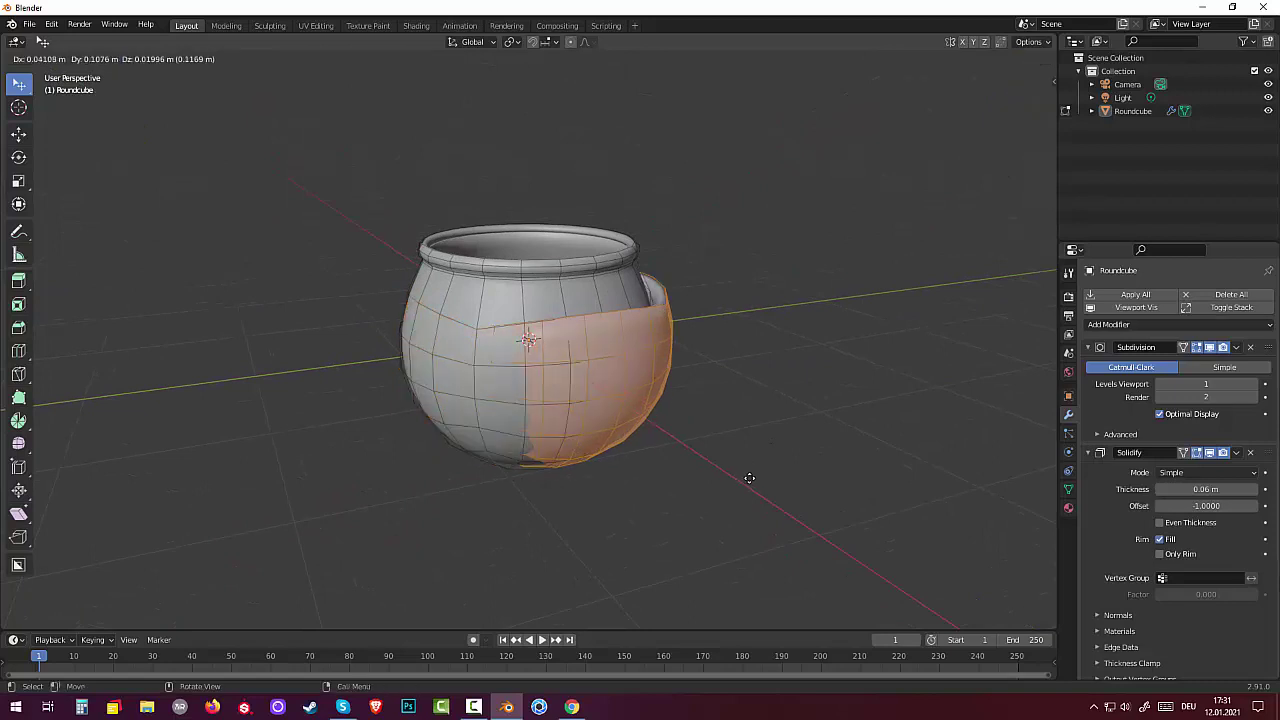
pyautogui.rightClick(748, 477)
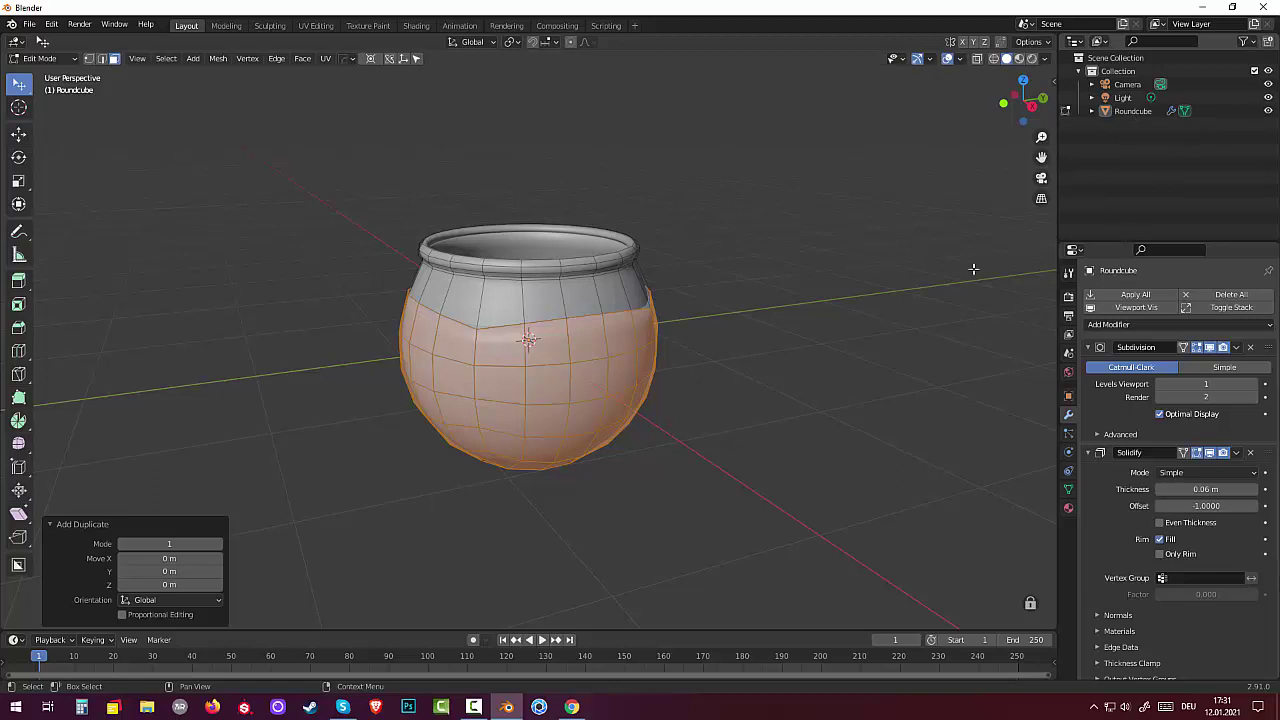
pyautogui.press('p')
pyautogui.click(742, 402)
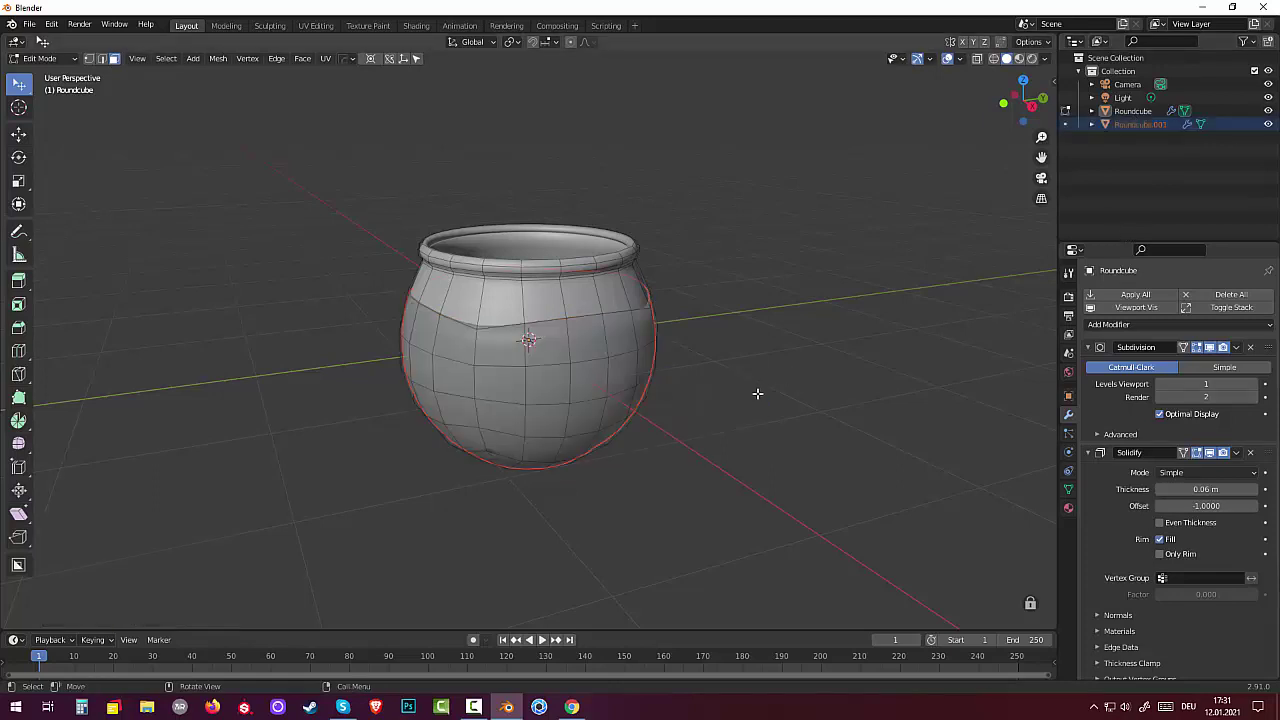
# Rename the new object to vodu in the outliner
pyautogui.doubleClick(1146, 126)
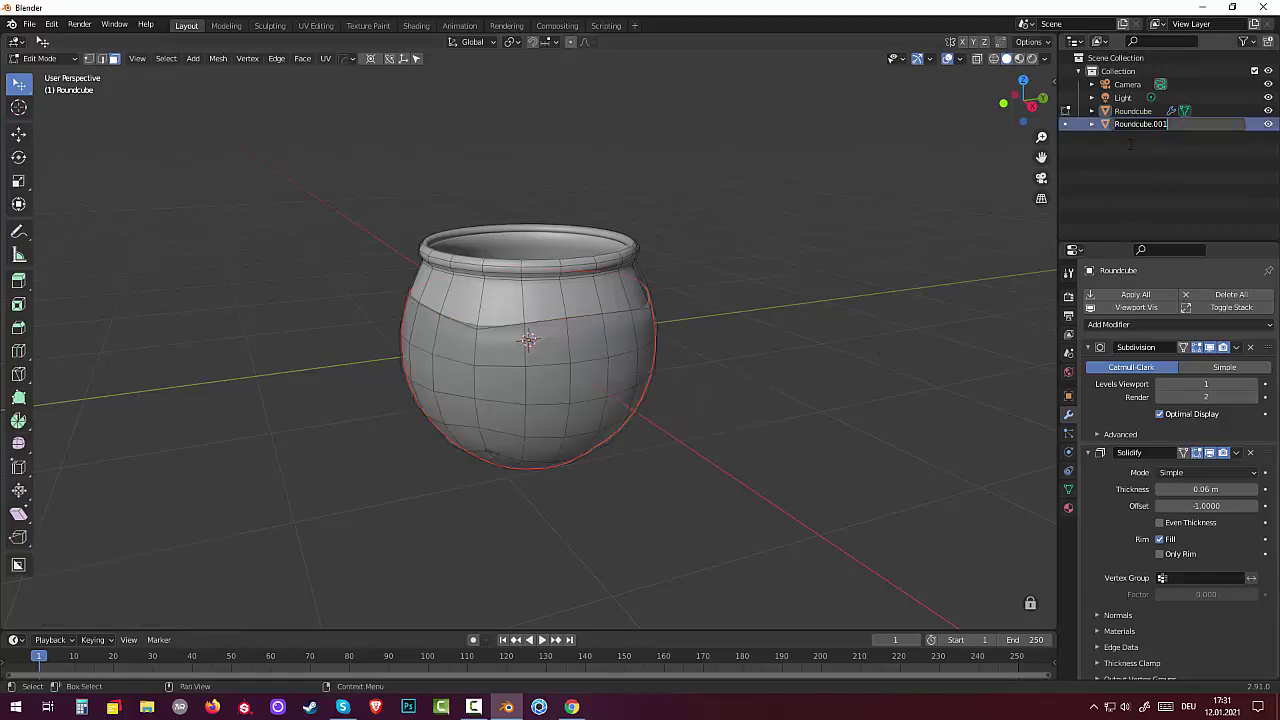
pyautogui.write('vodu')
pyautogui.press('Return')
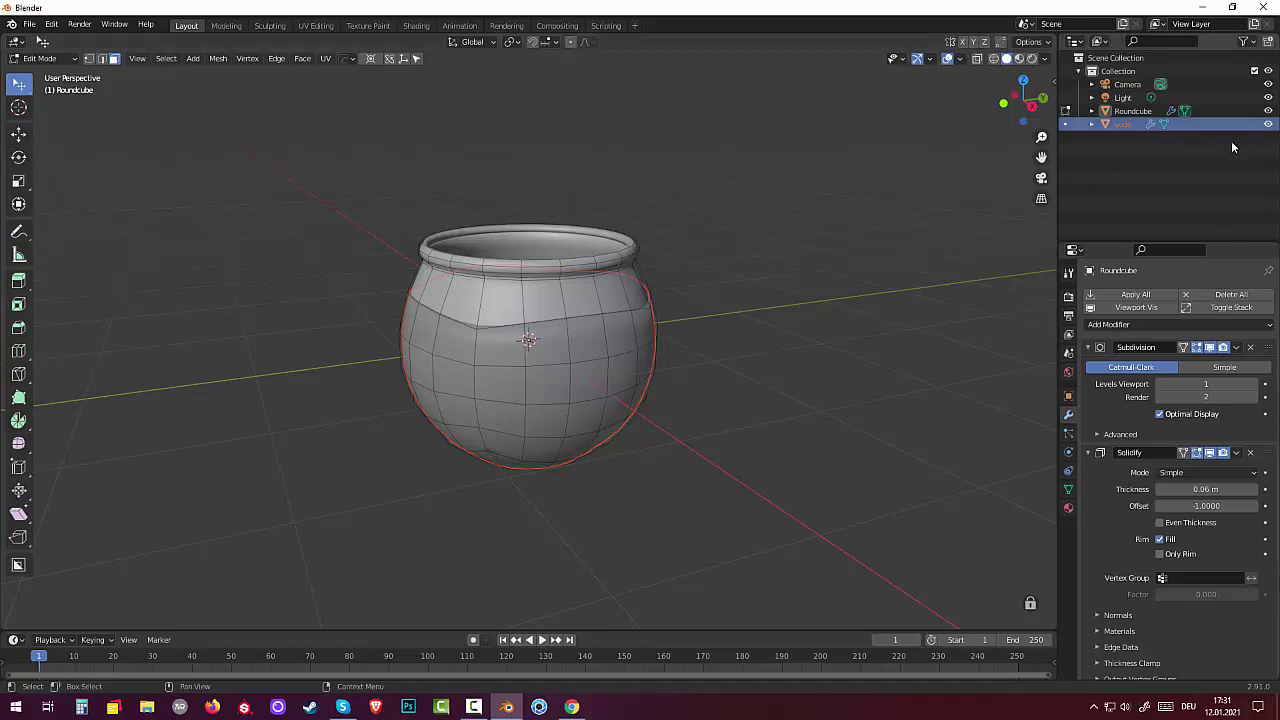
# Switch to Object Mode and try a Z-only scale on the water, then cancel it
pyautogui.moveTo(854, 311)
pyautogui.mouseDown(button='middle')
pyautogui.moveTo(854, 286)
pyautogui.moveTo(853, 304)
pyautogui.mouseUp(button='middle')
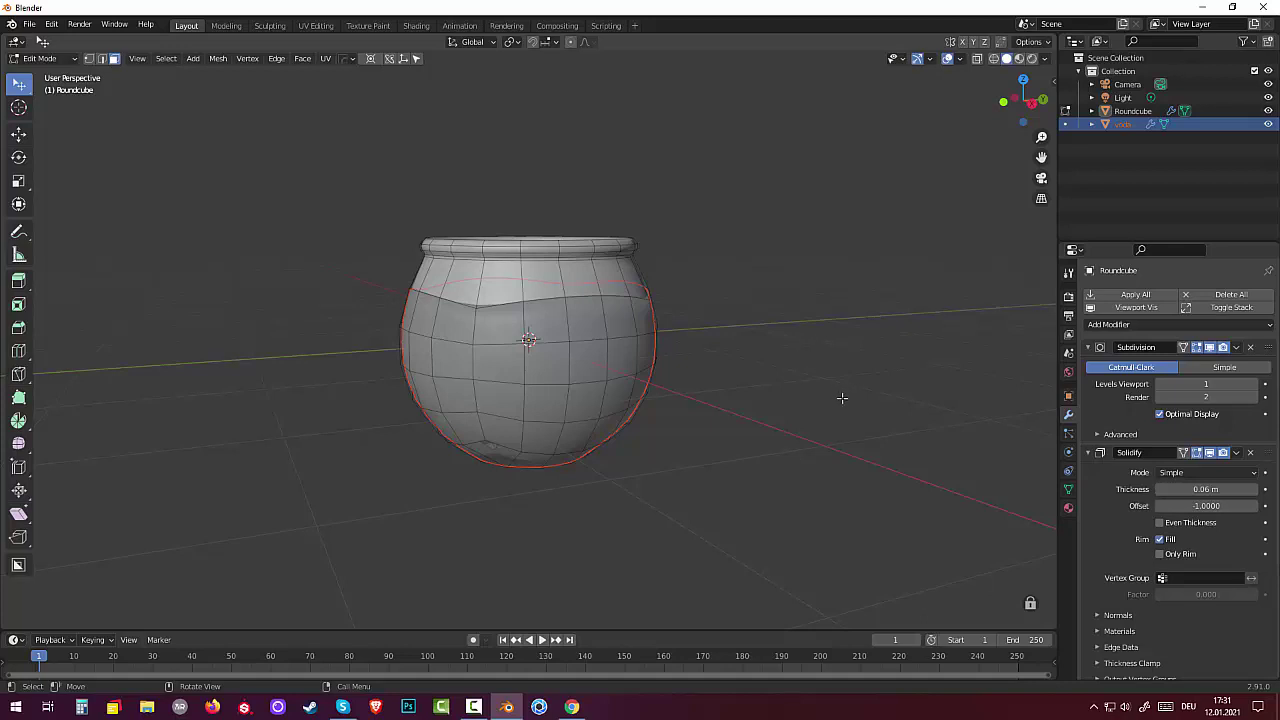
pyautogui.click(40, 59)
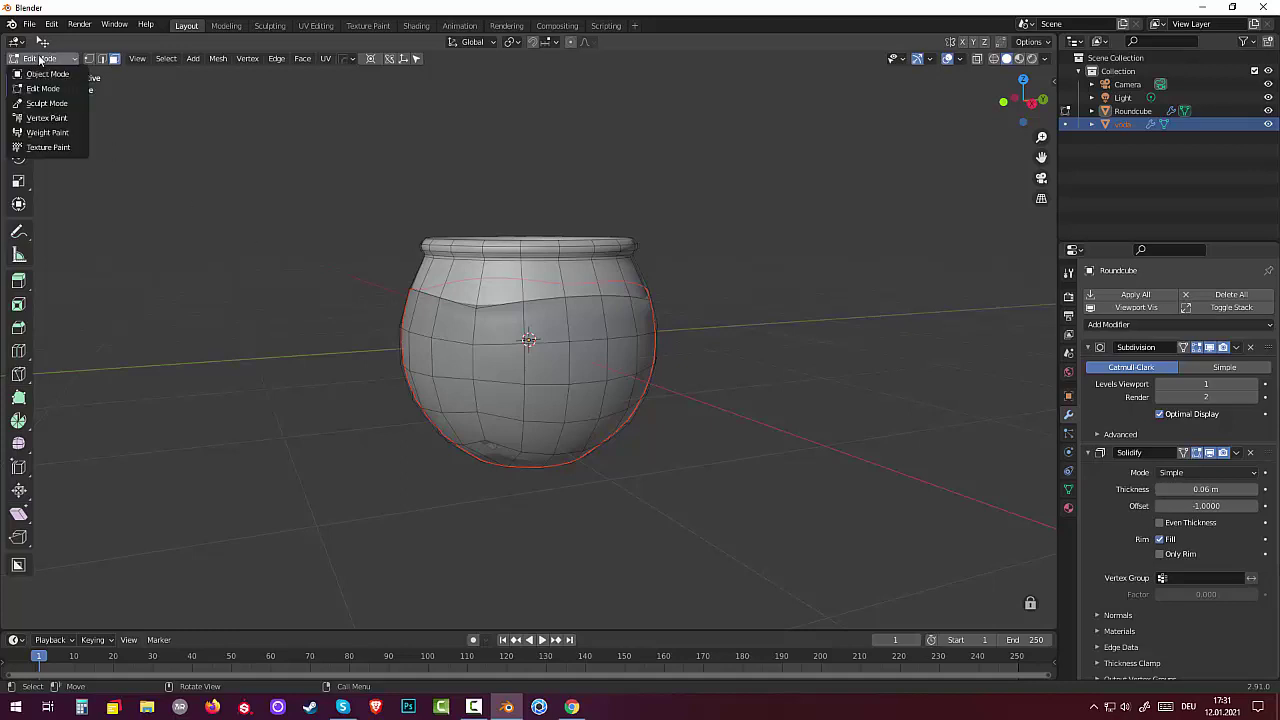
pyautogui.click(45, 74)
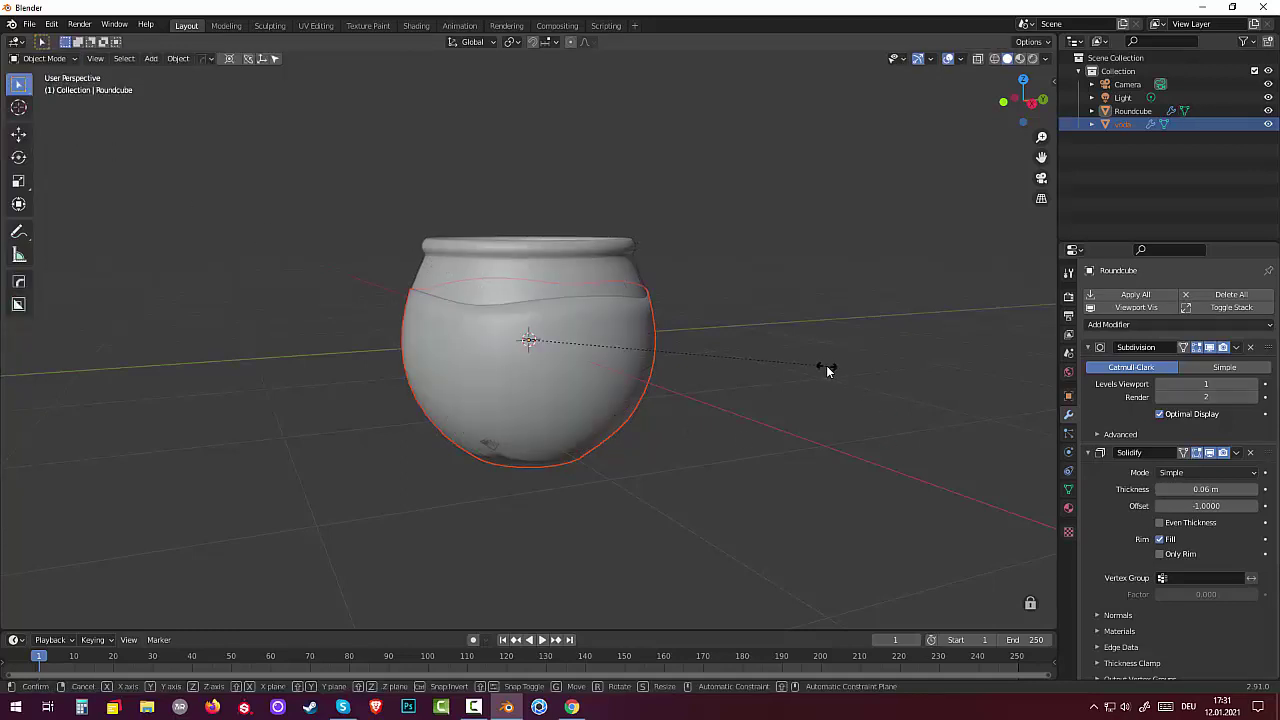
pyautogui.press('s')
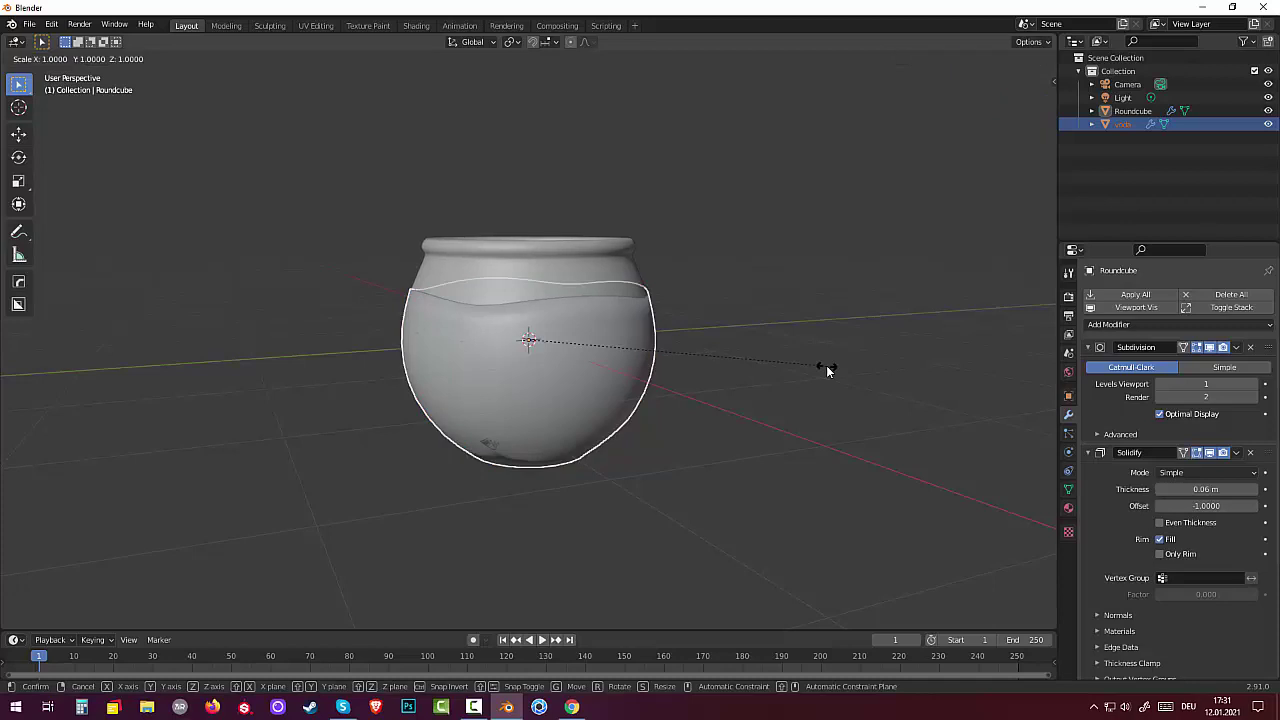
pyautogui.press('z')
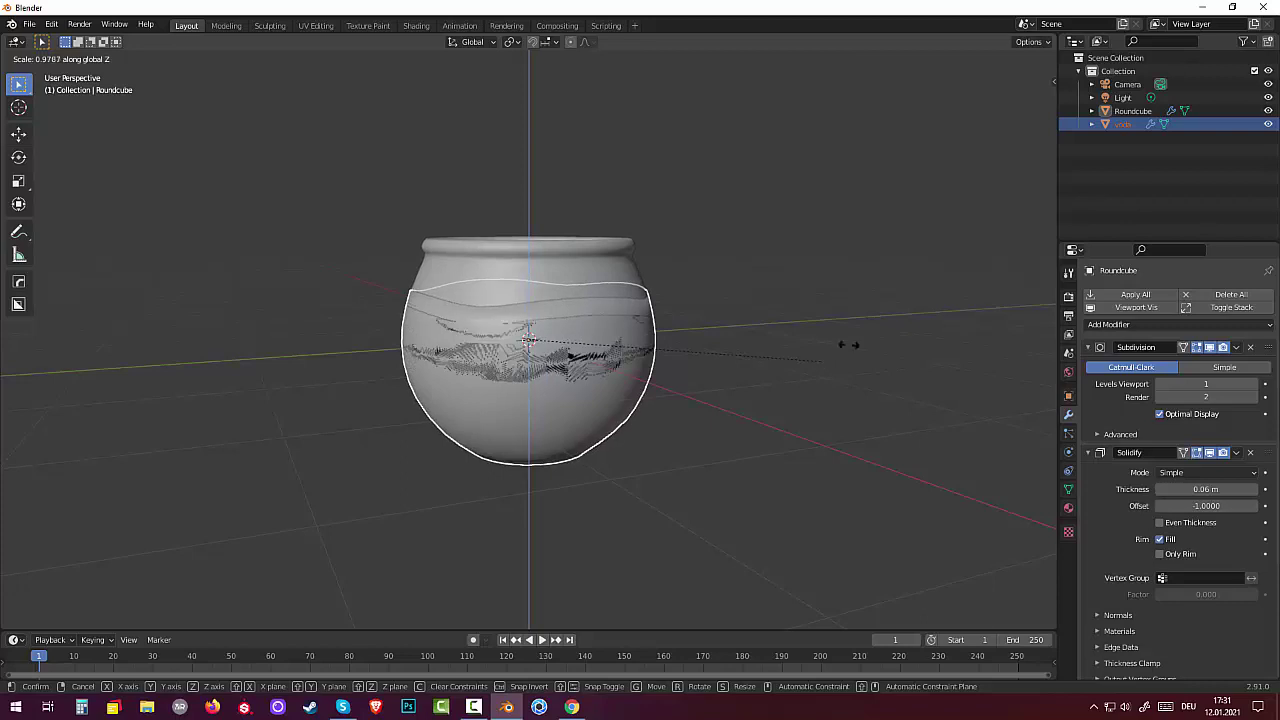
pyautogui.rightClick(855, 397)
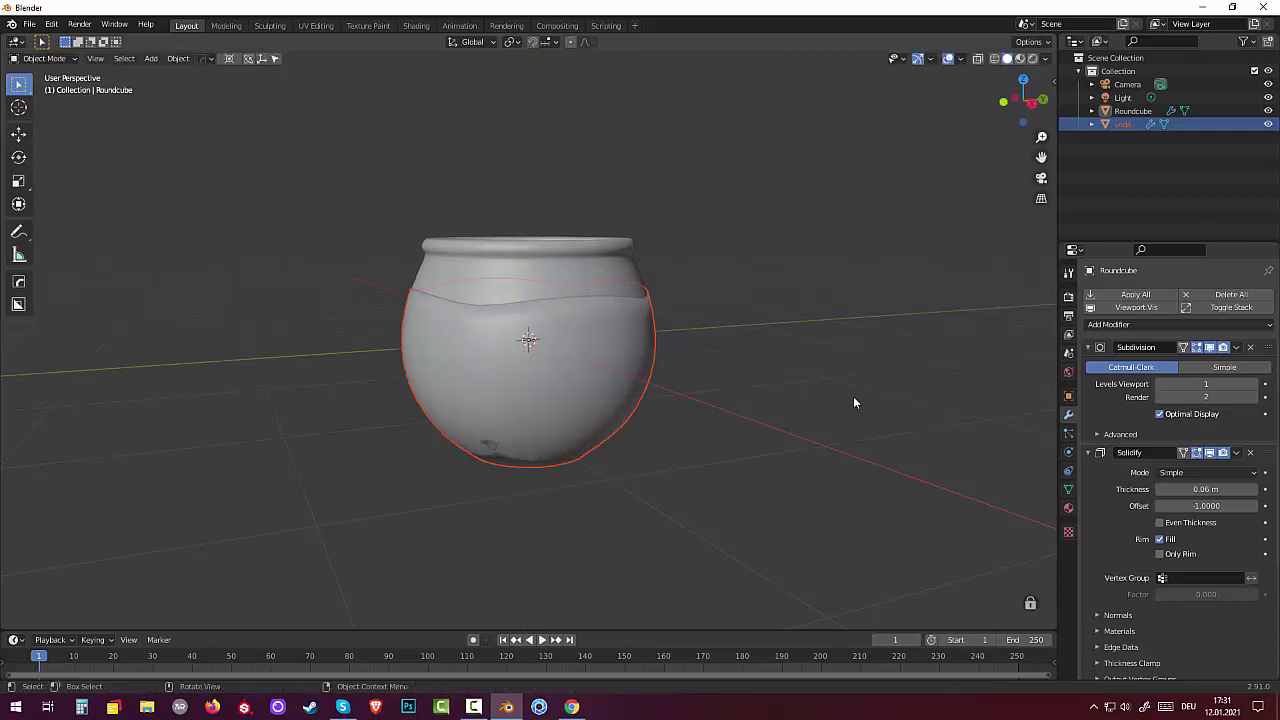
# Shrink the water's width to 0.922 while keeping its height fixed
pyautogui.hotkey('shift', 's')
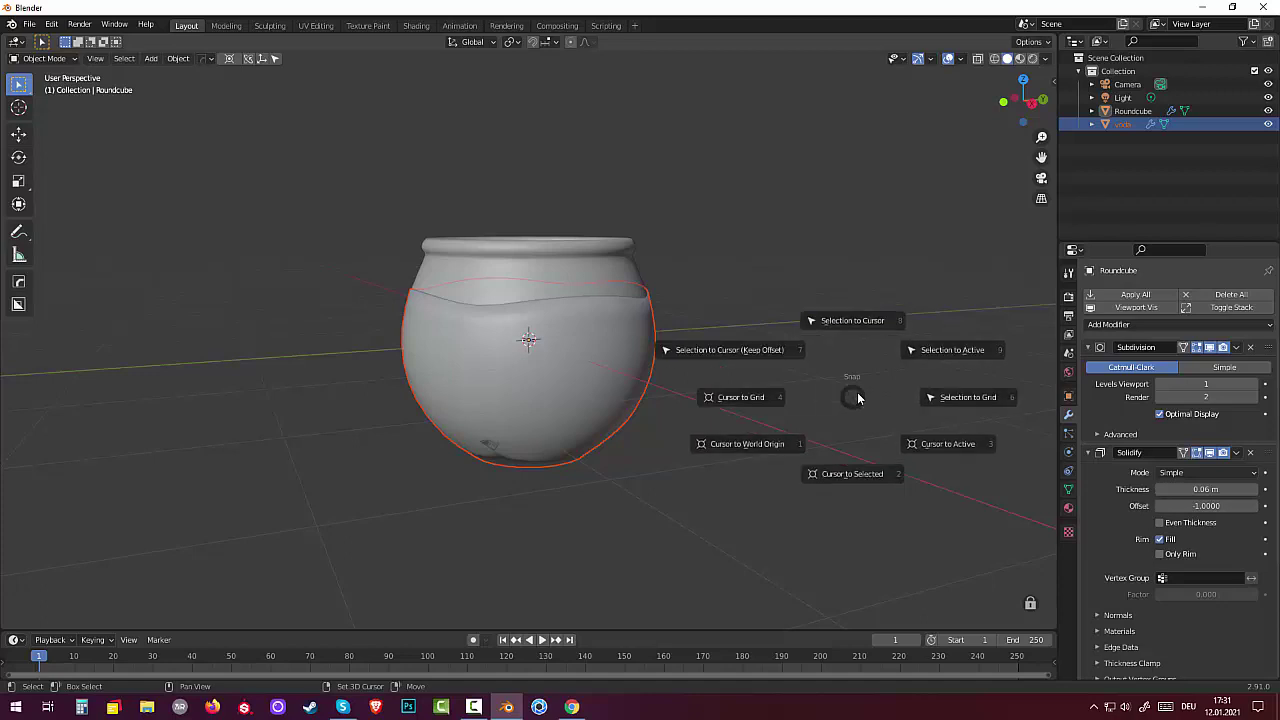
pyautogui.click(851, 367)
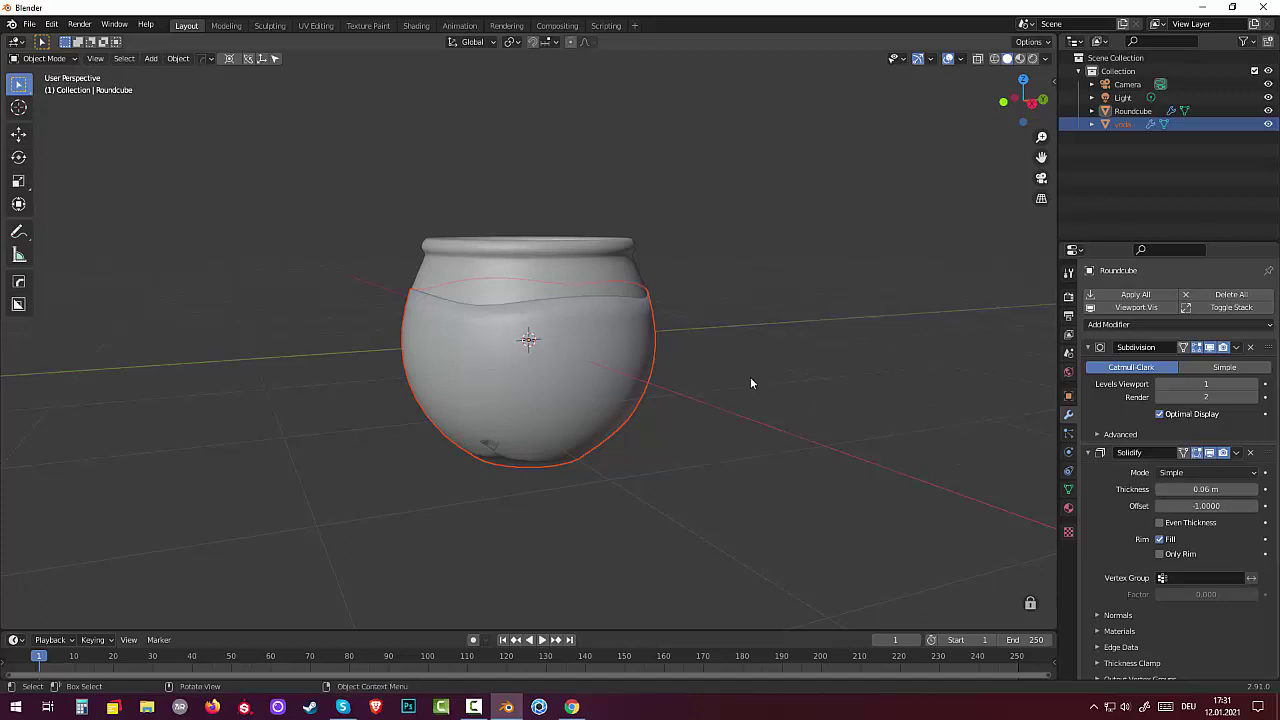
pyautogui.press('shift')
pyautogui.press('s')
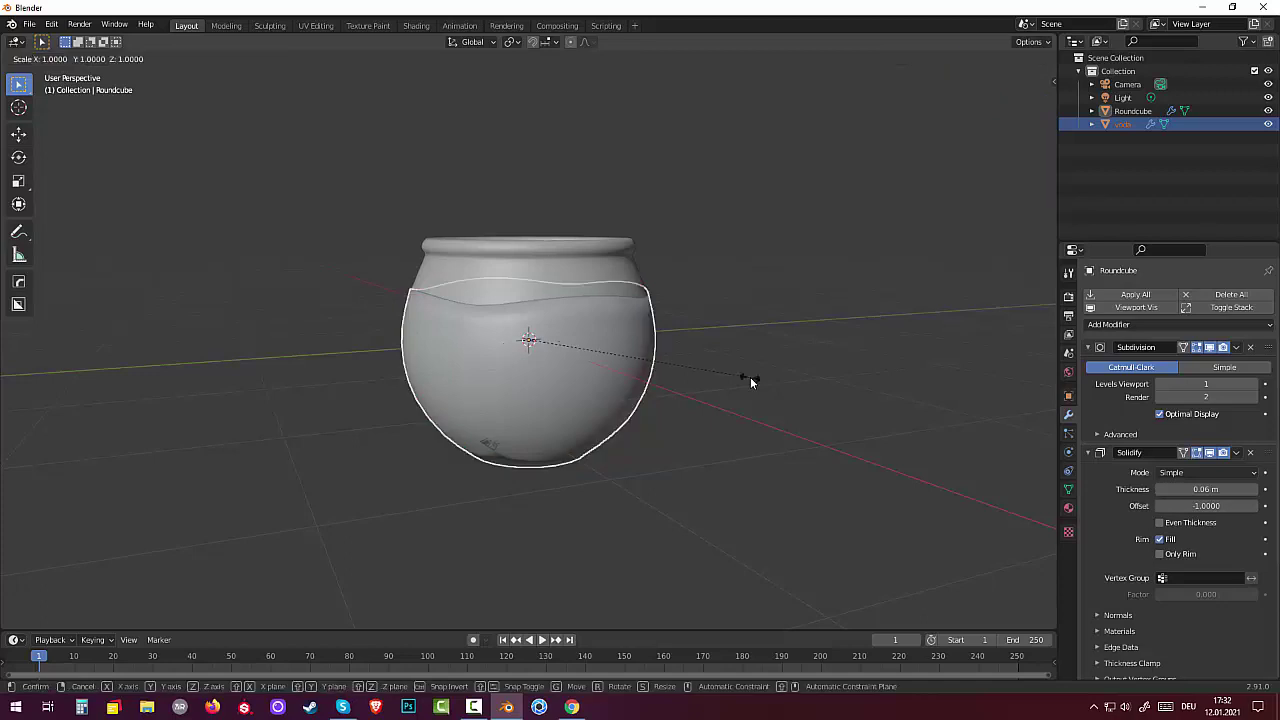
pyautogui.hotkey('shift', 'z')
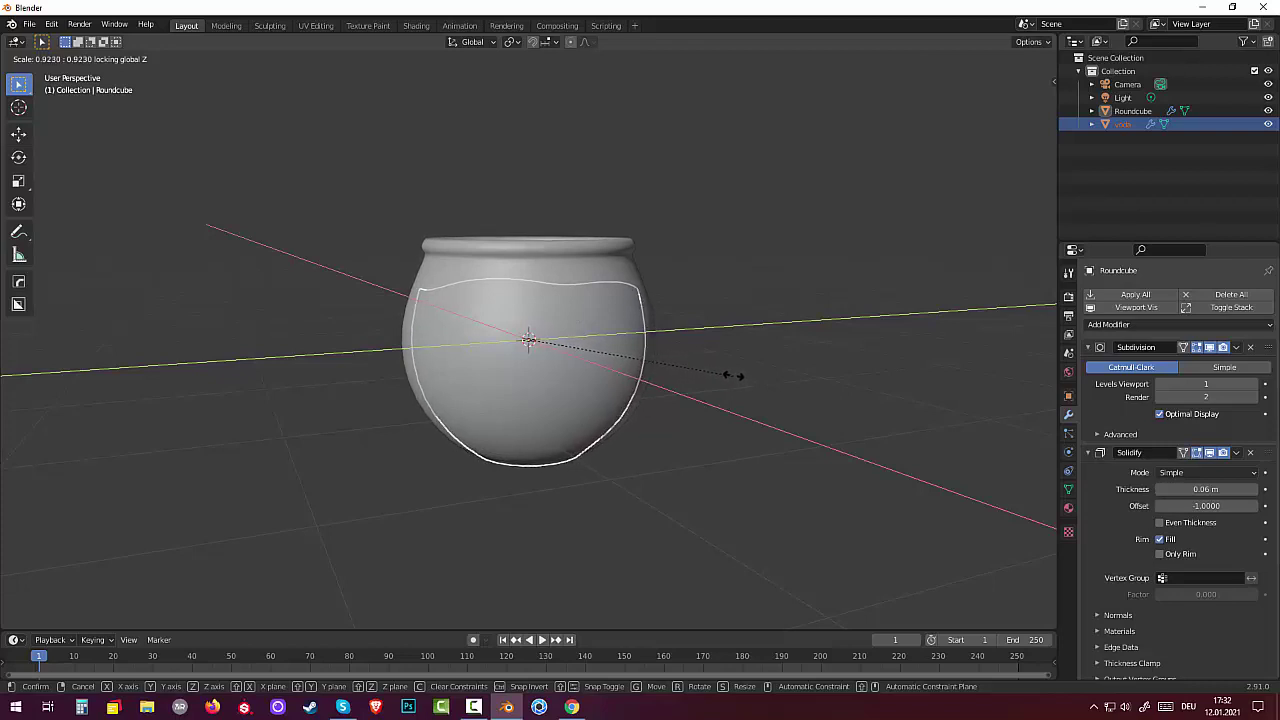
pyautogui.click(732, 372)
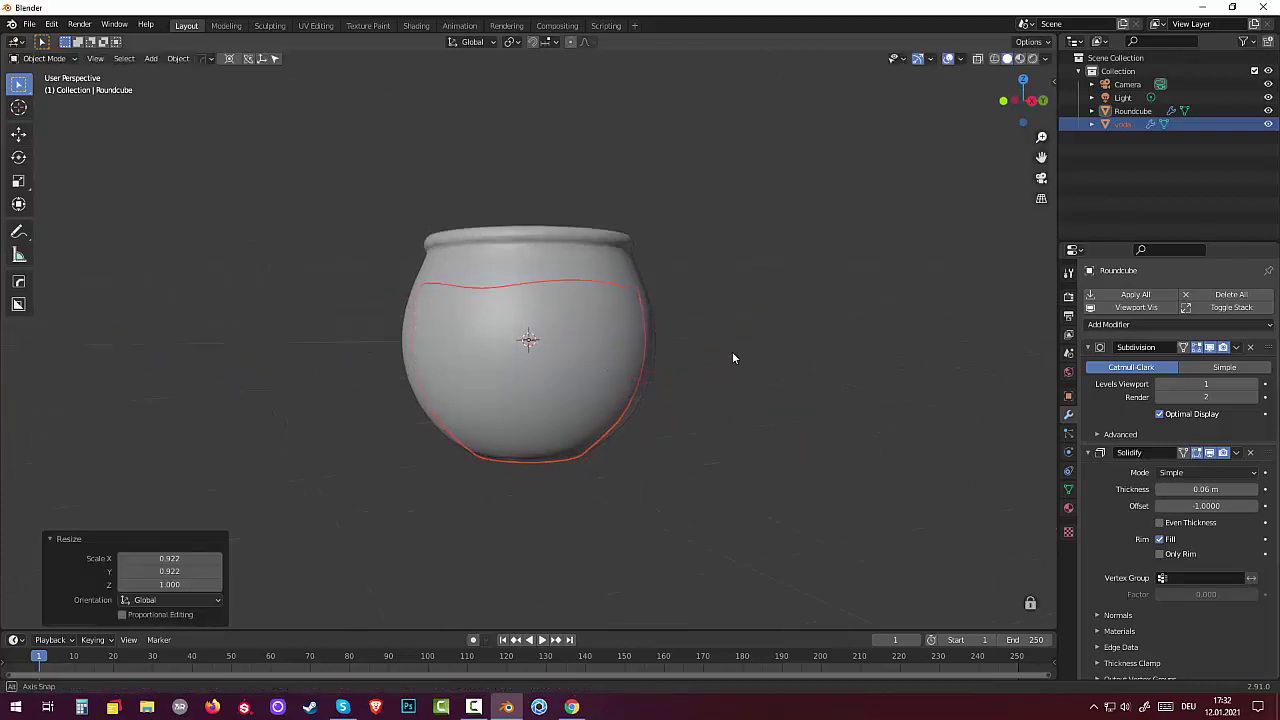
pyautogui.moveTo(732, 358)
pyautogui.mouseDown(button='middle')
pyautogui.moveTo(729, 337)
pyautogui.moveTo(717, 374)
pyautogui.mouseUp(button='middle')
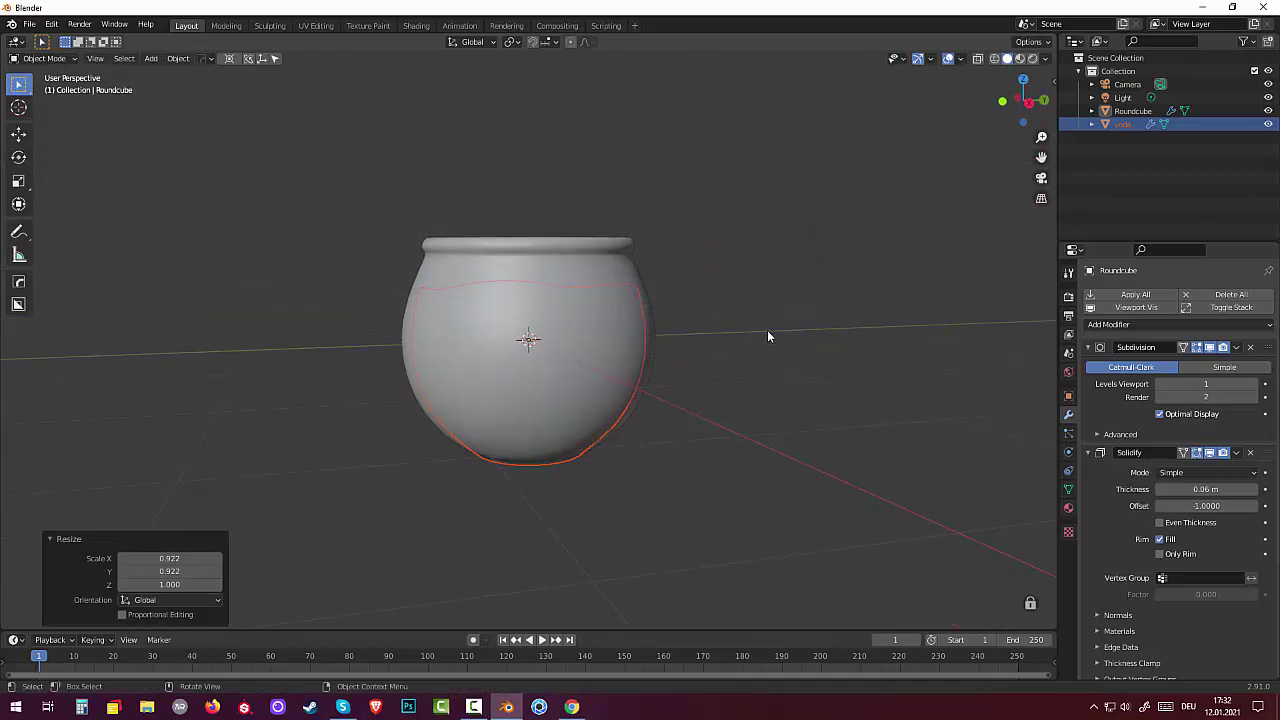
# Scale the water's height to 0.969 and lift it about 0.03 m
pyautogui.press('s')
pyautogui.press('z')
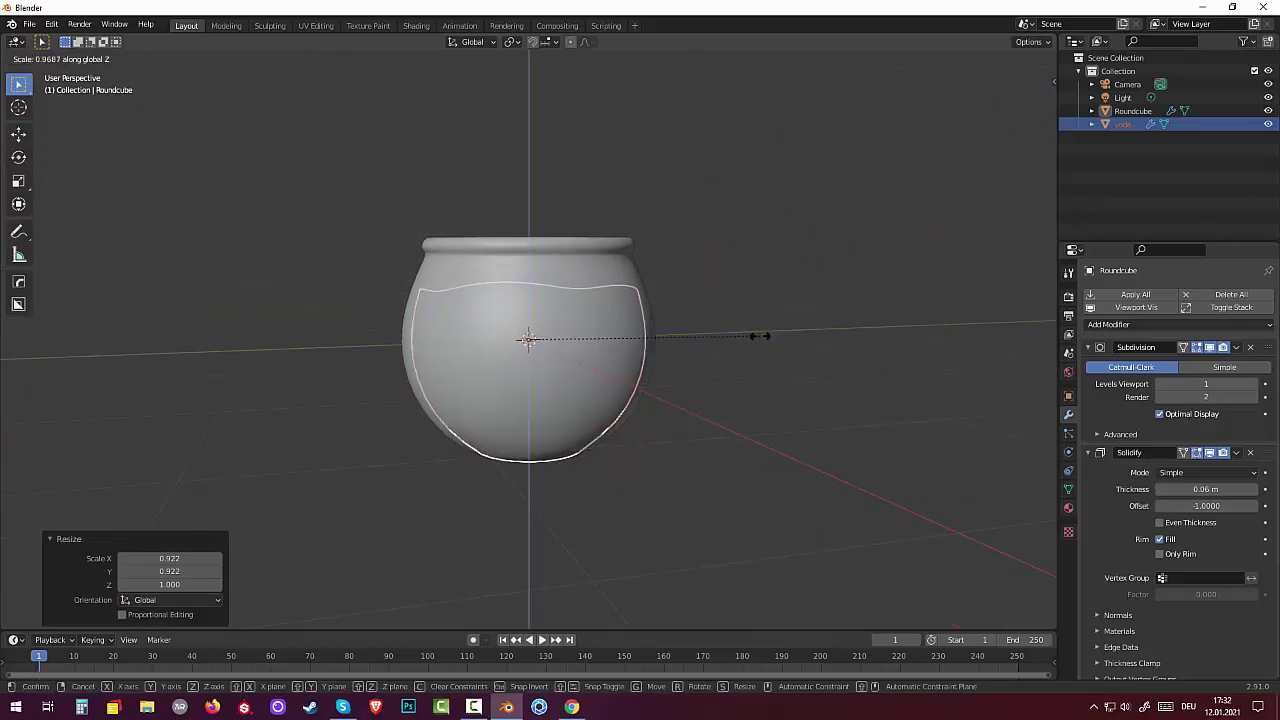
pyautogui.click(760, 336)
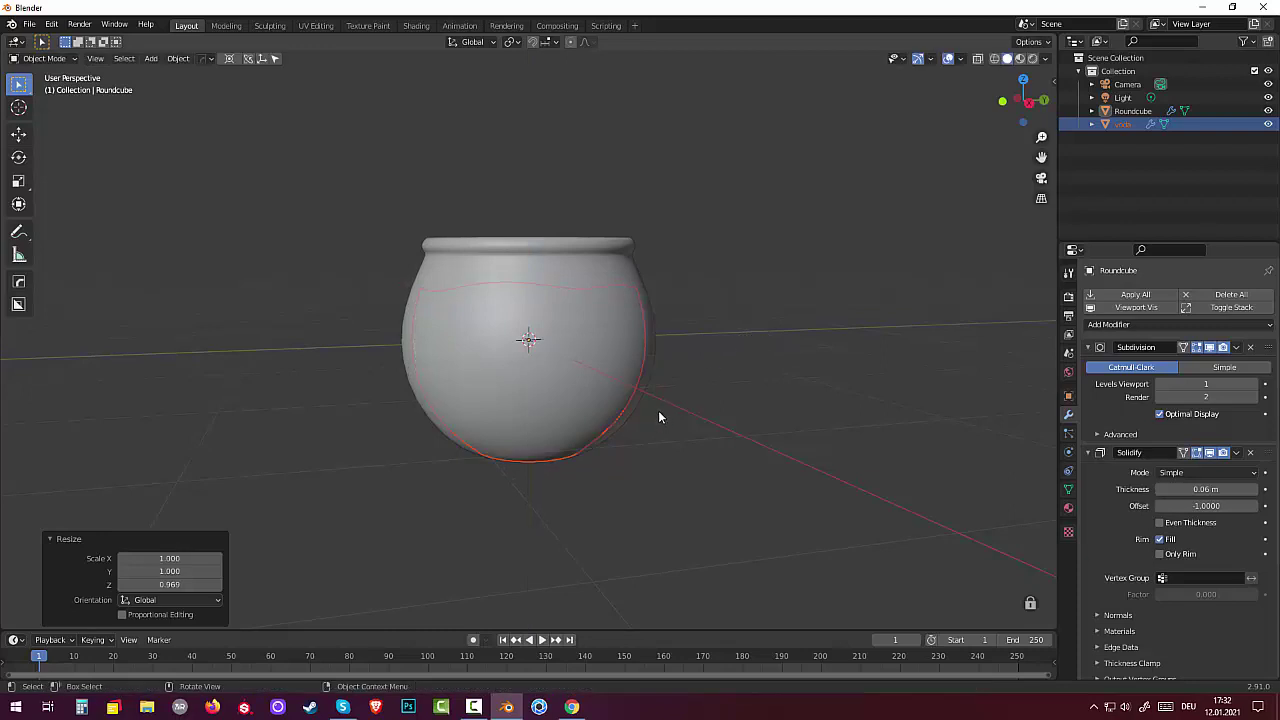
pyautogui.press('g')
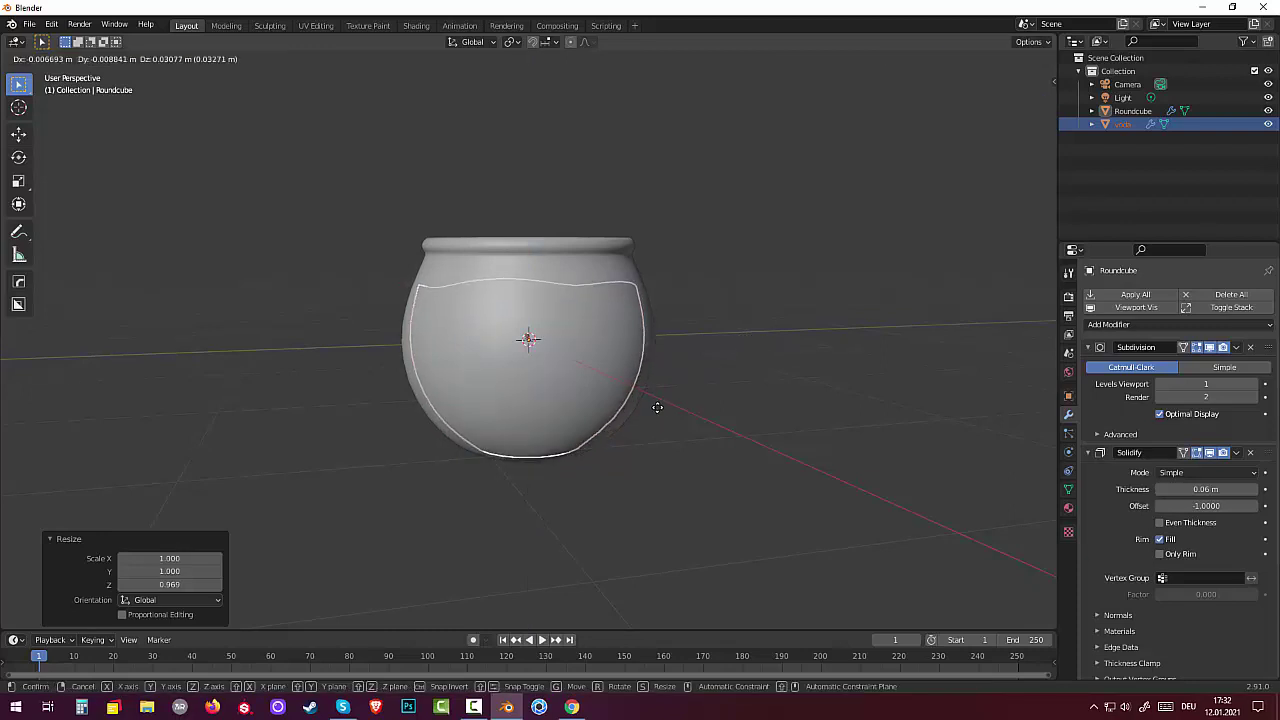
pyautogui.click(657, 407)
pyautogui.moveTo(670, 414)
pyautogui.mouseDown(button='middle')
pyautogui.moveTo(503, 353)
pyautogui.moveTo(528, 435)
pyautogui.mouseUp(button='middle')
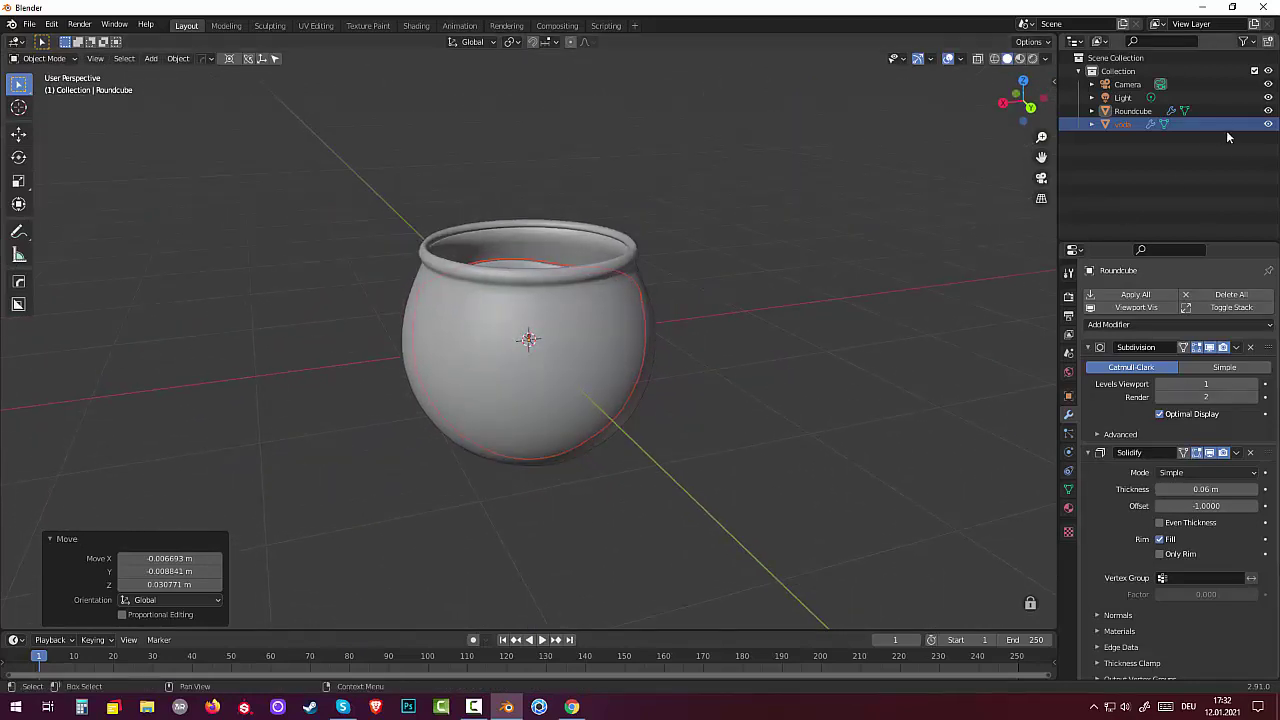
# Hide Roundcube and delete its Subdivision and Solidify modifiers
pyautogui.click(1268, 110)
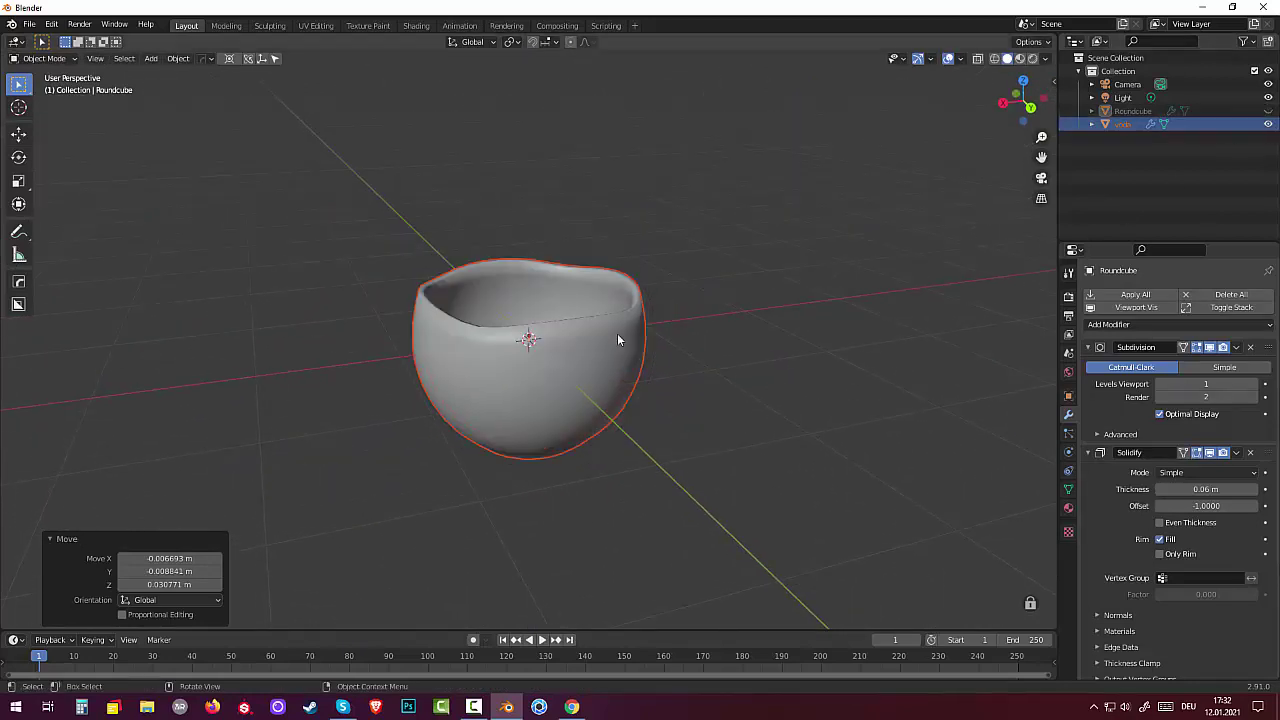
pyautogui.moveTo(618, 340)
pyautogui.mouseDown(button='middle')
pyautogui.moveTo(617, 447)
pyautogui.moveTo(624, 243)
pyautogui.moveTo(643, 209)
pyautogui.moveTo(602, 397)
pyautogui.mouseUp(button='middle')
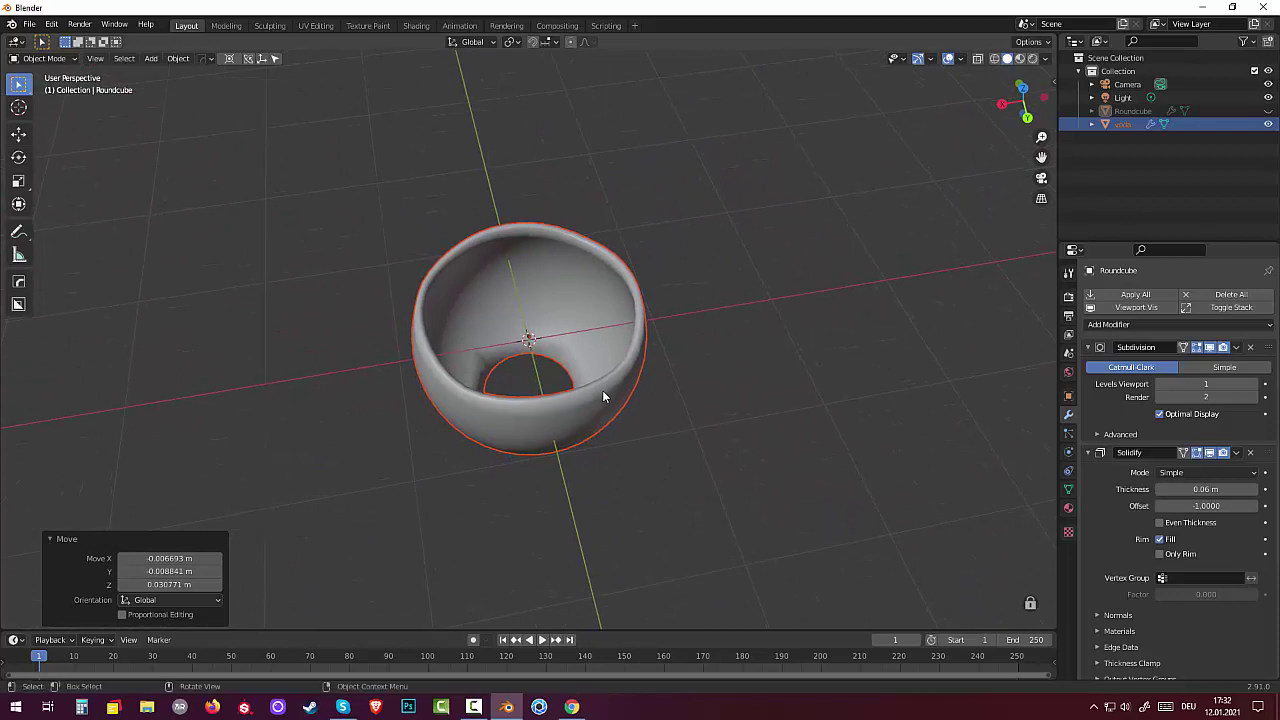
pyautogui.click(1250, 347)
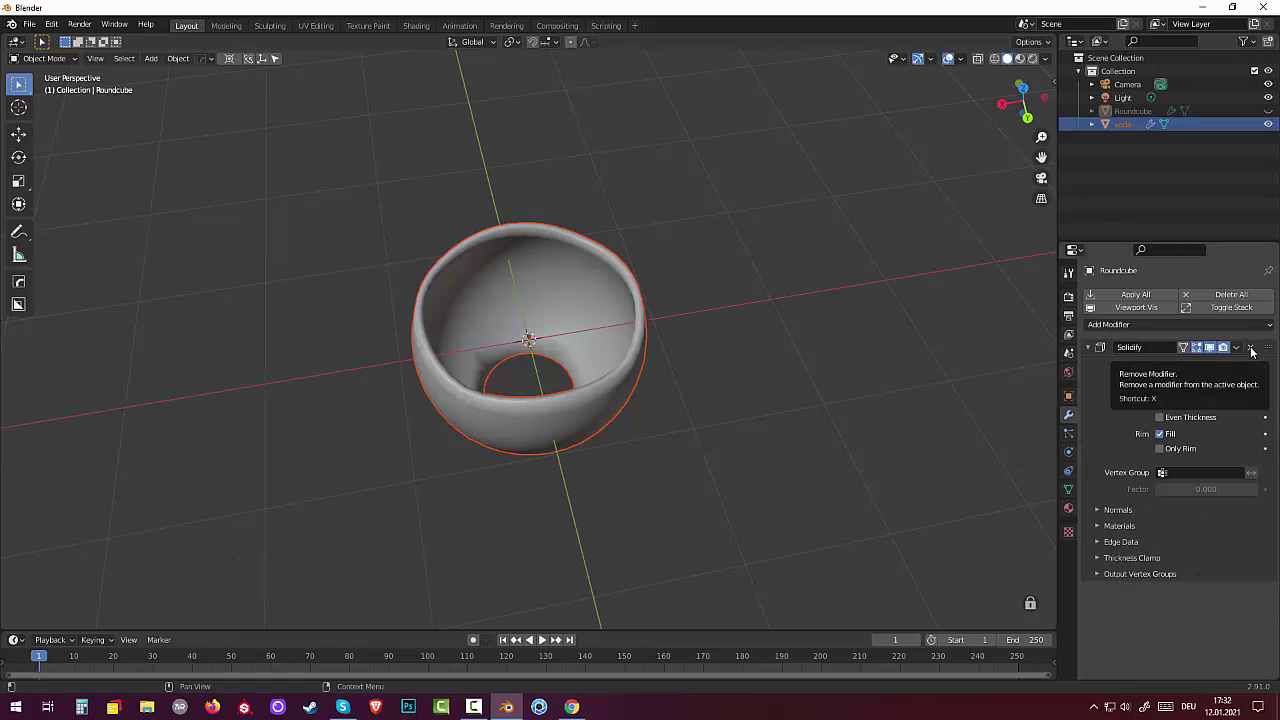
pyautogui.click(1250, 347)
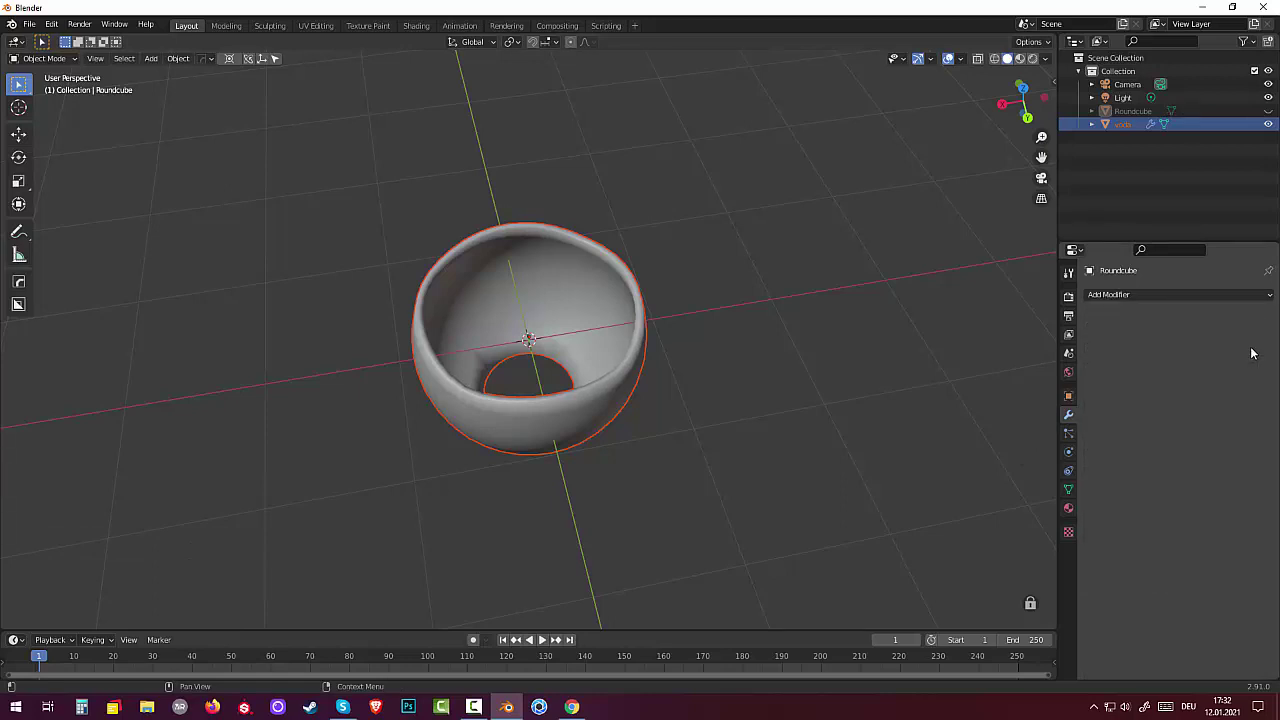
# Select voda and delete its Subdivision and Solidify modifiers as well
pyautogui.click(1140, 124)
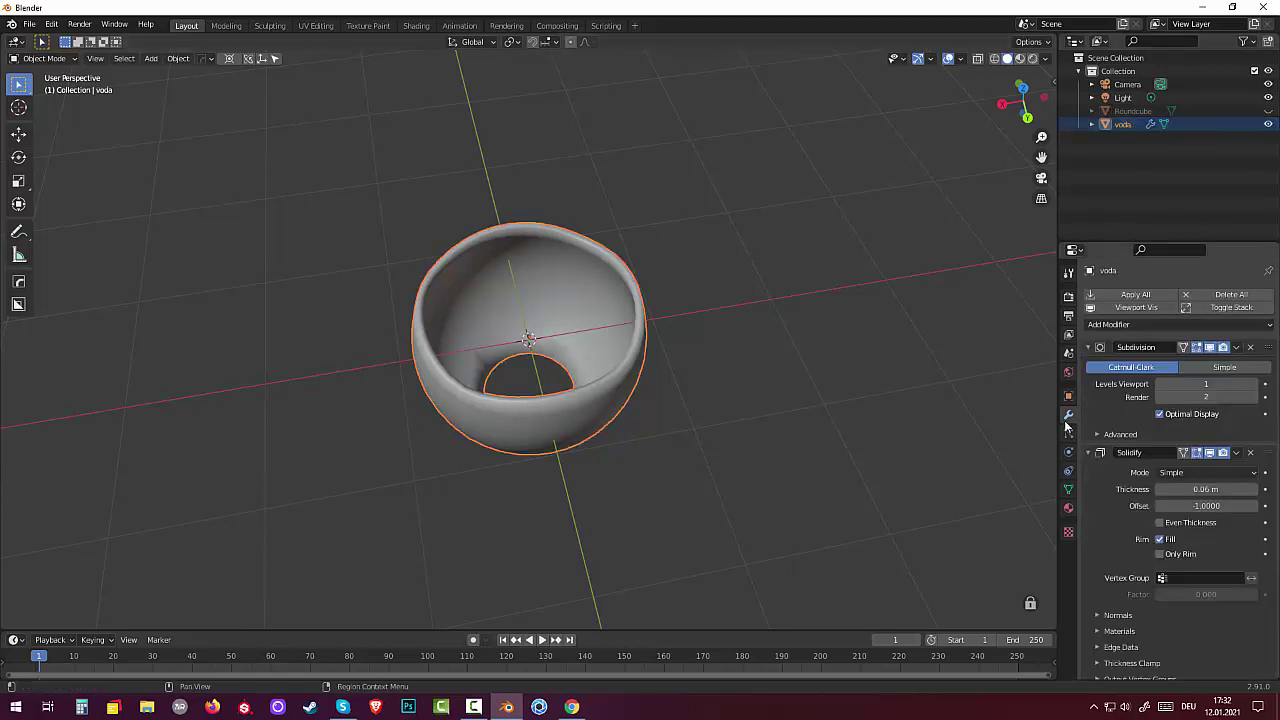
pyautogui.click(1250, 347)
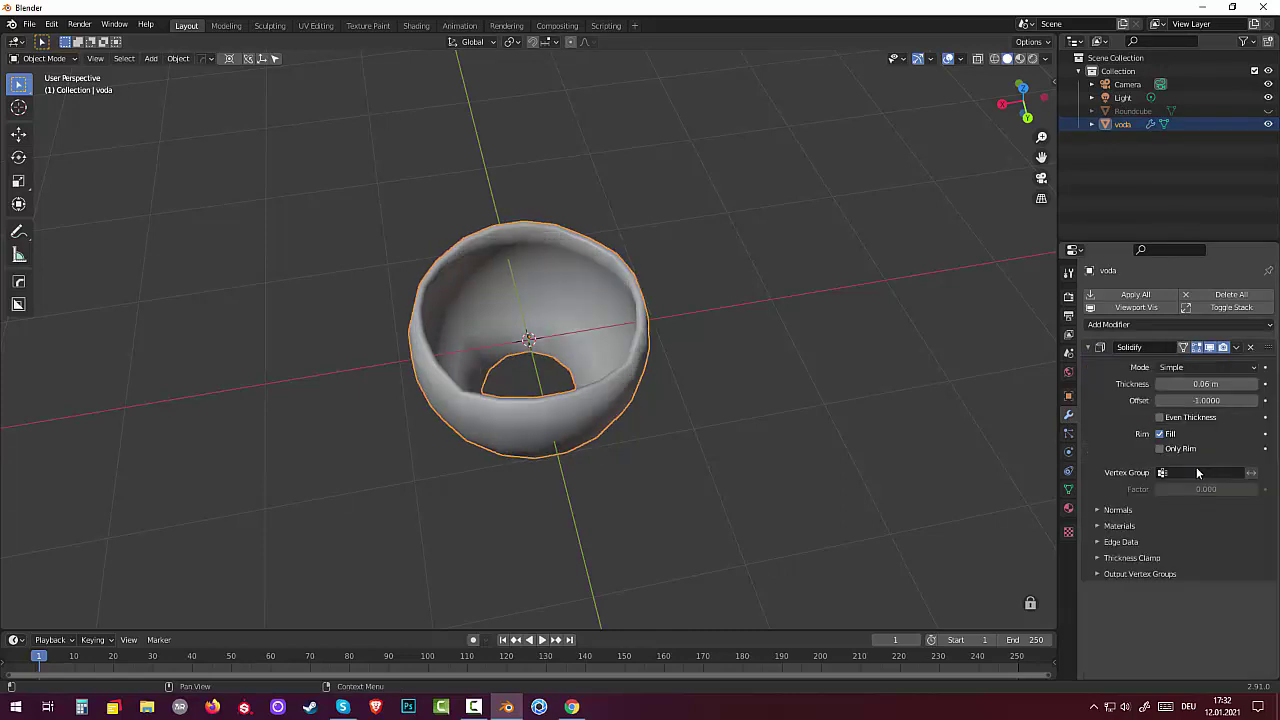
pyautogui.click(1250, 347)
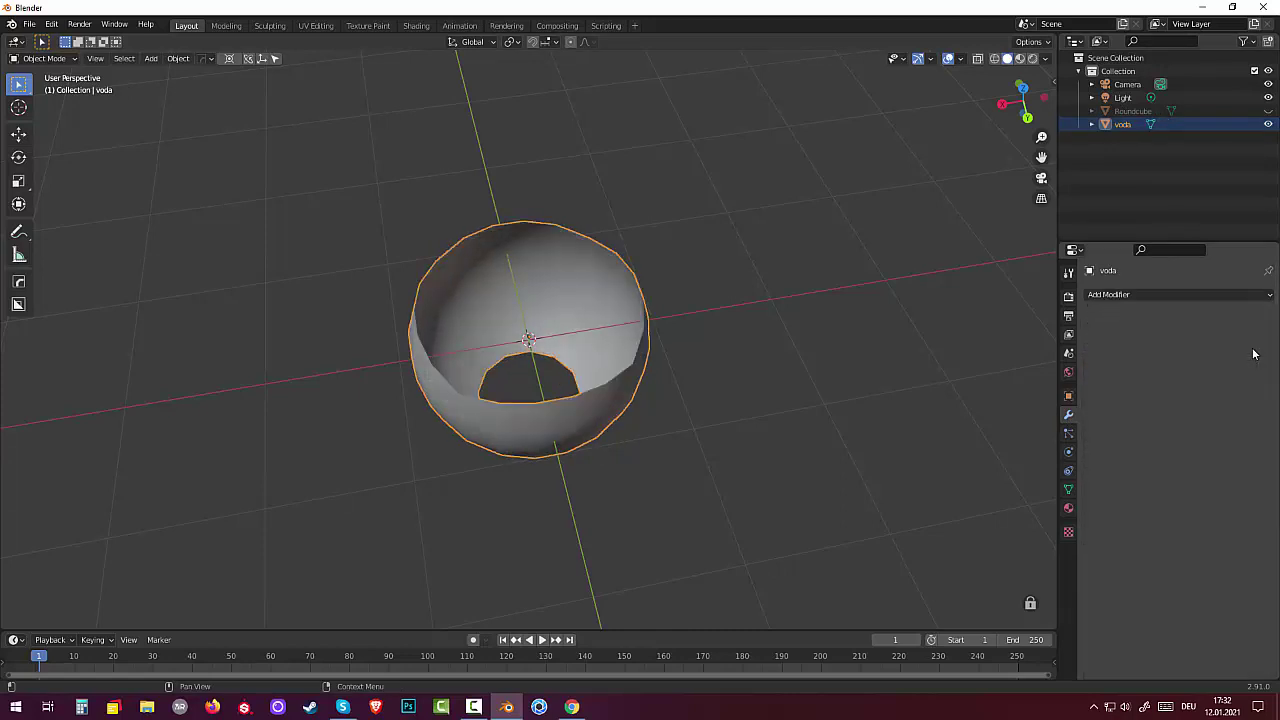
pyautogui.moveTo(608, 391)
pyautogui.mouseDown(button='middle')
pyautogui.moveTo(612, 331)
pyautogui.moveTo(587, 252)
pyautogui.moveTo(658, 212)
pyautogui.moveTo(634, 212)
pyautogui.moveTo(595, 398)
pyautogui.moveTo(595, 380)
pyautogui.mouseUp(button='middle')
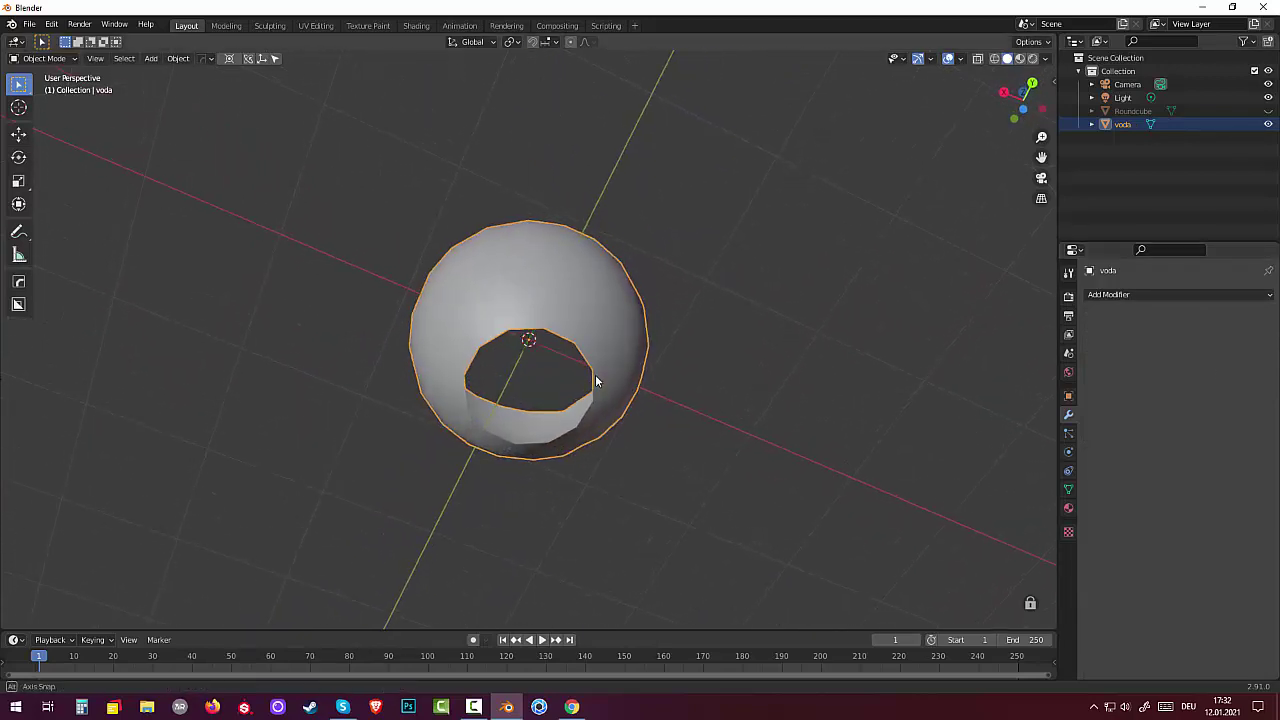
# Enter Edit Mode on the water mesh and select a face on the bowl's front
pyautogui.moveTo(716, 383); pyautogui.dragTo(717, 511, button='middle')
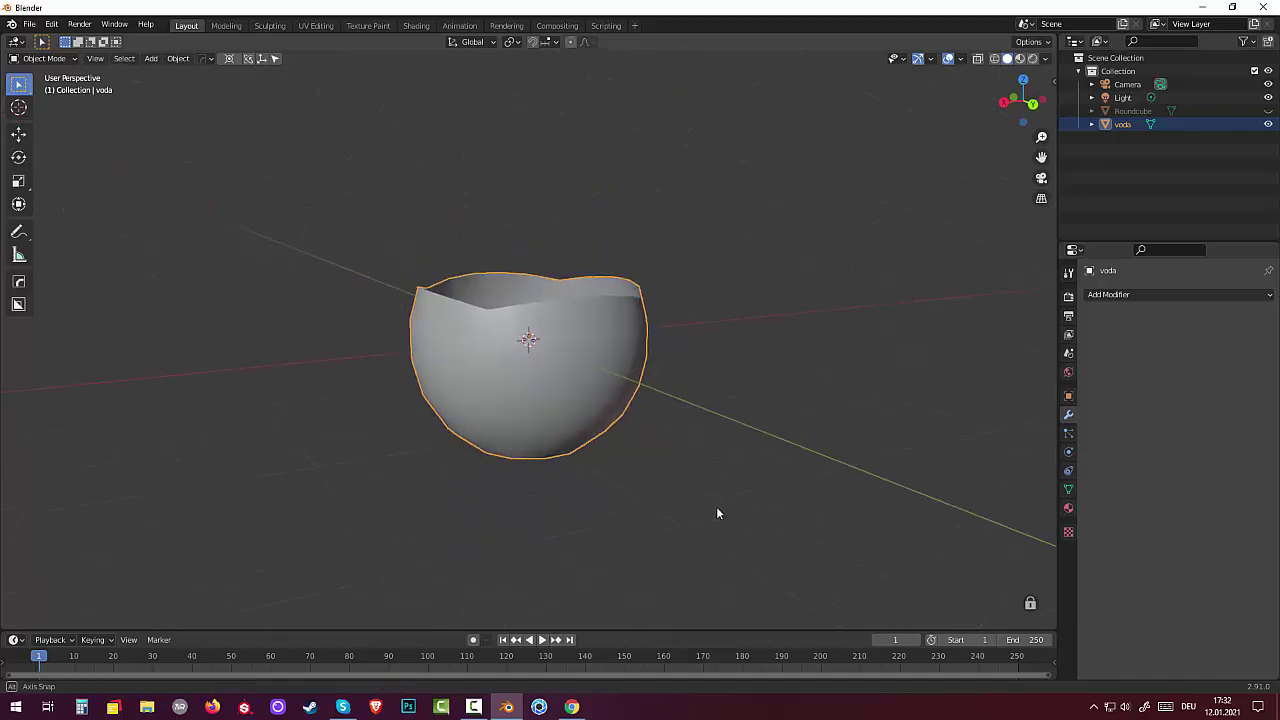
pyautogui.click(50, 58)
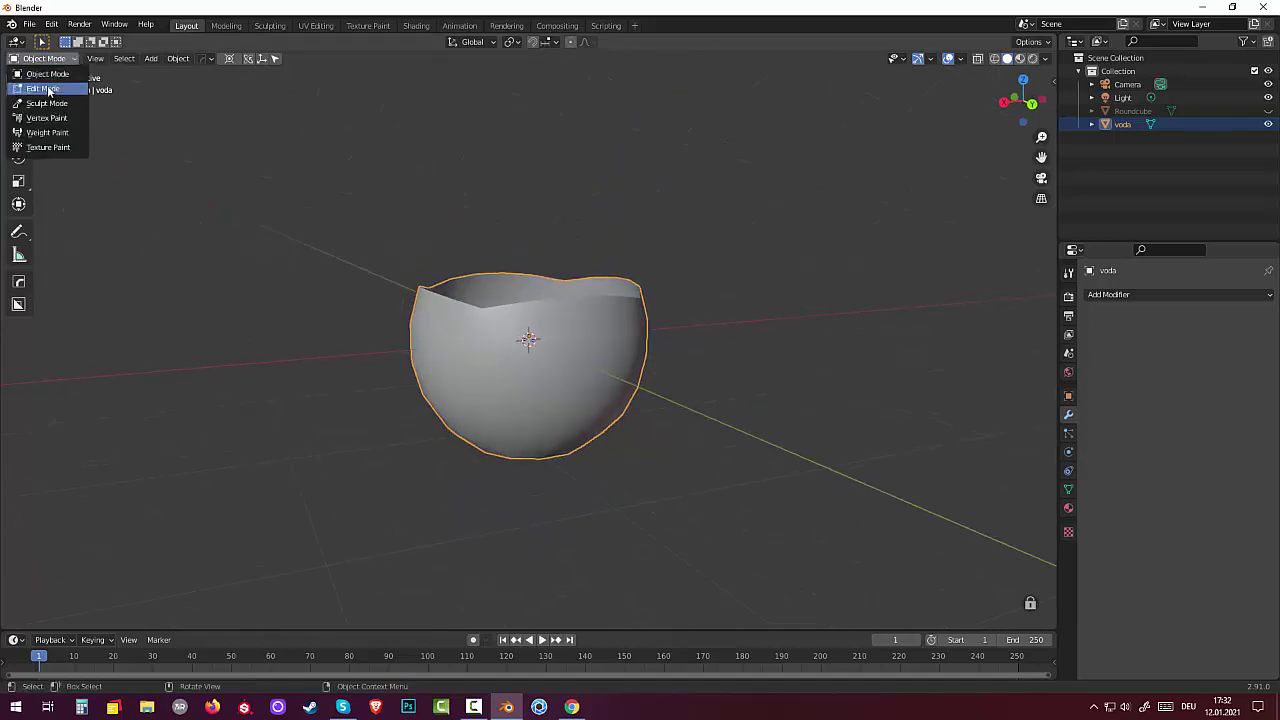
pyautogui.click(48, 89)
pyautogui.moveTo(557, 397); pyautogui.dragTo(502, 406, button='middle')
pyautogui.click(491, 338)
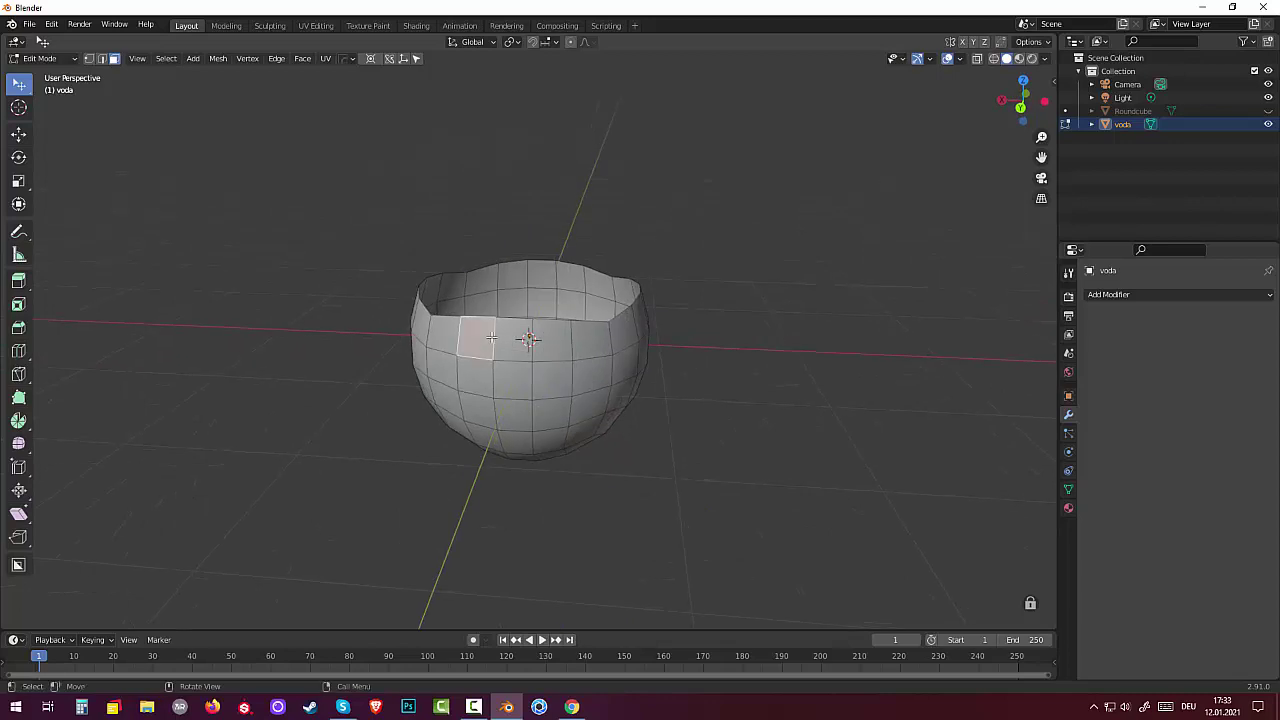
# Add a new edge loop cut just below the bowl's rim
pyautogui.hotkey('ctrl', 'r')
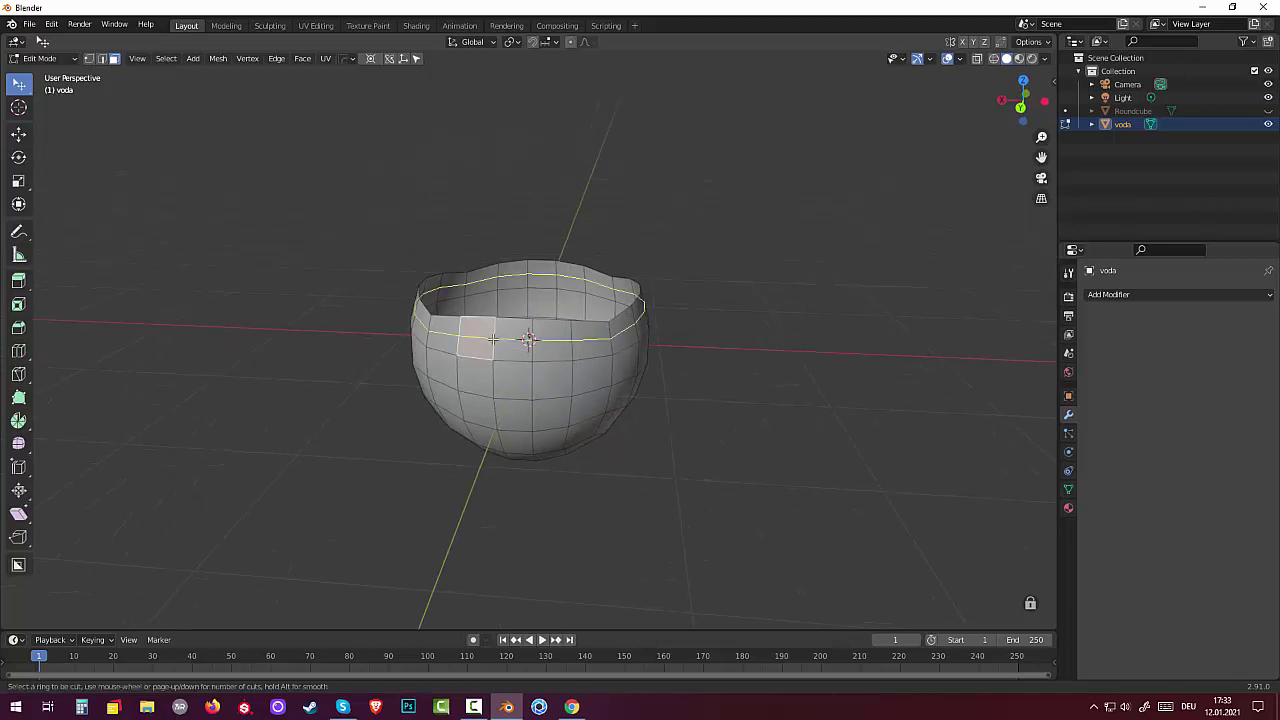
pyautogui.click(492, 339)
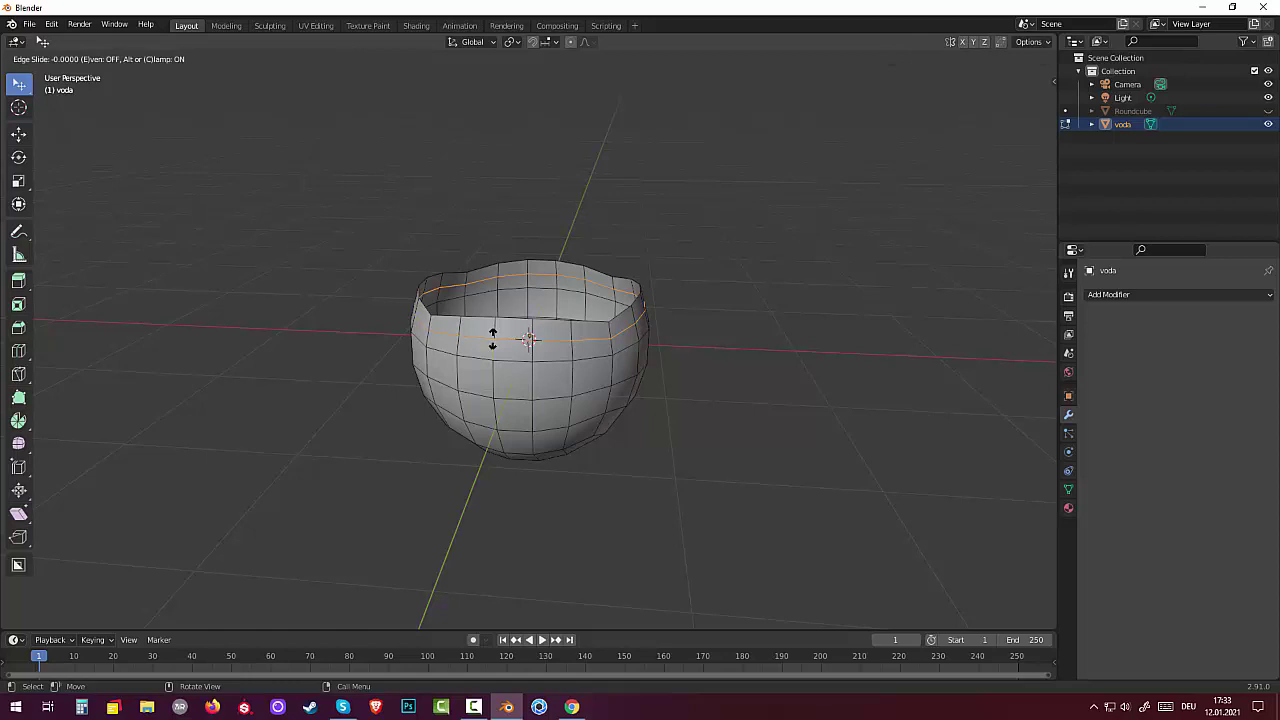
pyautogui.rightClick(492, 339)
pyautogui.press('g')
pyautogui.press('z')
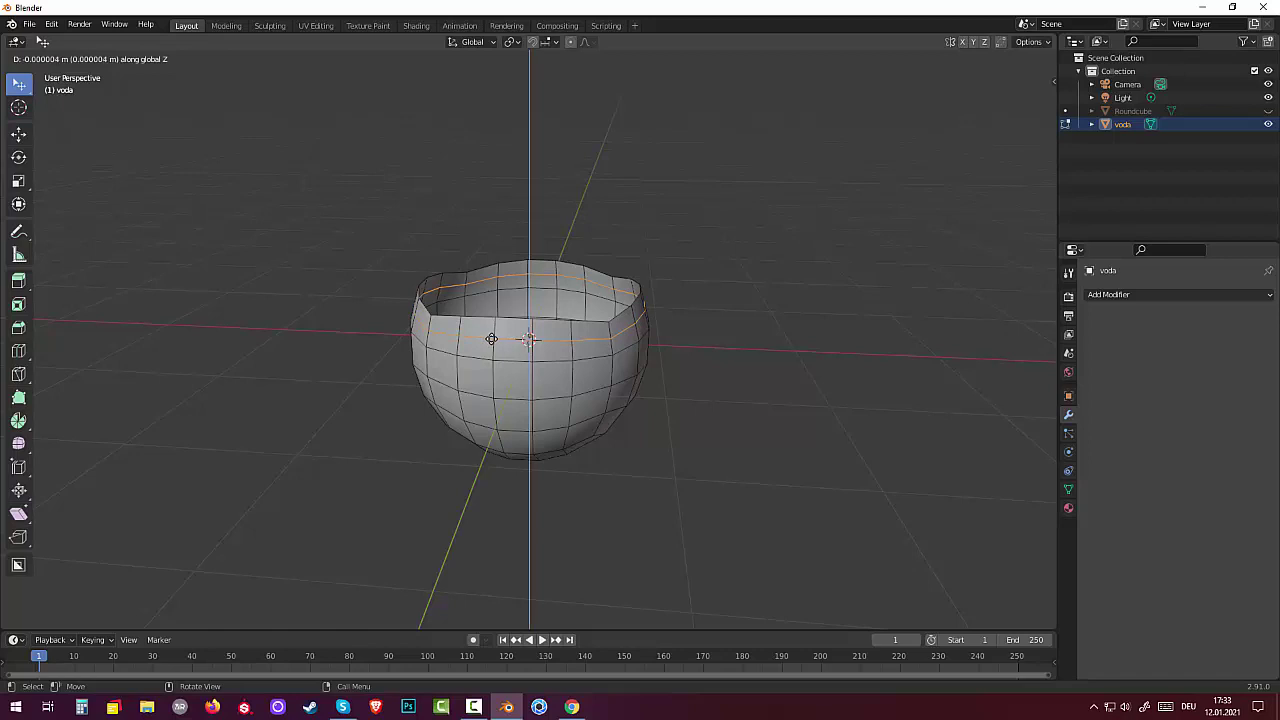
pyautogui.write('0')
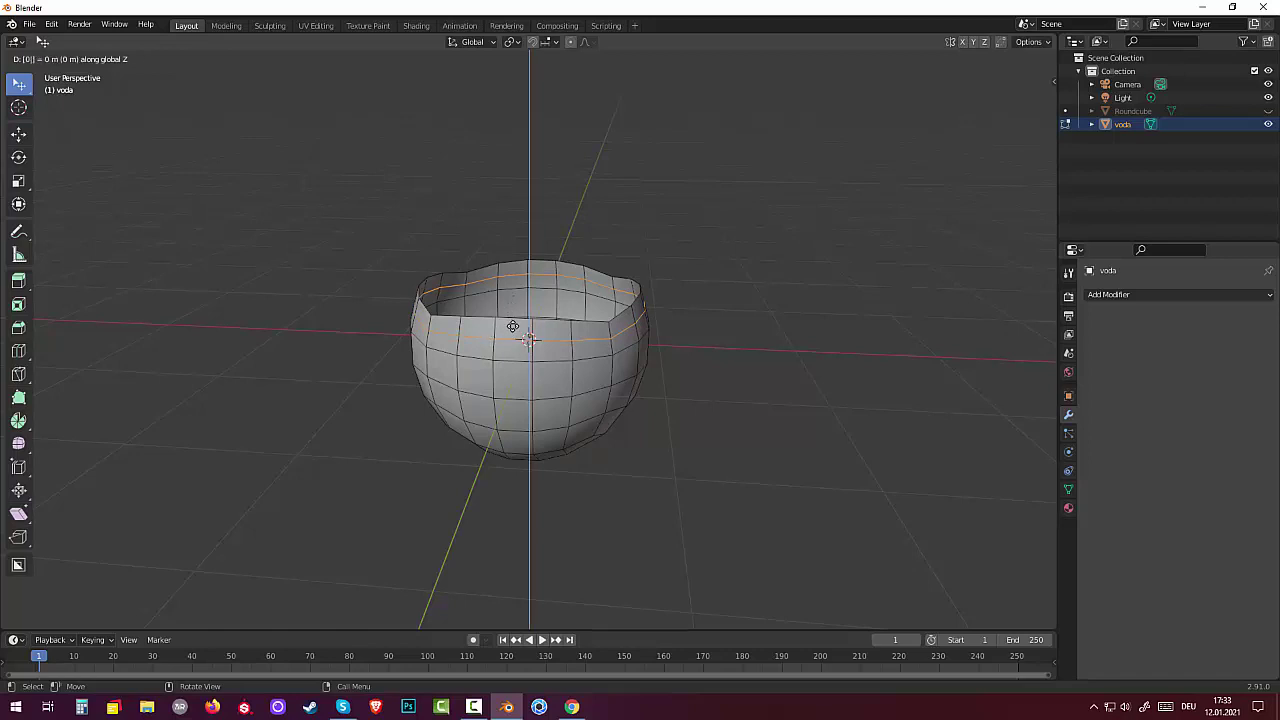
pyautogui.press('Return')
# Flatten the new edge loop by scaling it to 0 on Z
pyautogui.moveTo(575, 320); pyautogui.dragTo(575, 320, button='middle')
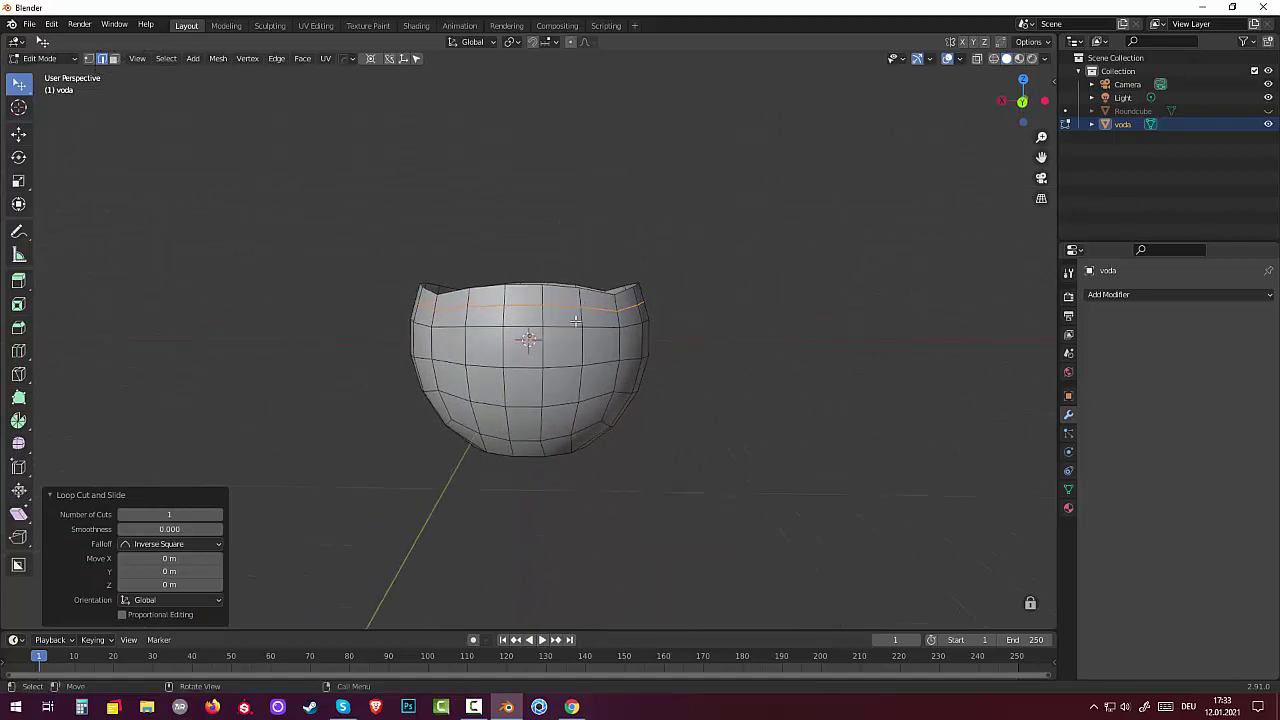
pyautogui.press('g')
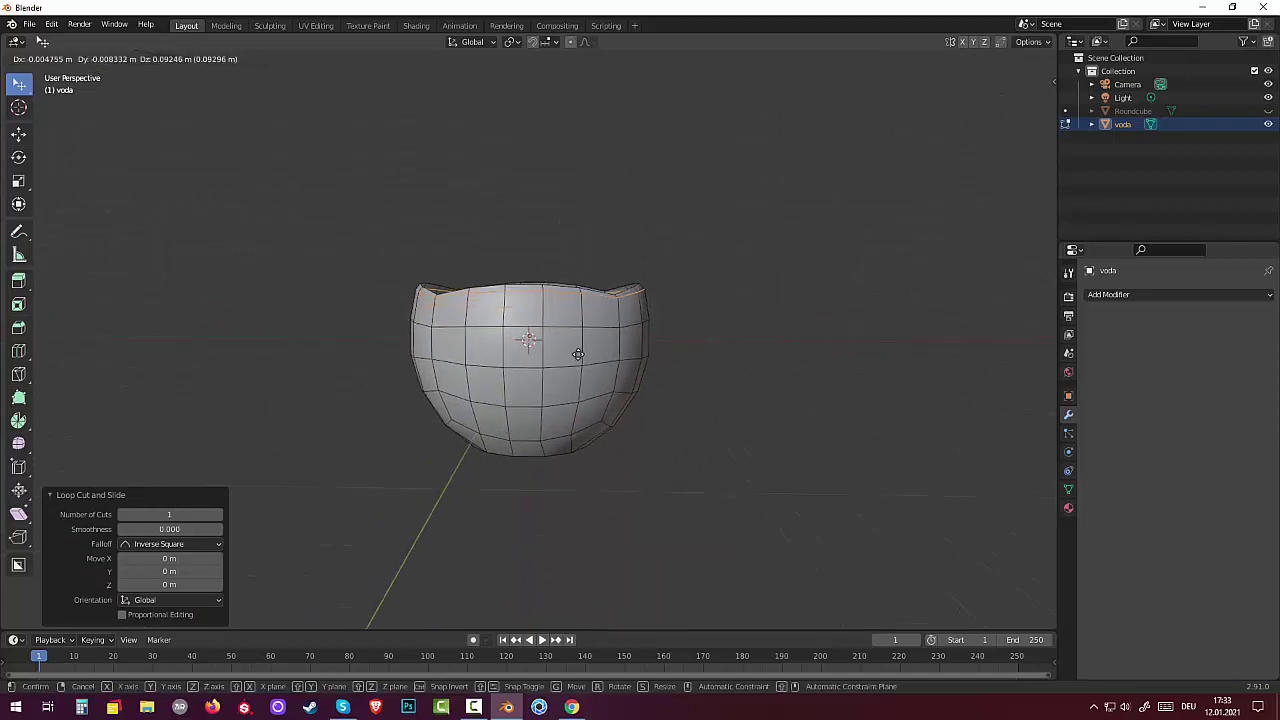
pyautogui.press('z')
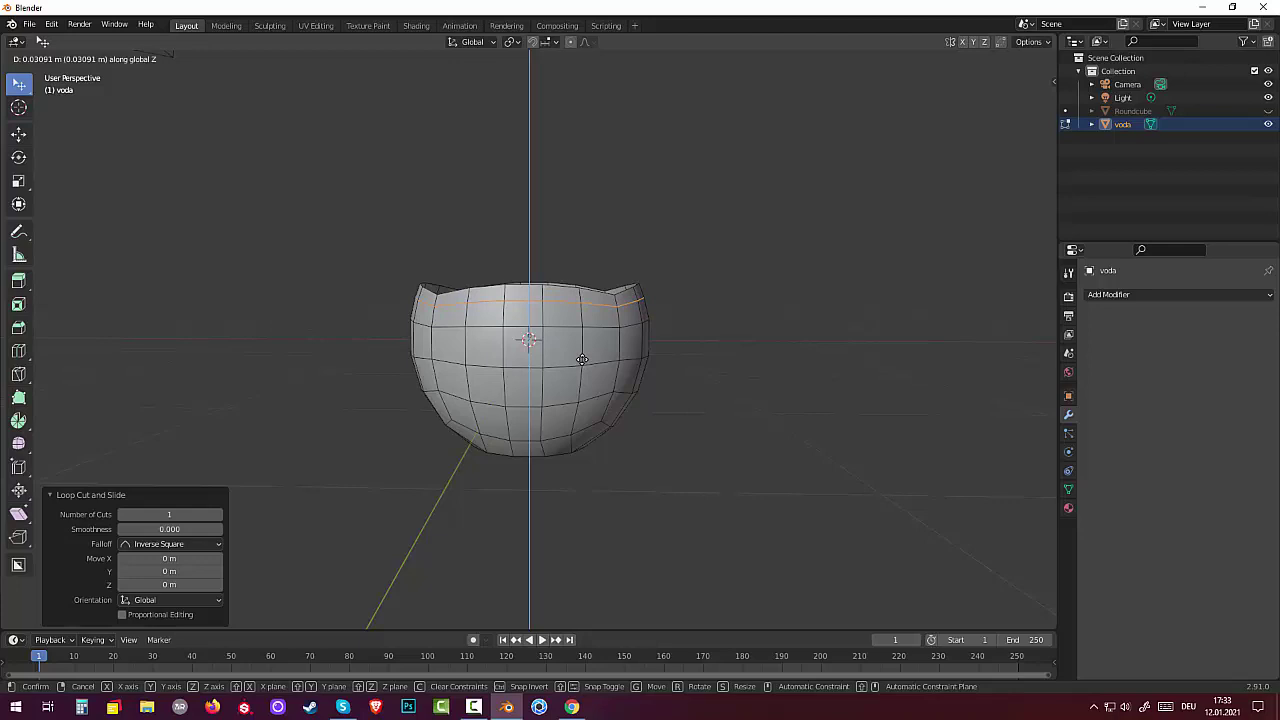
pyautogui.press('s')
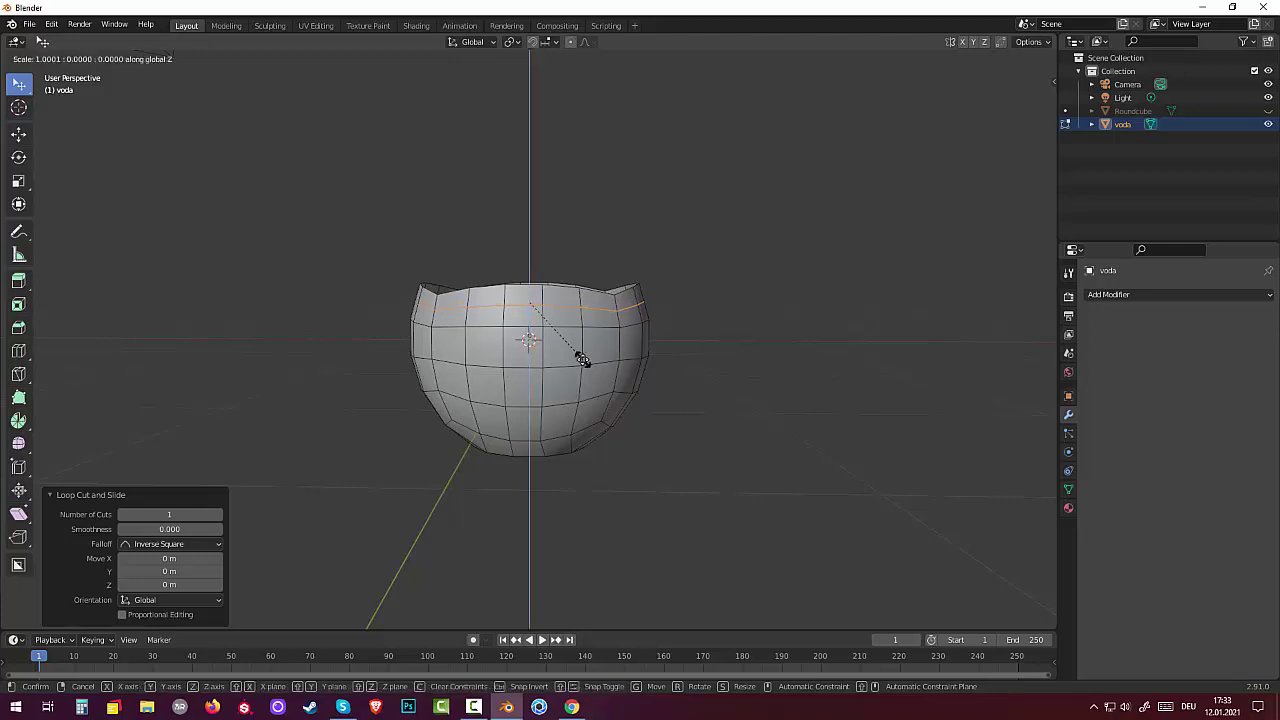
pyautogui.press('z')
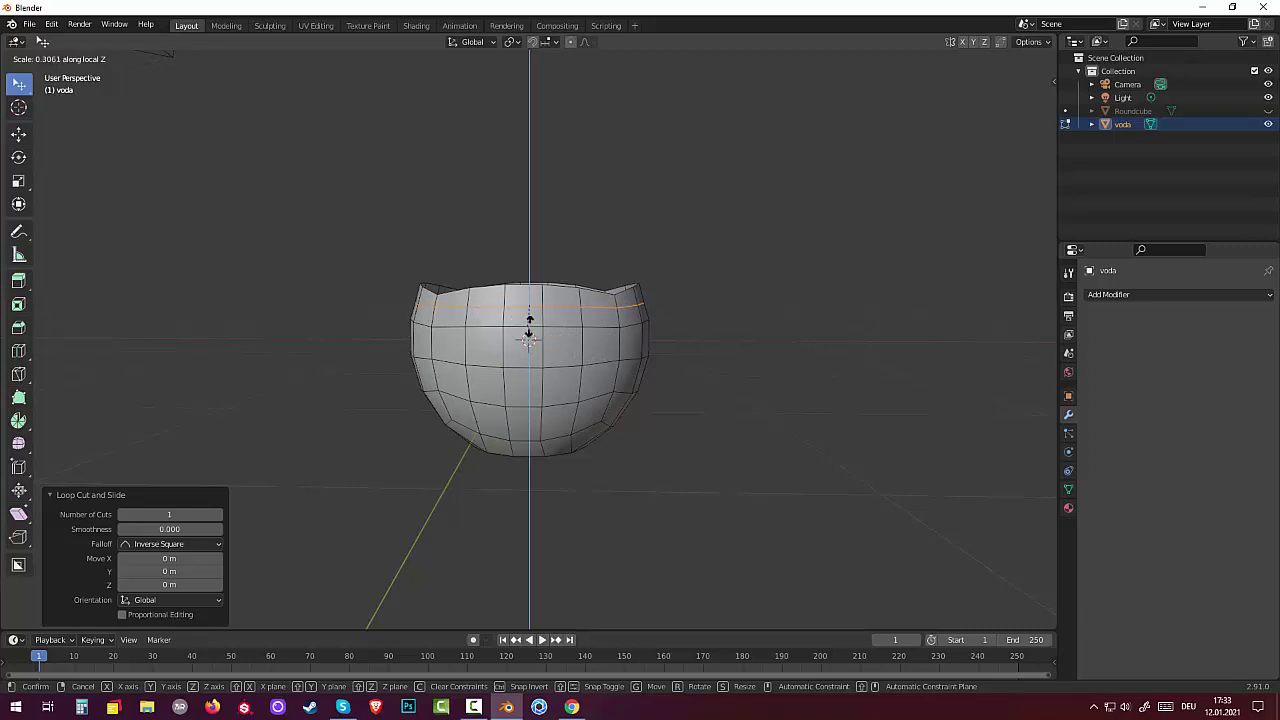
pyautogui.write('0')
pyautogui.press('Return')
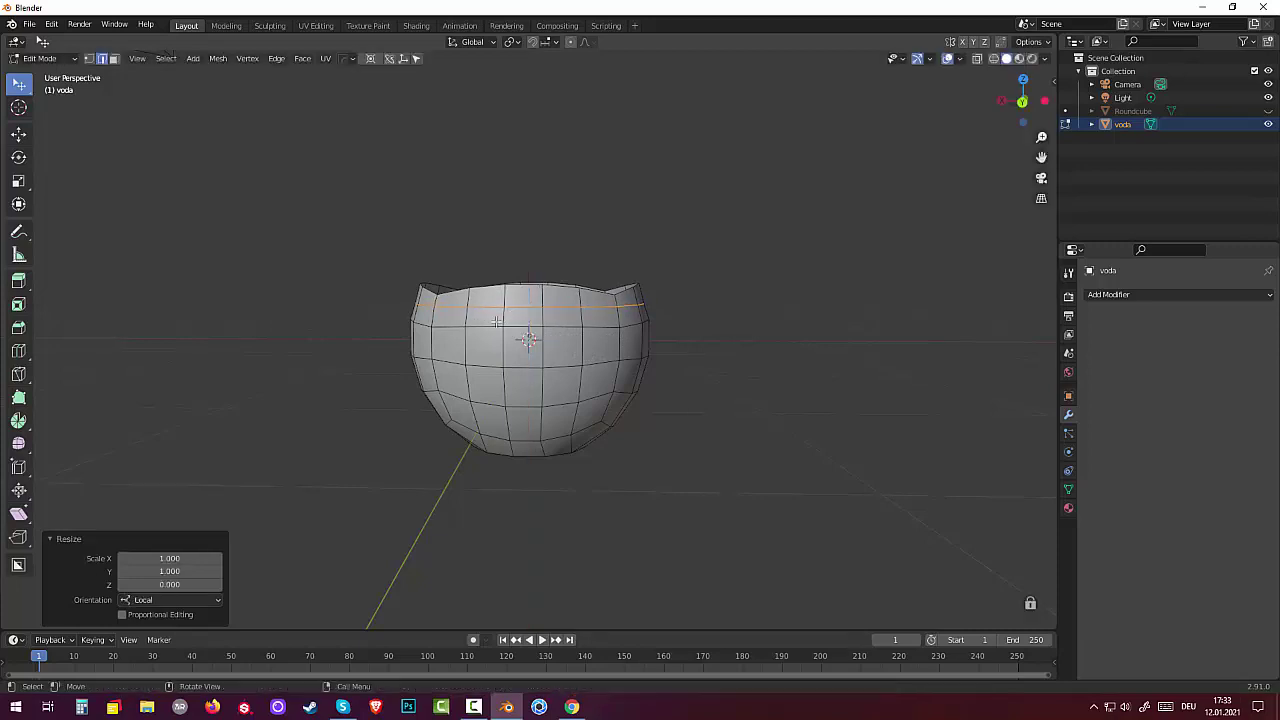
pyautogui.moveTo(735, 398); pyautogui.dragTo(740, 418, button='middle')
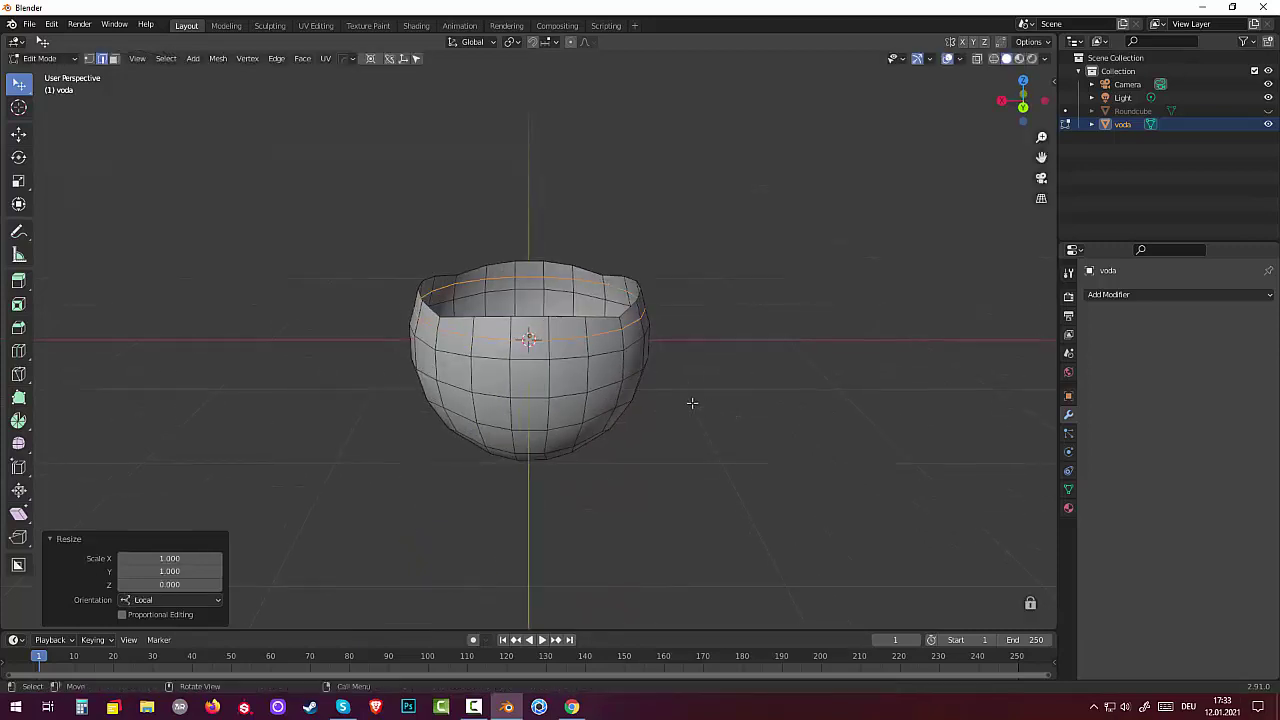
# Select the ring of rim faces above the flat loop and delete them
pyautogui.hotkey('alt', 'a')
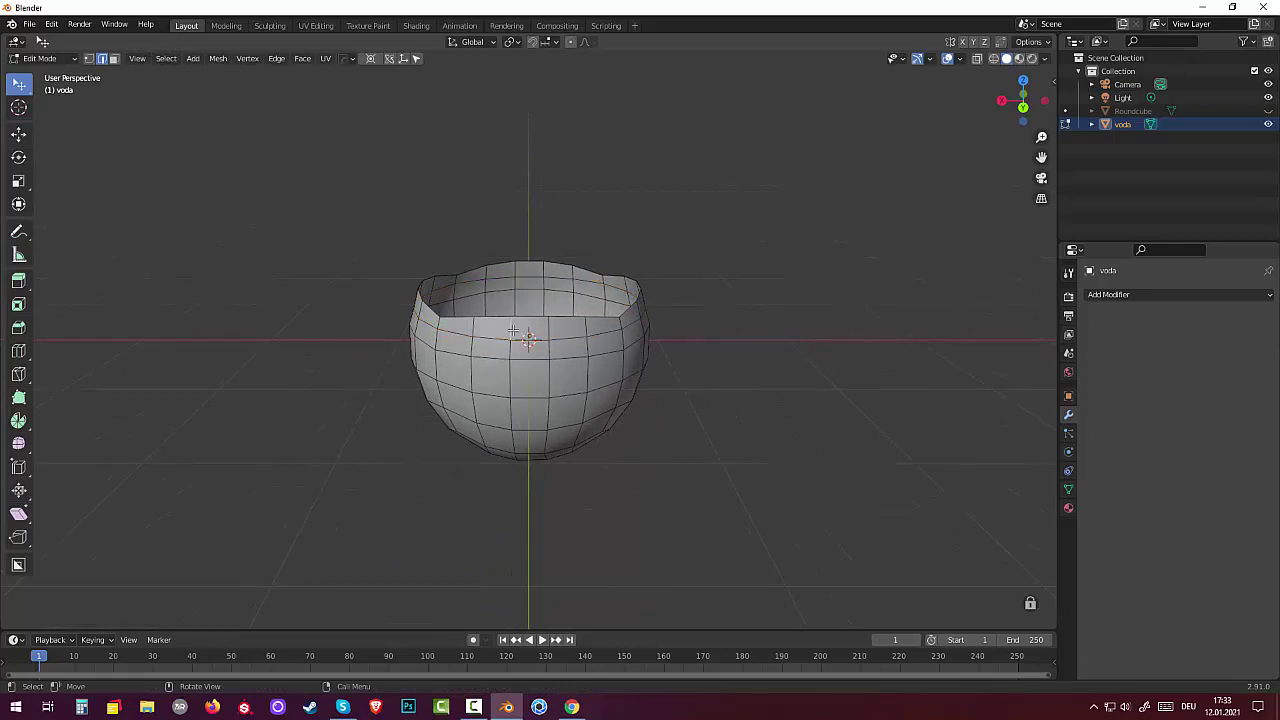
pyautogui.keyDown('alt'); pyautogui.click(512, 331); pyautogui.keyUp('alt')
pyautogui.press('3')
pyautogui.click(528, 333)
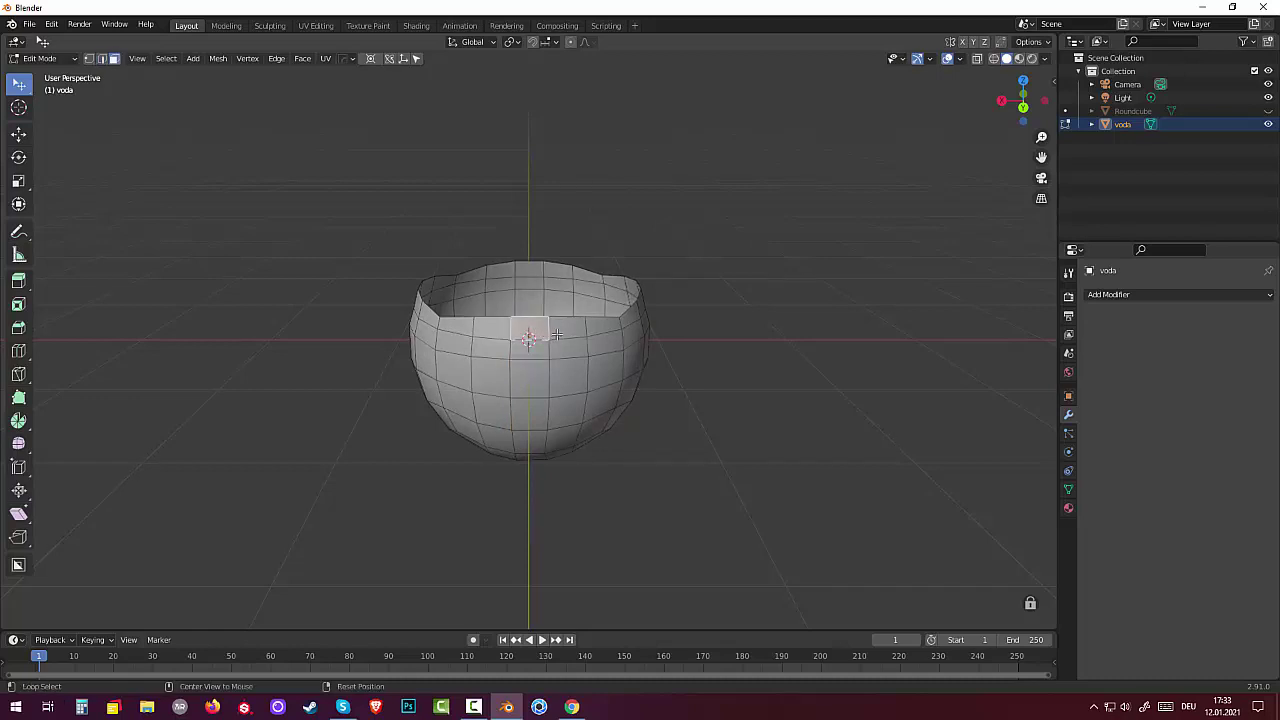
pyautogui.keyDown('alt'); pyautogui.click(548, 331); pyautogui.keyUp('alt')
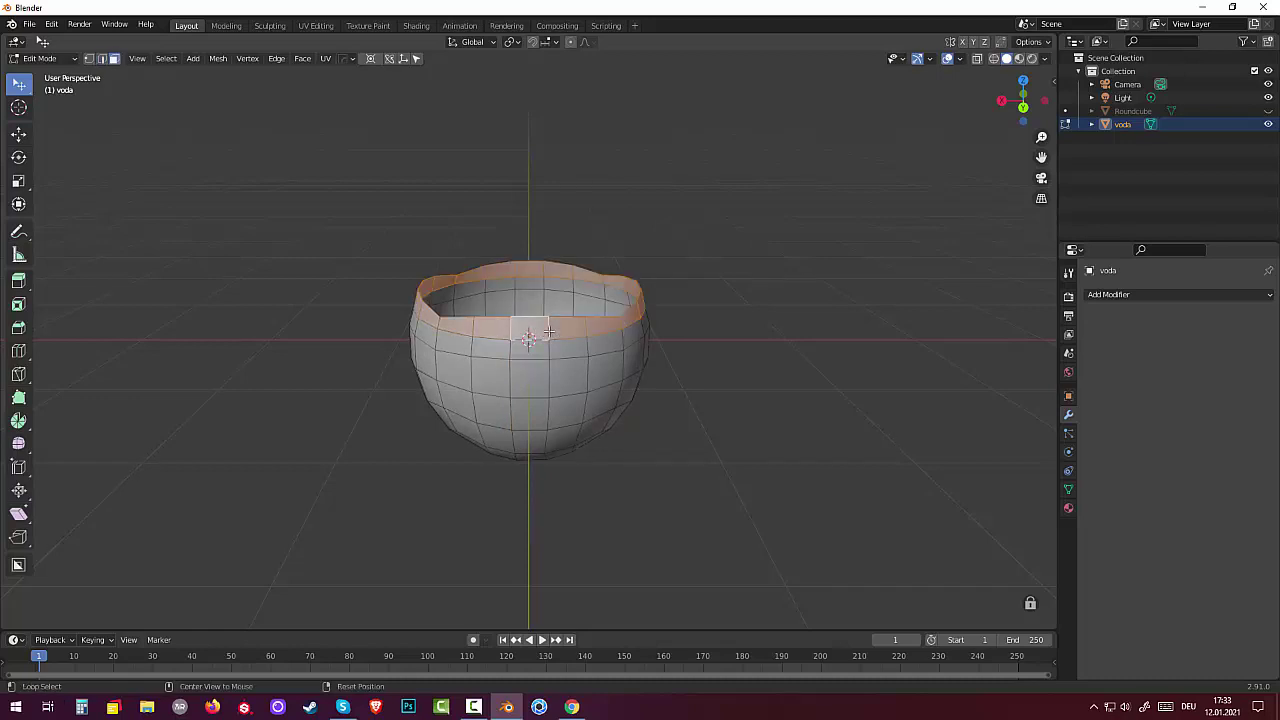
pyautogui.press('x')
pyautogui.click(830, 460)
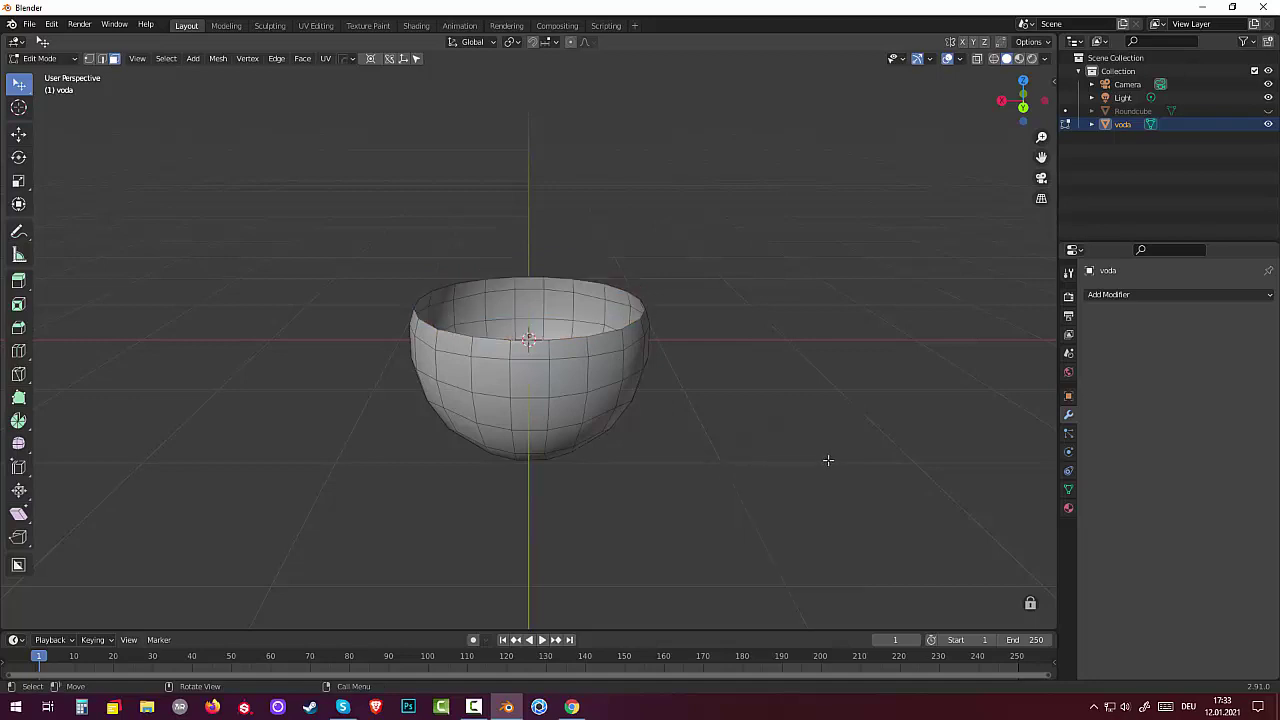
pyautogui.moveTo(830, 462); pyautogui.dragTo(814, 314, button='middle')
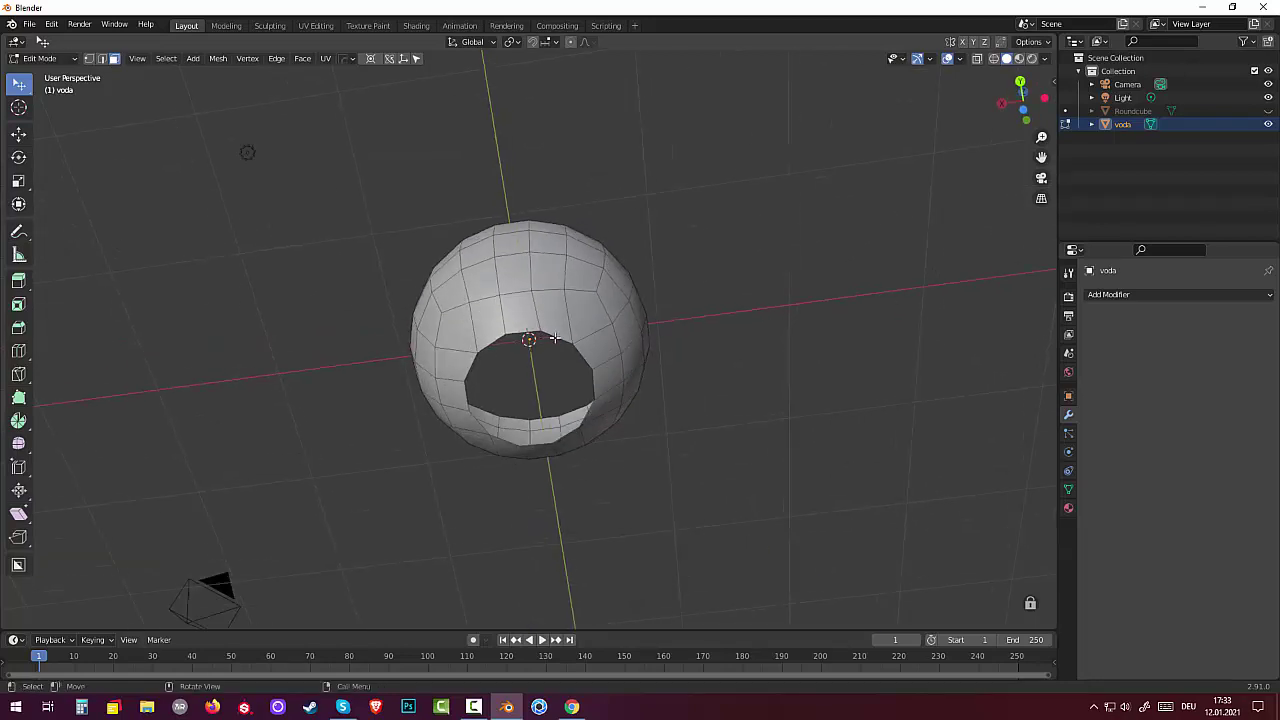
# Select the opening's edge loop and fill it with a single face
pyautogui.click(553, 337)
pyautogui.press('2')
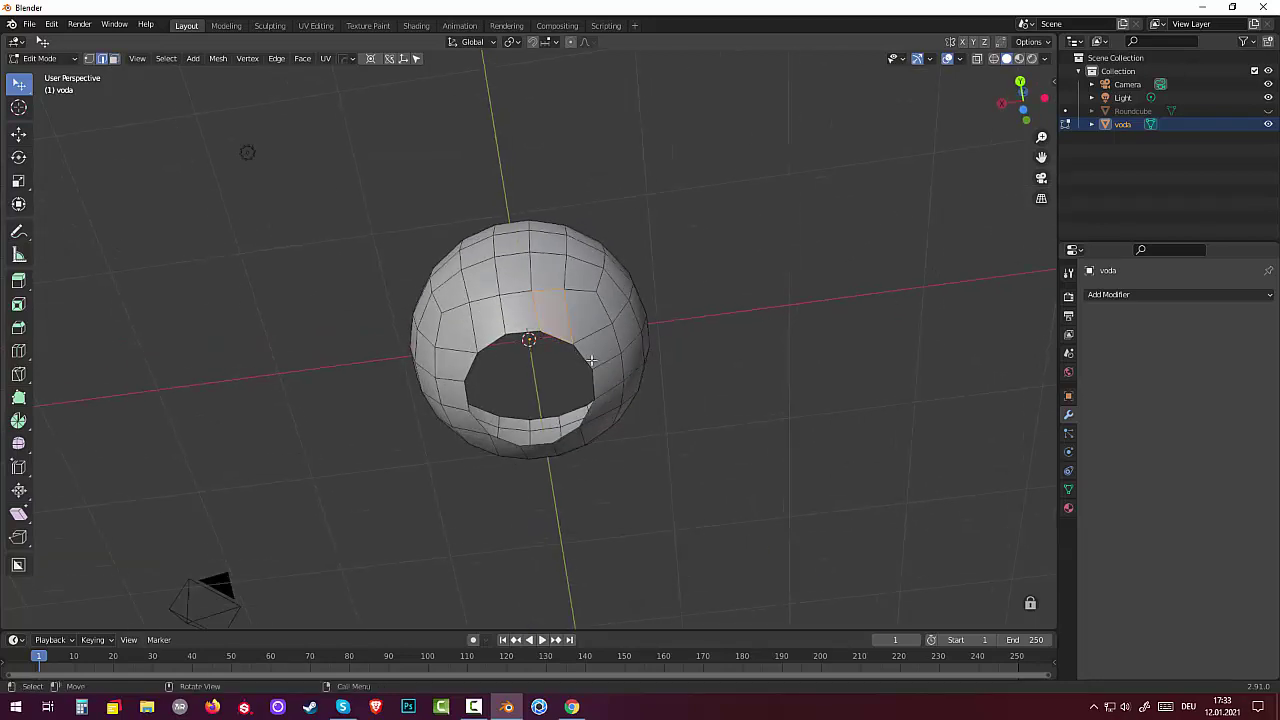
pyautogui.keyDown('alt'); pyautogui.click(585, 357); pyautogui.keyUp('alt')
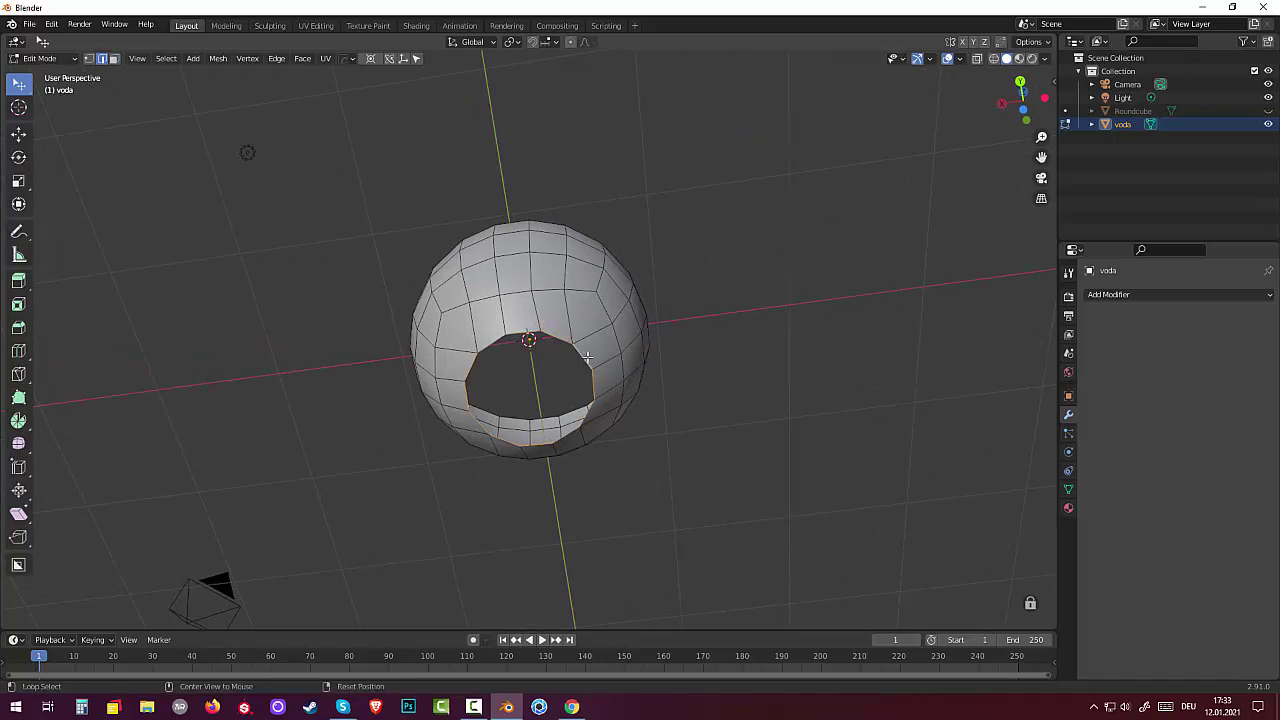
pyautogui.press('f')
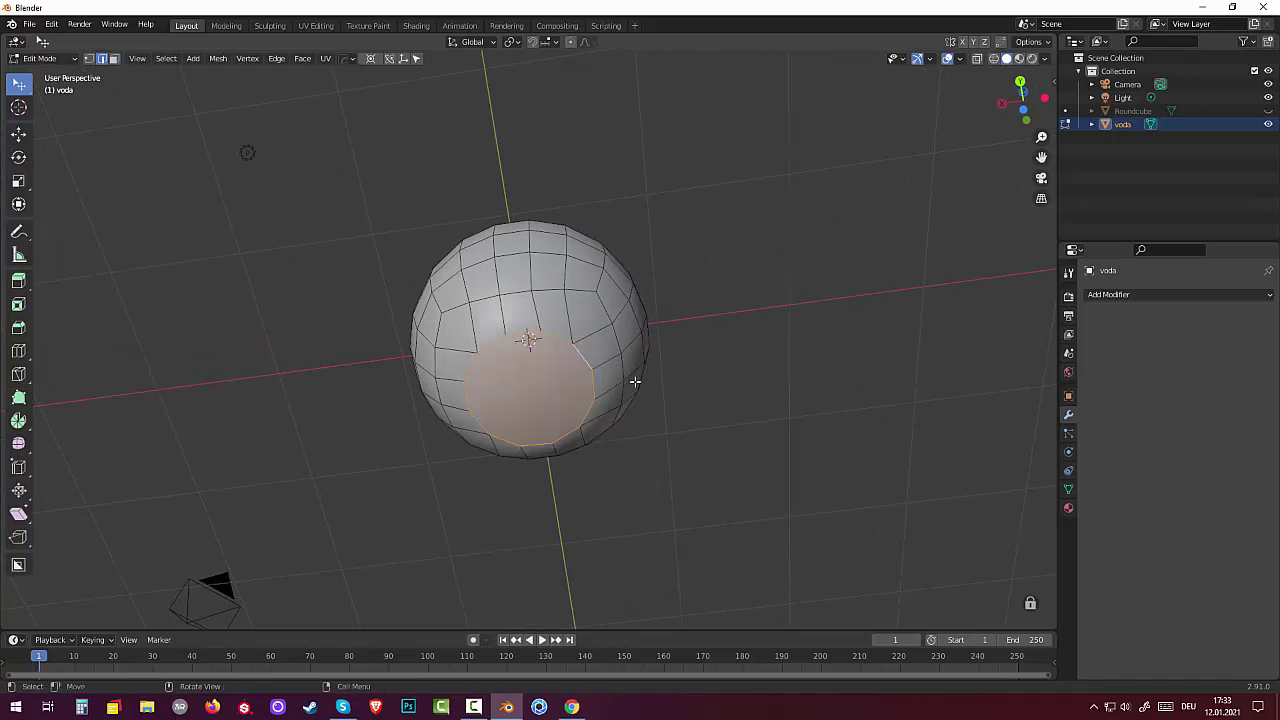
pyautogui.click(664, 419)
pyautogui.moveTo(666, 420)
pyautogui.mouseDown(button='middle')
pyautogui.moveTo(675, 478)
pyautogui.moveTo(671, 414)
pyautogui.mouseUp(button='middle')
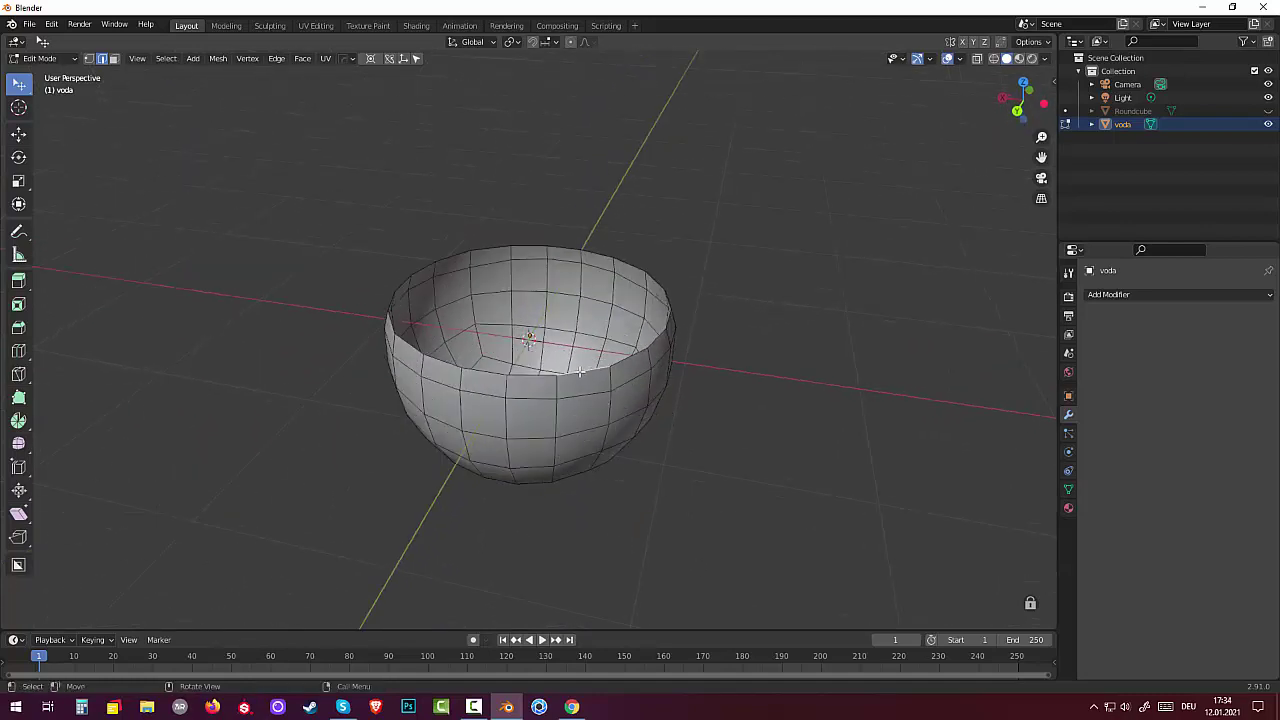
# Cap the bowl's rim loop with a Grid Fill and subdivide it once
pyautogui.keyDown('alt'); pyautogui.click(579, 371); pyautogui.keyUp('alt')
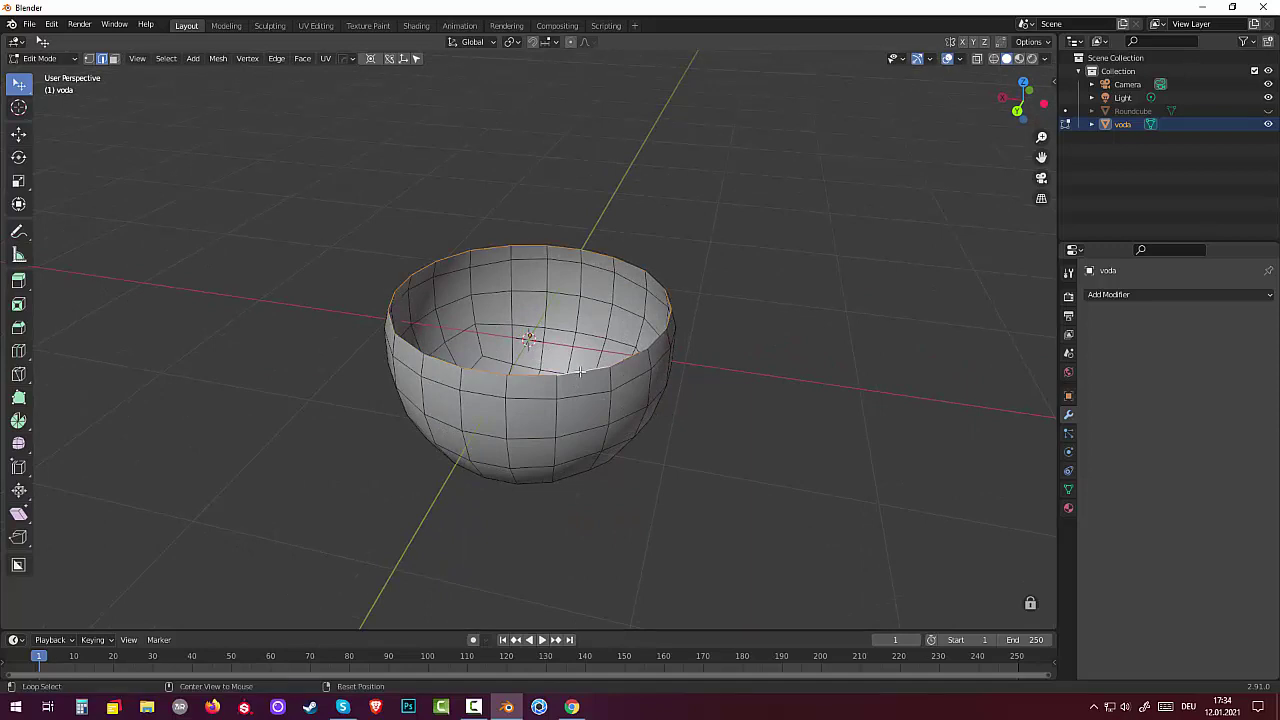
pyautogui.click(302, 59)
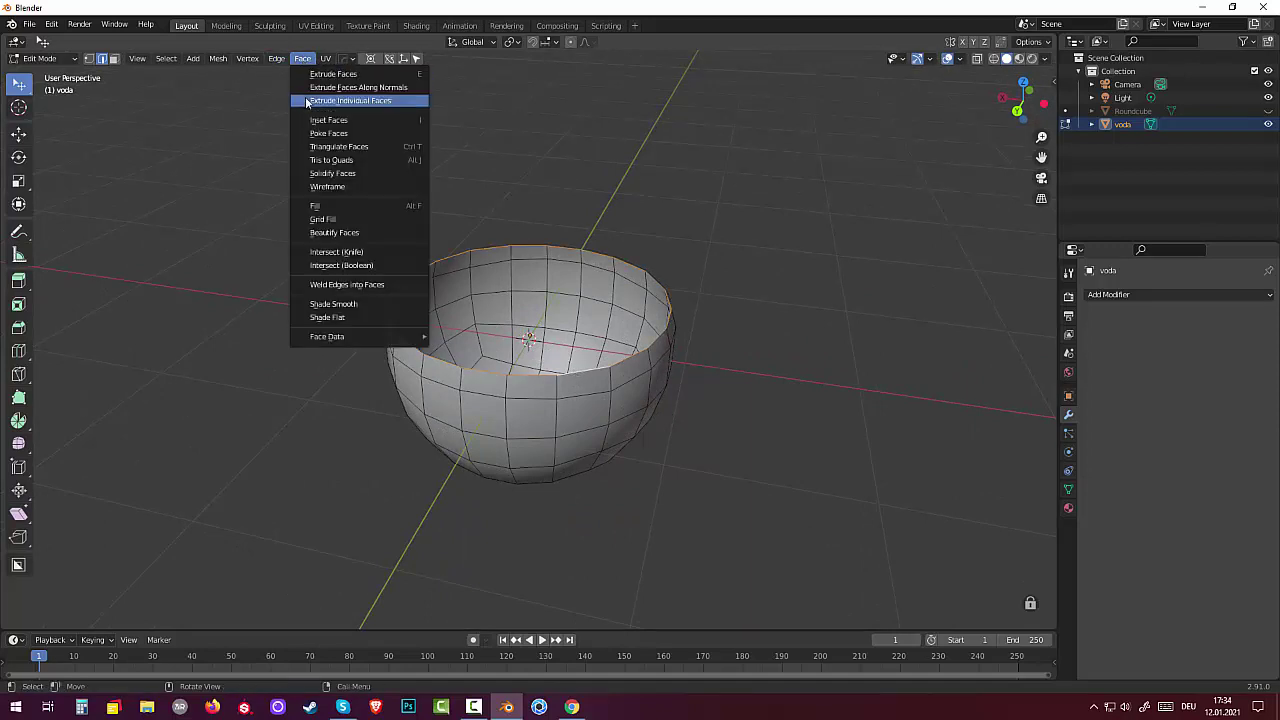
pyautogui.click(339, 220)
pyautogui.moveTo(650, 350)
pyautogui.mouseDown(button='middle')
pyautogui.moveTo(663, 374)
pyautogui.moveTo(623, 362)
pyautogui.mouseUp(button='middle')
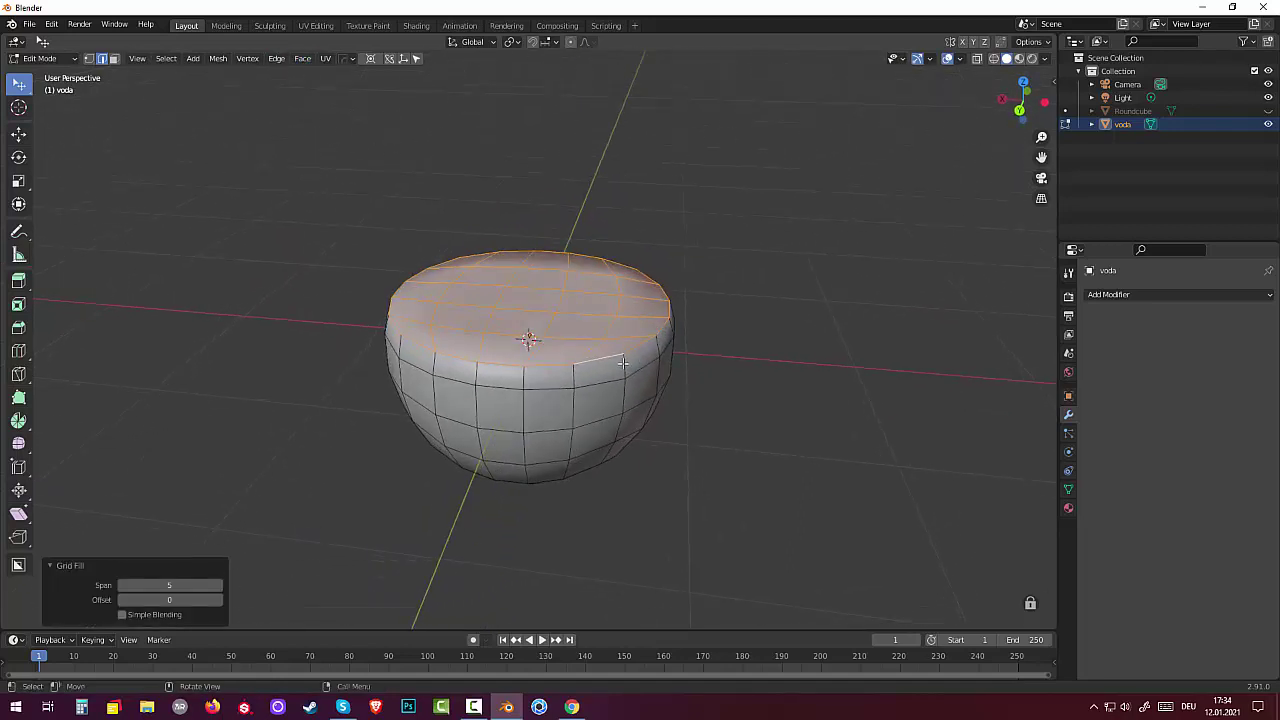
pyautogui.rightClick(507, 270)
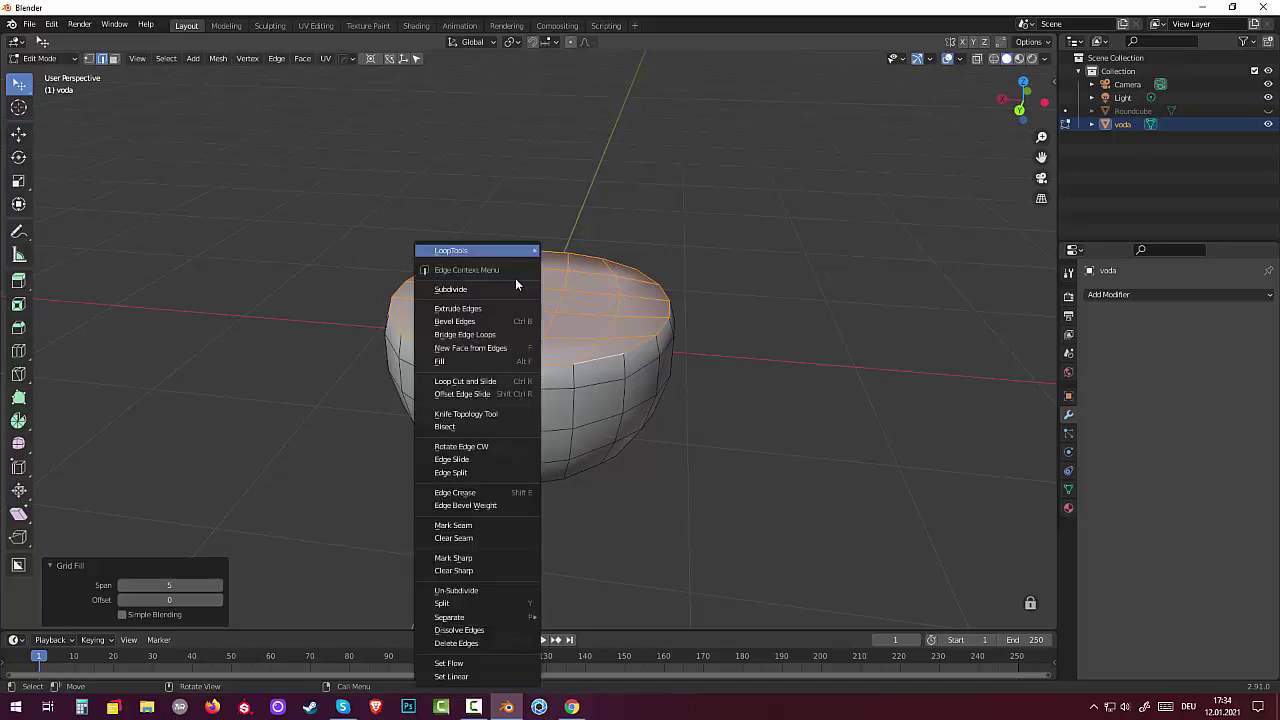
pyautogui.click(475, 290)
pyautogui.moveTo(712, 326)
pyautogui.mouseDown(button='middle')
pyautogui.moveTo(725, 374)
pyautogui.moveTo(706, 289)
pyautogui.moveTo(677, 380)
pyautogui.moveTo(593, 354)
pyautogui.mouseUp(button='middle')
# Add a loop cut near the top rim and delete the top cap faces
pyautogui.hotkey('alt', 'a')
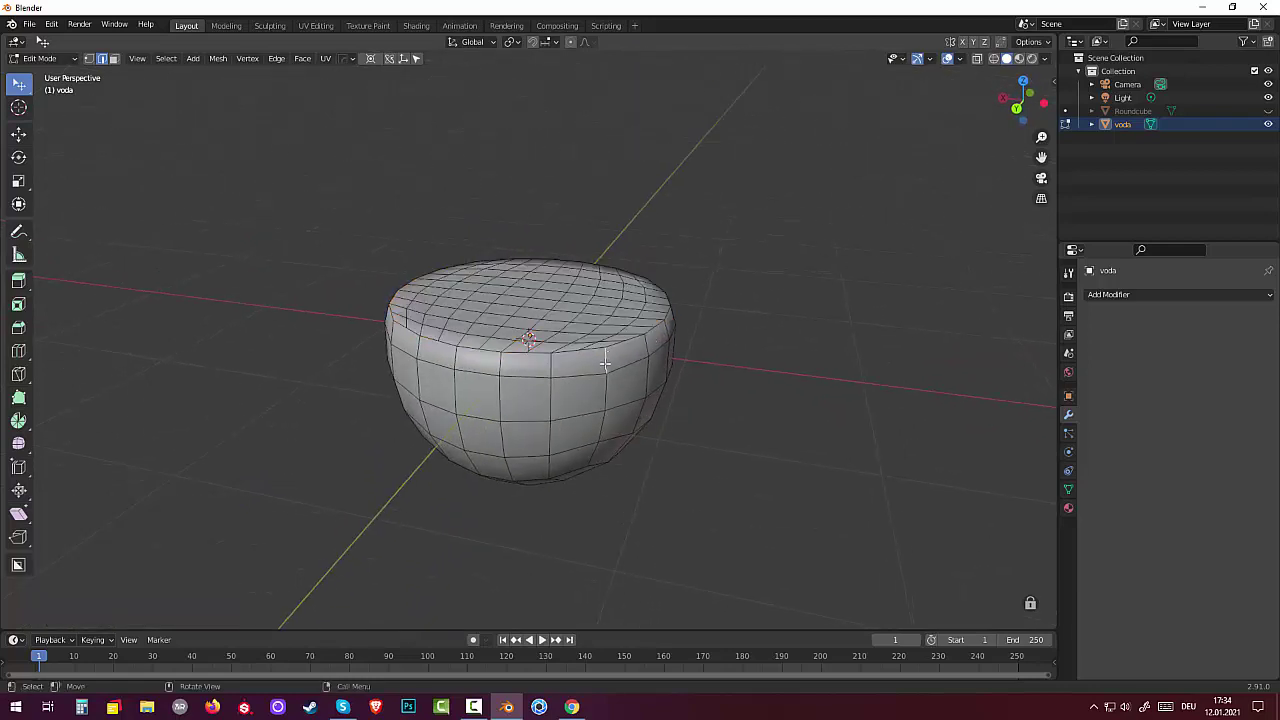
pyautogui.hotkey('ctrl', 'r')
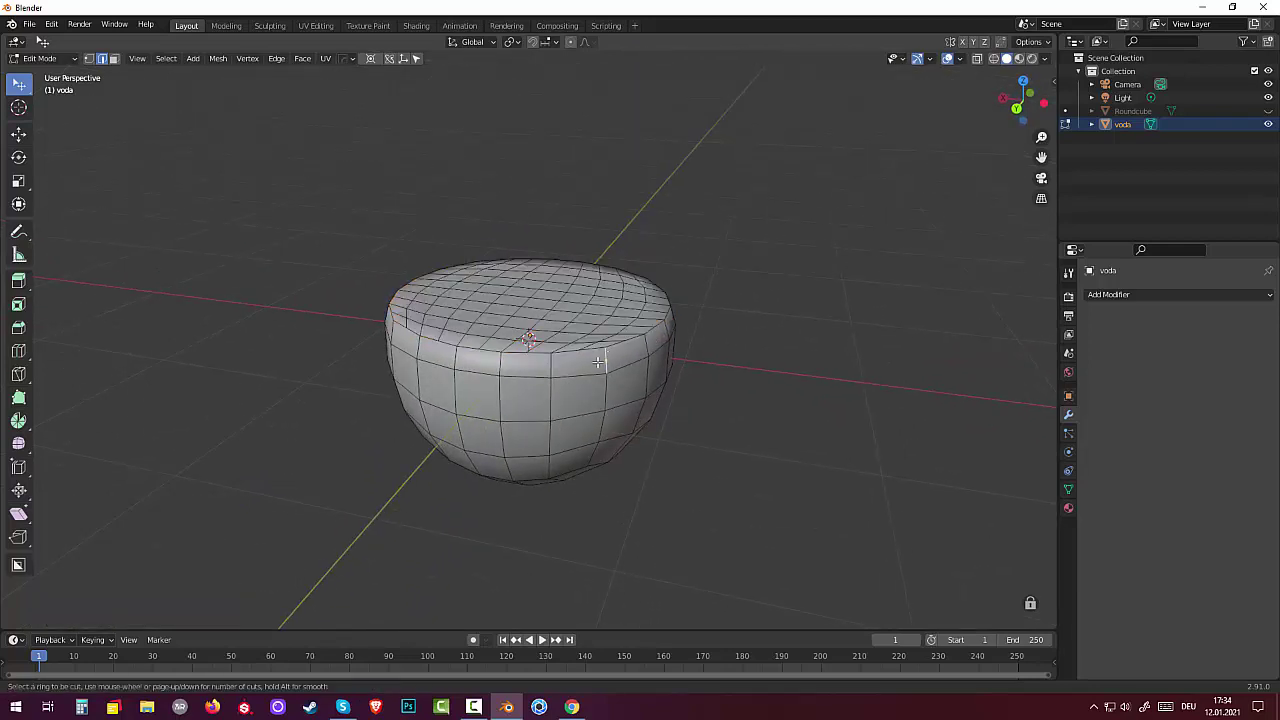
pyautogui.click(650, 328)
pyautogui.rightClick(646, 344)
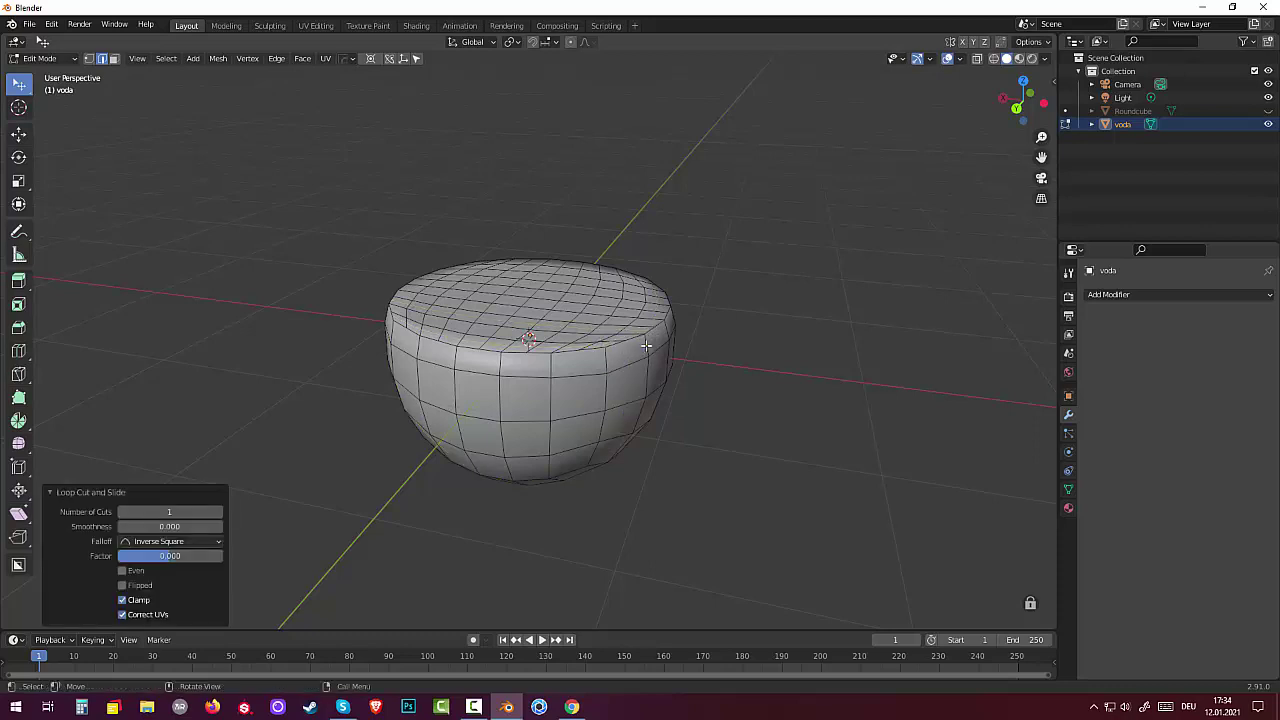
pyautogui.press('ctrl+KP_Add')
pyautogui.press('ctrl+KP_Add')
pyautogui.press('ctrl+KP_Add')
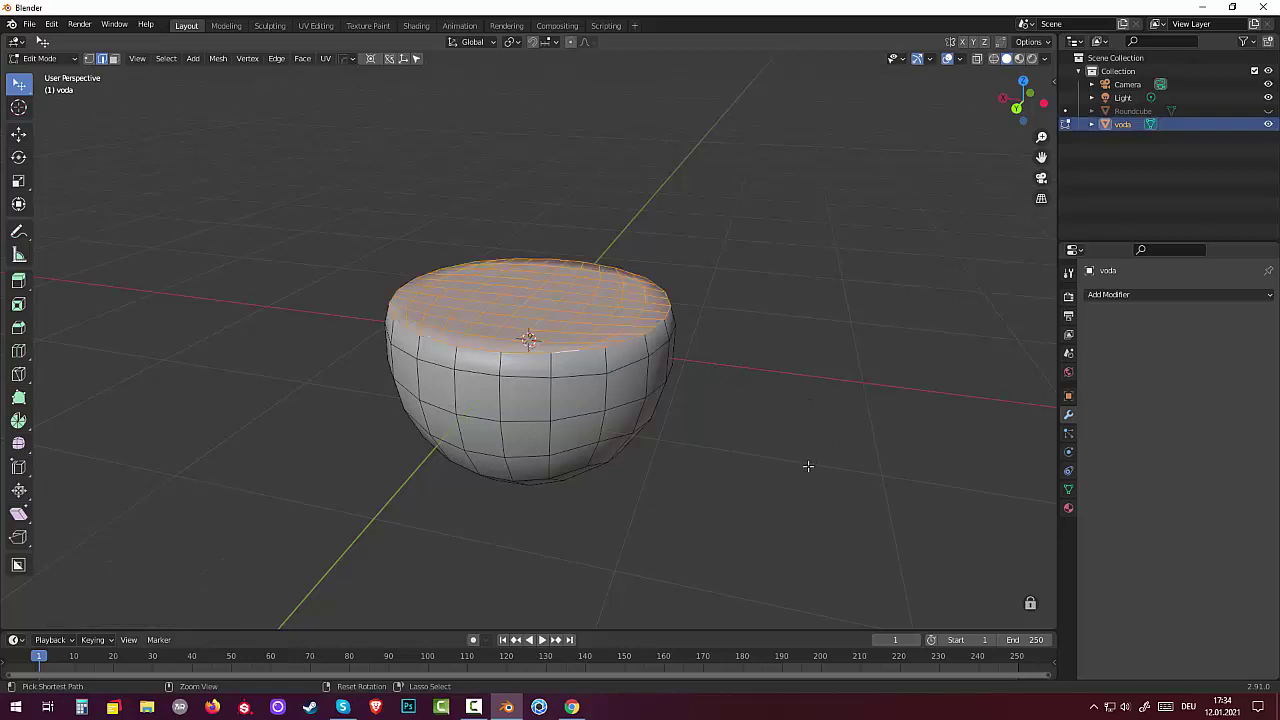
pyautogui.press('x')
pyautogui.click(808, 465)
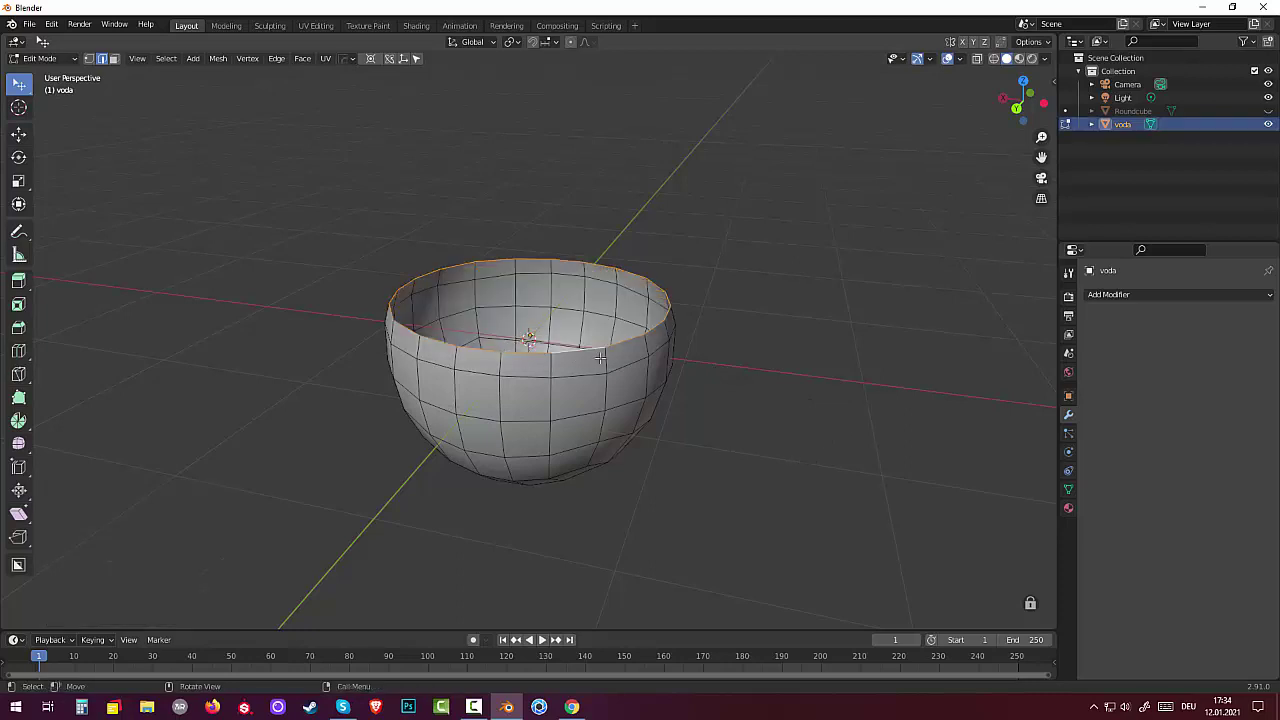
pyautogui.moveTo(600, 360); pyautogui.dragTo(603, 362)
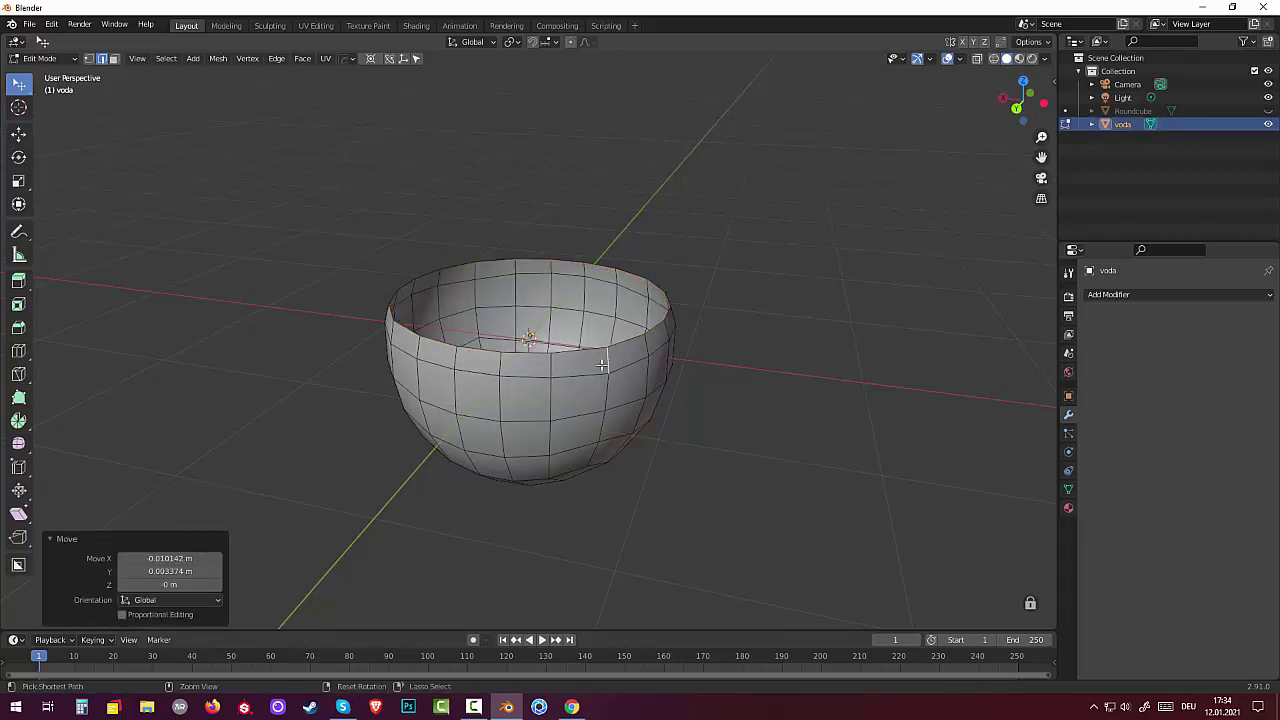
pyautogui.hotkey('ctrl', 'z')
# Slide the new edge loop to sit just below the rim
pyautogui.keyDown('alt'); pyautogui.click(605, 362); pyautogui.keyUp('alt')
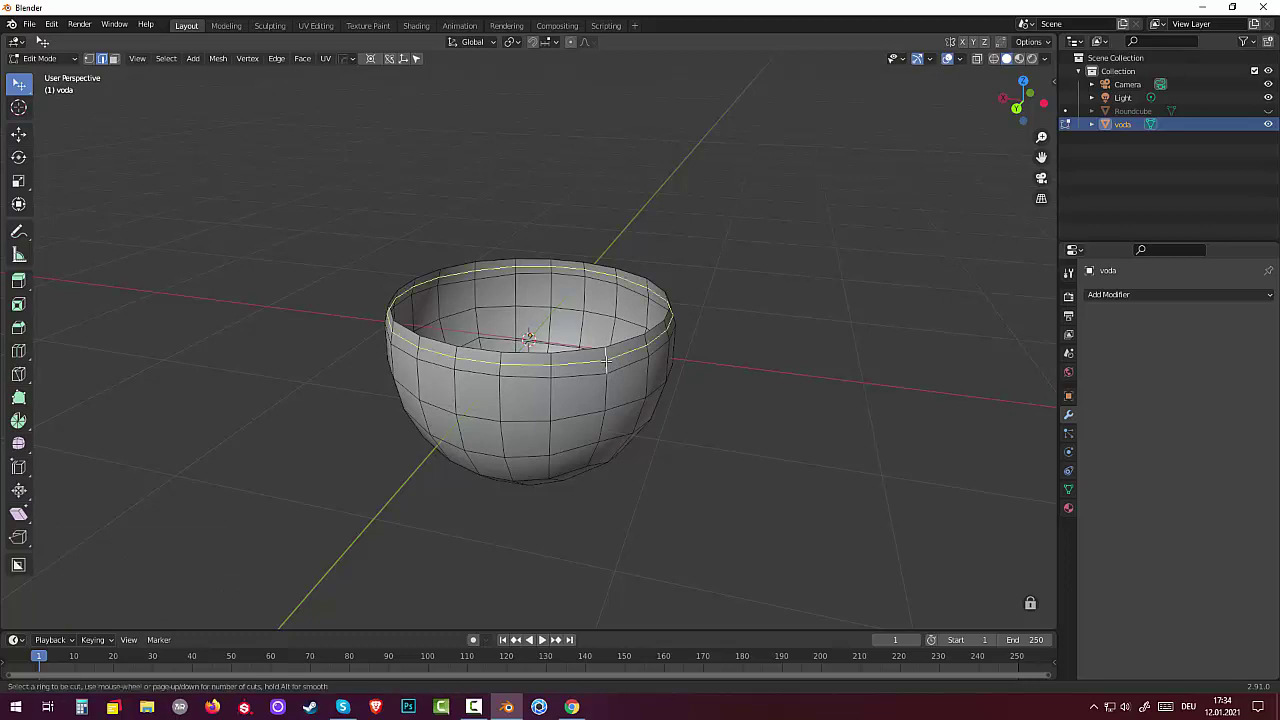
pyautogui.press('g')
pyautogui.press('g')
pyautogui.click(606, 352)
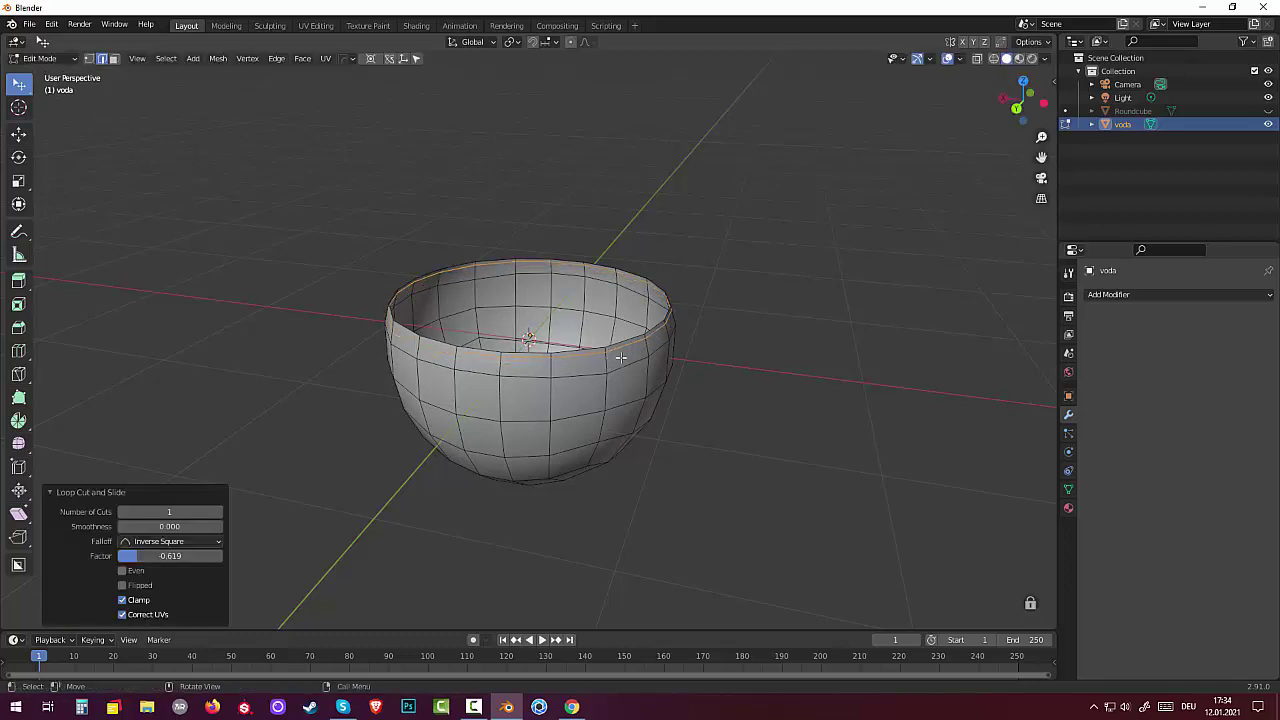
pyautogui.moveTo(606, 352); pyautogui.dragTo(589, 403, button='middle')
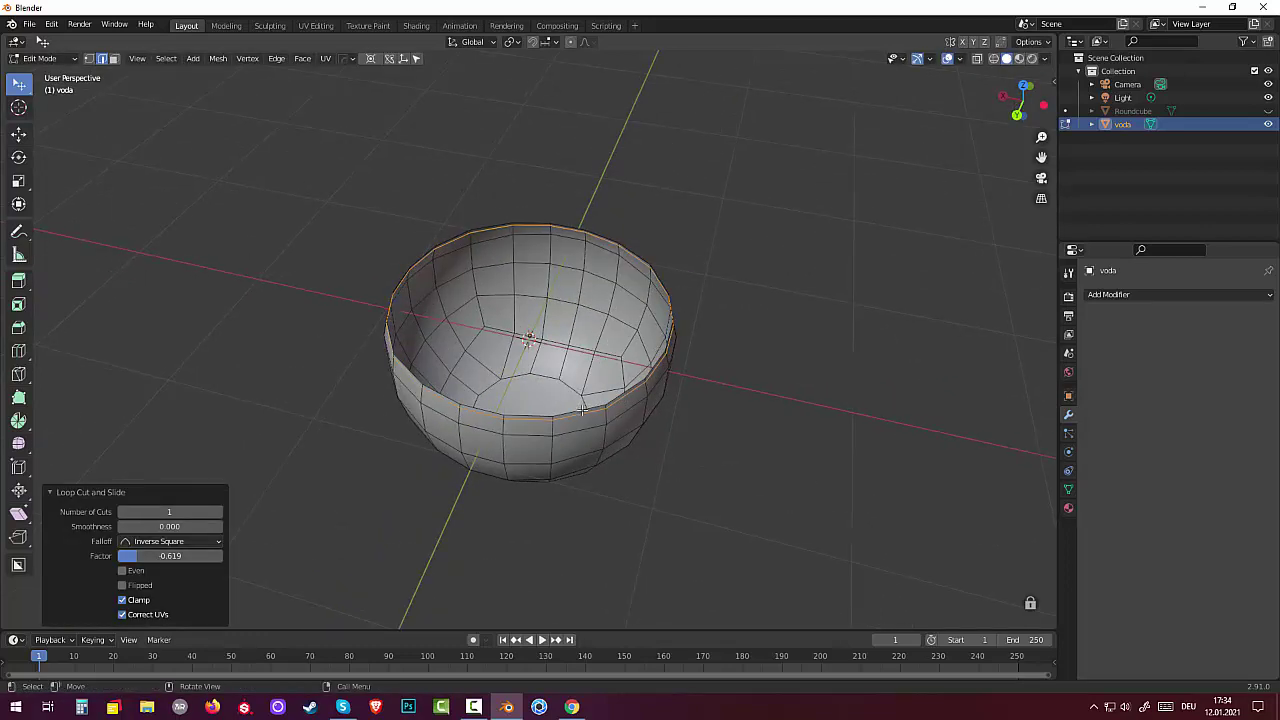
pyautogui.hotkey('alt', 'a')
# Grid Fill the top rim again and subdivide it into a denser flat surface
pyautogui.keyDown('alt'); pyautogui.click(583, 410); pyautogui.keyUp('alt')
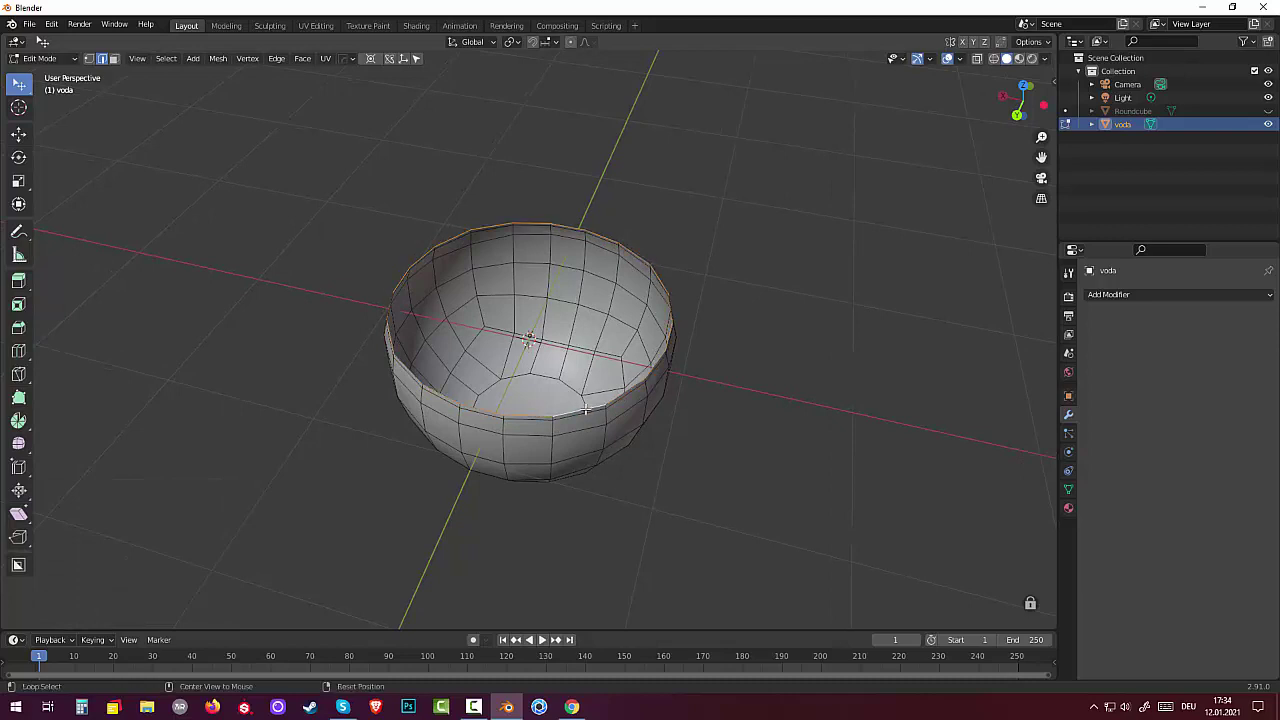
pyautogui.click(303, 59)
pyautogui.click(342, 218)
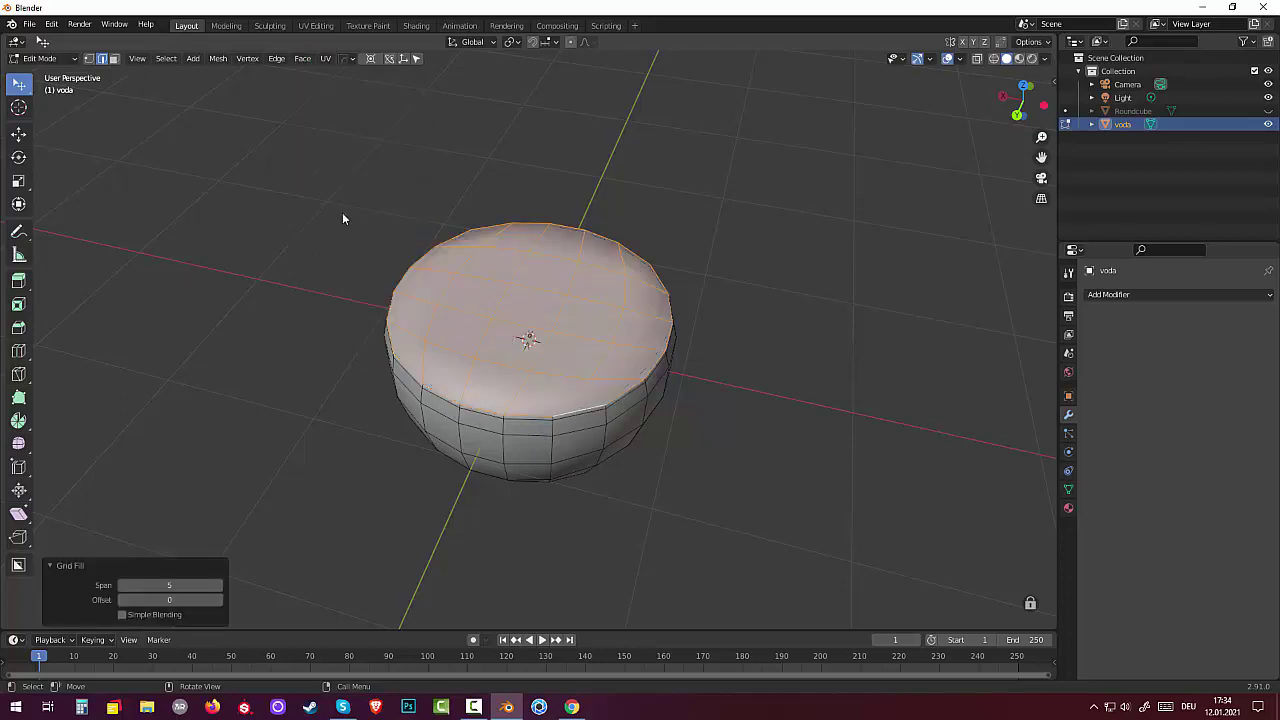
pyautogui.rightClick(612, 298)
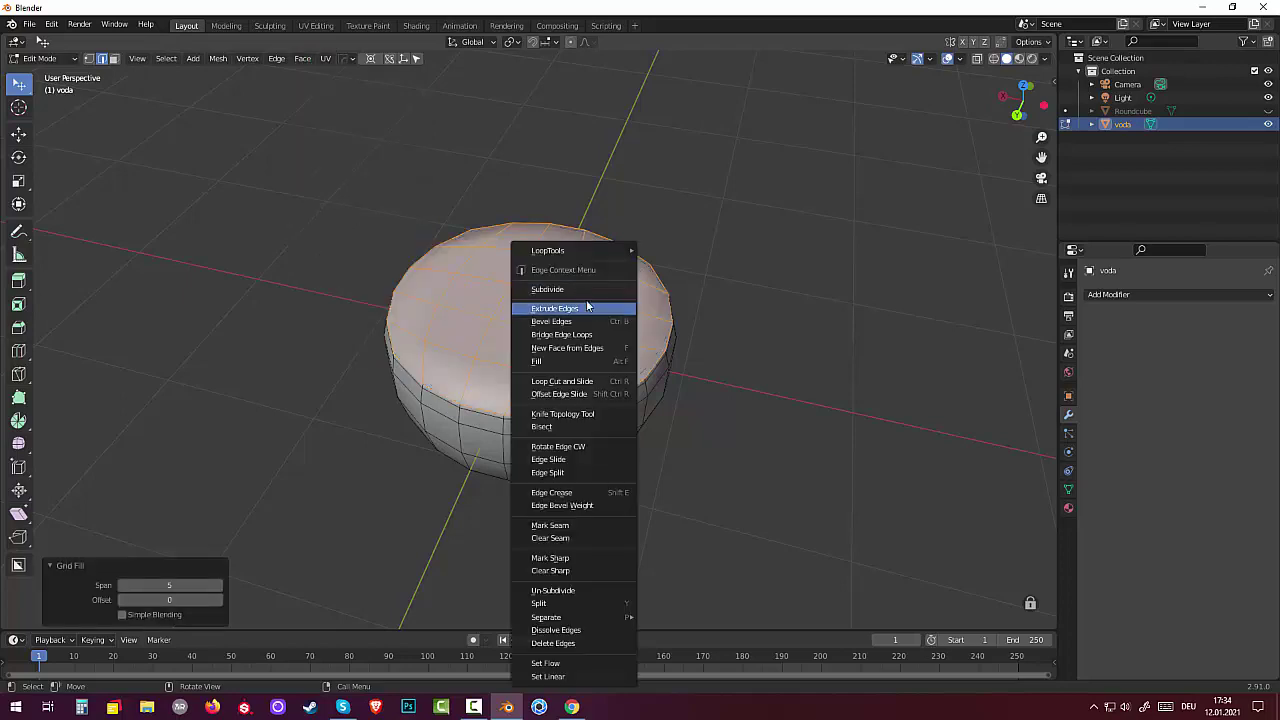
pyautogui.click(578, 290)
pyautogui.moveTo(583, 295)
pyautogui.mouseDown(button='middle')
pyautogui.moveTo(731, 323)
pyautogui.moveTo(748, 306)
pyautogui.moveTo(731, 306)
pyautogui.mouseUp(button='middle')
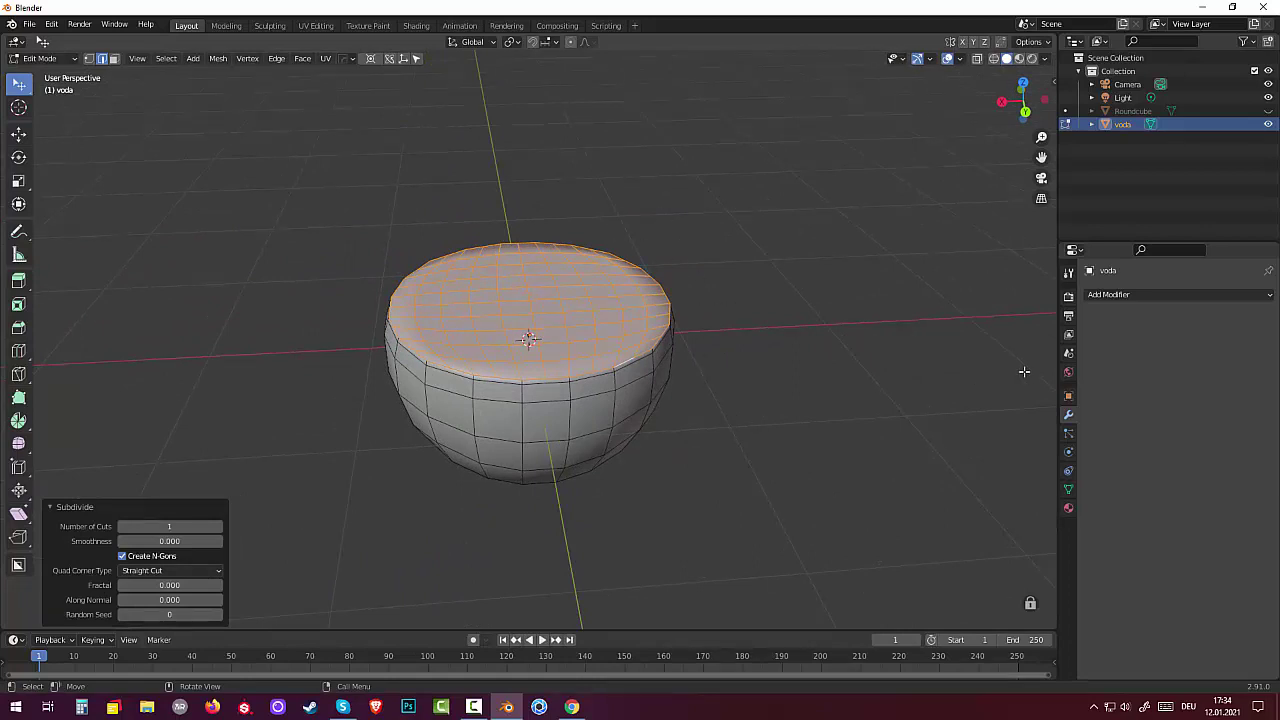
# Add vertex group 'Group', assign the top surface at weight 1.000, then open Add Modifier
pyautogui.click(1069, 488)
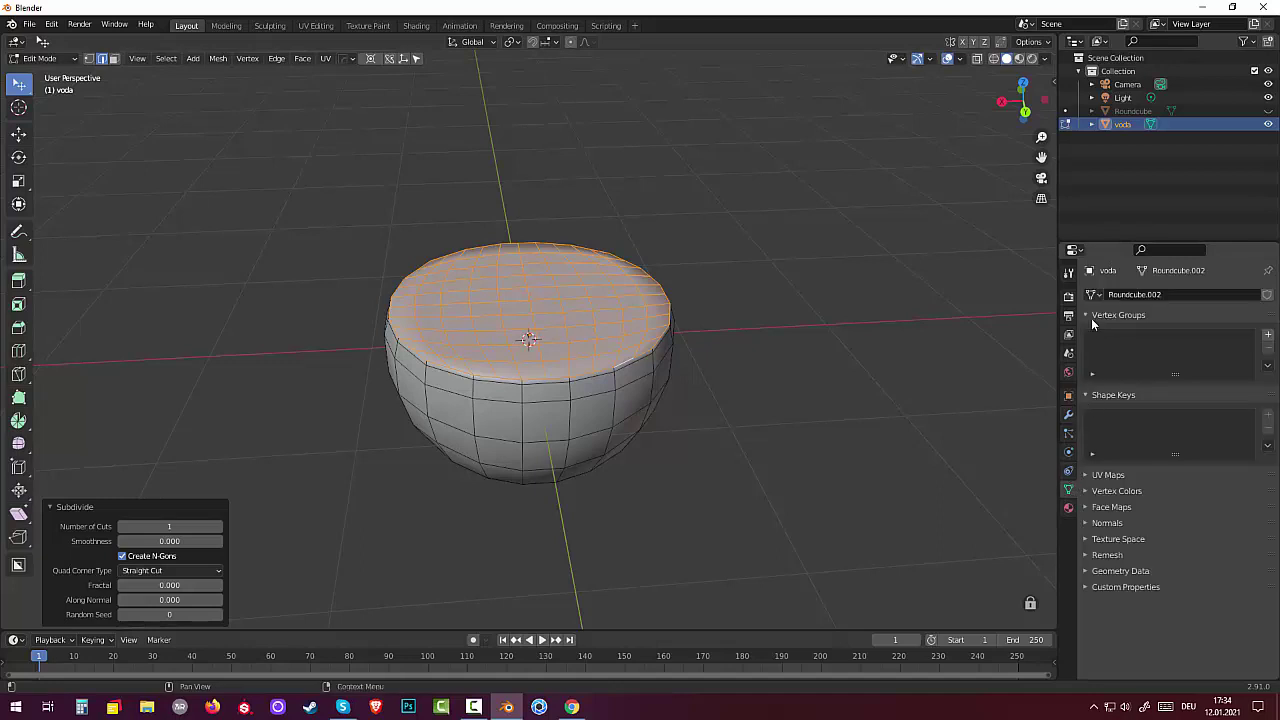
pyautogui.click(1268, 338)
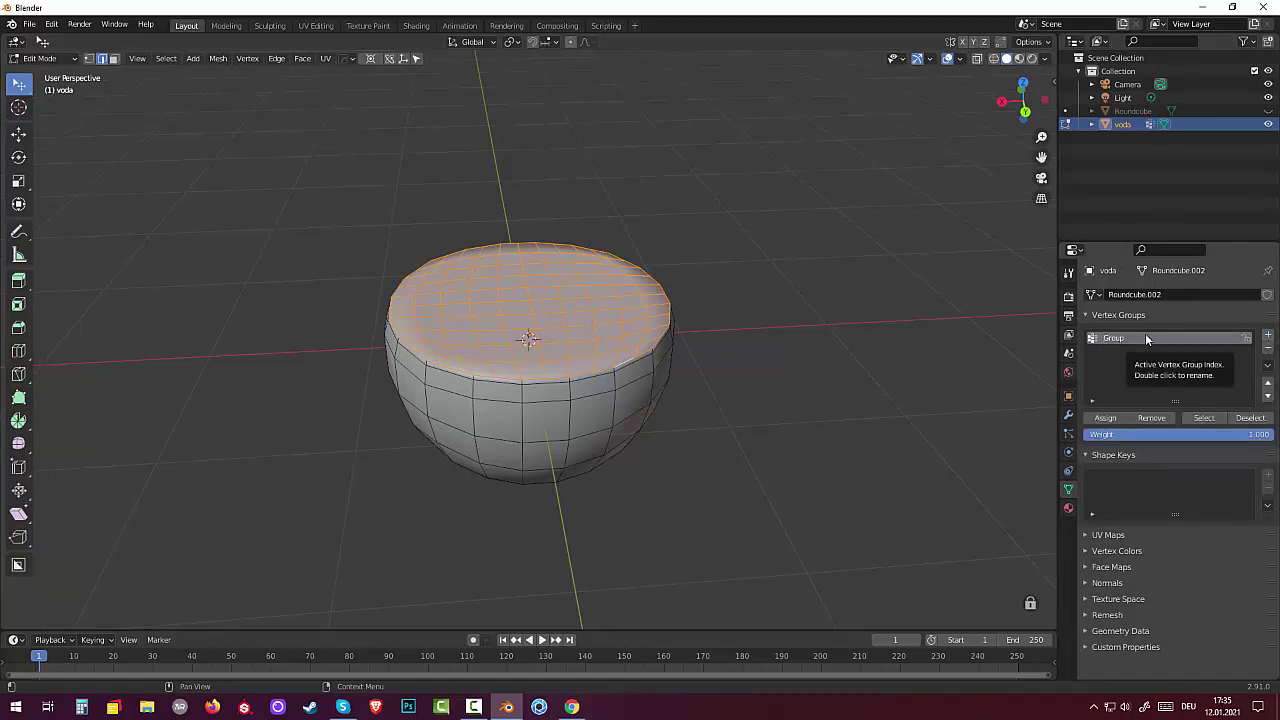
pyautogui.click(1104, 419)
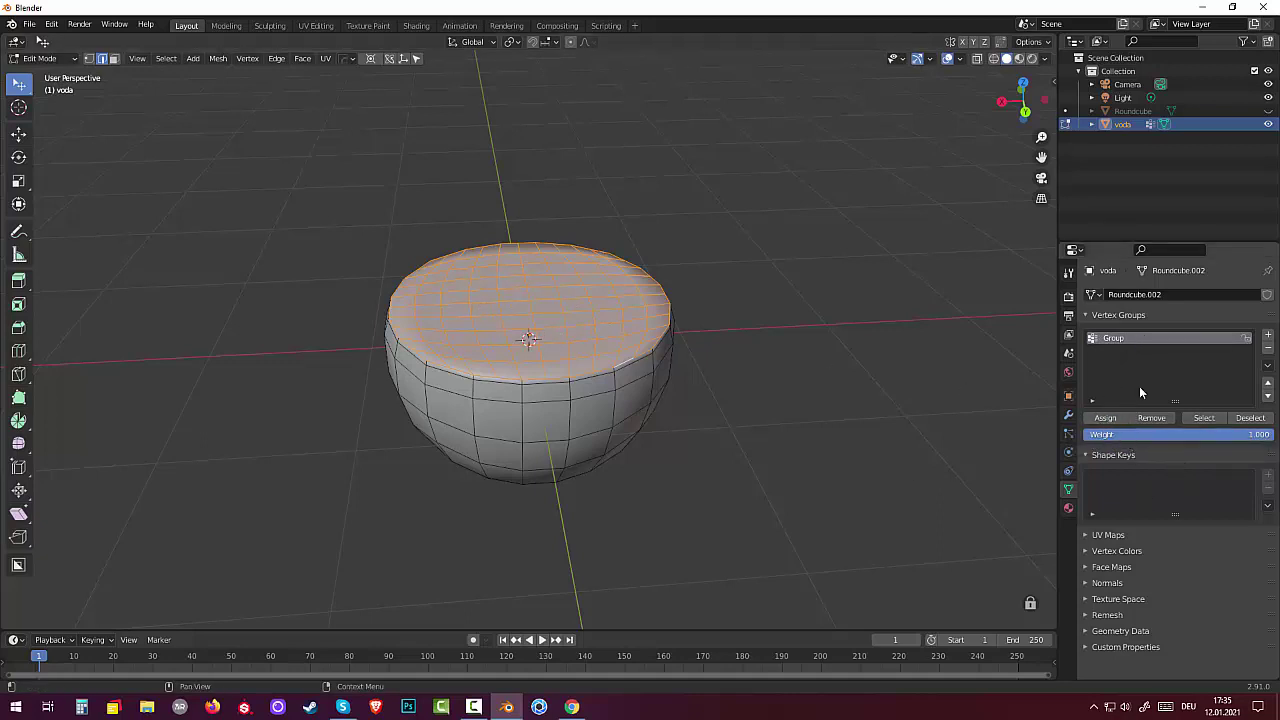
pyautogui.press('Tab')
pyautogui.press('Tab')
pyautogui.click(1068, 421)
pyautogui.click(1122, 294)
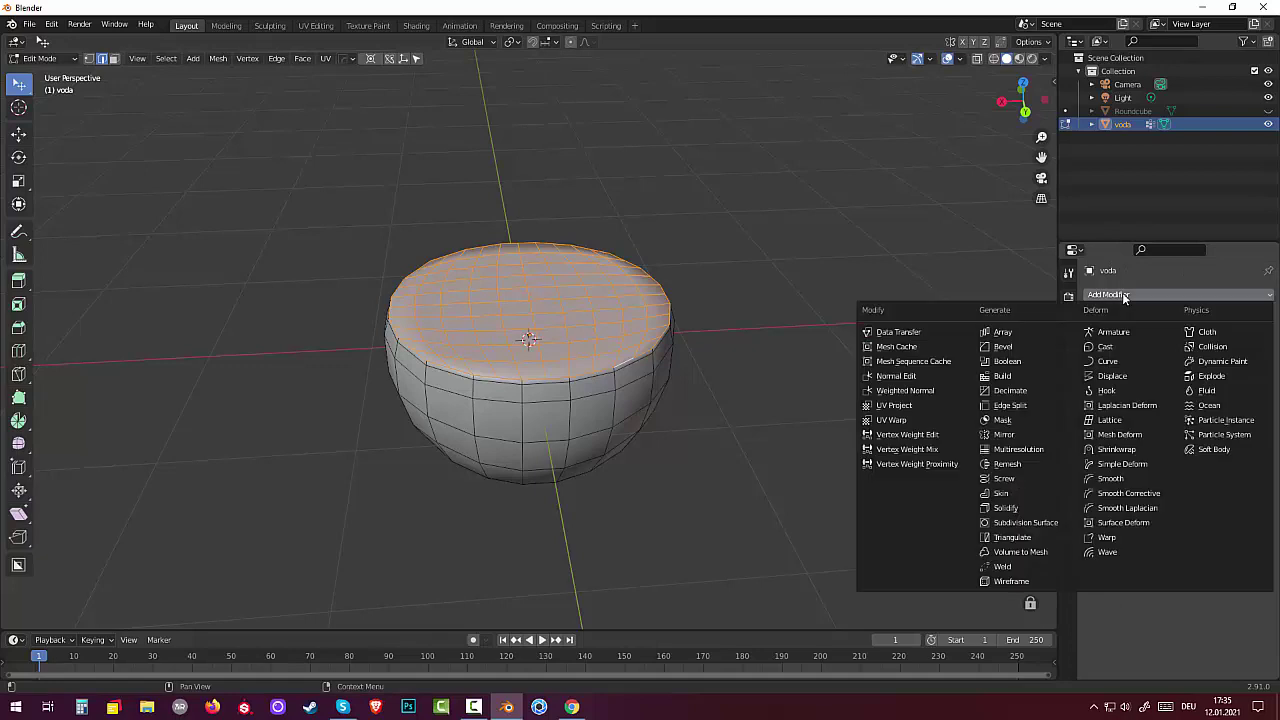
# Add a Displace modifier to the water with Strength 0.1, limited to the Group vertex group
pyautogui.click(1120, 376)
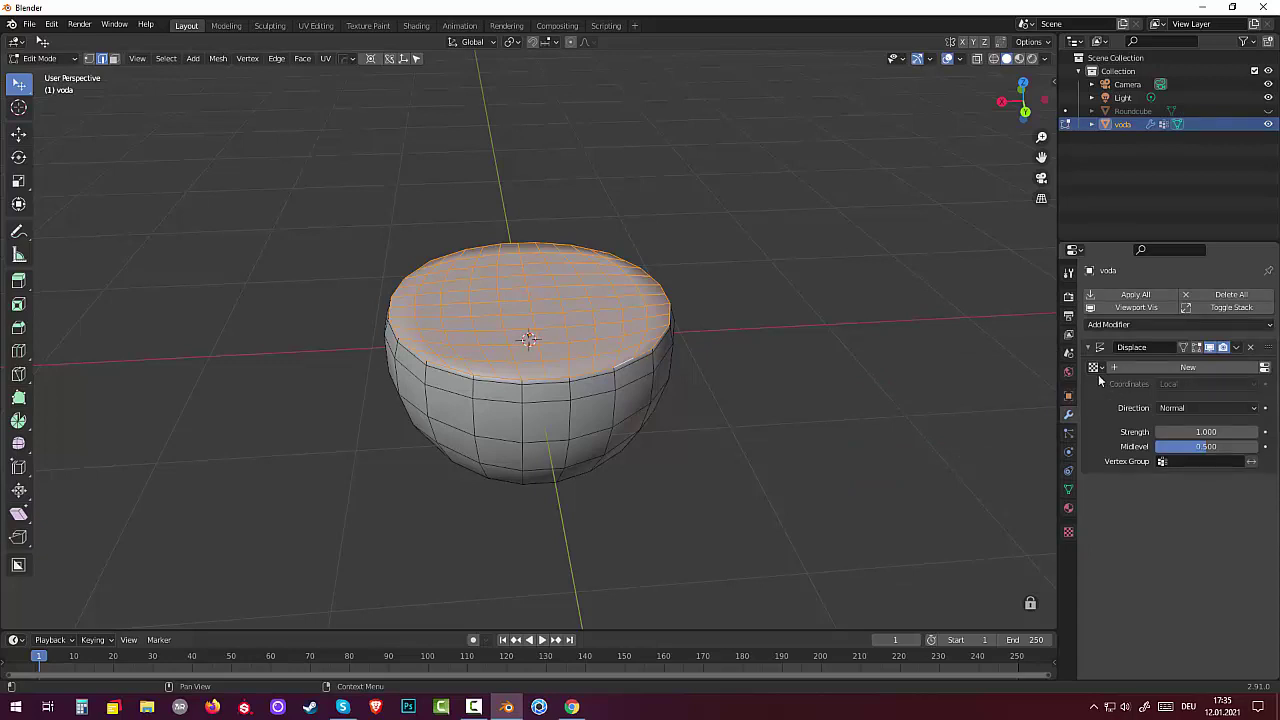
pyautogui.click(1210, 432)
pyautogui.write('0.1')
pyautogui.press('Return')
pyautogui.click(1162, 463)
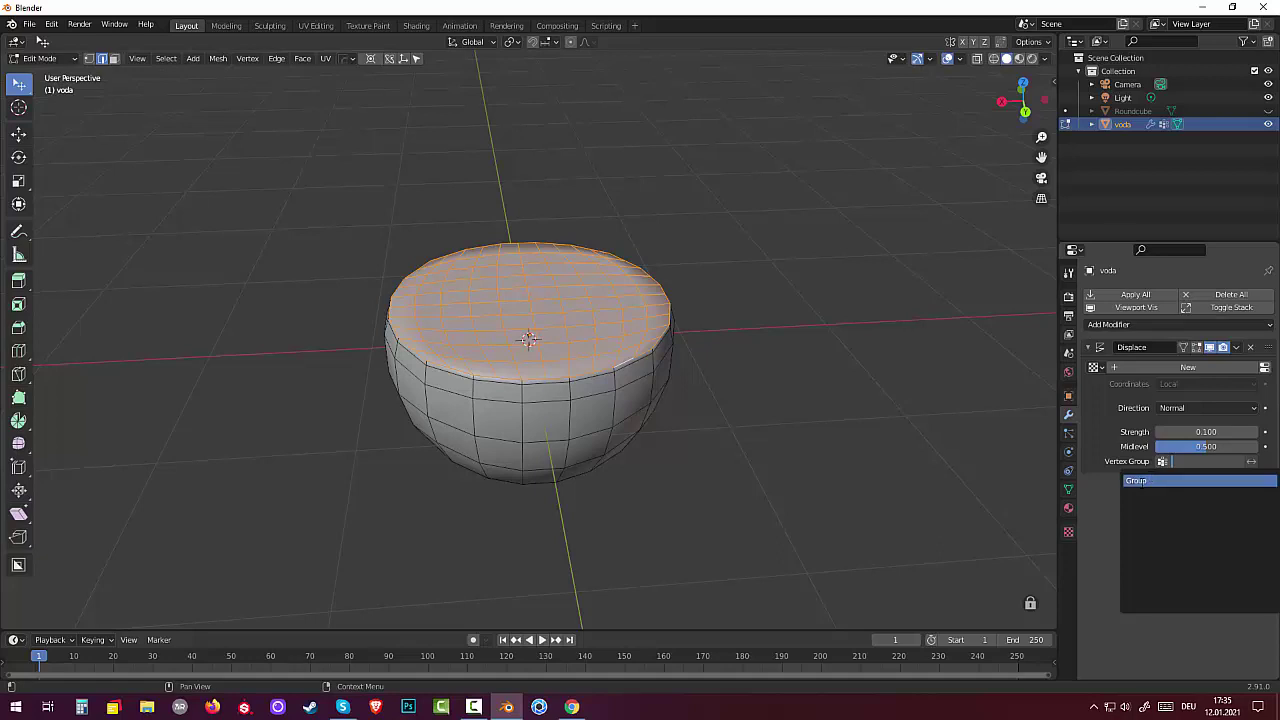
pyautogui.click(1142, 481)
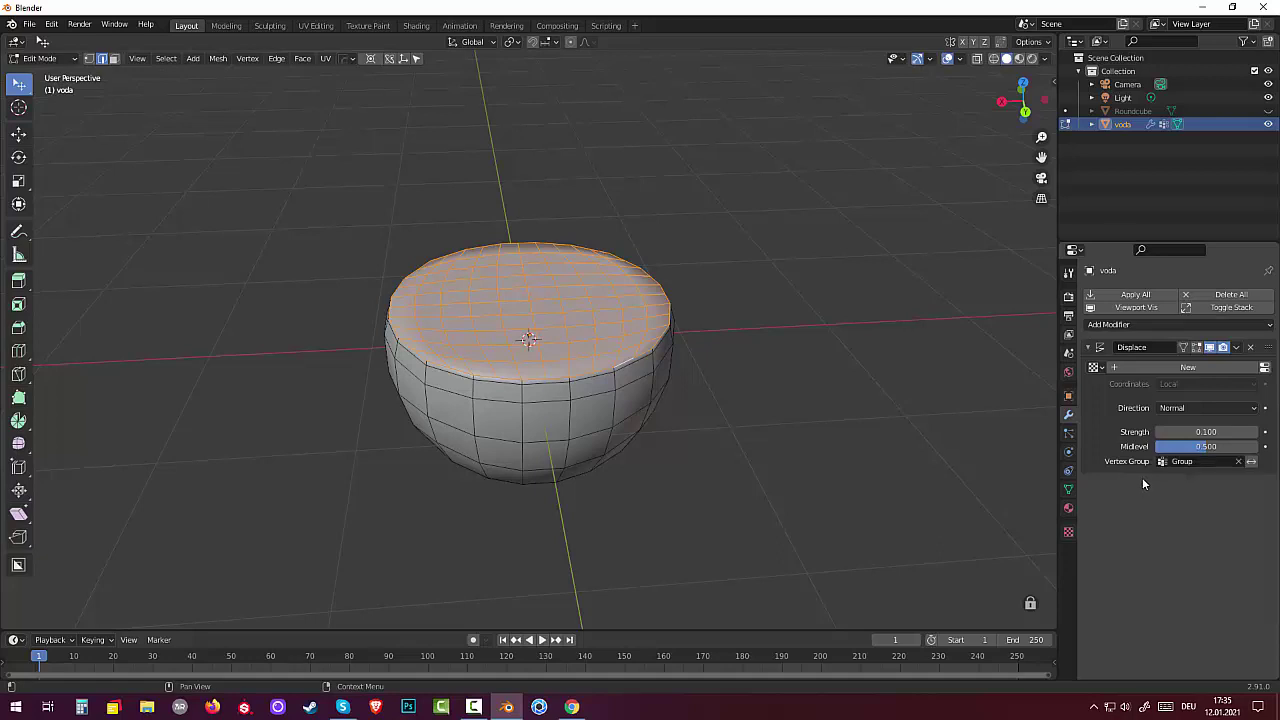
# Create a new displacement texture and set its type to Clouds
pyautogui.click(1265, 368)
pyautogui.click(1191, 314)
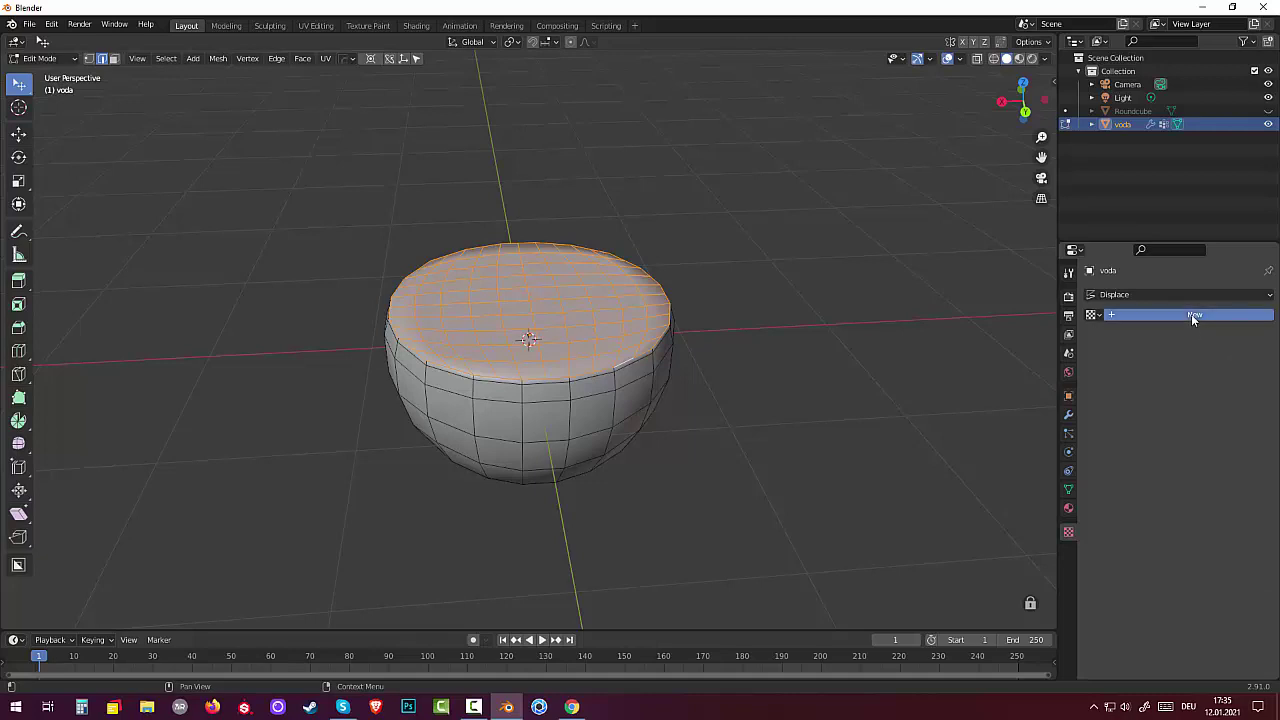
pyautogui.click(1146, 336)
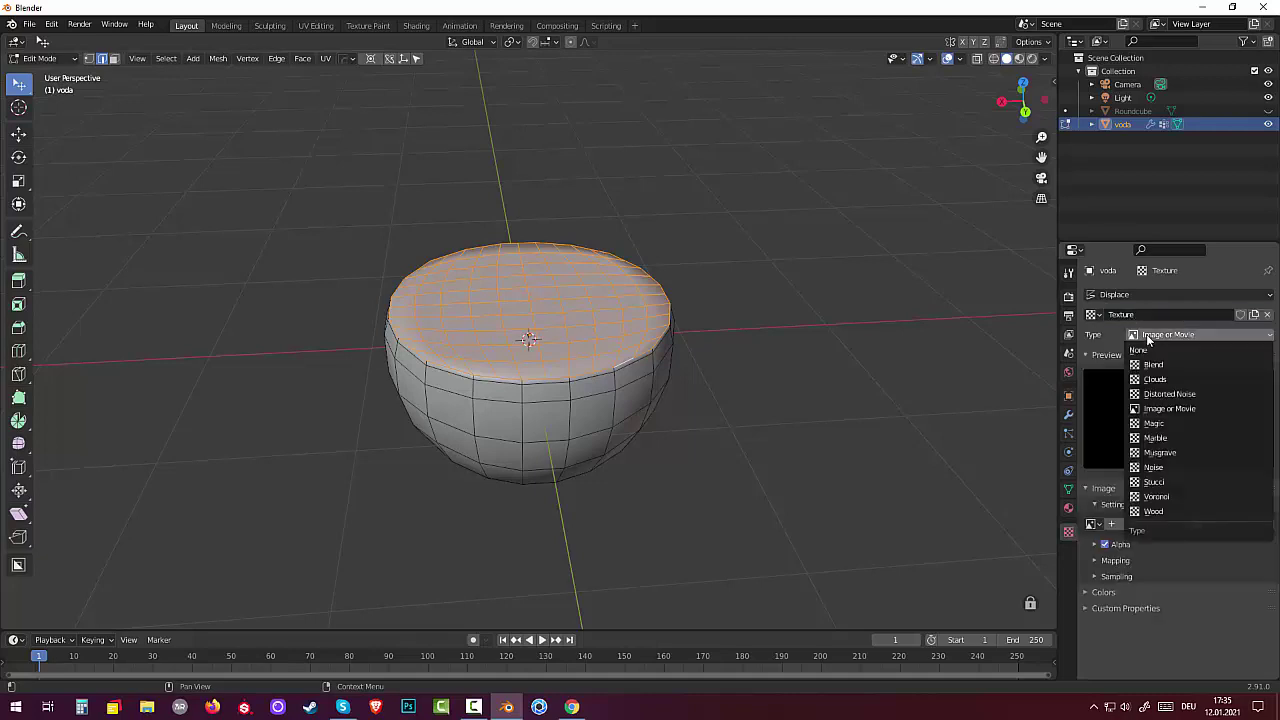
pyautogui.click(1154, 381)
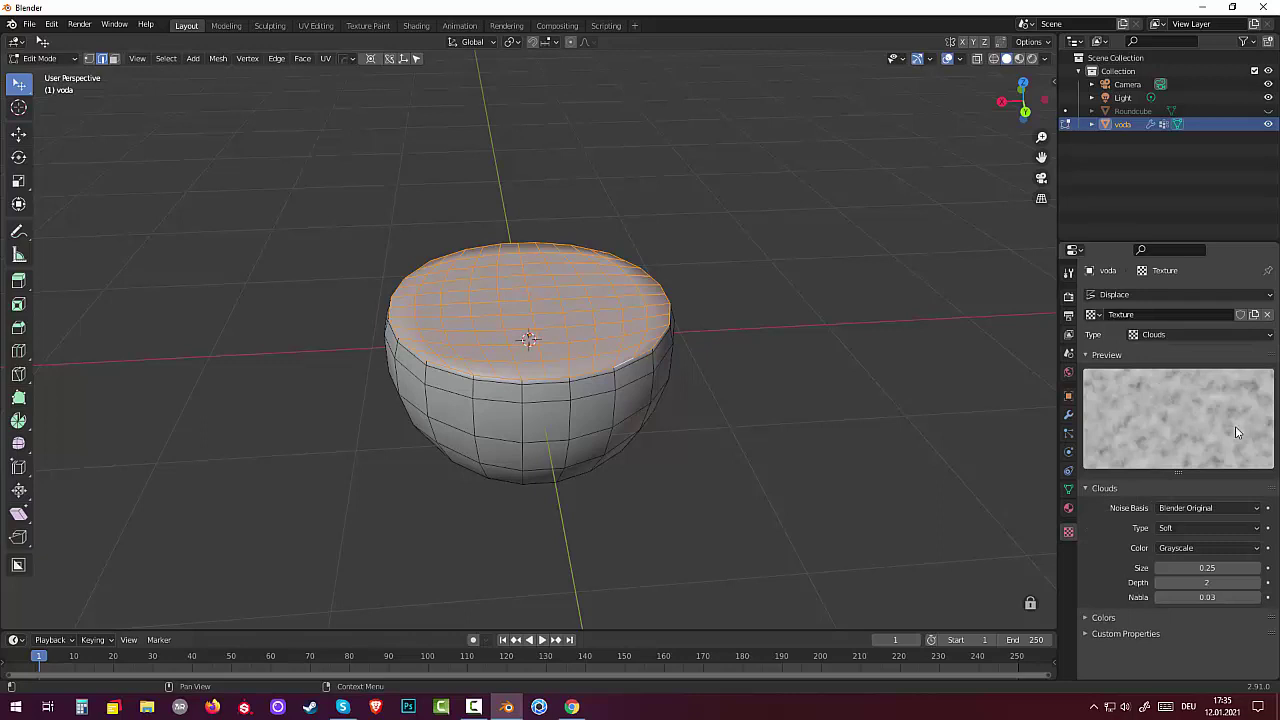
pyautogui.click(40, 58)
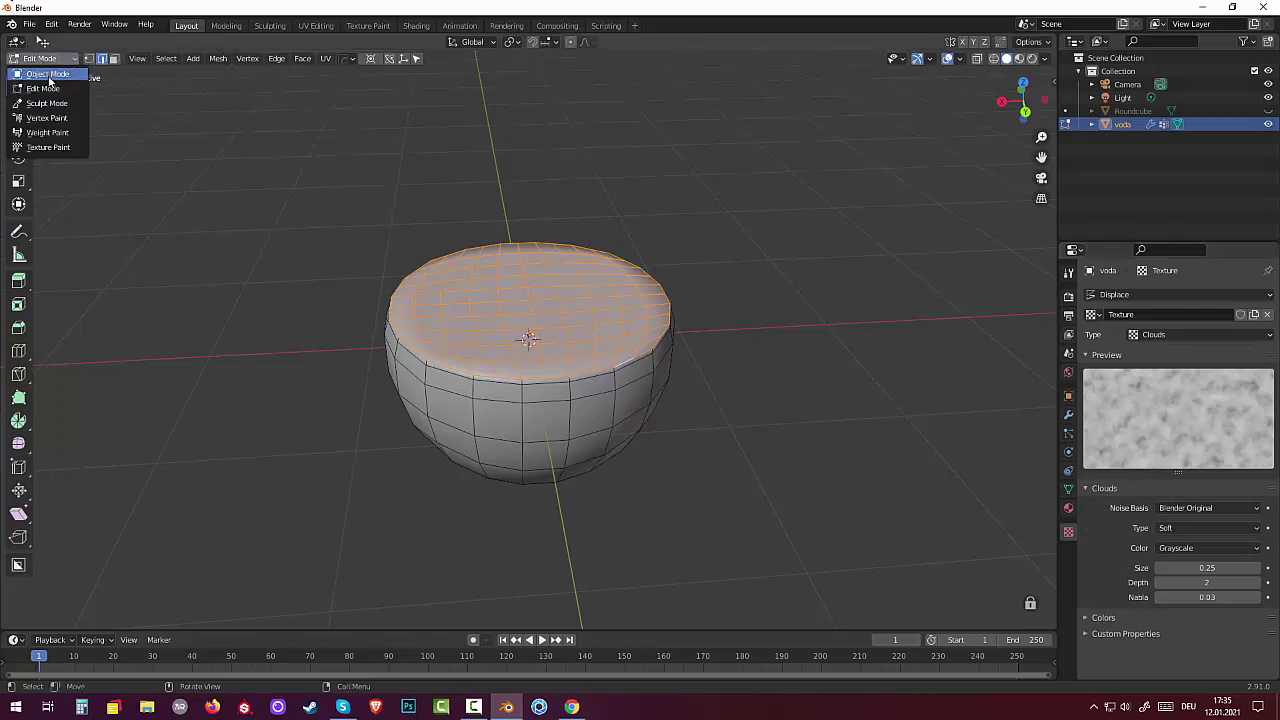
# Return to Object Mode and set the Clouds texture size to 0.58
pyautogui.click(50, 75)
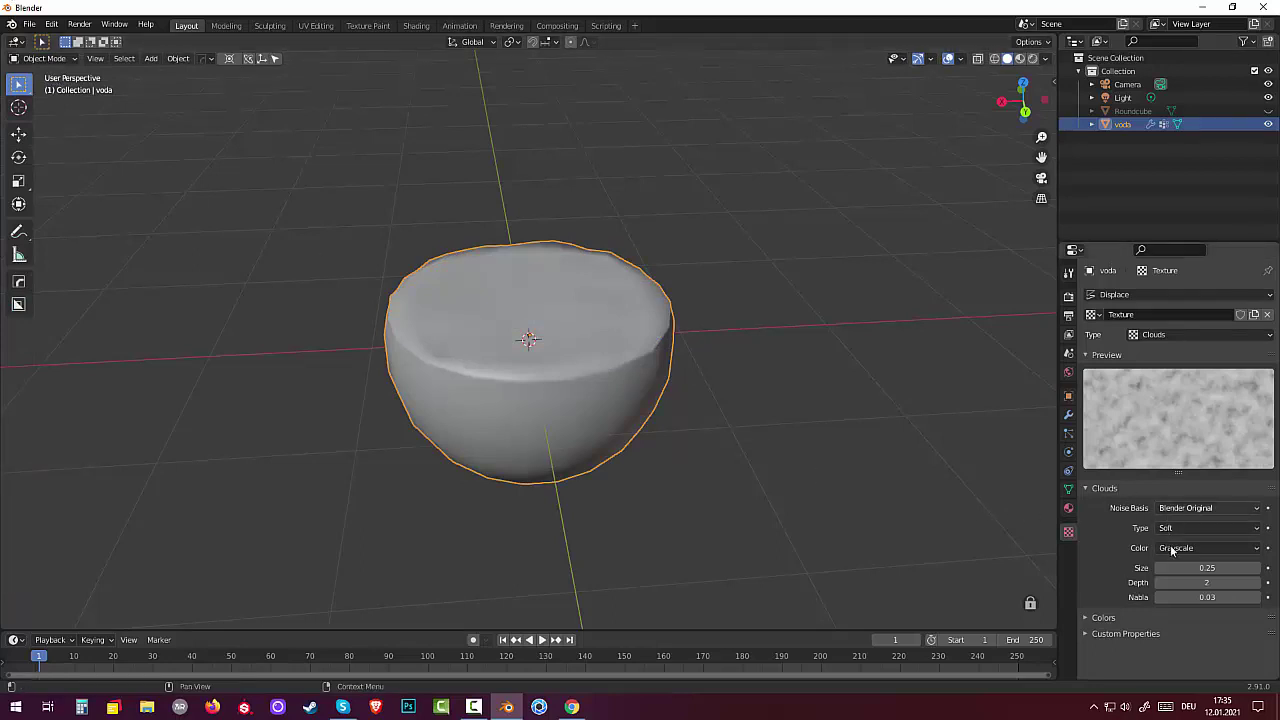
pyautogui.moveTo(1207, 568)
pyautogui.mouseDown()
pyautogui.moveTo(1256, 568)
pyautogui.moveTo(1184, 568)
pyautogui.moveTo(1258, 568)
pyautogui.moveTo(1228, 568)
pyautogui.mouseUp()
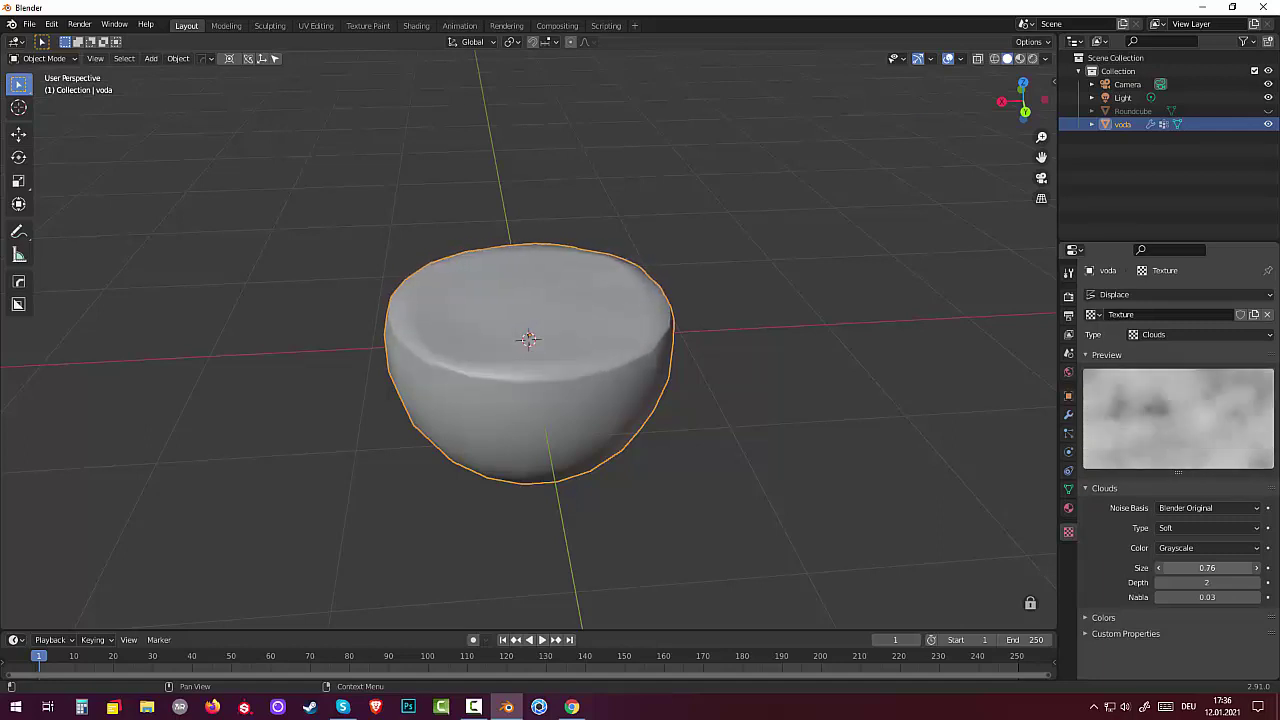
pyautogui.moveTo(1228, 568); pyautogui.dragTo(1200, 568)
pyautogui.moveTo(816, 451)
pyautogui.mouseDown(button='middle')
pyautogui.moveTo(745, 411)
pyautogui.moveTo(748, 430)
pyautogui.mouseUp(button='middle')
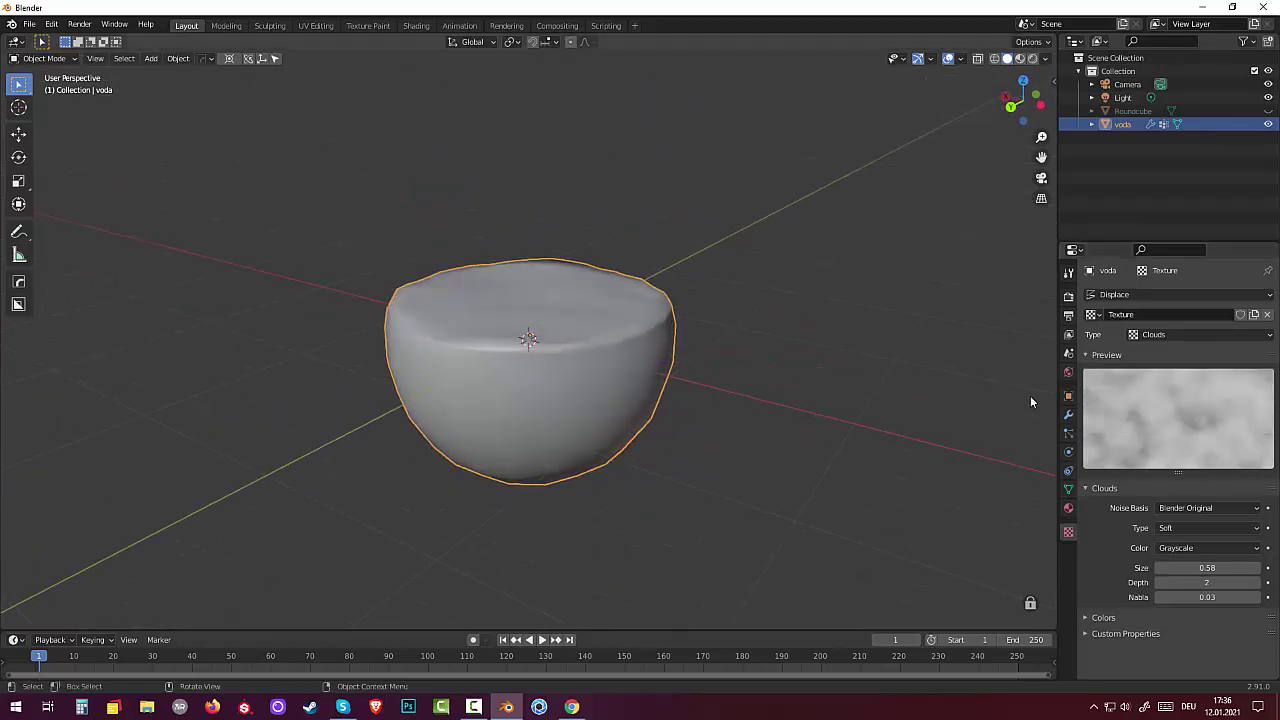
# Smooth the water with a Subdivision Surface modifier and unhide the Roundcube pot
pyautogui.click(1067, 416)
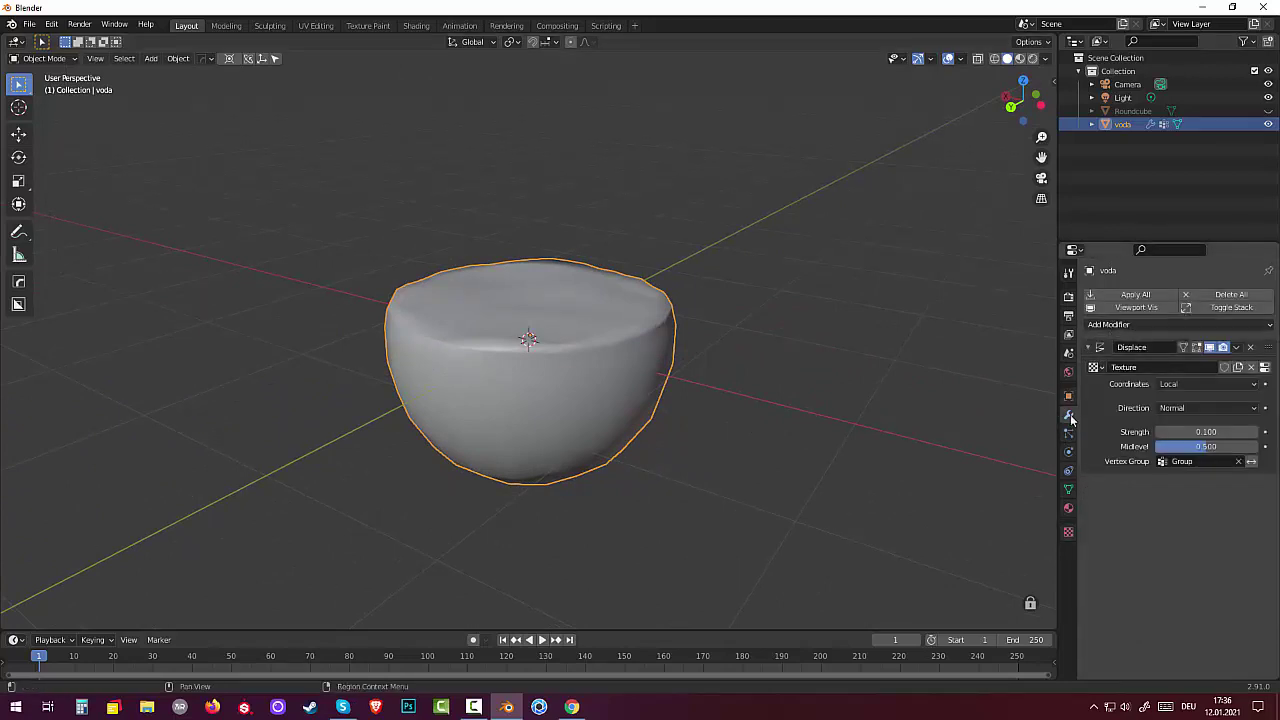
pyautogui.click(1108, 326)
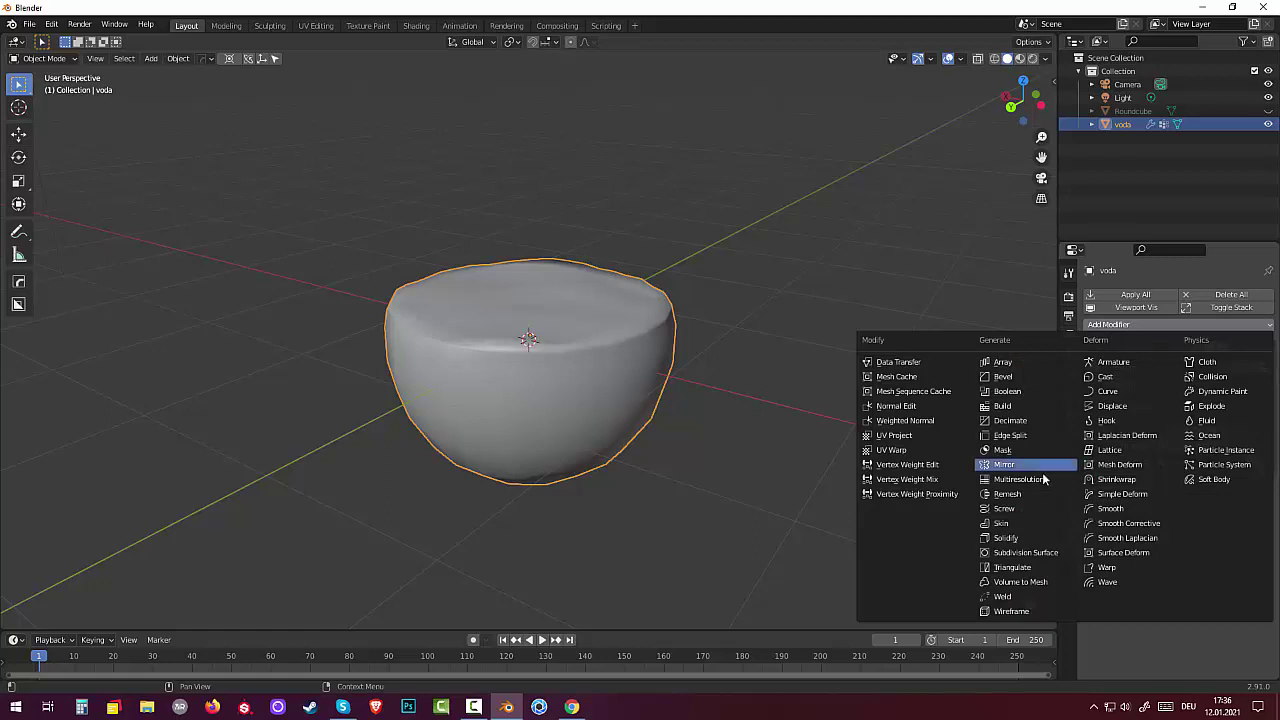
pyautogui.click(1027, 553)
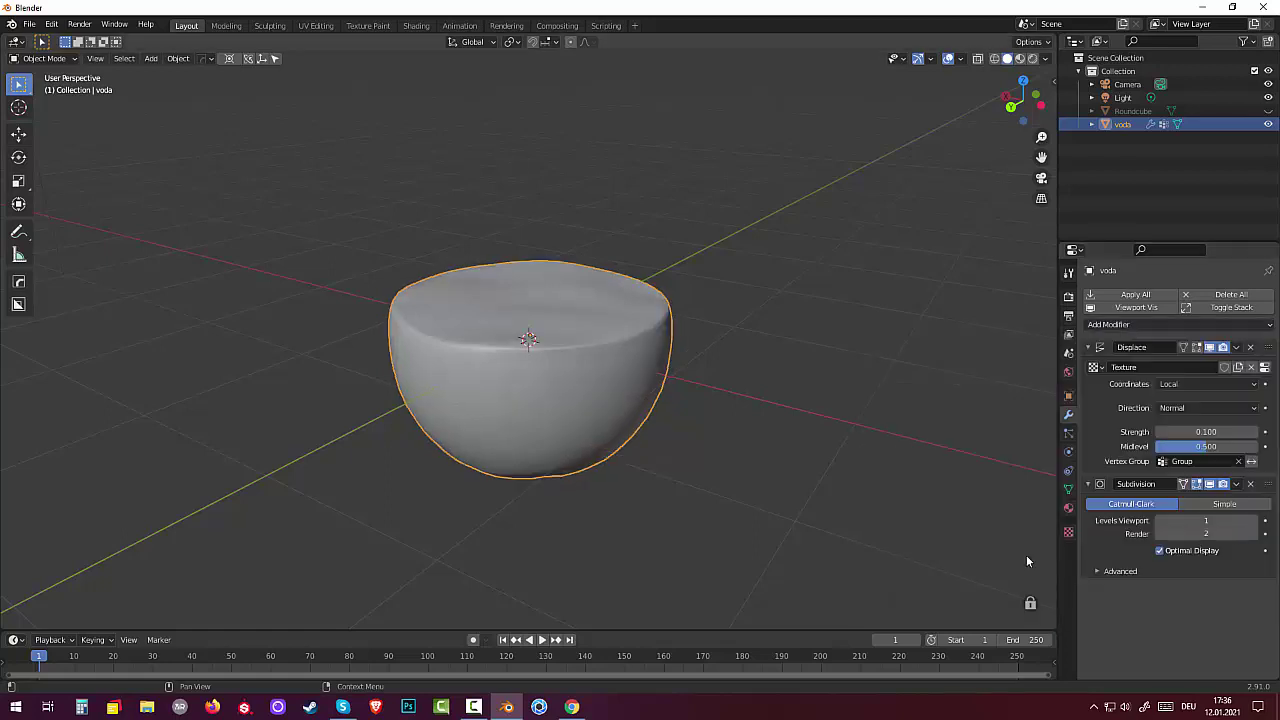
pyautogui.moveTo(777, 456)
pyautogui.mouseDown(button='middle')
pyautogui.moveTo(781, 491)
pyautogui.moveTo(788, 455)
pyautogui.mouseUp(button='middle')
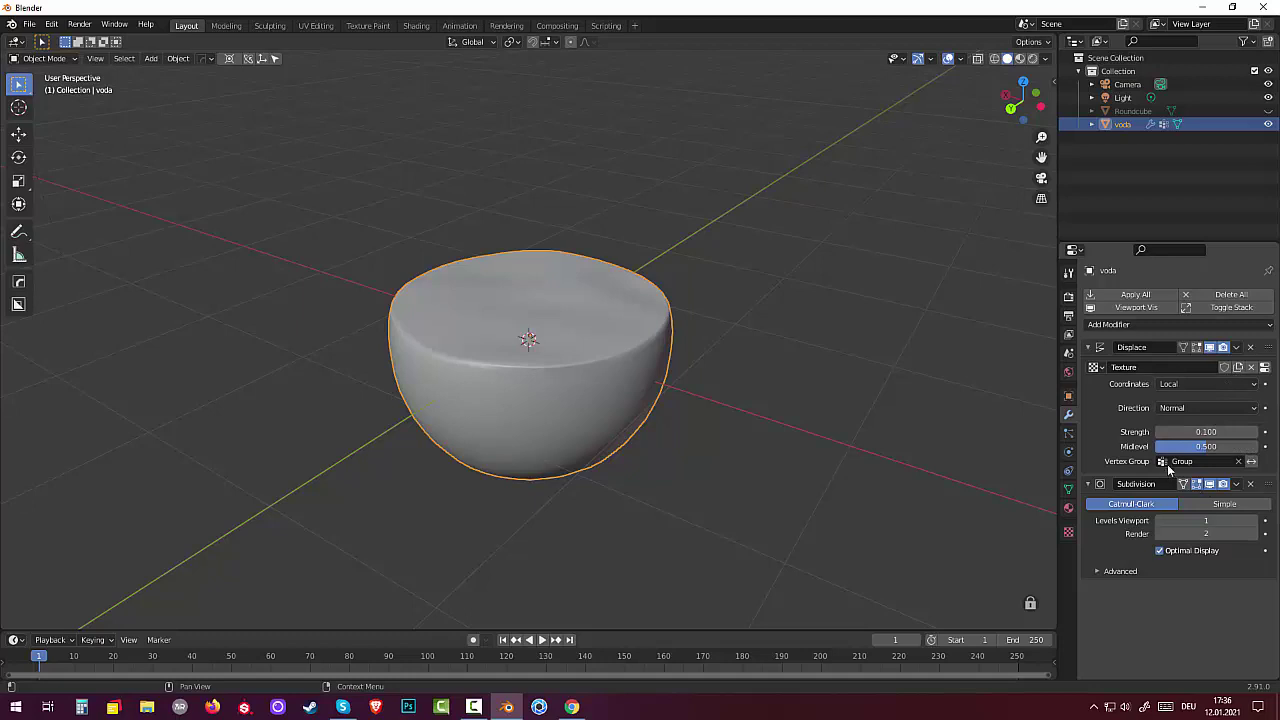
pyautogui.click(713, 369)
pyautogui.moveTo(713, 369)
pyautogui.mouseDown(button='middle')
pyautogui.moveTo(452, 249)
pyautogui.moveTo(554, 249)
pyautogui.moveTo(518, 237)
pyautogui.moveTo(520, 285)
pyautogui.mouseUp(button='middle')
pyautogui.moveTo(657, 394); pyautogui.dragTo(655, 400, button='middle')
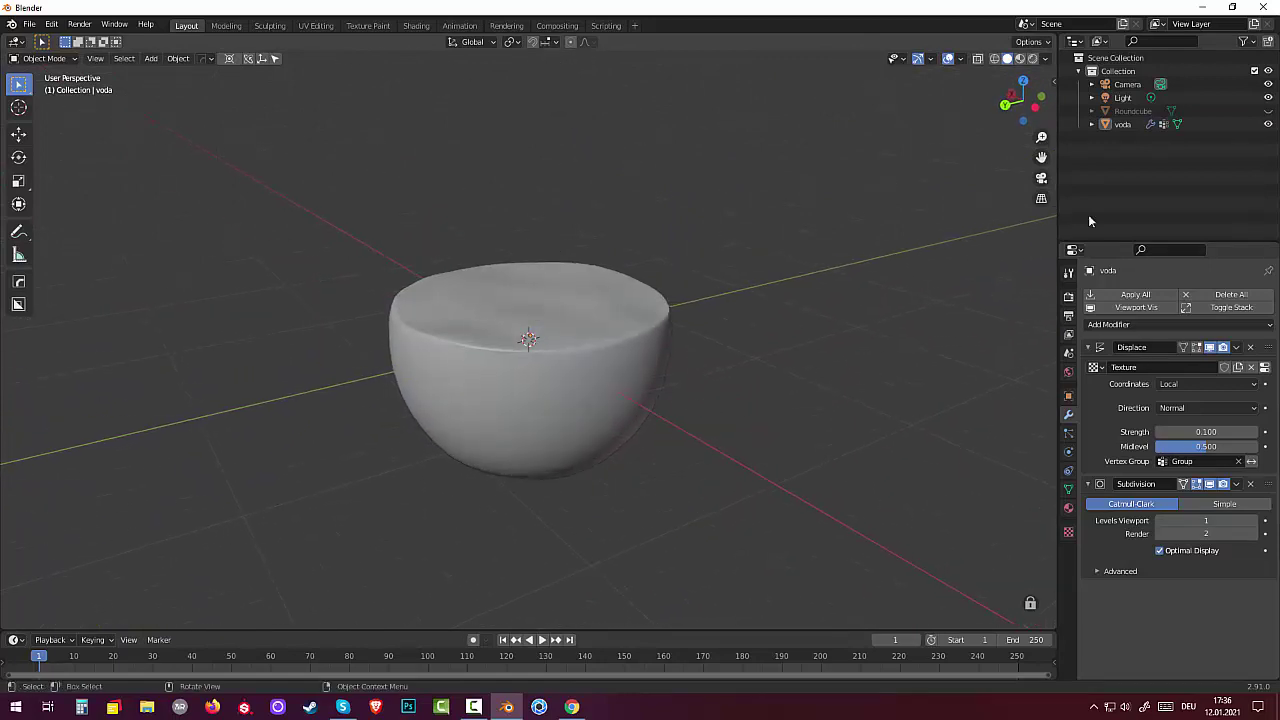
pyautogui.click(1270, 117)
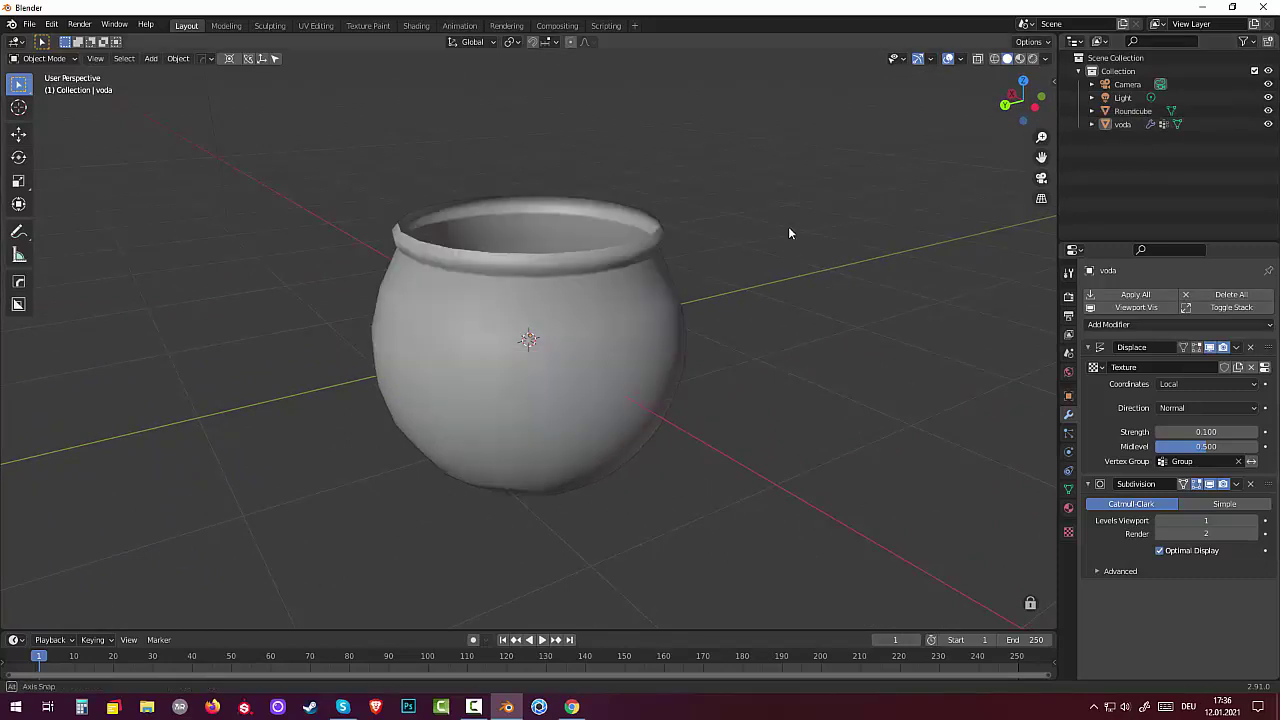
pyautogui.moveTo(788, 226)
pyautogui.mouseDown(button='middle')
pyautogui.moveTo(791, 213)
pyautogui.moveTo(782, 233)
pyautogui.mouseUp(button='middle')
# Select the Roundcube pot and add a Subdivision Surface modifier
pyautogui.click(593, 278)
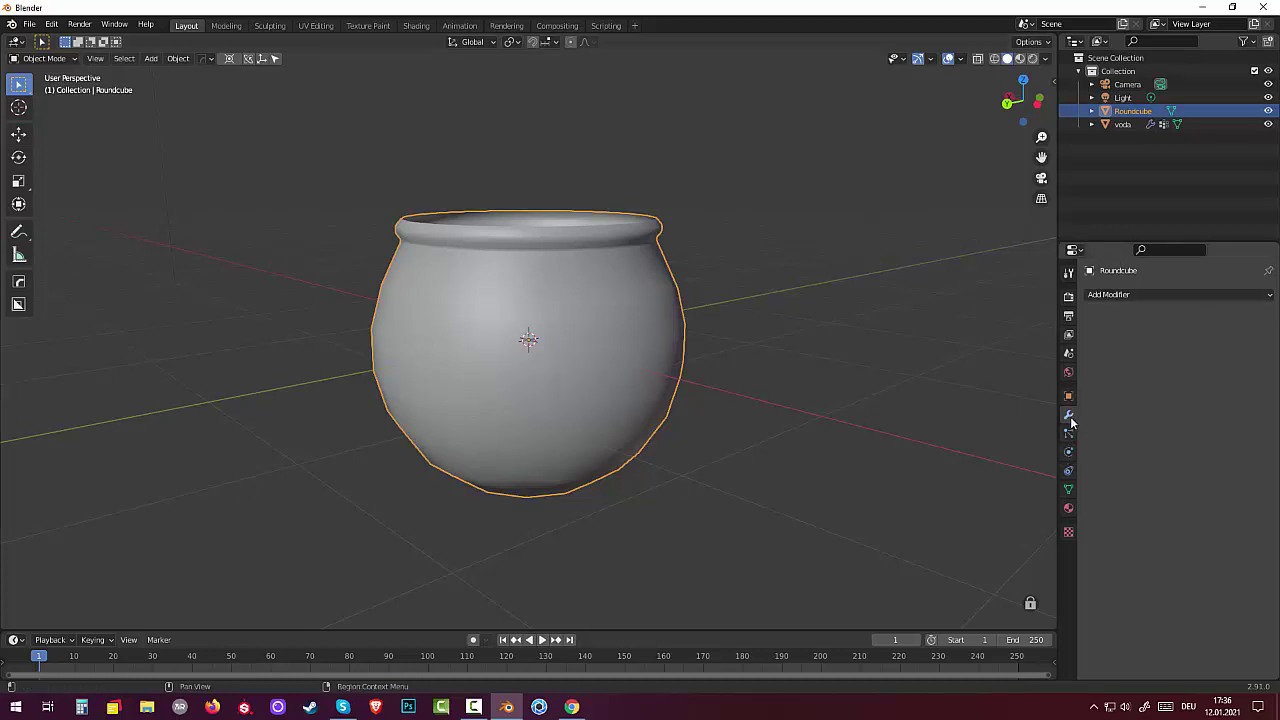
pyautogui.click(1114, 295)
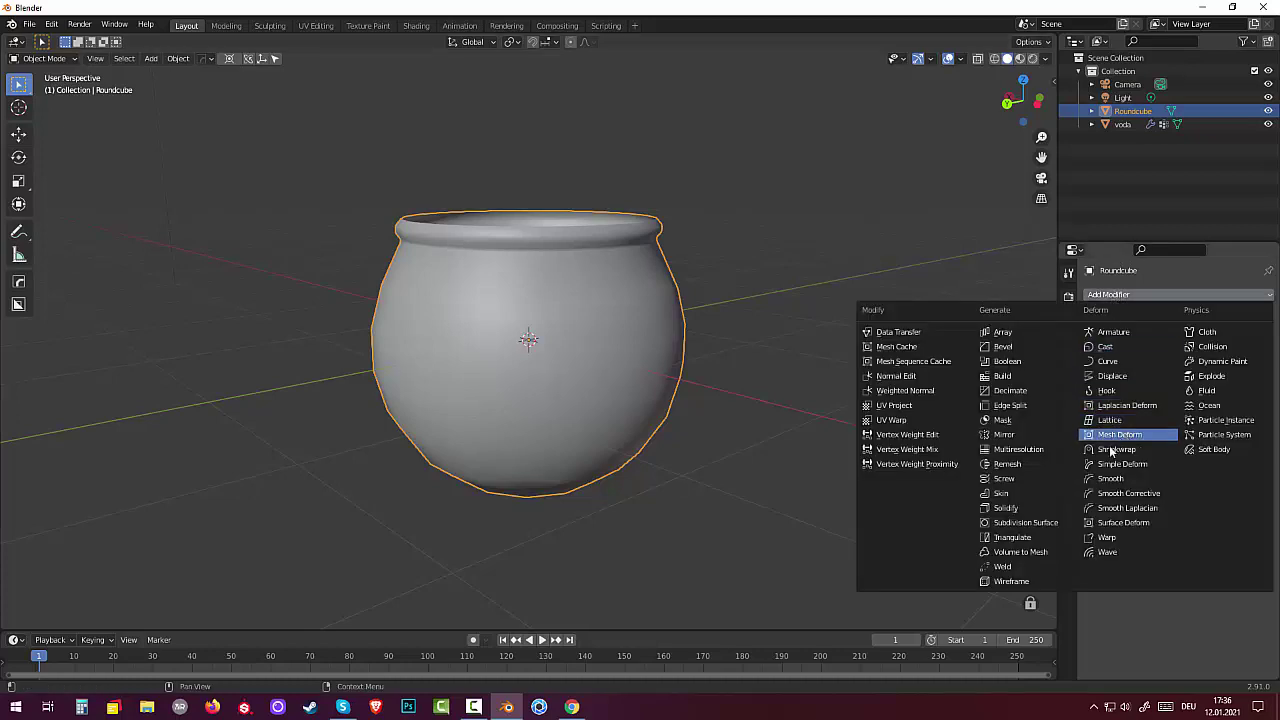
pyautogui.click(1025, 522)
pyautogui.moveTo(1026, 523)
pyautogui.mouseDown(button='middle')
pyautogui.moveTo(673, 435)
pyautogui.moveTo(814, 386)
pyautogui.mouseUp(button='middle')
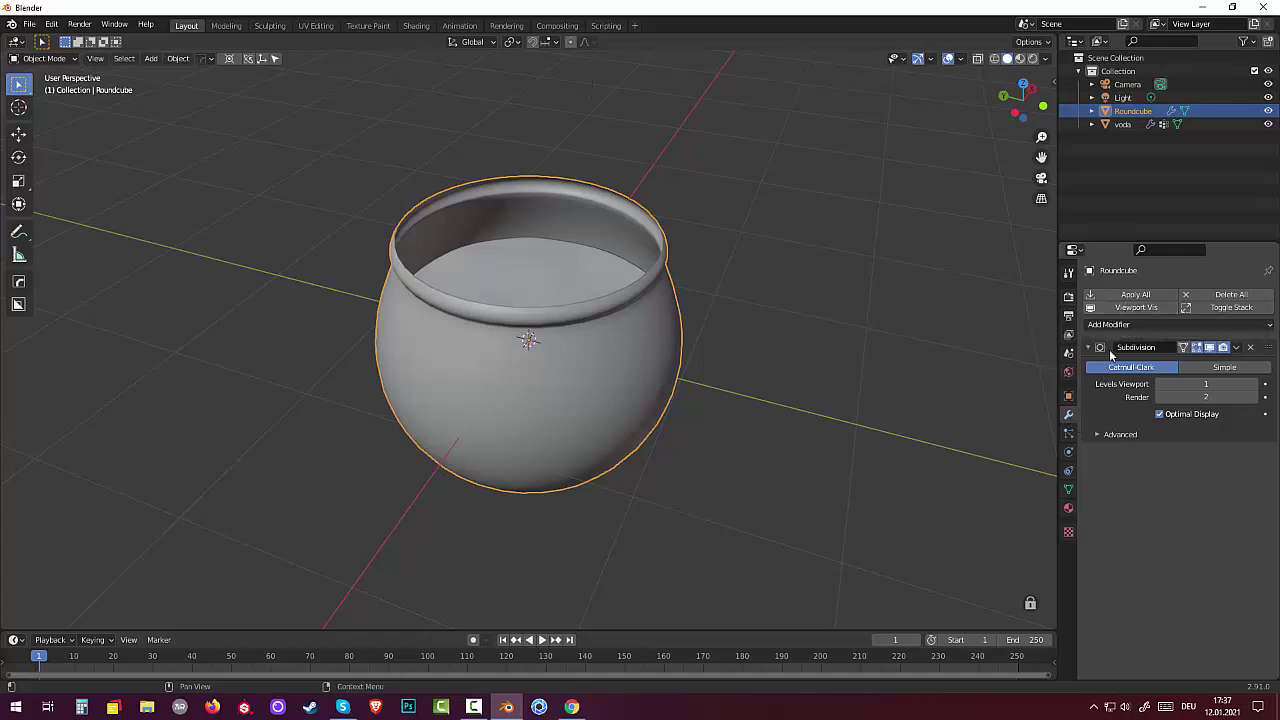
# Add a Solidify modifier to the pot with 0.06 m thickness
pyautogui.click(1114, 325)
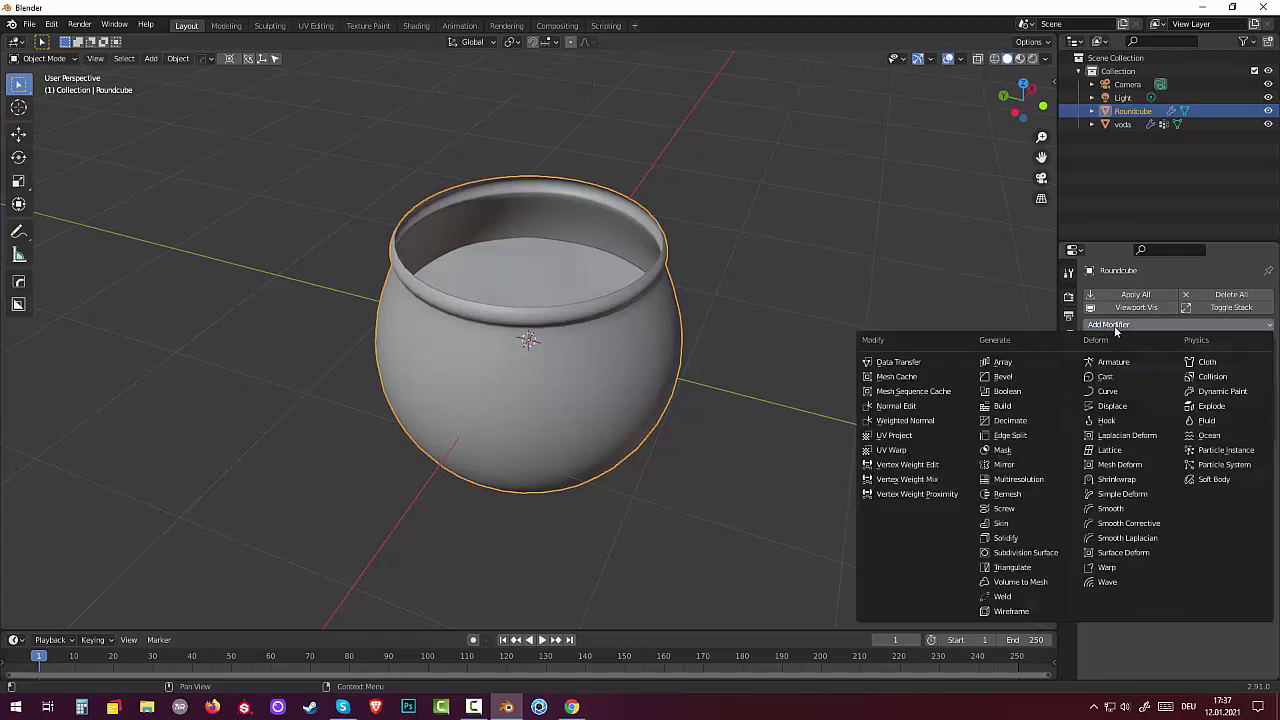
pyautogui.click(1031, 539)
pyautogui.moveTo(1204, 489); pyautogui.dragTo(1206, 489)
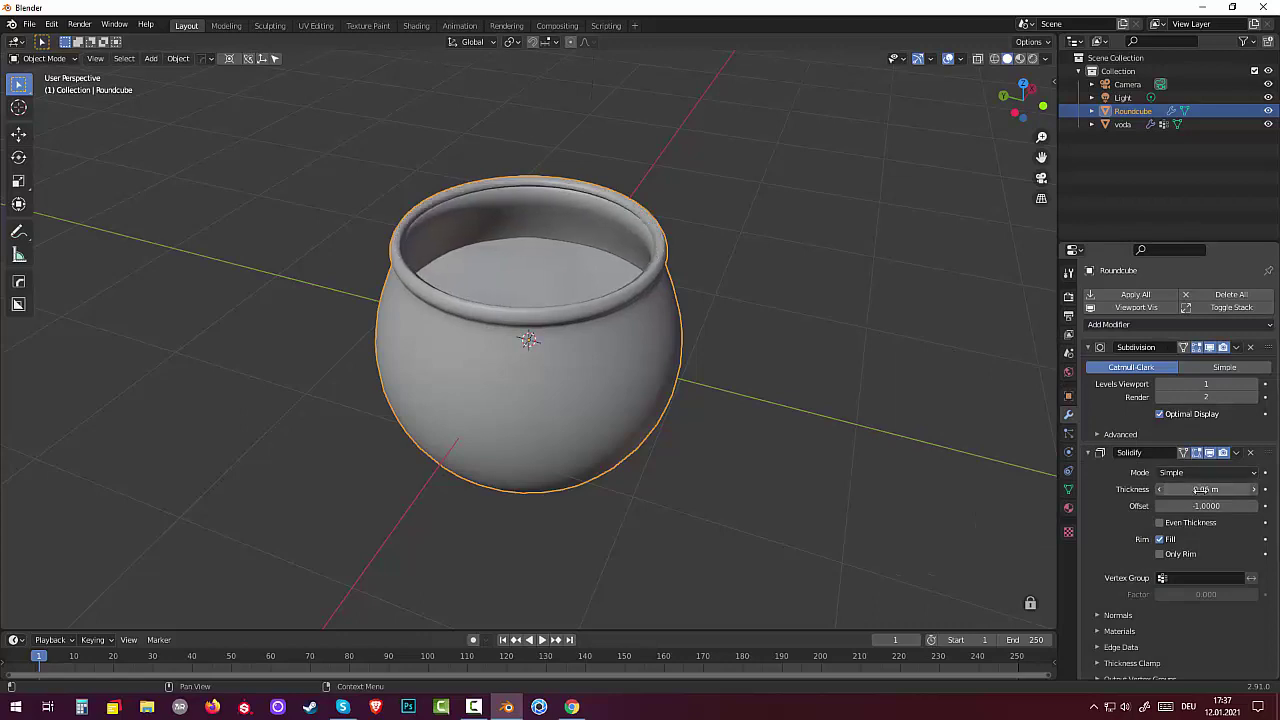
pyautogui.click(797, 440)
pyautogui.moveTo(798, 433)
pyautogui.mouseDown(button='middle')
pyautogui.moveTo(832, 327)
pyautogui.moveTo(794, 418)
pyautogui.moveTo(689, 417)
pyautogui.moveTo(683, 363)
pyautogui.moveTo(677, 394)
pyautogui.moveTo(700, 443)
pyautogui.moveTo(787, 441)
pyautogui.moveTo(843, 366)
pyautogui.moveTo(966, 349)
pyautogui.moveTo(924, 394)
pyautogui.moveTo(766, 477)
pyautogui.moveTo(657, 438)
pyautogui.moveTo(726, 451)
pyautogui.moveTo(794, 406)
pyautogui.moveTo(818, 407)
pyautogui.moveTo(783, 386)
pyautogui.mouseUp(button='middle')
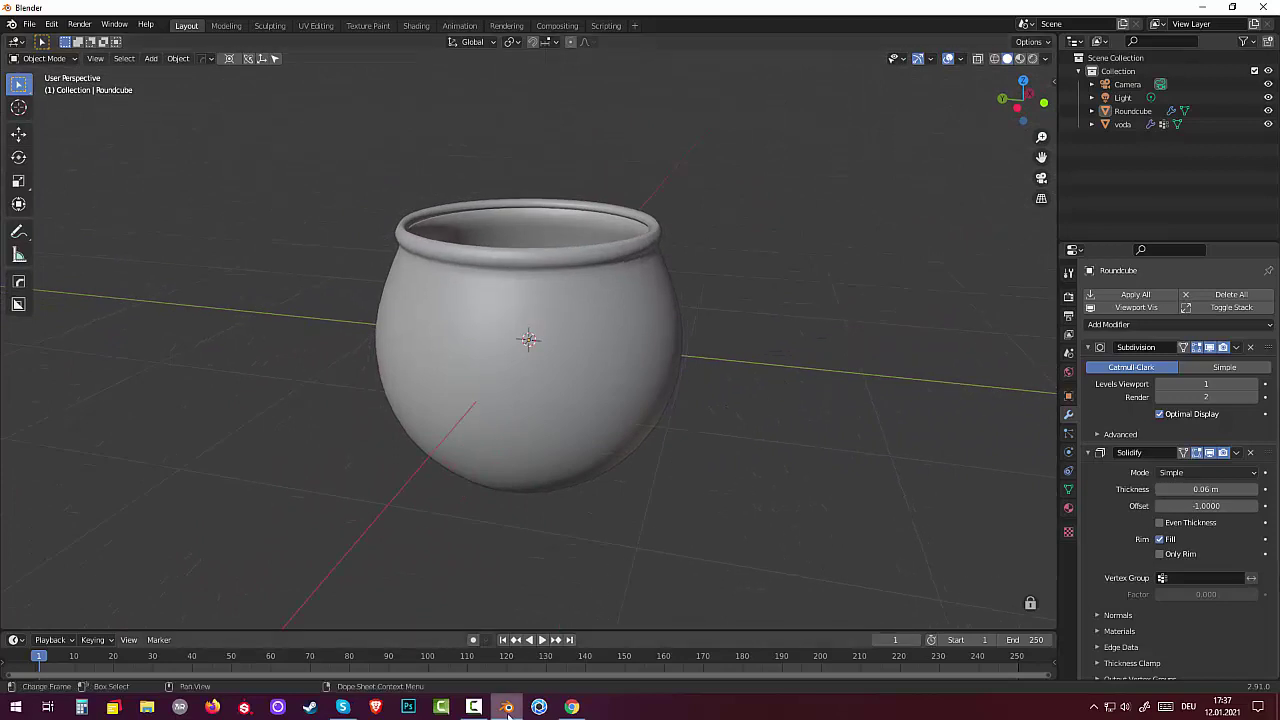
# Select the pot and switch the viewport to Wireframe shading with X-ray off
pyautogui.click(474, 707)
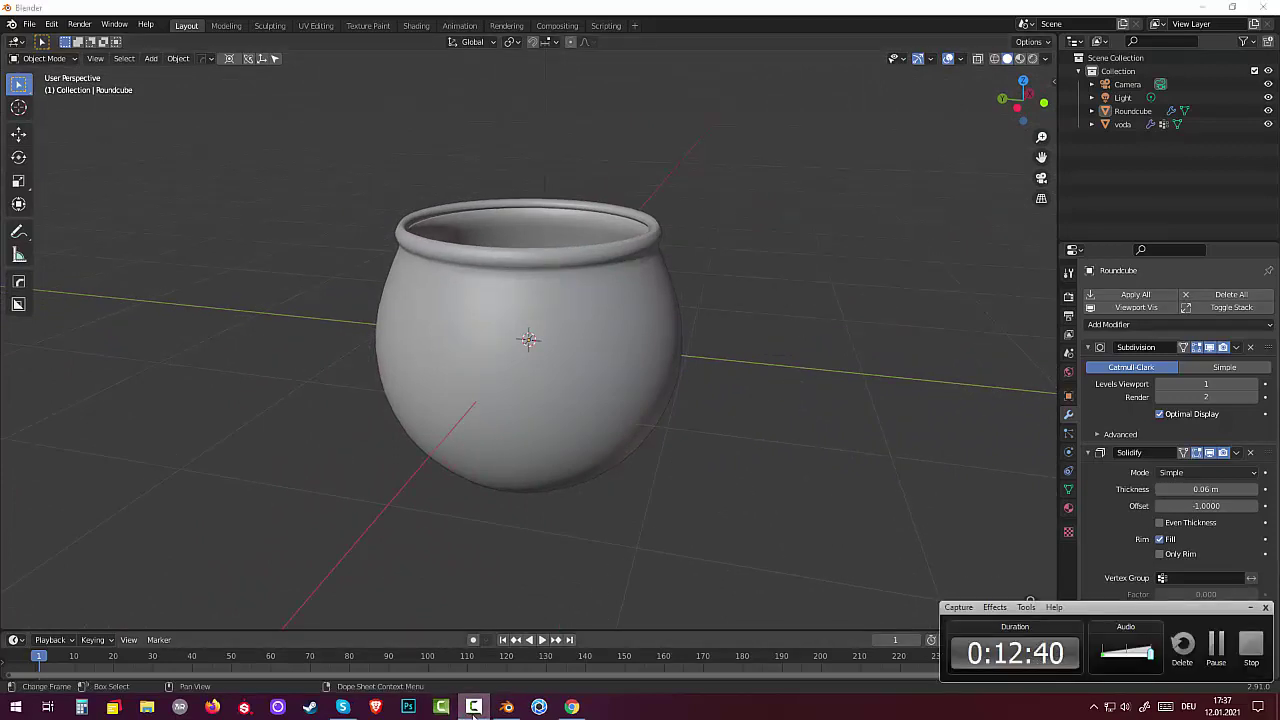
pyautogui.click(474, 707)
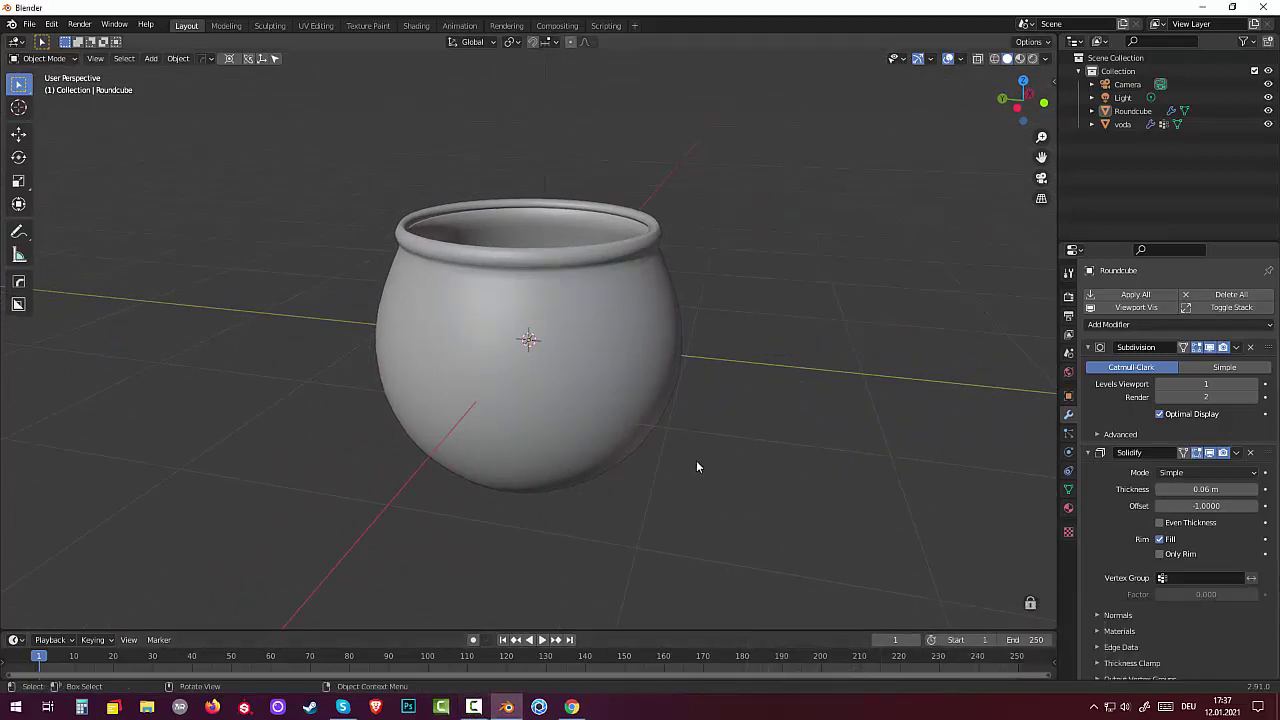
pyautogui.scroll(-1, 696, 460)
pyautogui.scroll(2, 692, 459)
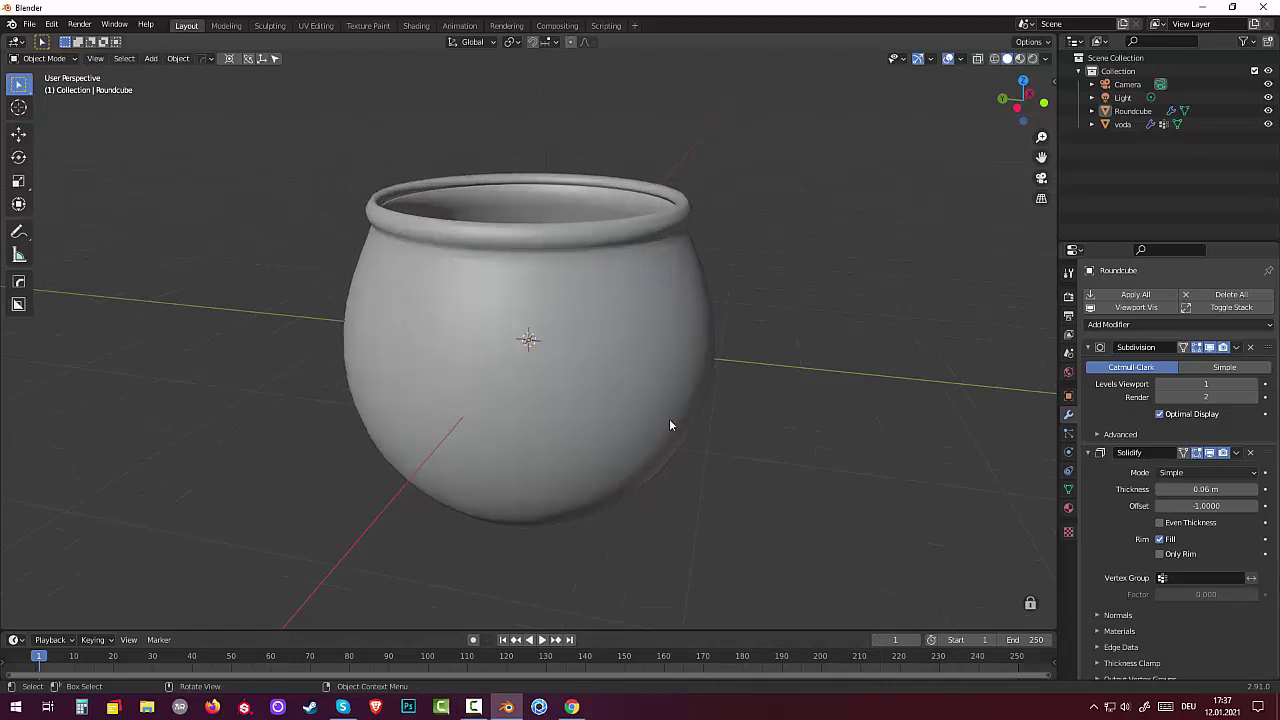
pyautogui.click(612, 403)
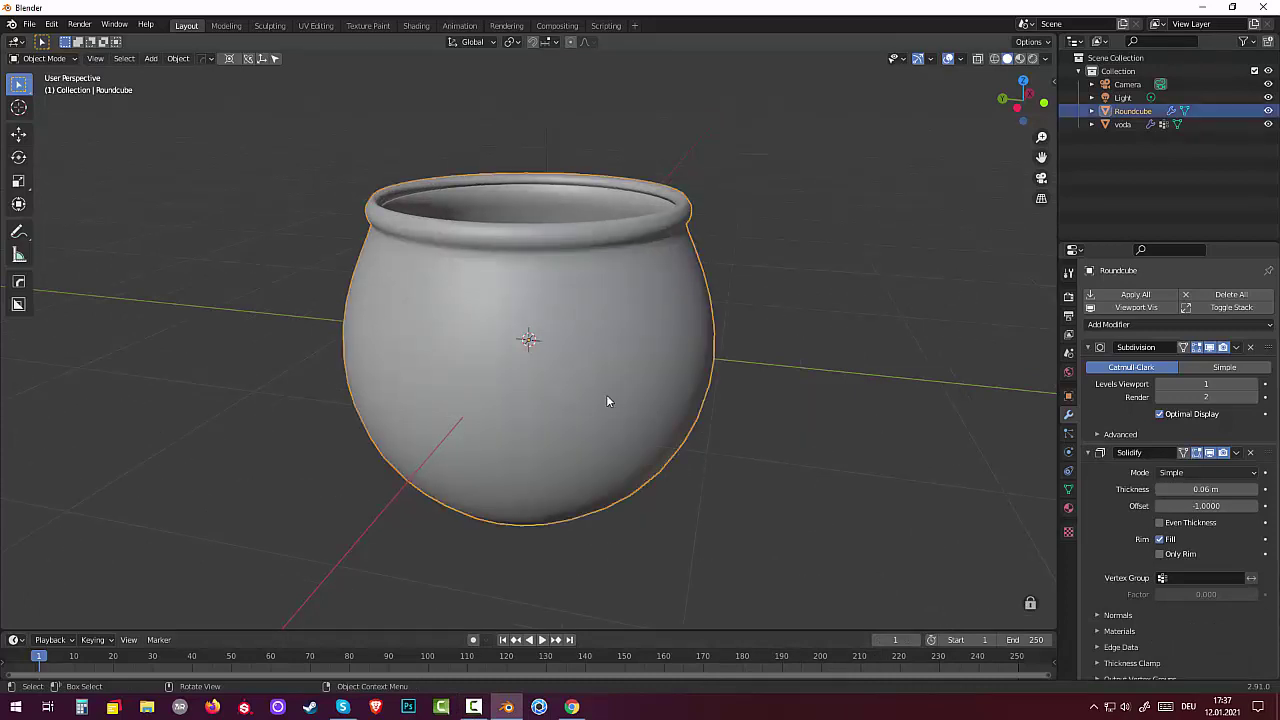
pyautogui.click(994, 60)
pyautogui.click(979, 58)
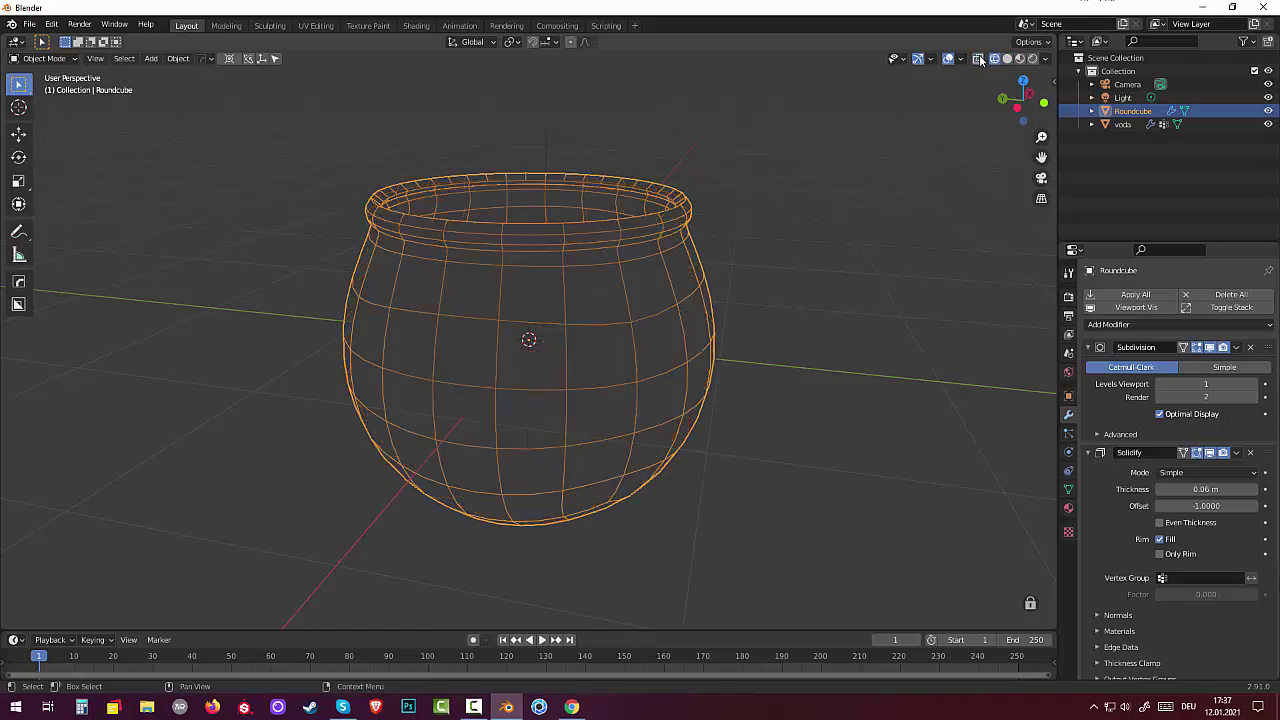
pyautogui.moveTo(770, 240); pyautogui.dragTo(765, 272, button='middle')
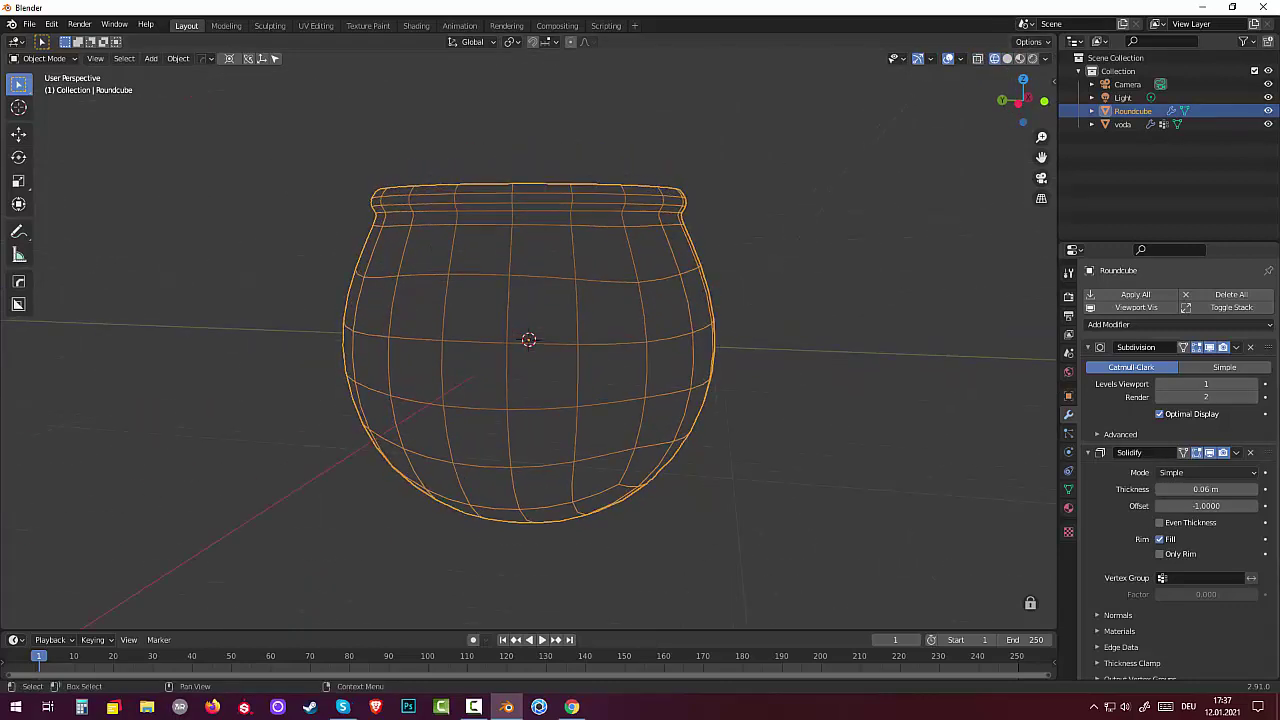
# Hide the pot, select the voda water, then unhide the pot around it
pyautogui.click(1267, 113)
pyautogui.click(581, 390)
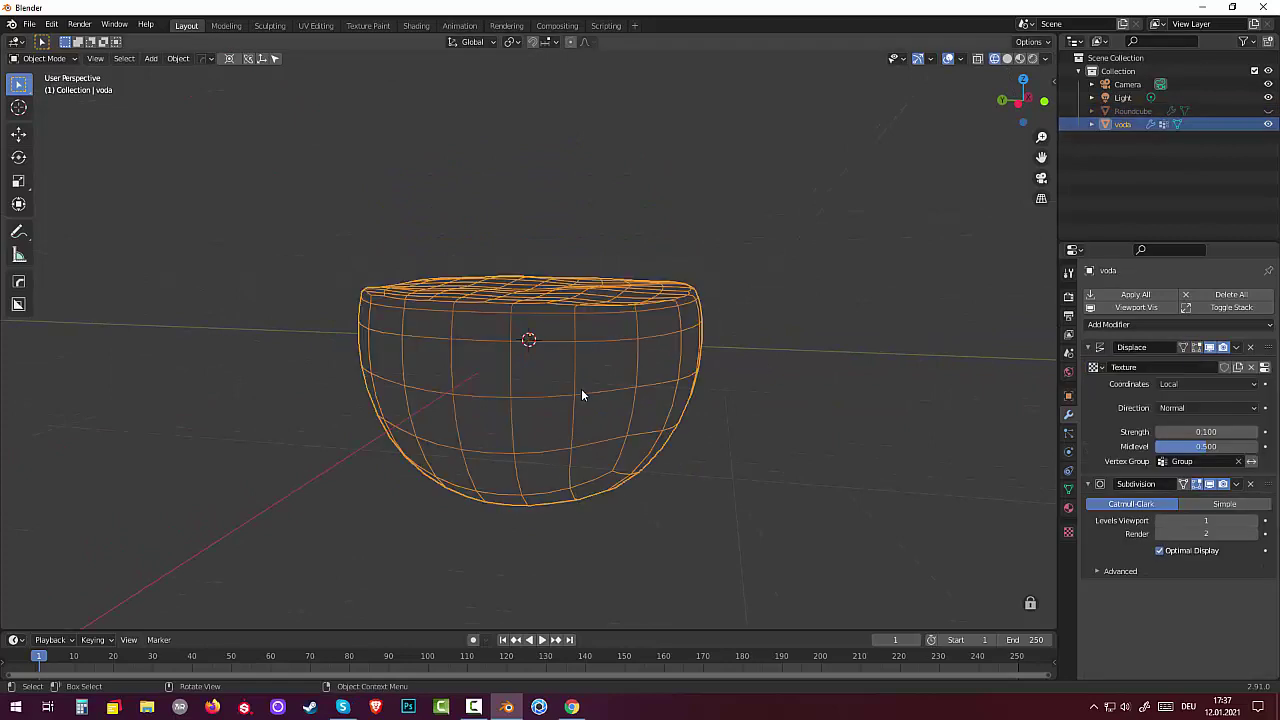
pyautogui.click(1268, 112)
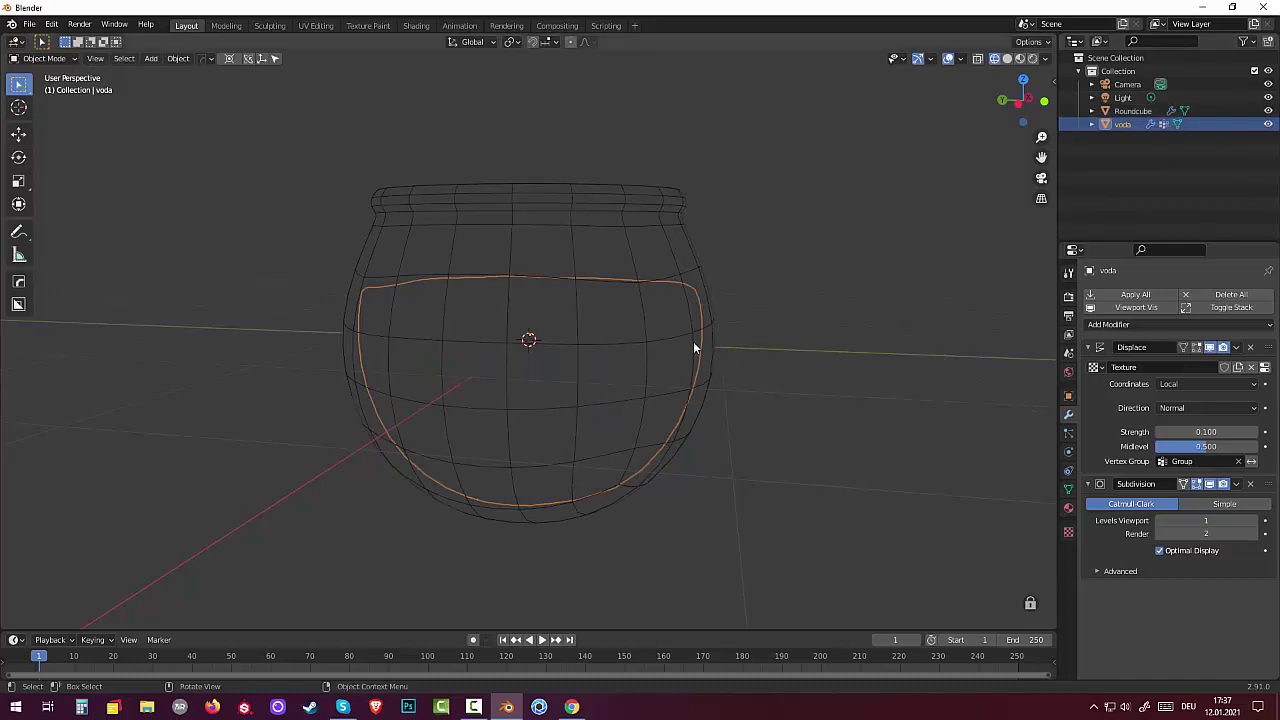
pyautogui.click(828, 355)
pyautogui.moveTo(832, 352); pyautogui.dragTo(831, 375, button='middle')
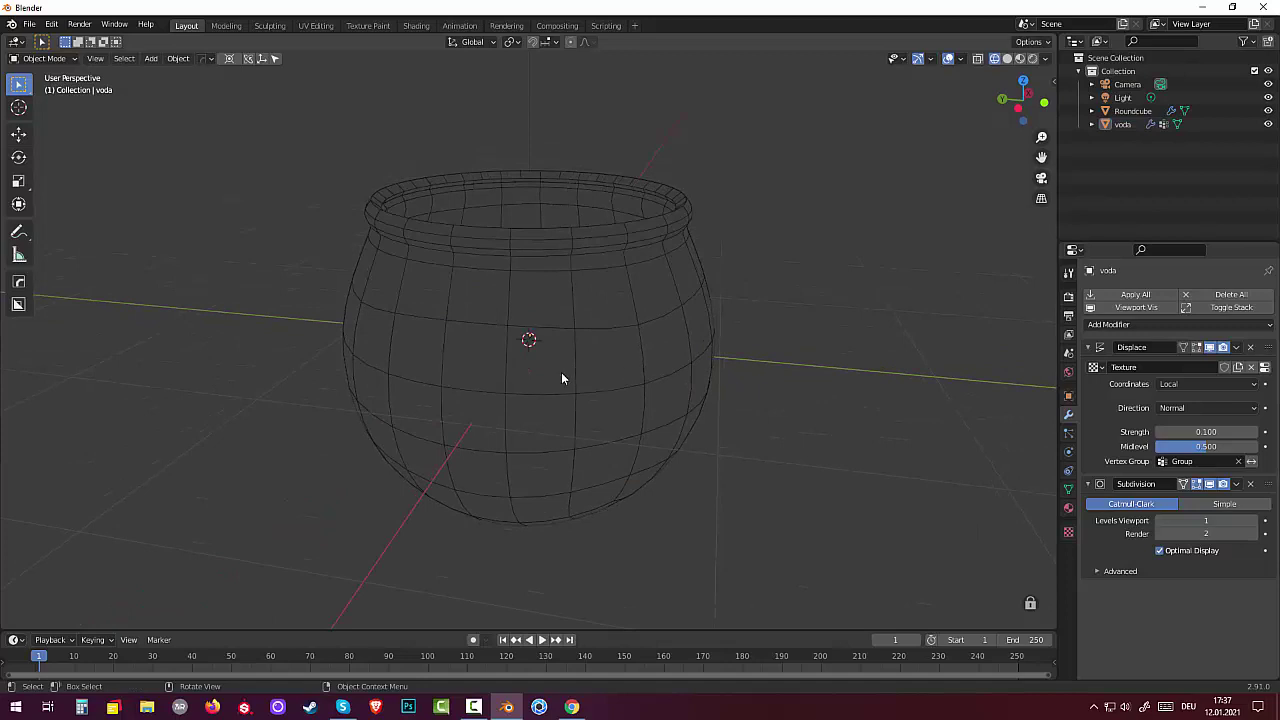
# Add a Round Cube mesh and scale it down to bubble size
pyautogui.hotkey('shift', 'a')
pyautogui.click(43, 58)
pyautogui.hotkey('shift', 'a')
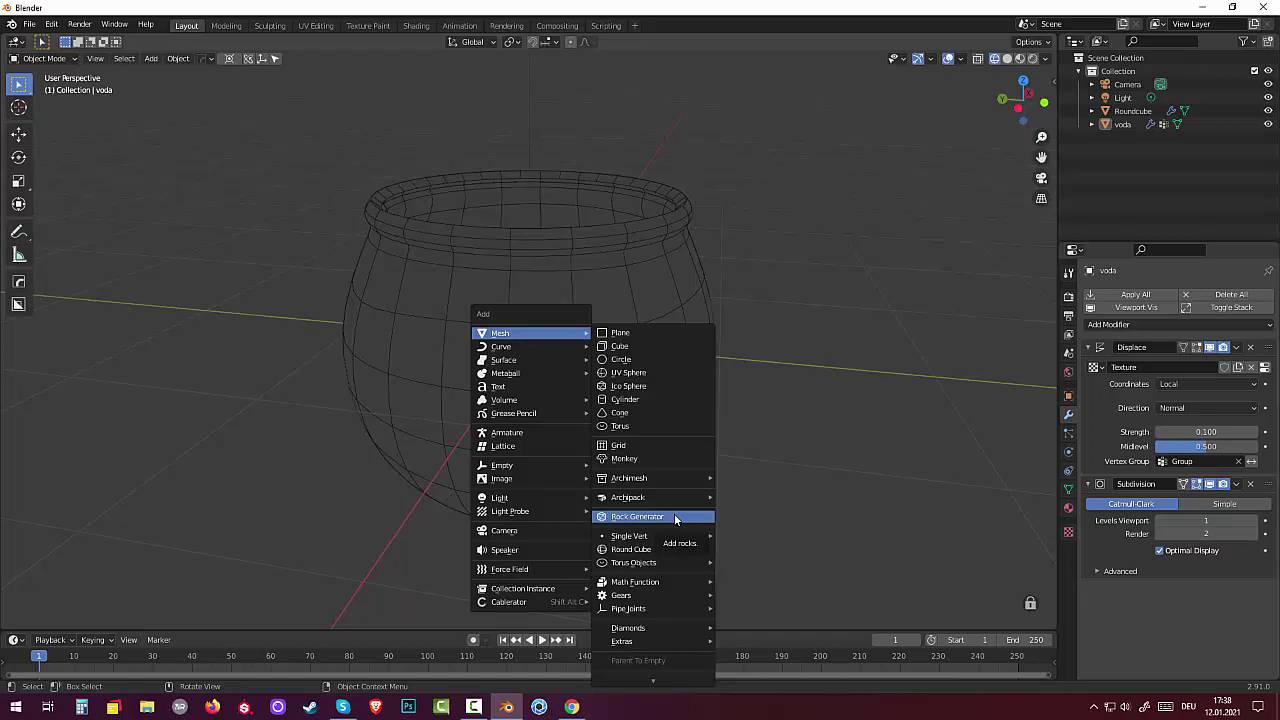
pyautogui.click(628, 550)
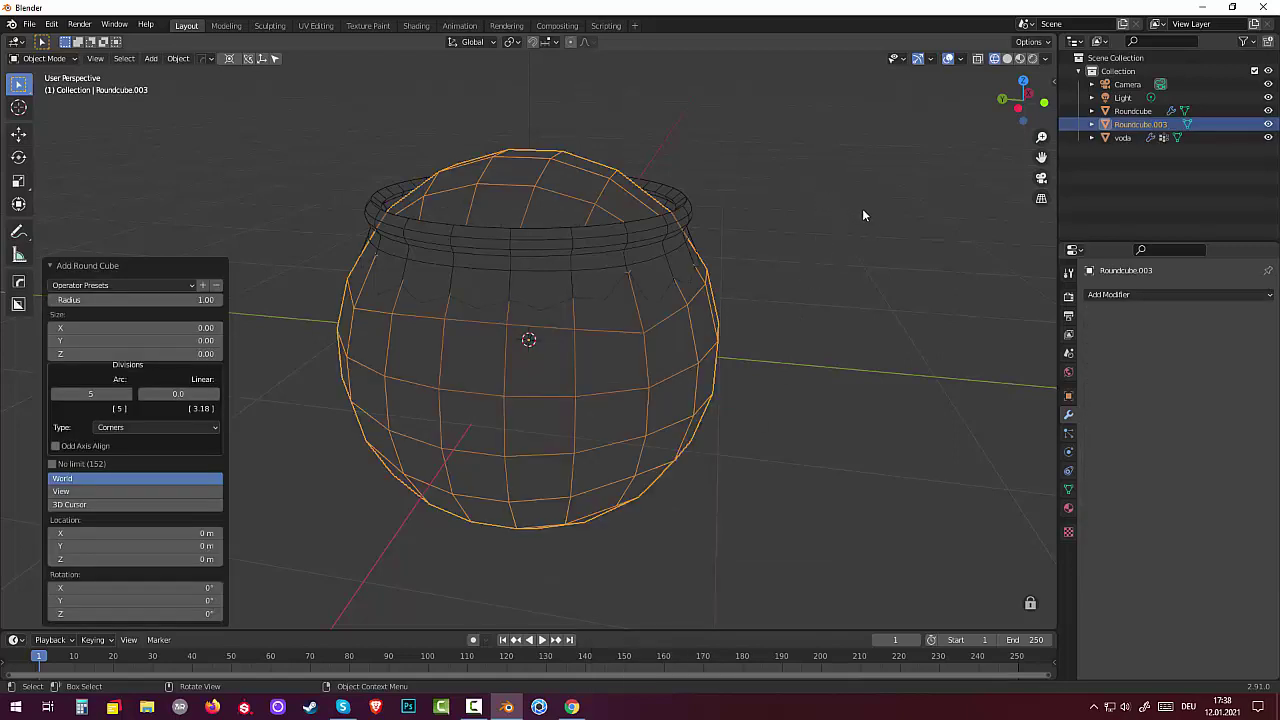
pyautogui.press('s')
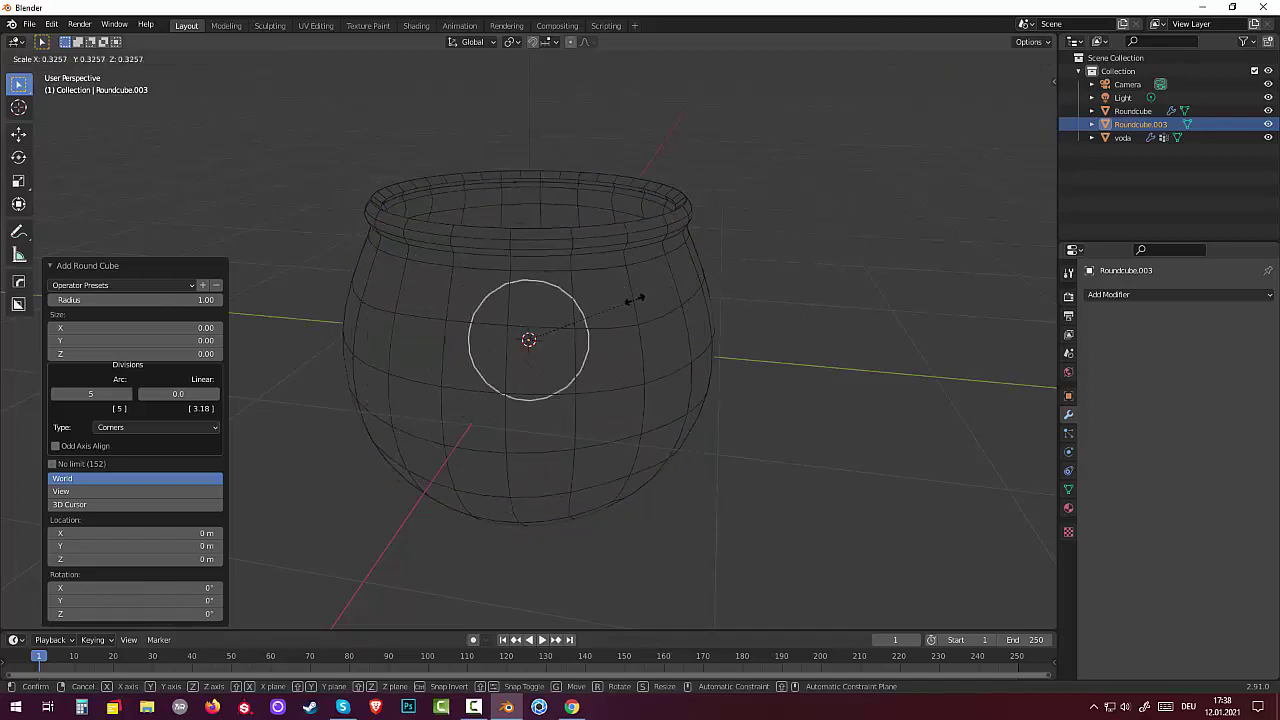
pyautogui.click(552, 324)
pyautogui.press('KP_3')
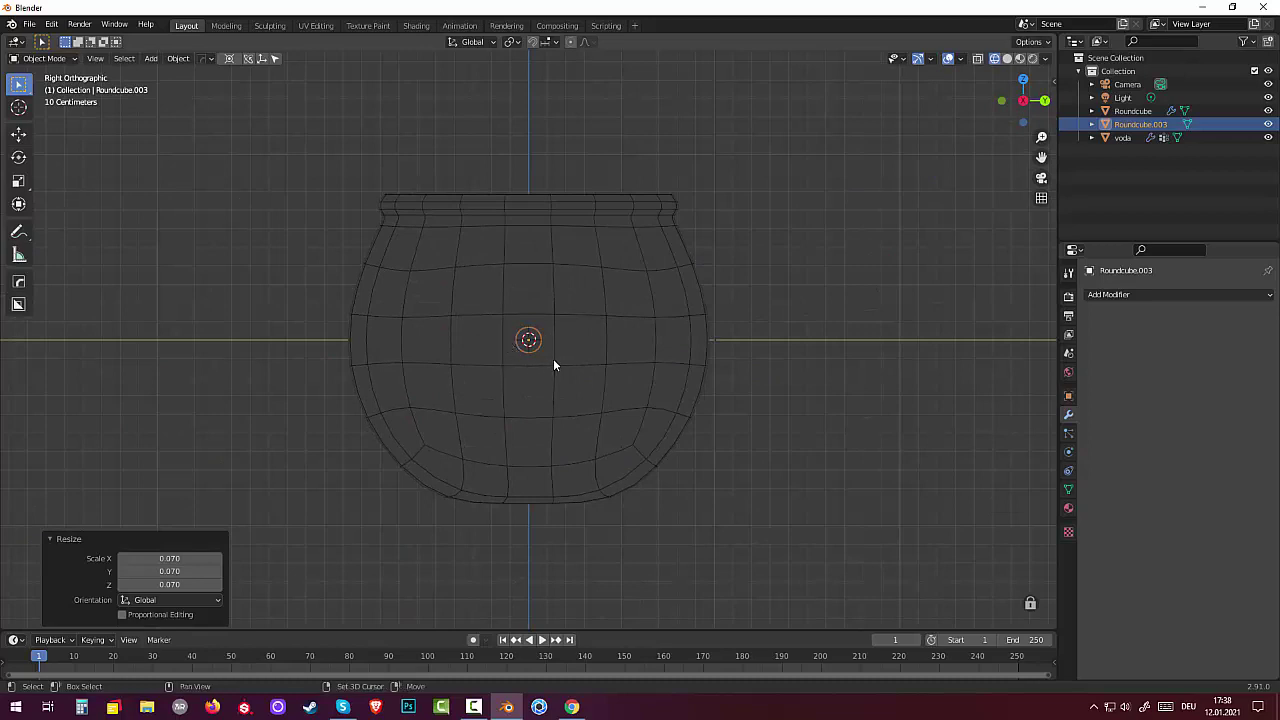
# Place three bubble copies in the pot's centre, left and lower left, shrinking the last to 0.727
pyautogui.hotkey('shift', 'd')
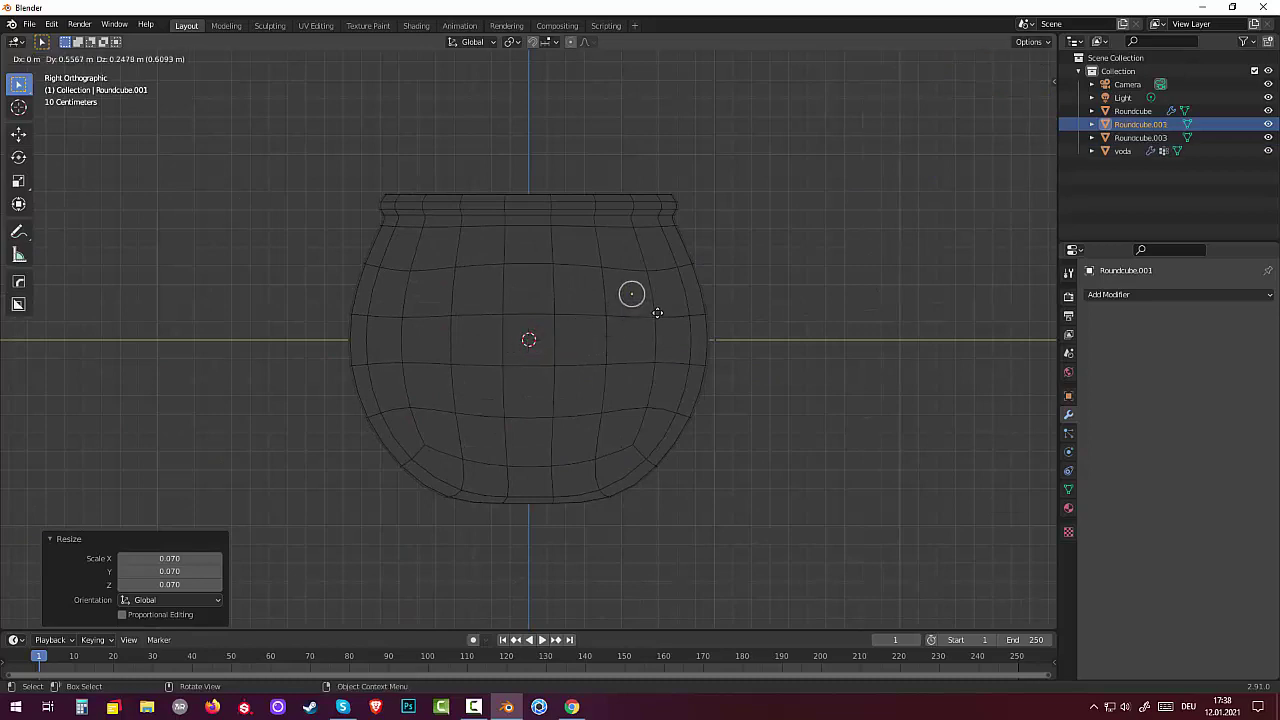
pyautogui.click(657, 313)
pyautogui.press('shift')
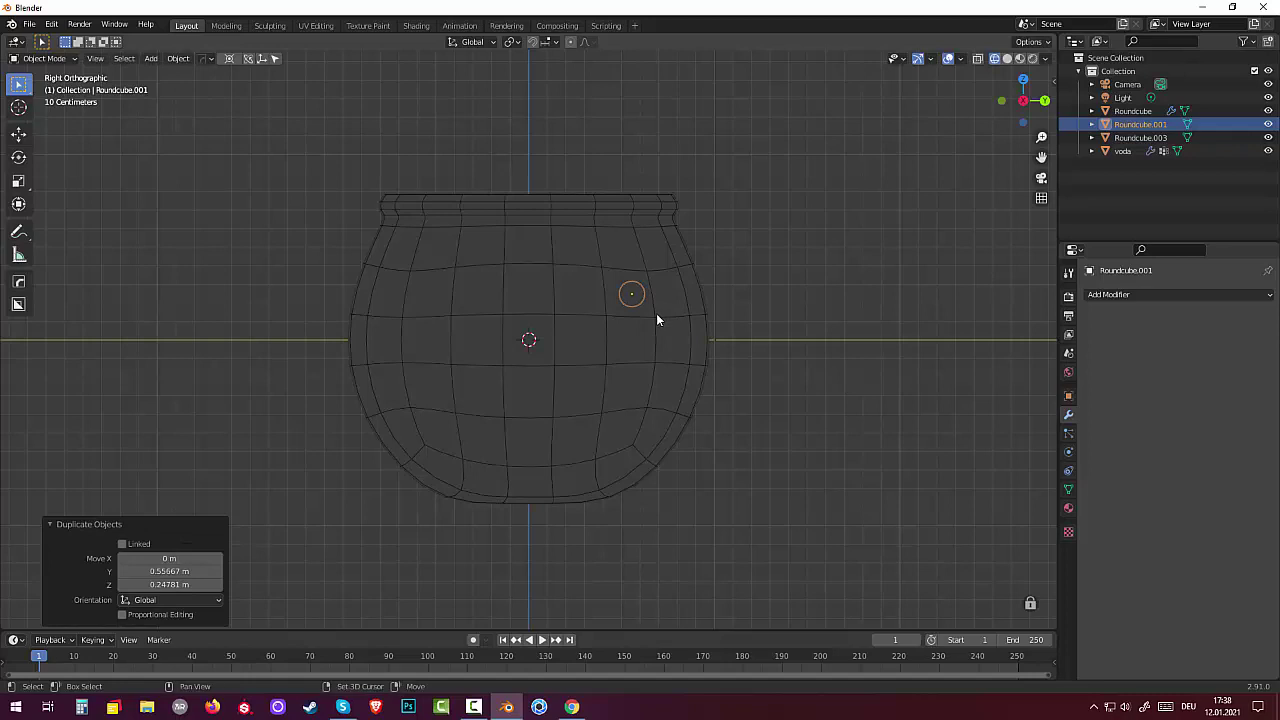
pyautogui.hotkey('shift', 'd')
pyautogui.click(411, 328)
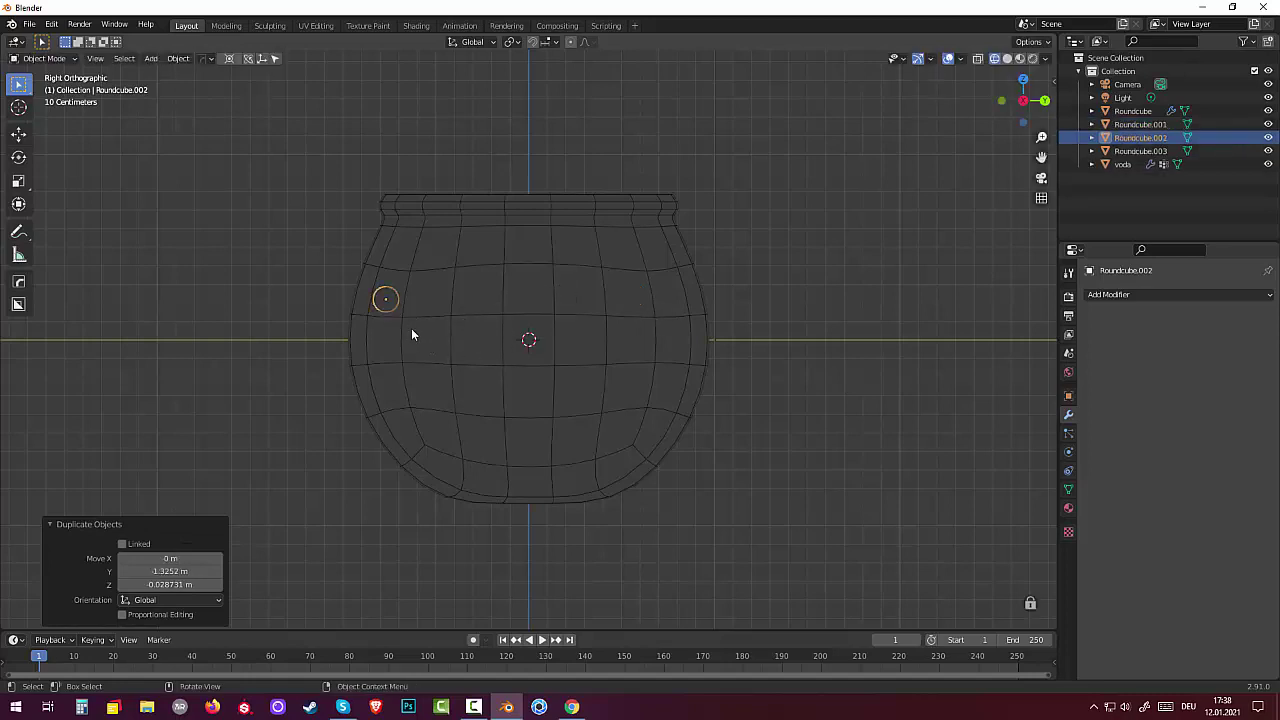
pyautogui.hotkey('shift', 'd')
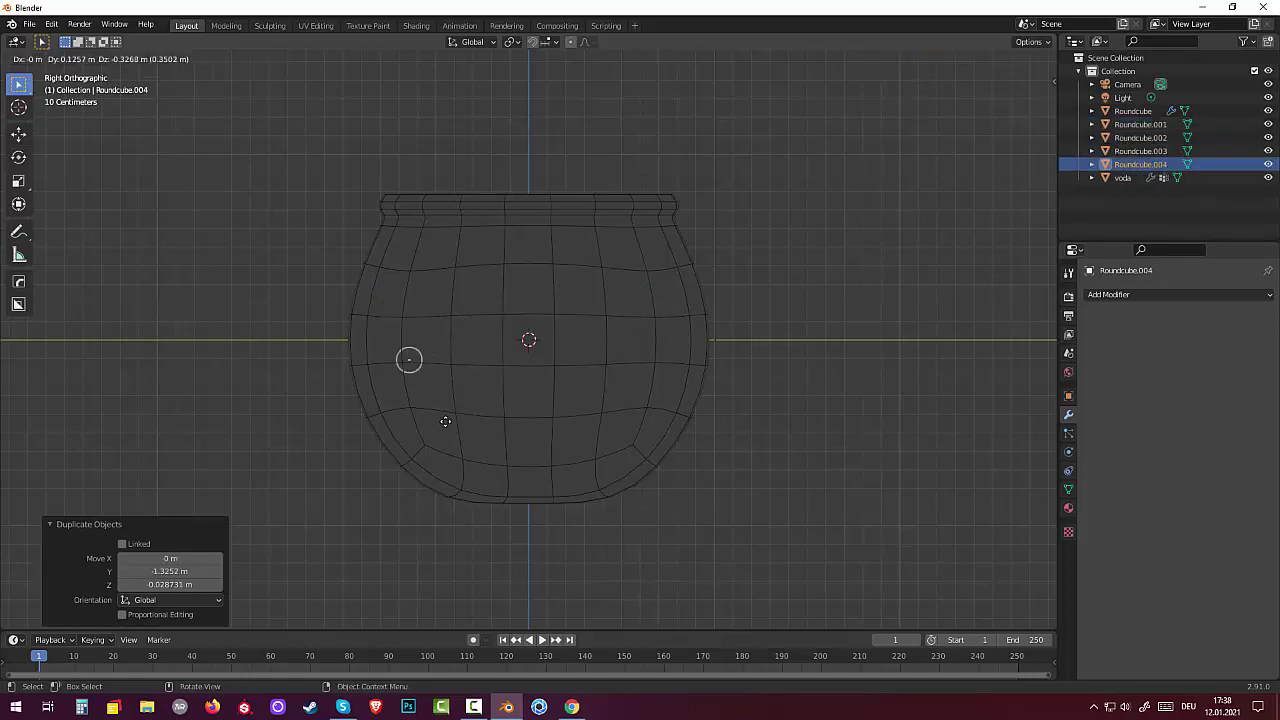
pyautogui.click(451, 429)
pyautogui.press('s')
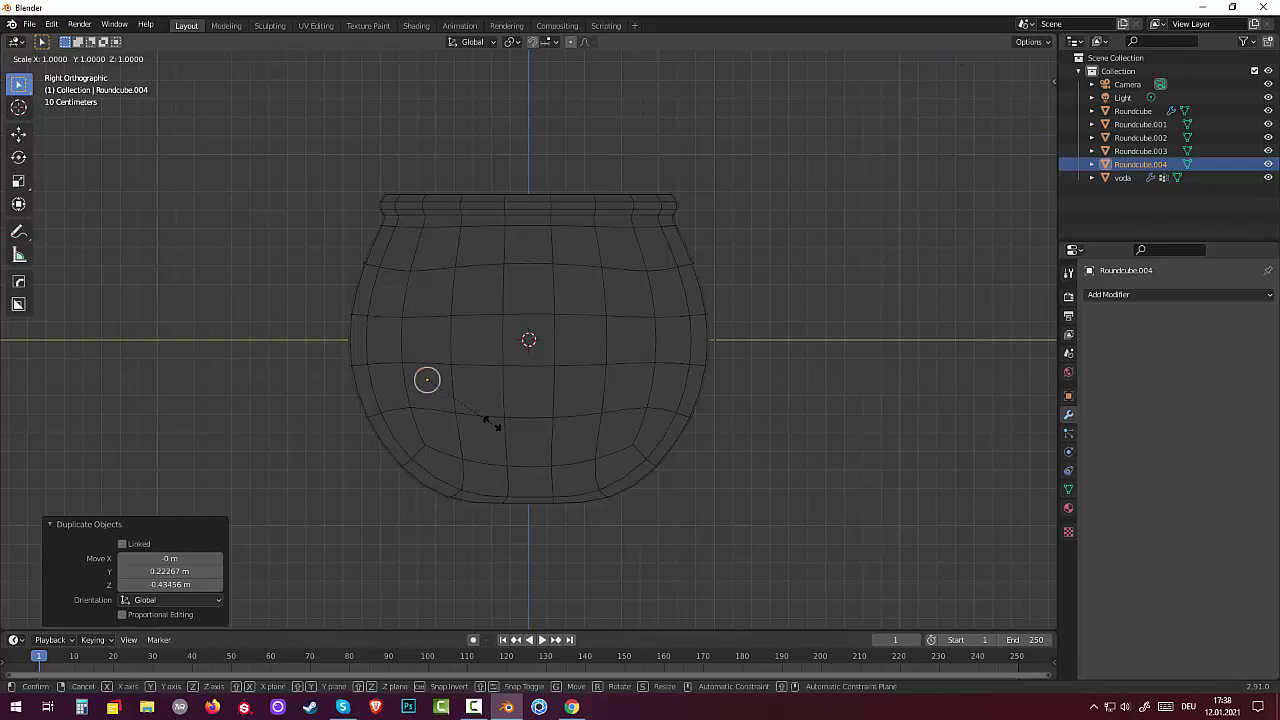
pyautogui.click(476, 419)
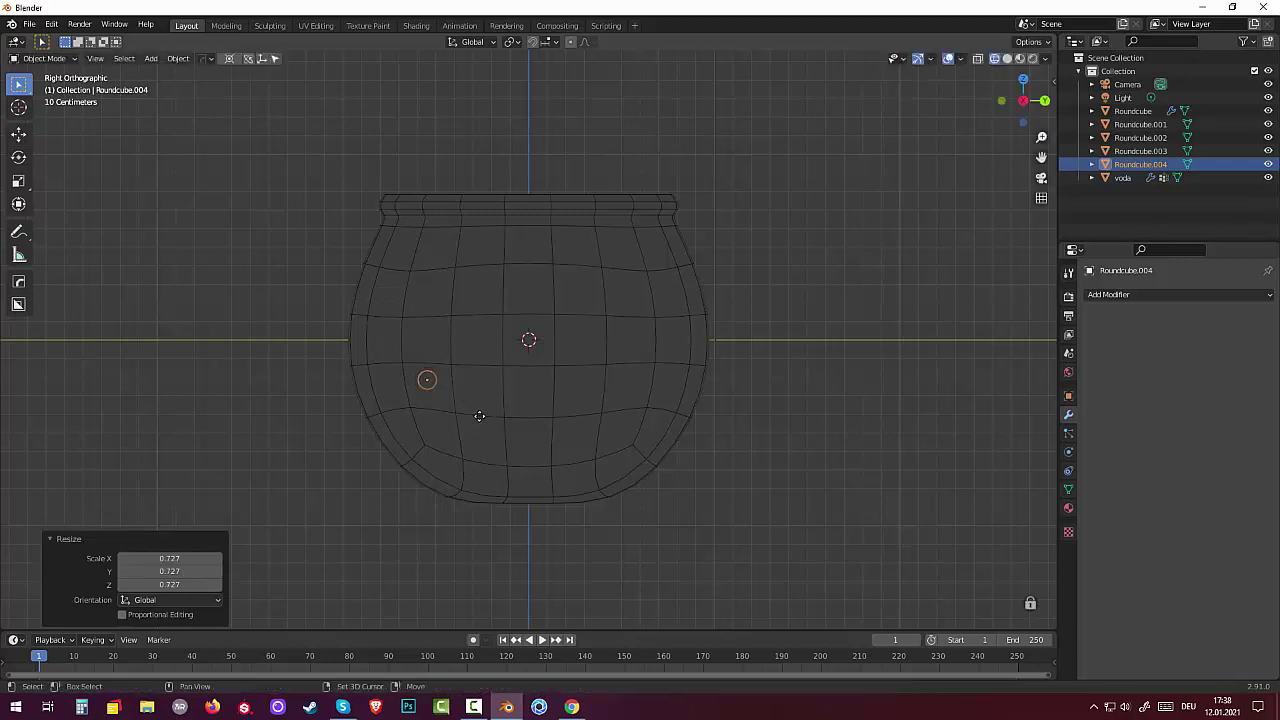
# Add two more bubble copies near the pot's bottom and right side
pyautogui.hotkey('shift', 'd')
pyautogui.click(606, 450)
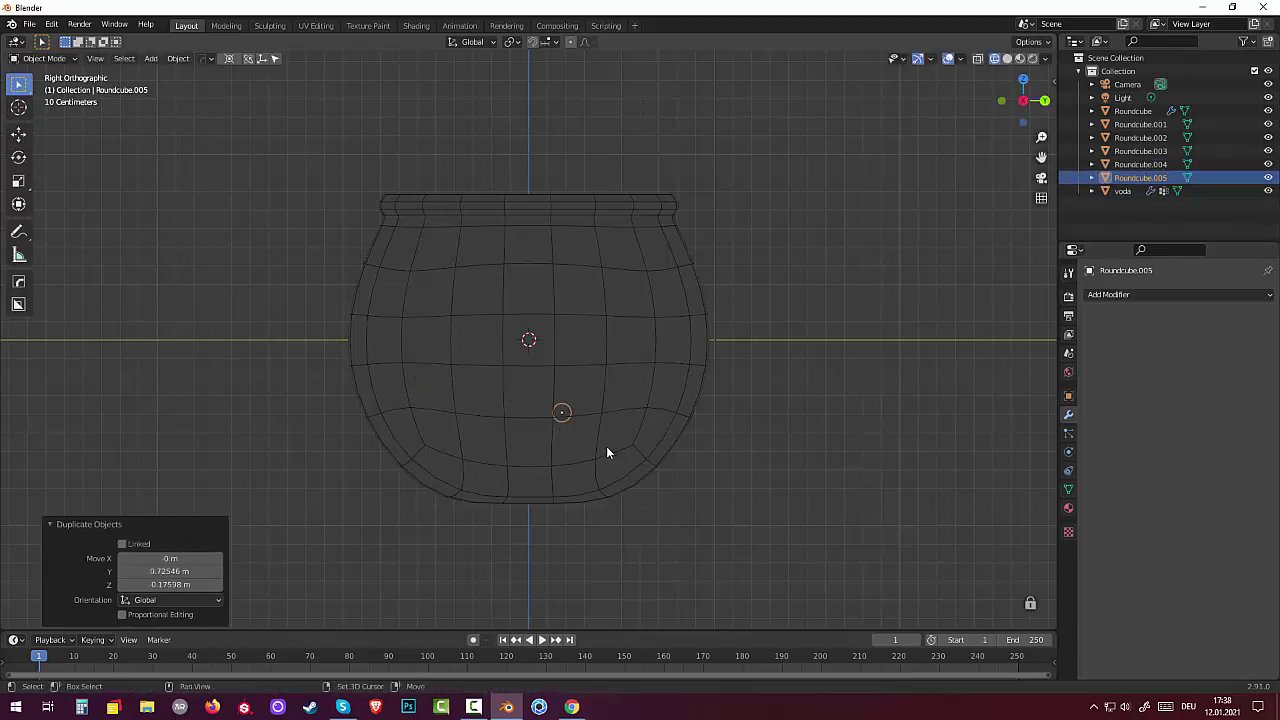
pyautogui.hotkey('shift', 'd')
pyautogui.click(668, 265)
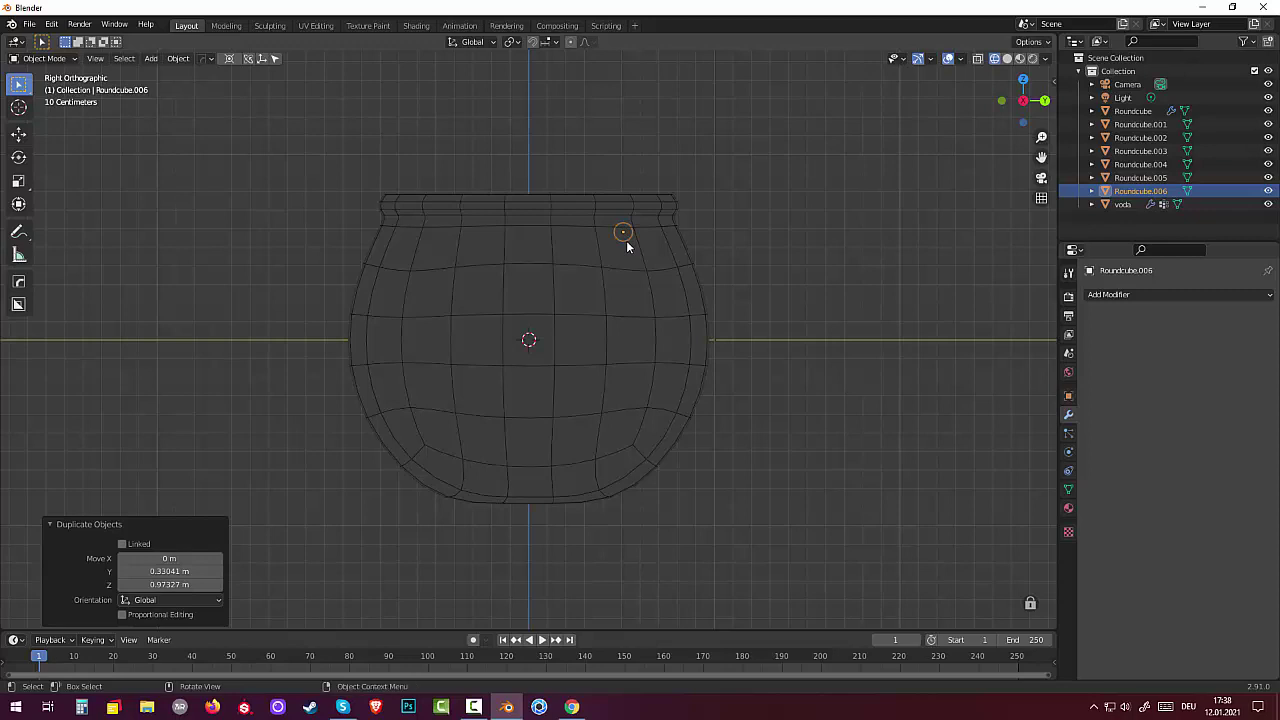
pyautogui.press('g')
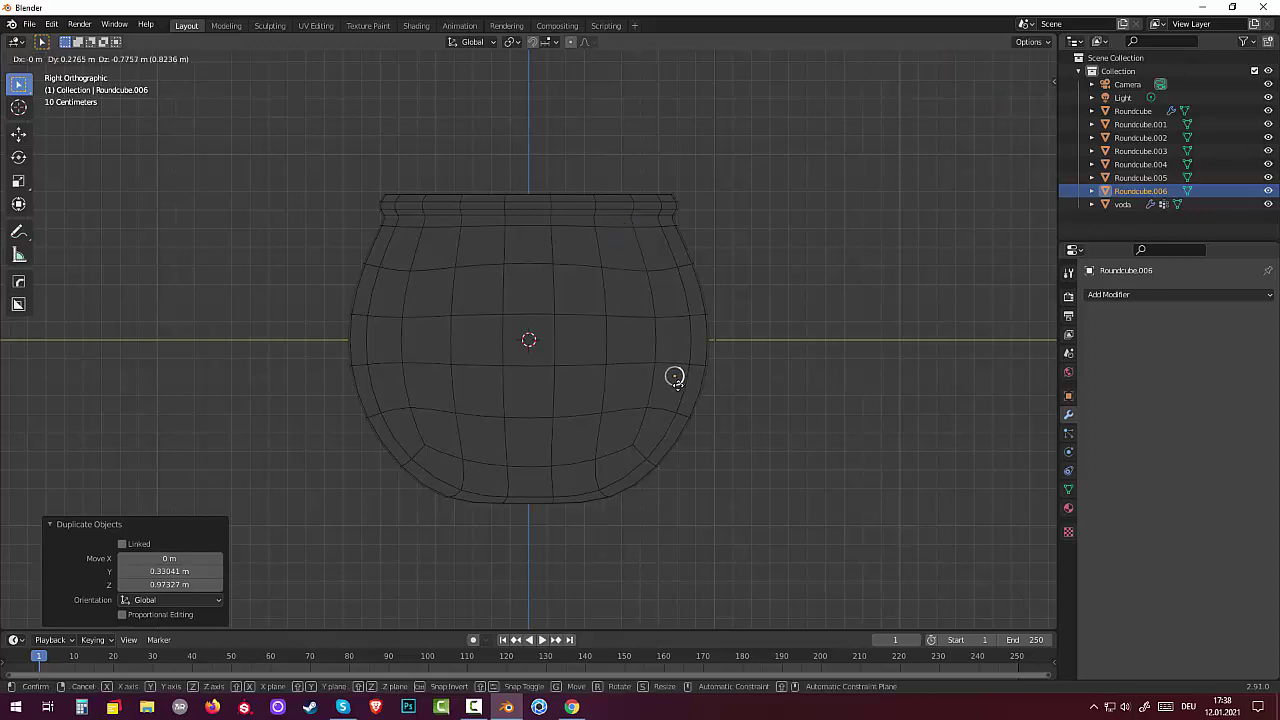
pyautogui.click(674, 374)
pyautogui.moveTo(594, 431)
pyautogui.mouseDown(button='middle')
pyautogui.moveTo(802, 422)
pyautogui.moveTo(887, 270)
pyautogui.mouseUp(button='middle')
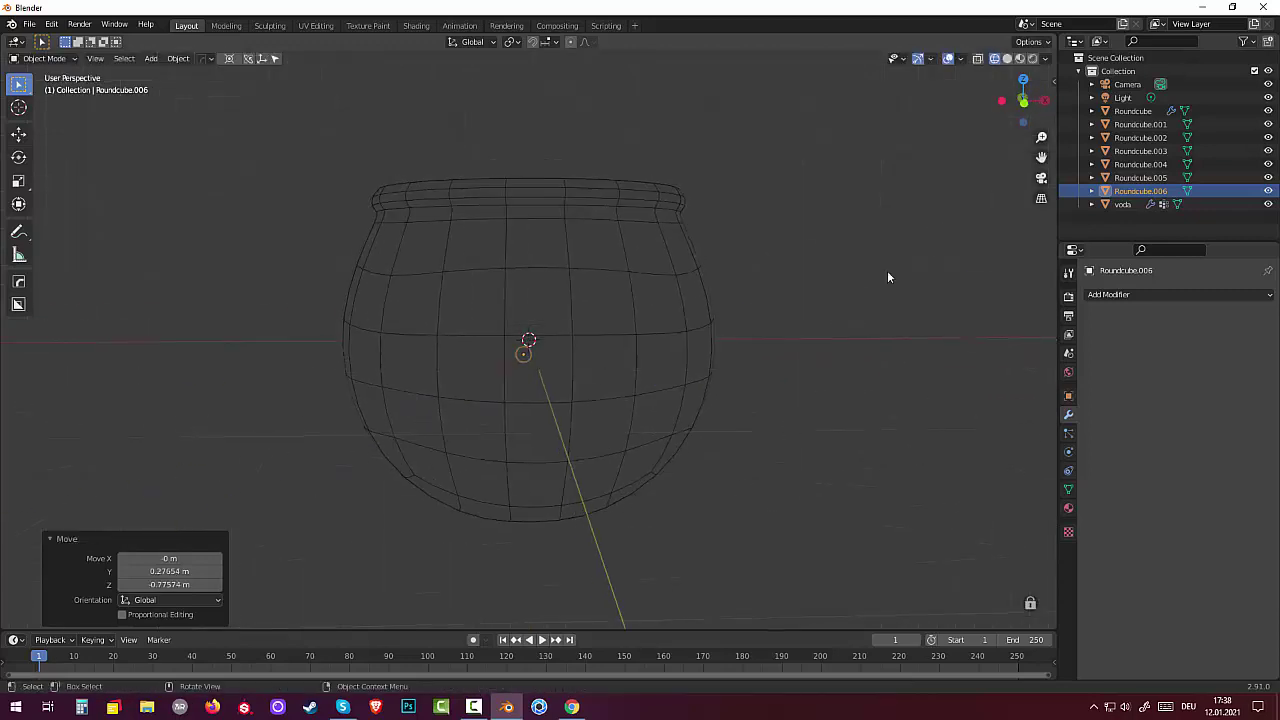
# Turn on X-ray and move two stacked bubbles toward the pot's right and left sides
pyautogui.click(978, 59)
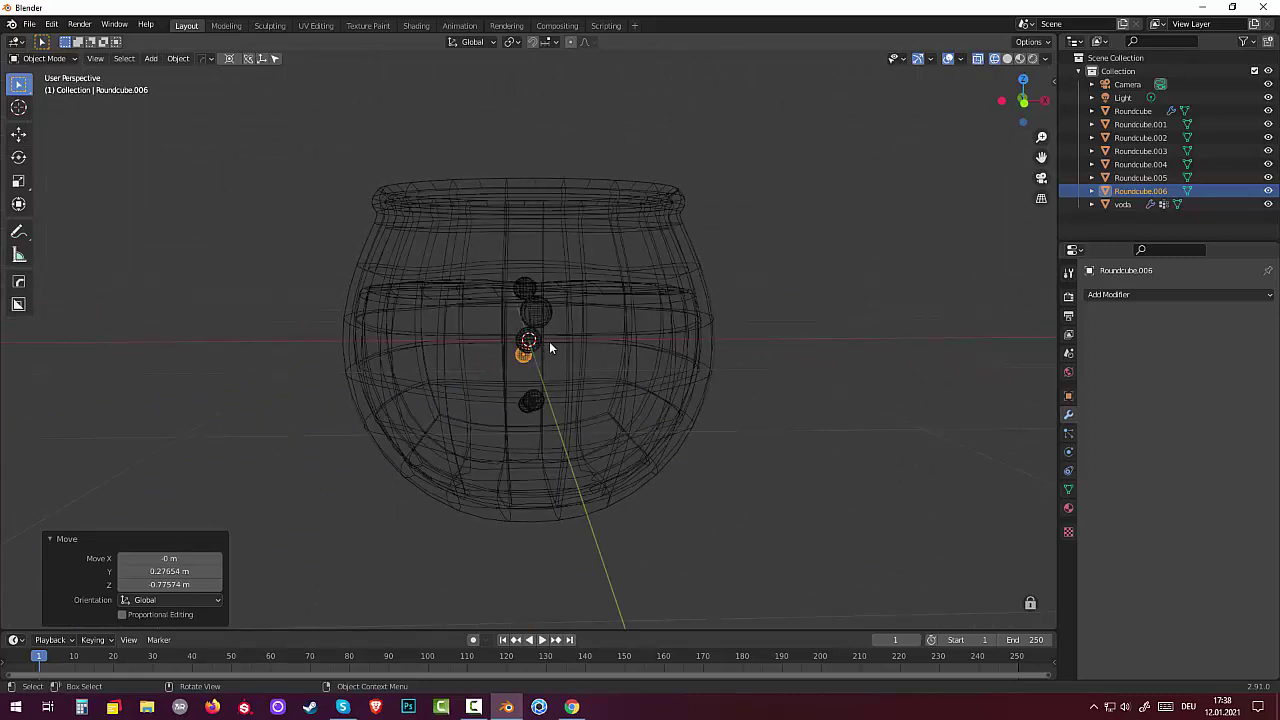
pyautogui.click(535, 315)
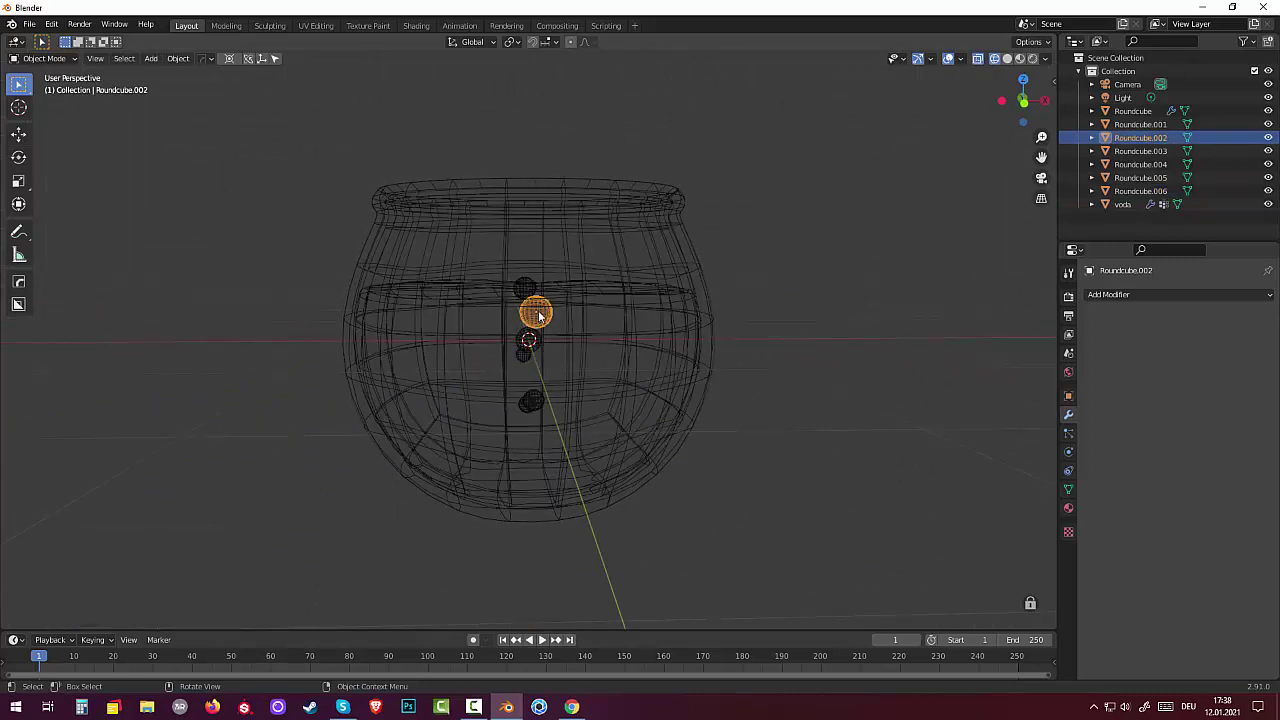
pyautogui.moveTo(538, 315); pyautogui.dragTo(621, 315)
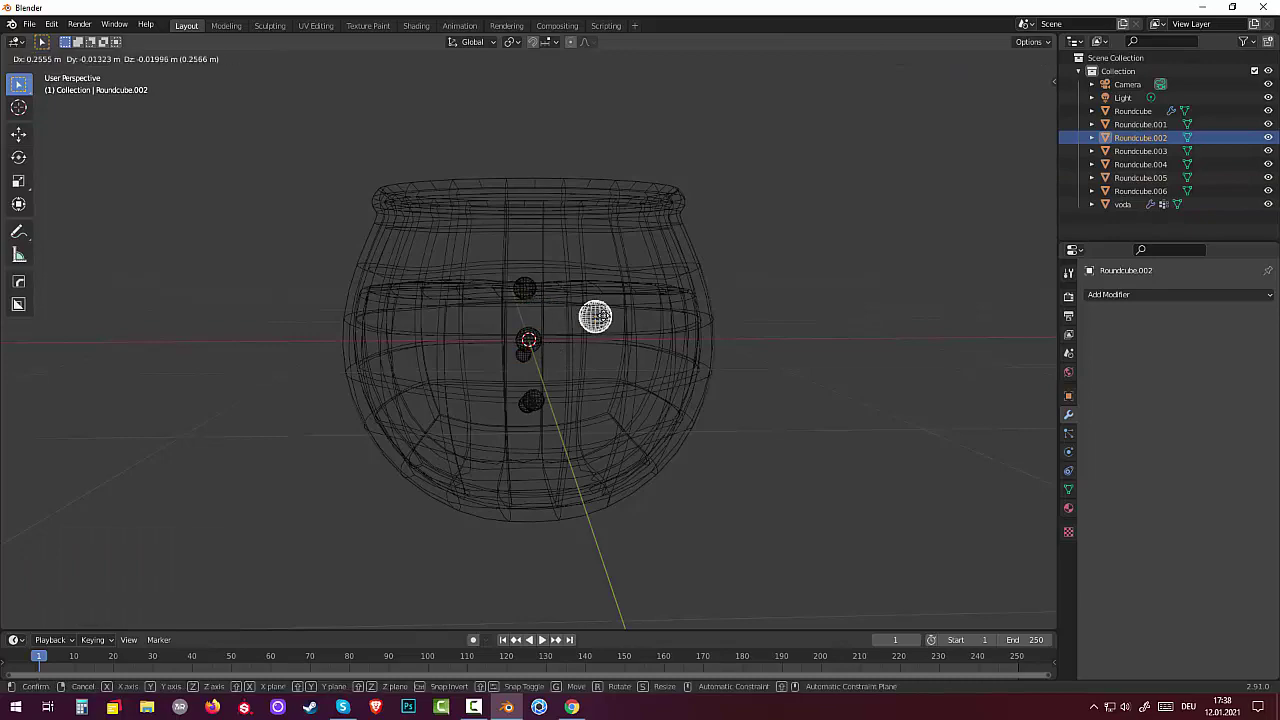
pyautogui.click(537, 342)
pyautogui.click(537, 343)
pyautogui.click(537, 342)
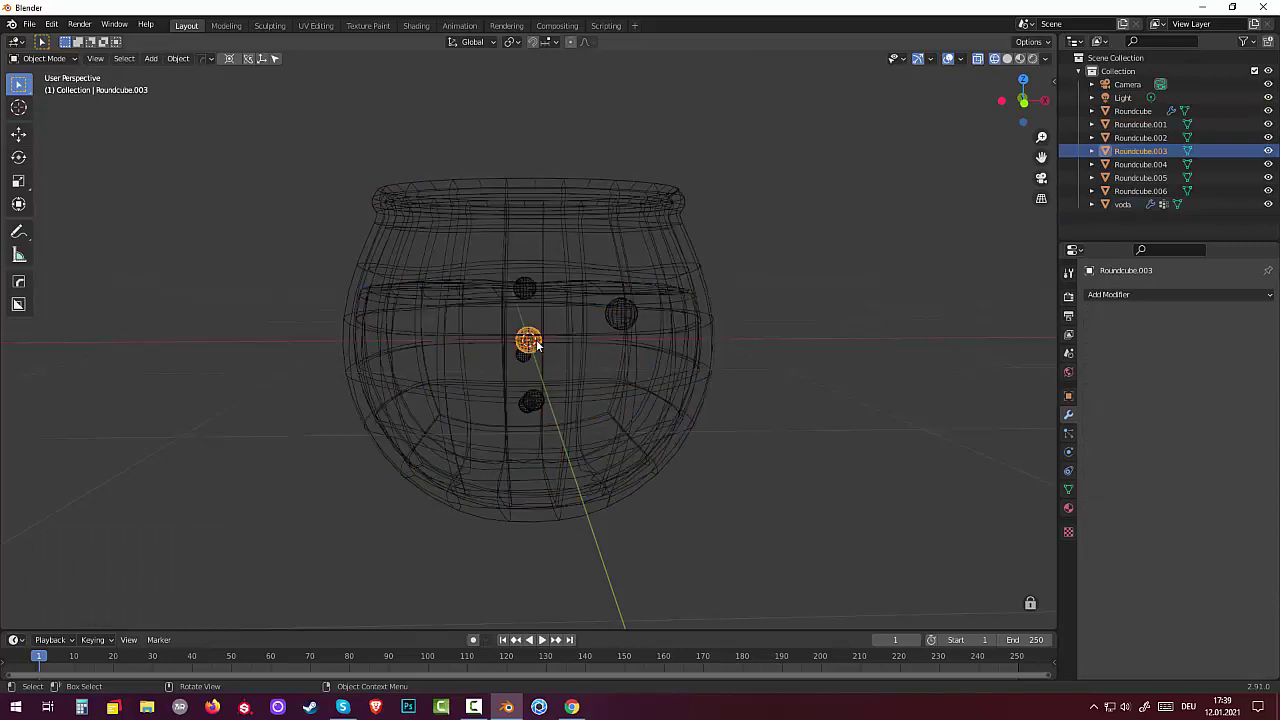
pyautogui.moveTo(537, 343); pyautogui.dragTo(444, 331)
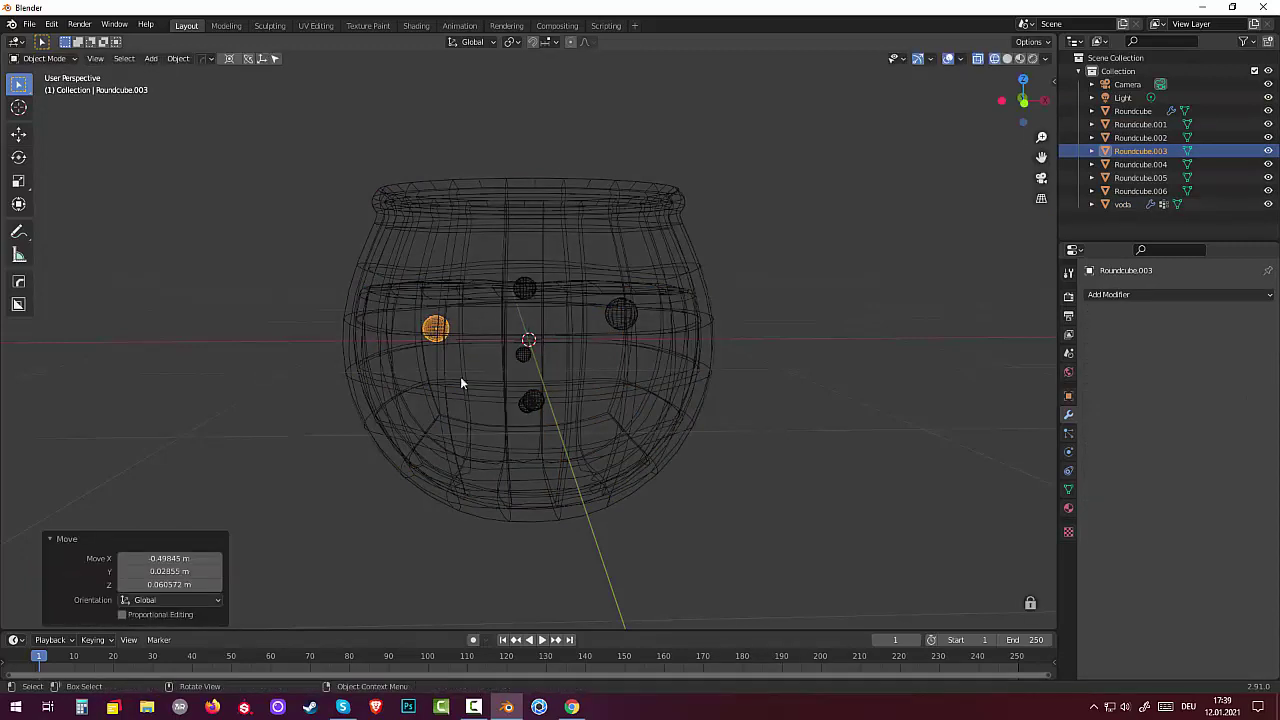
# Spread three more bubbles to the pot's lower right, lower left and left edge
pyautogui.click(536, 402)
pyautogui.moveTo(530, 402); pyautogui.dragTo(620, 400)
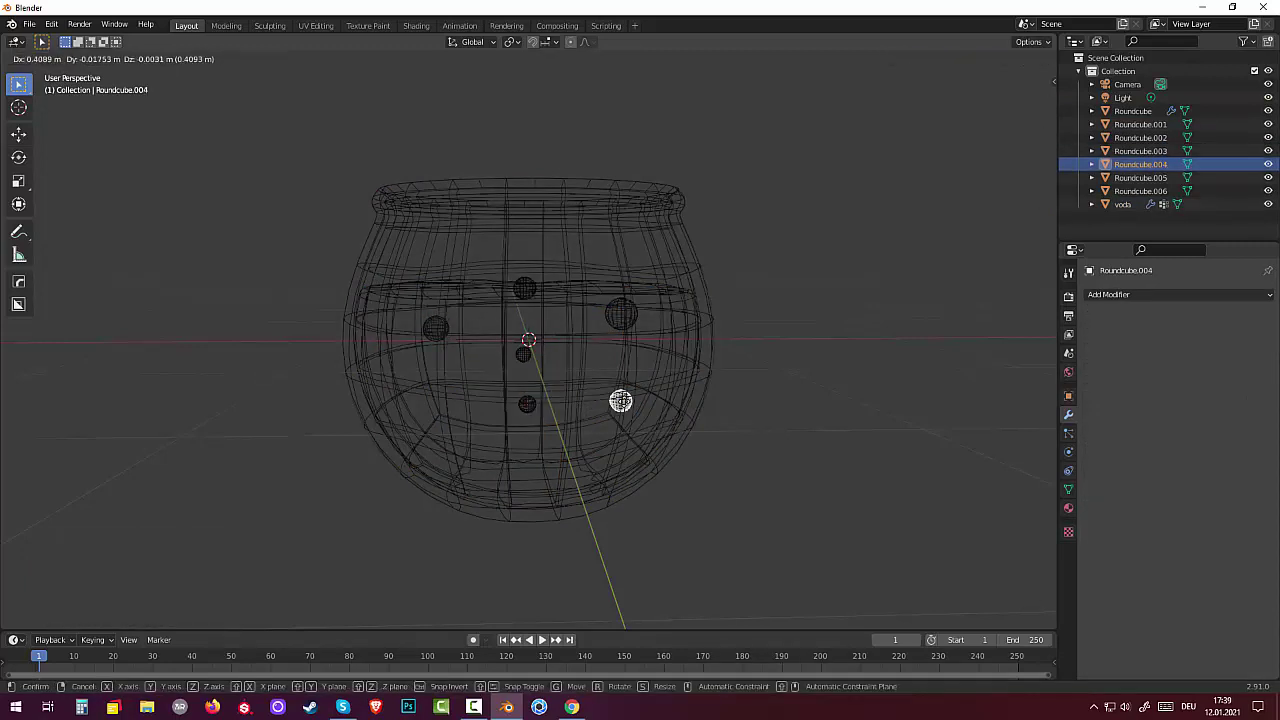
pyautogui.click(527, 402)
pyautogui.moveTo(527, 402); pyautogui.dragTo(463, 420)
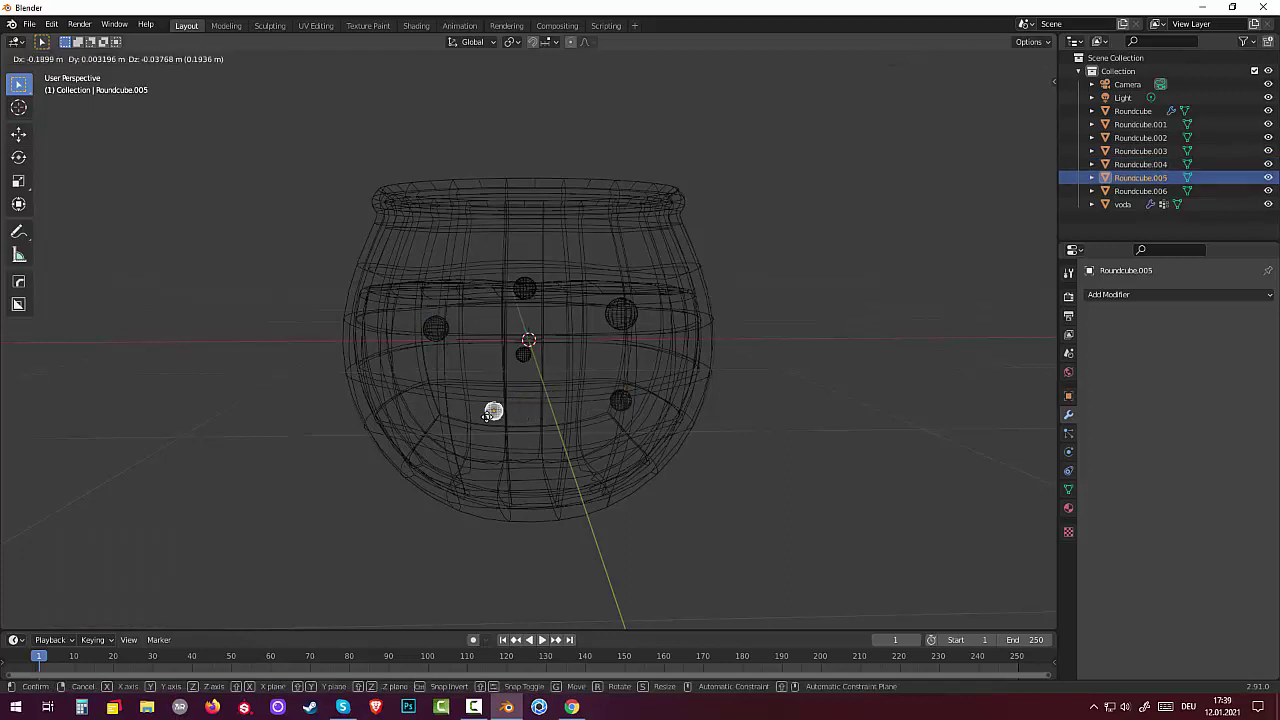
pyautogui.click(527, 360)
pyautogui.moveTo(527, 360)
pyautogui.mouseDown()
pyautogui.moveTo(453, 306)
pyautogui.moveTo(385, 326)
pyautogui.mouseUp()
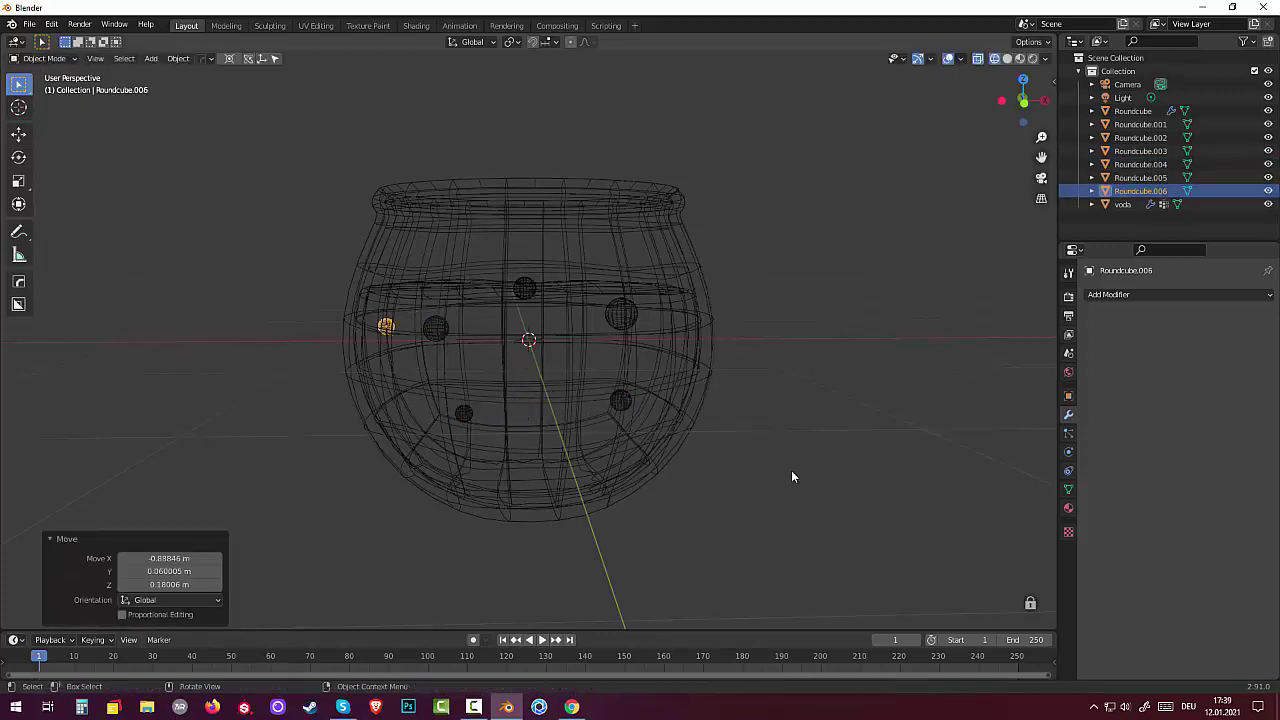
# Pull the left-edge bubble slightly inward so it sits inside the pot
pyautogui.moveTo(869, 455)
pyautogui.mouseDown(button='middle')
pyautogui.moveTo(732, 491)
pyautogui.moveTo(717, 451)
pyautogui.moveTo(711, 471)
pyautogui.moveTo(293, 383)
pyautogui.mouseUp(button='middle')
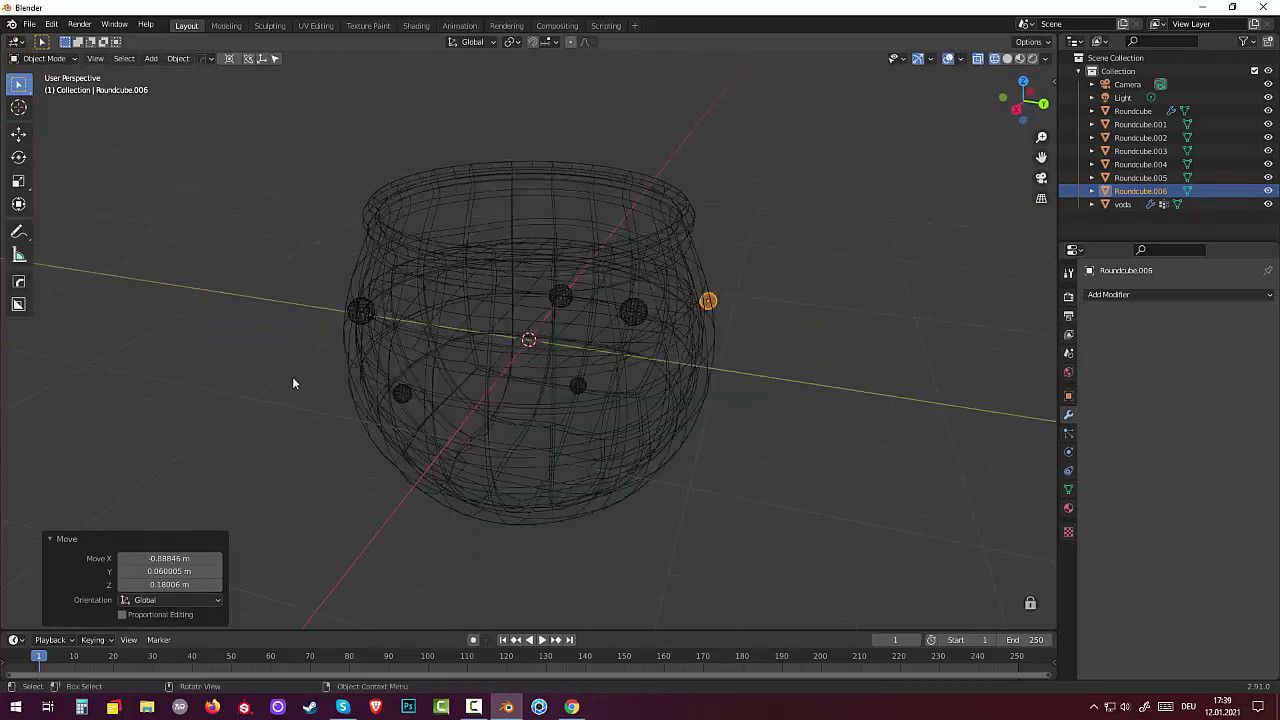
pyautogui.click(362, 311)
pyautogui.click(362, 311)
pyautogui.click(350, 316)
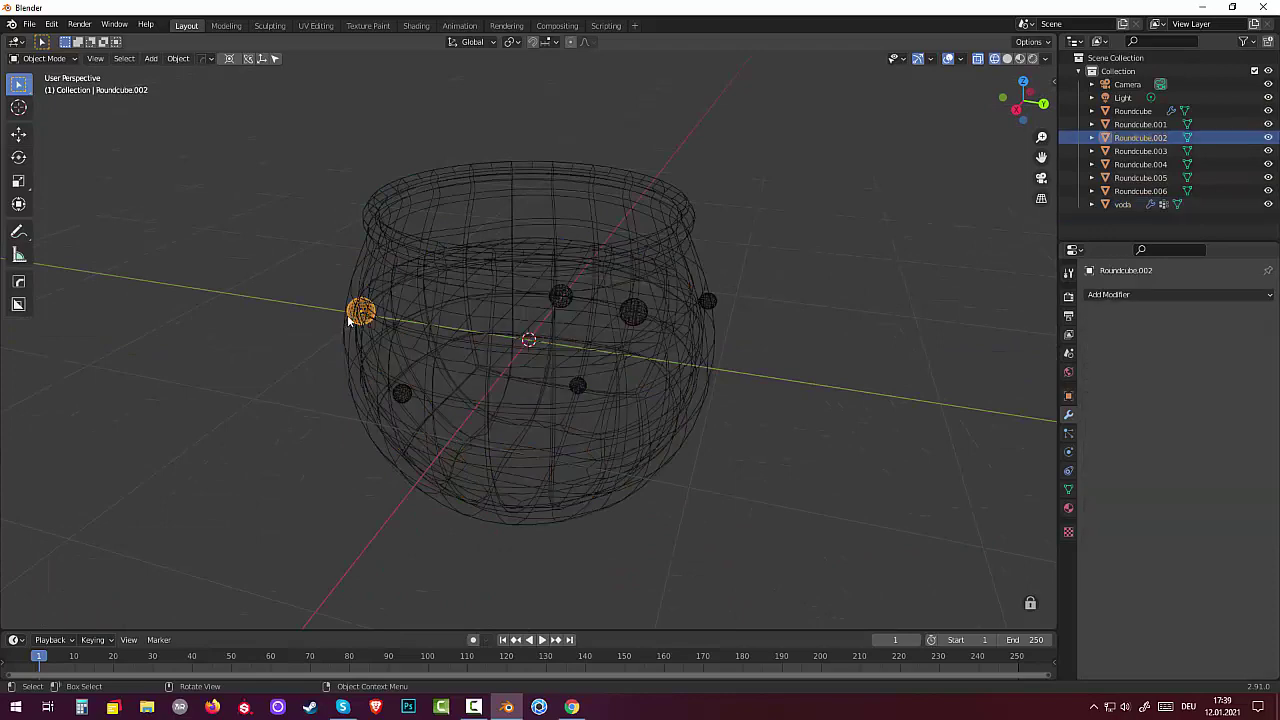
pyautogui.moveTo(345, 317); pyautogui.dragTo(379, 321)
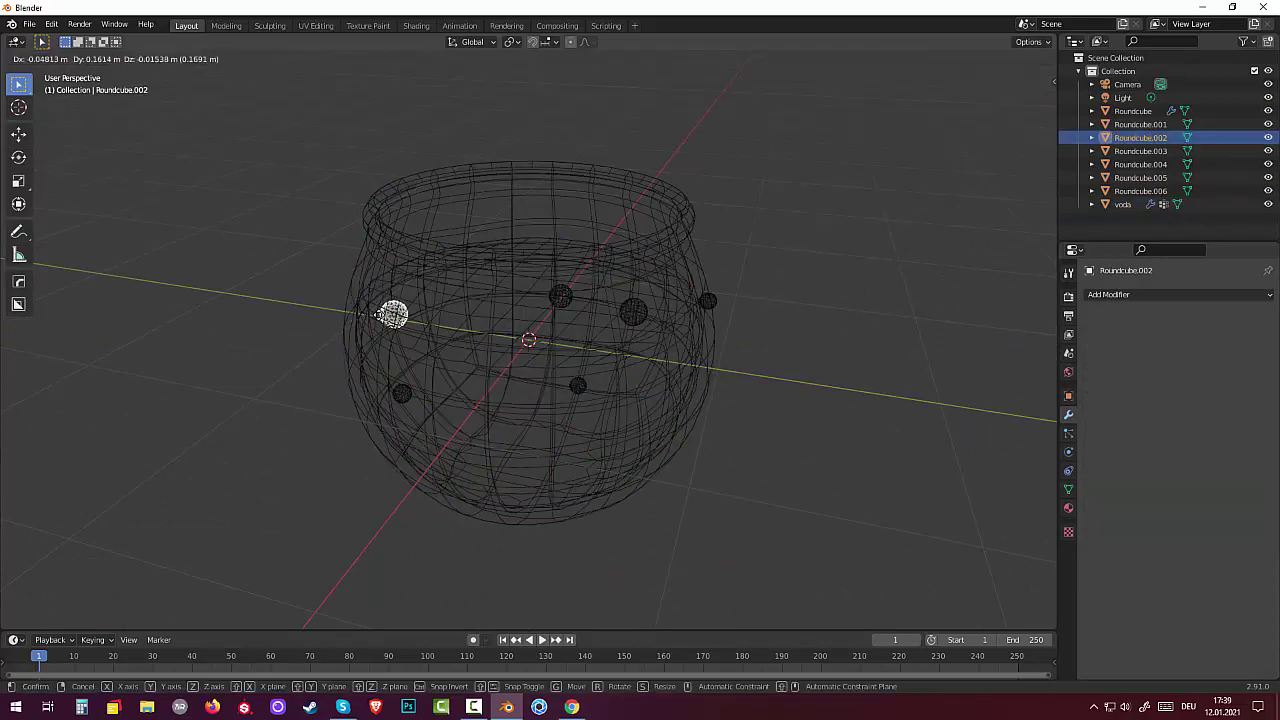
pyautogui.click(680, 488)
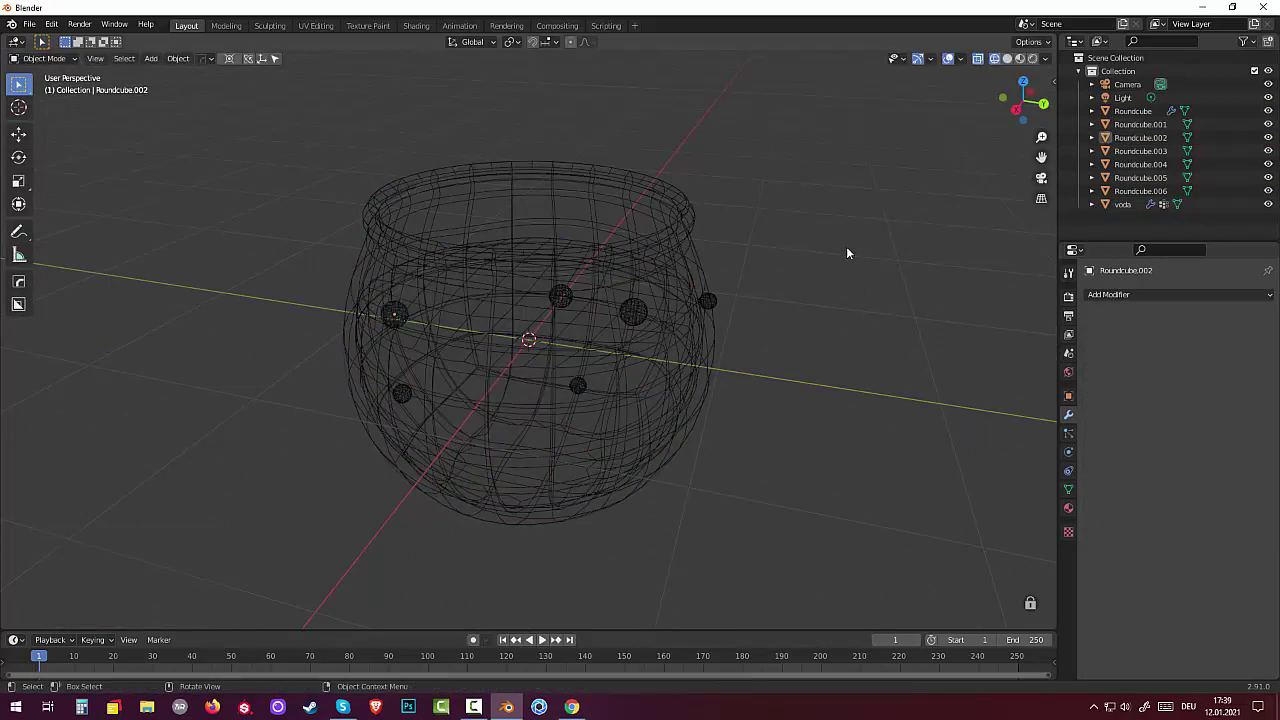
pyautogui.moveTo(846, 252)
pyautogui.mouseDown(button='middle')
pyautogui.moveTo(848, 204)
pyautogui.moveTo(845, 224)
pyautogui.mouseUp(button='middle')
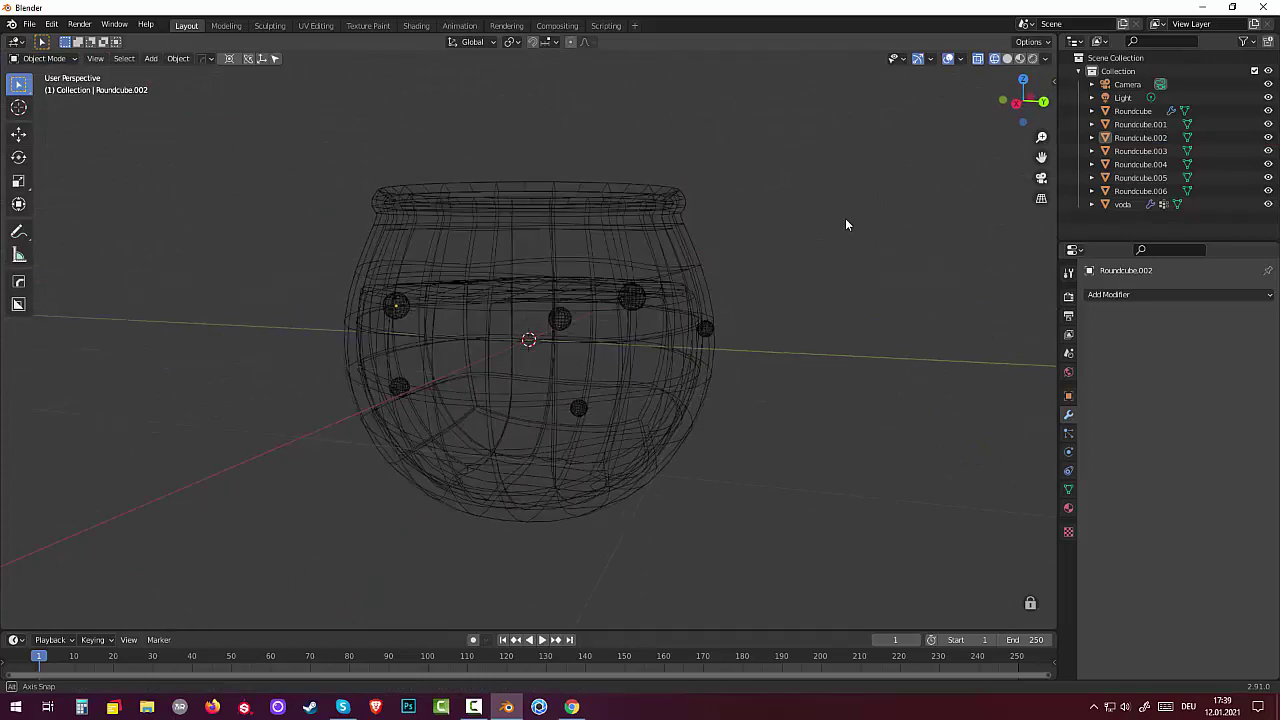
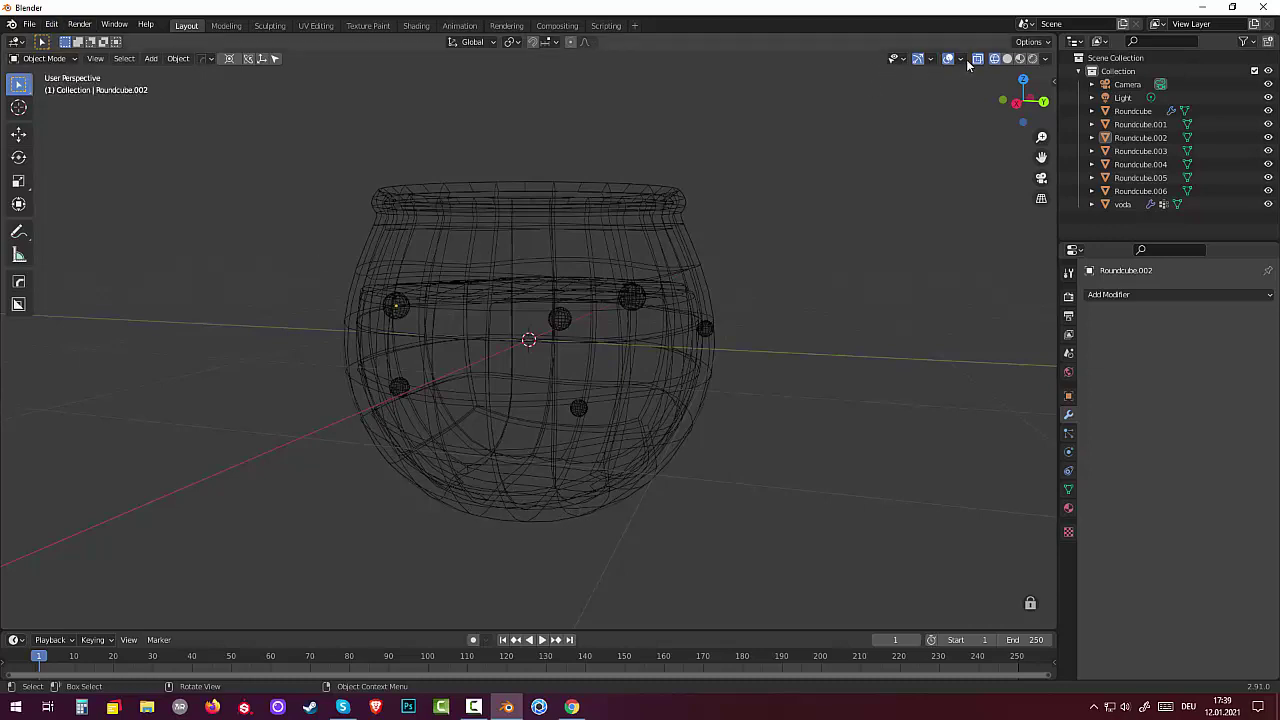
# Switch the viewport to Solid shading and join bubble spheres Roundcube.001–.006 into one object
pyautogui.click(1007, 58)
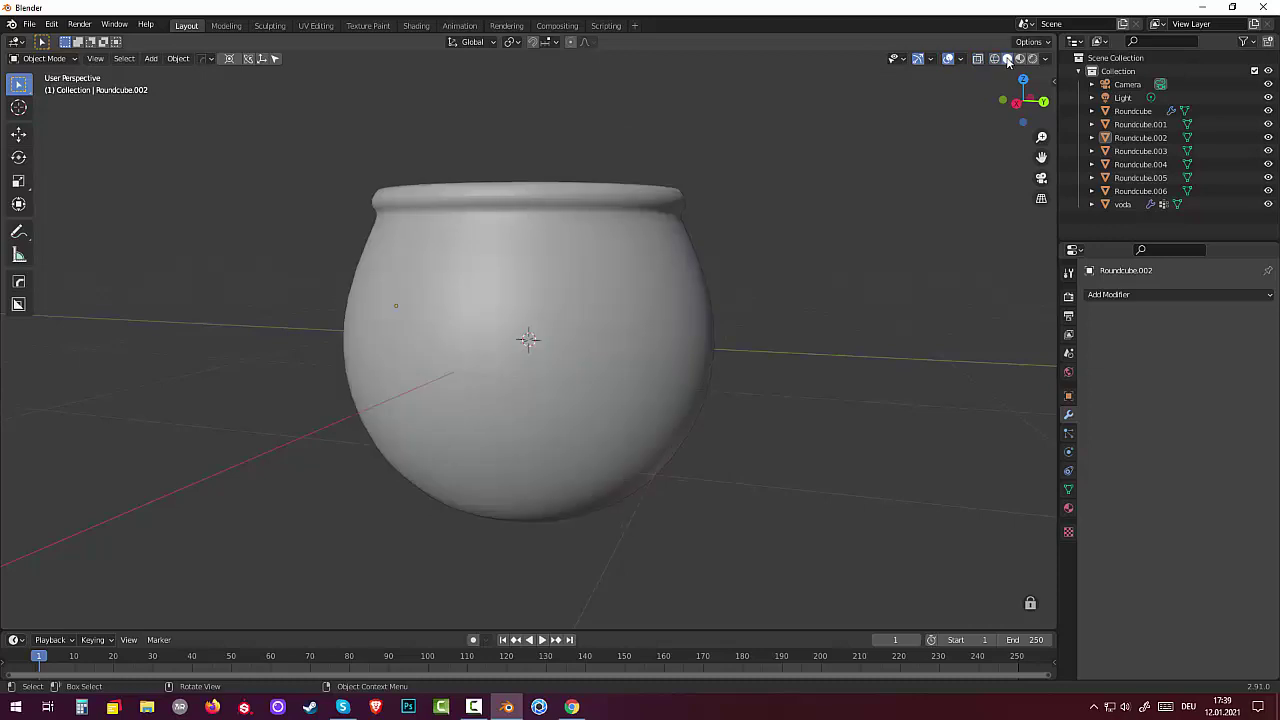
pyautogui.click(30, 24)
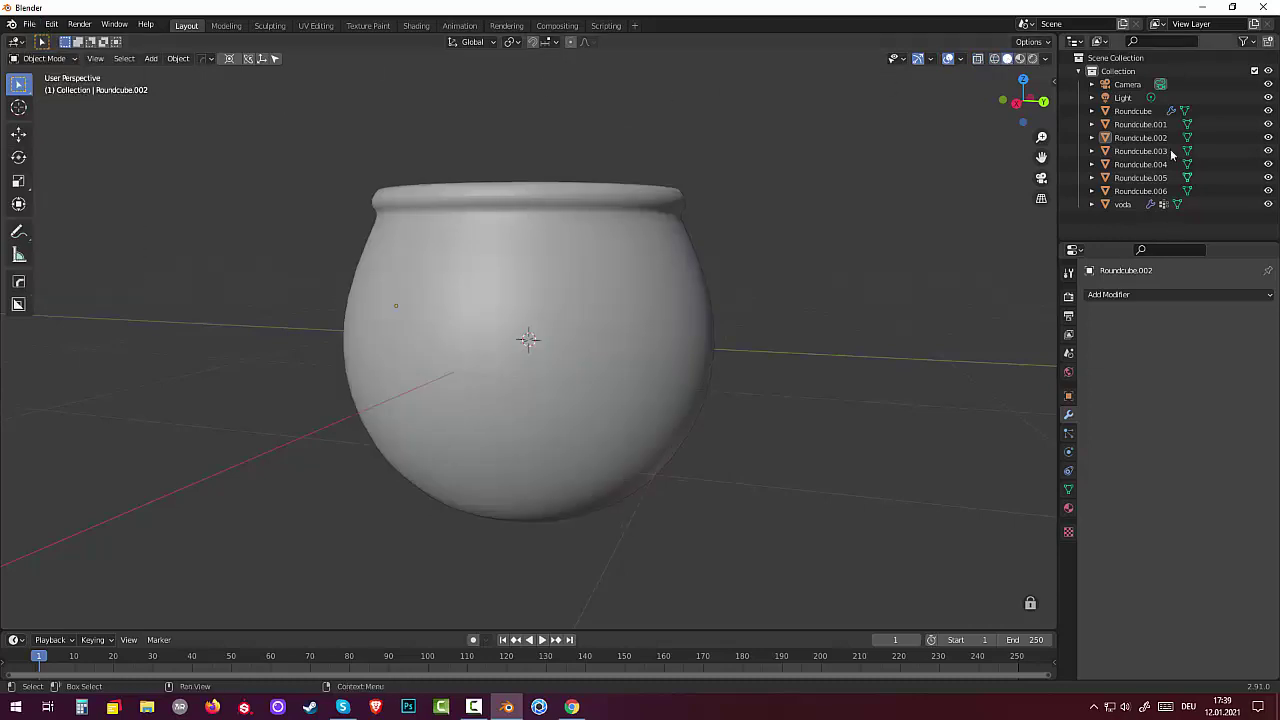
pyautogui.click(1140, 124)
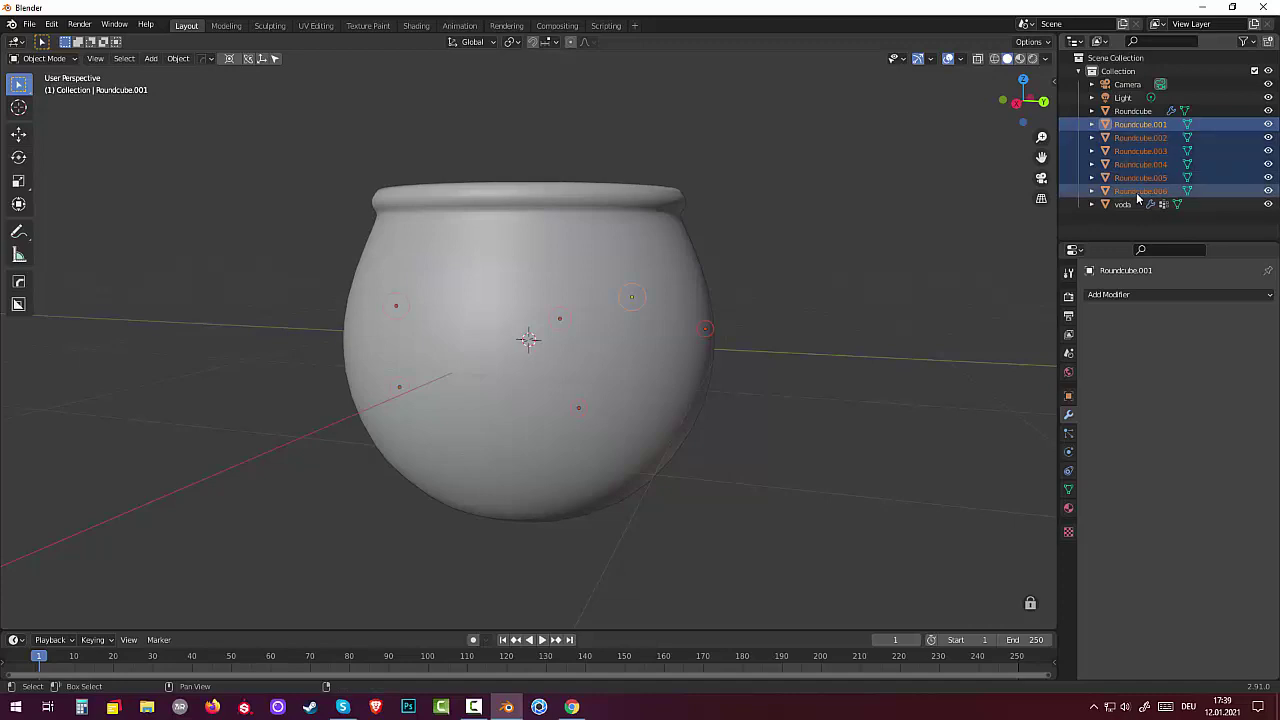
pyautogui.keyDown('shift'); pyautogui.click(1138, 191); pyautogui.keyUp('shift')
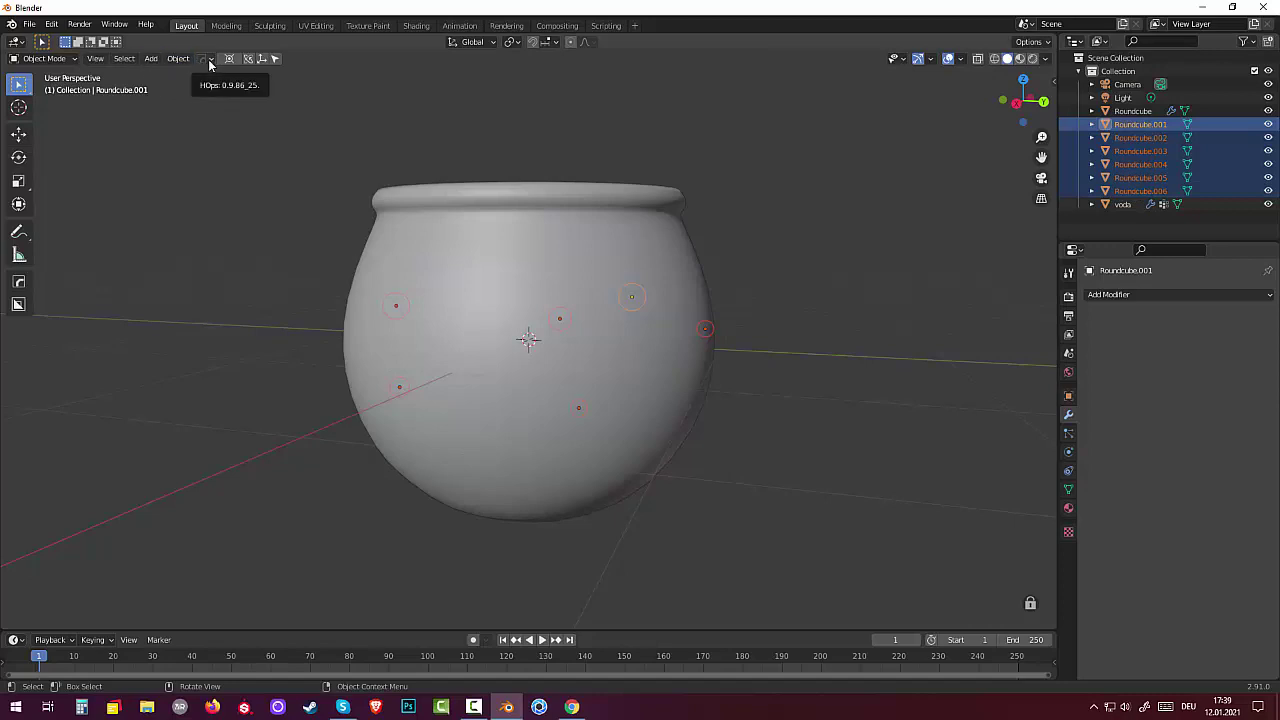
pyautogui.click(181, 58)
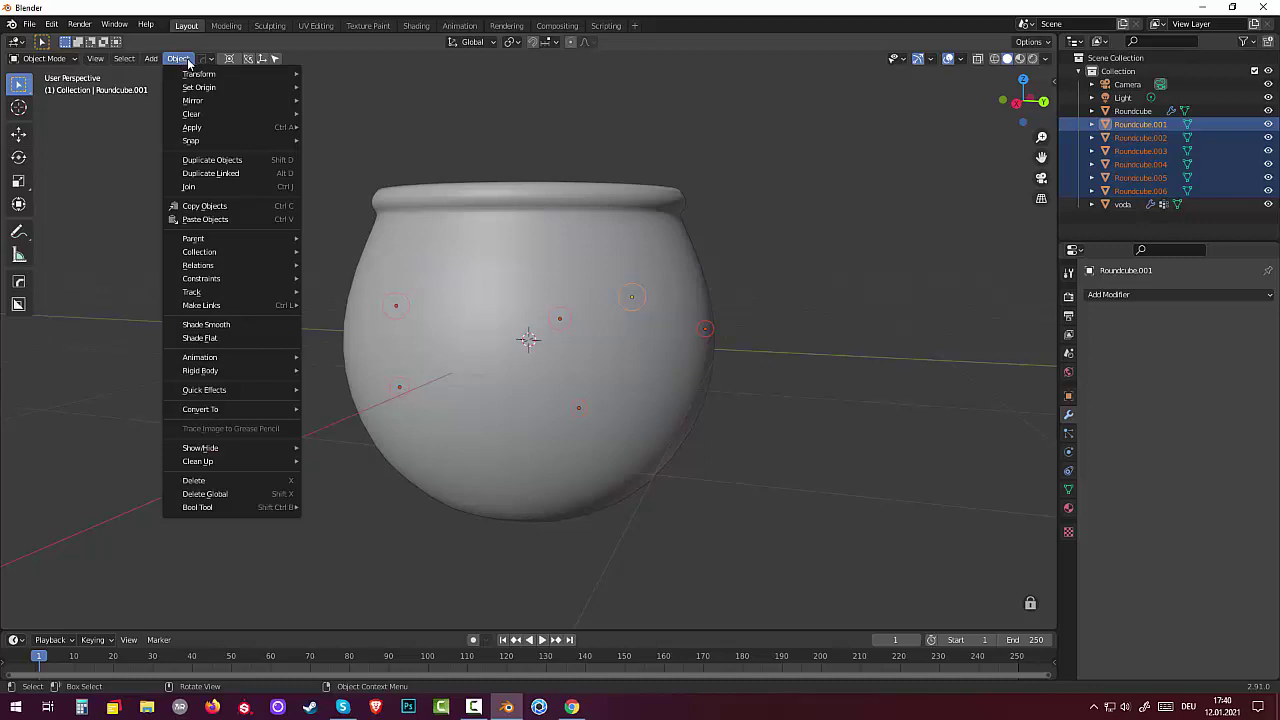
pyautogui.click(209, 190)
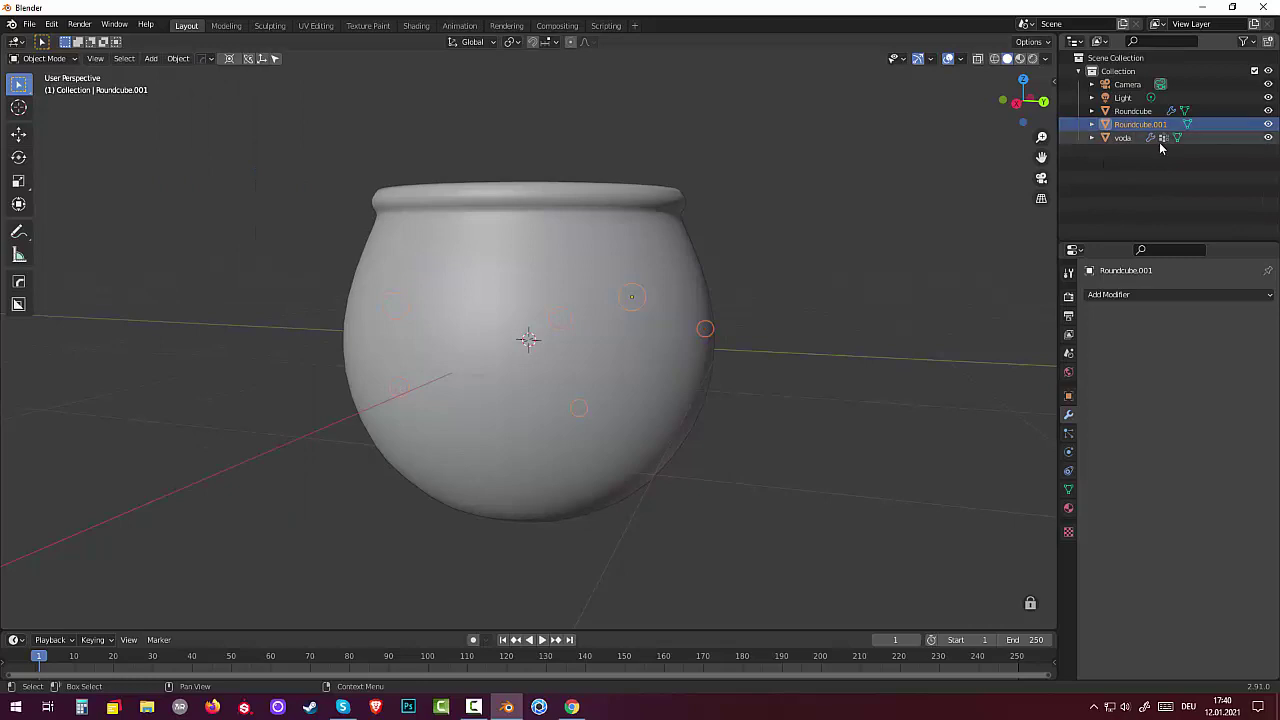
# Delete the Light and Camera from the scene, leaving the water voda selected
pyautogui.click(1127, 99)
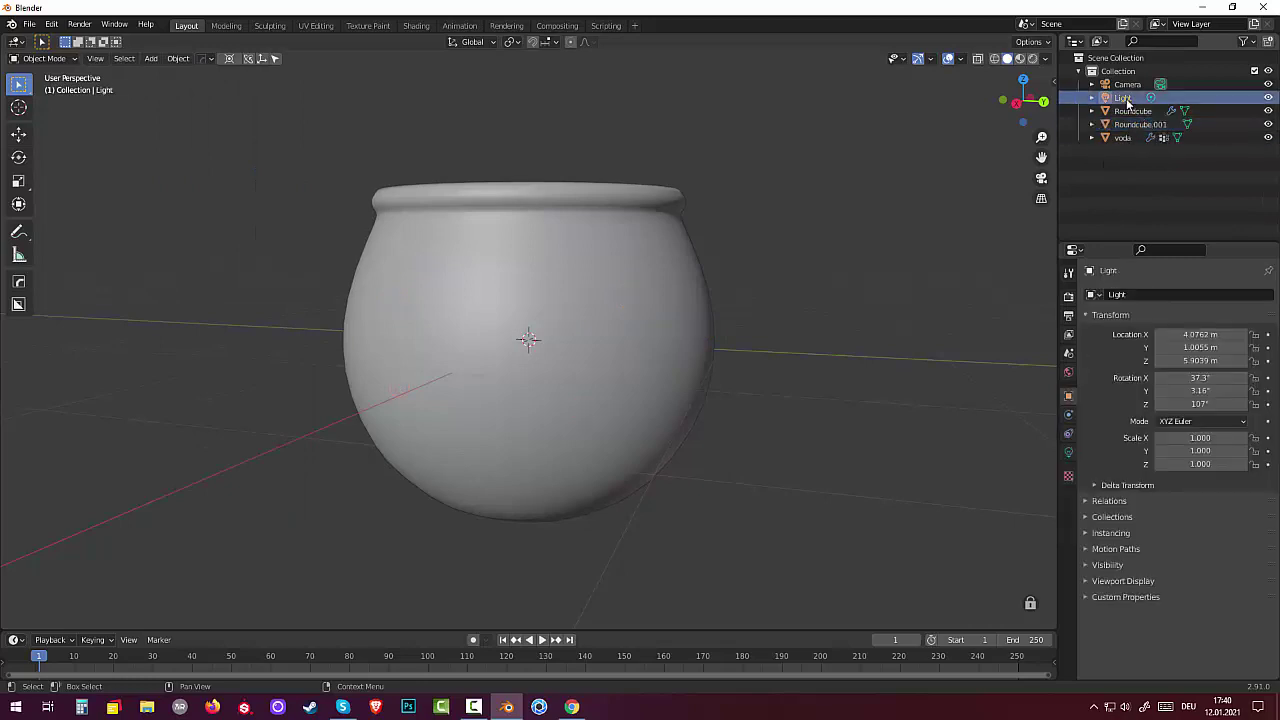
pyautogui.press('x')
pyautogui.click(1127, 84)
pyautogui.press('x')
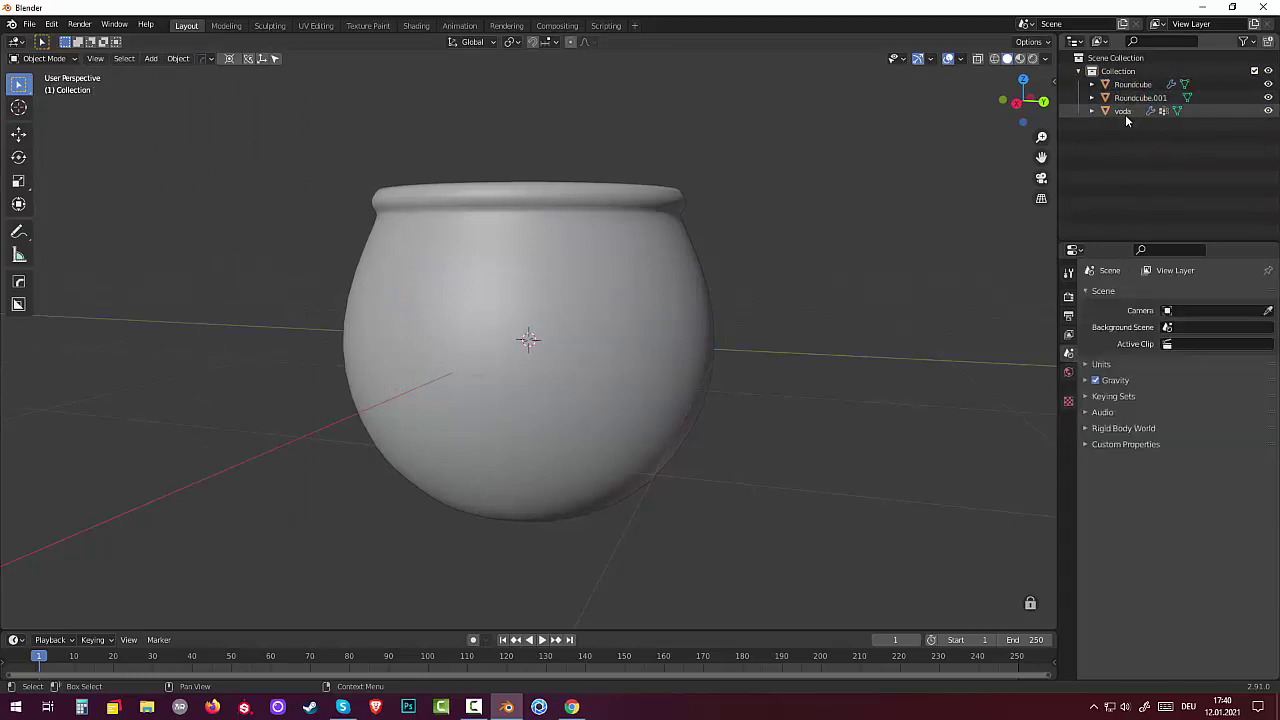
pyautogui.click(1123, 112)
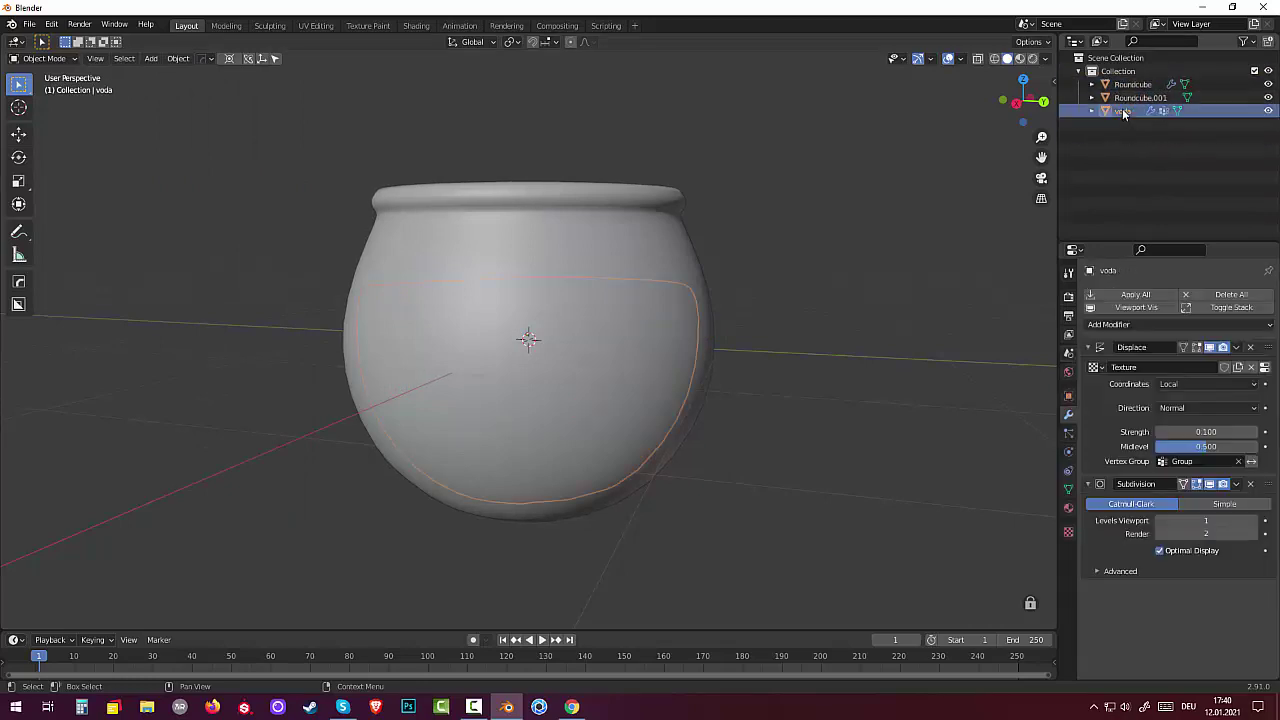
# Apply the water's Displace modifier, then the pot Roundcube's Subdivision and Solidify modifiers
pyautogui.click(1237, 347)
pyautogui.click(1211, 363)
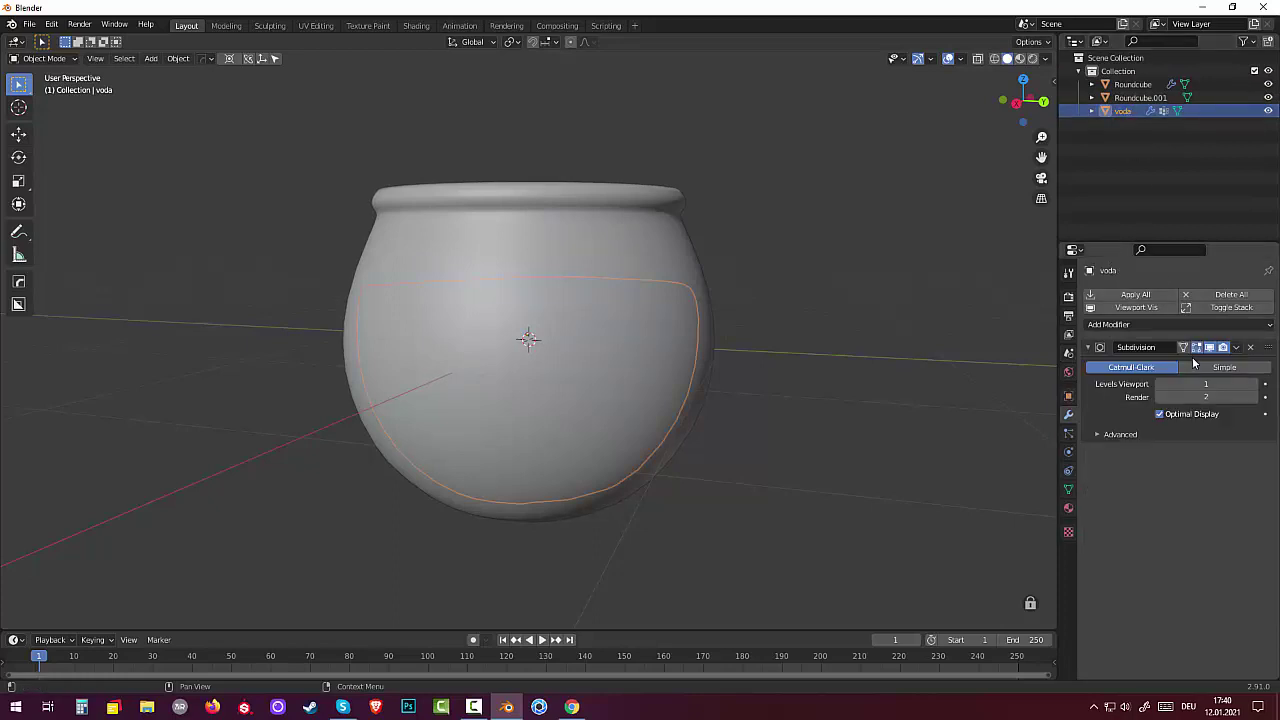
pyautogui.click(1170, 85)
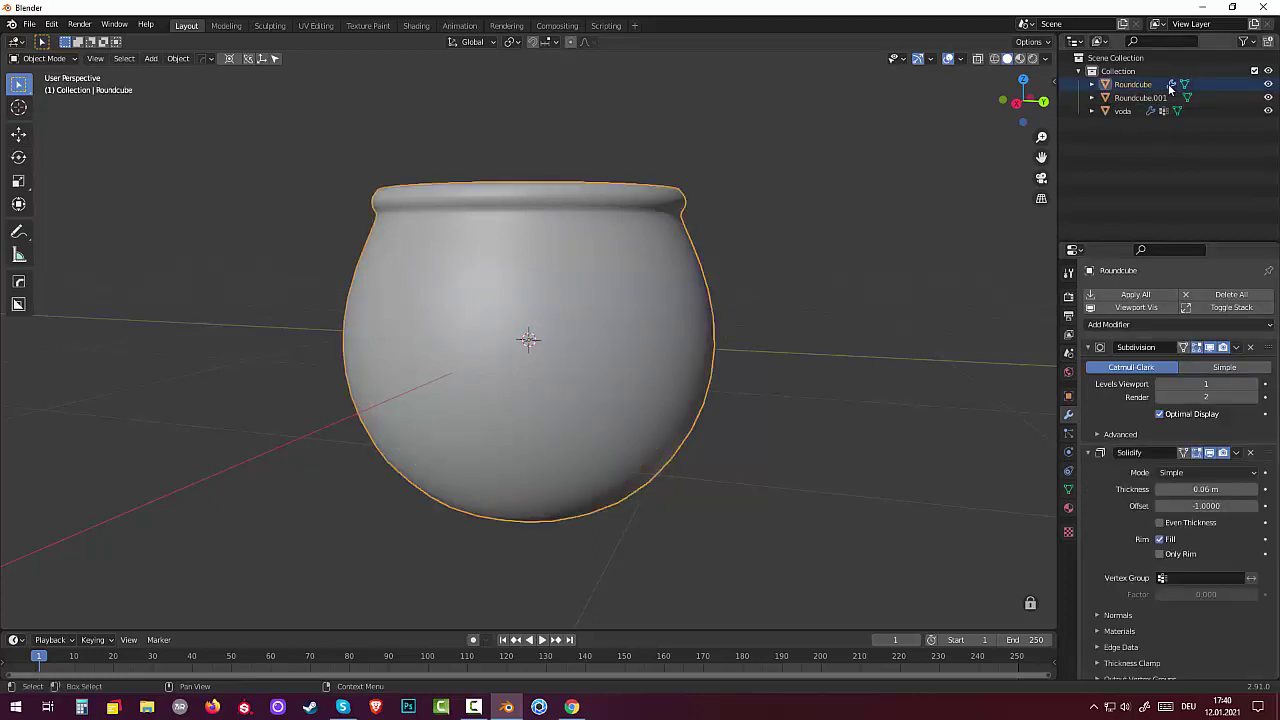
pyautogui.click(1237, 347)
pyautogui.click(1180, 364)
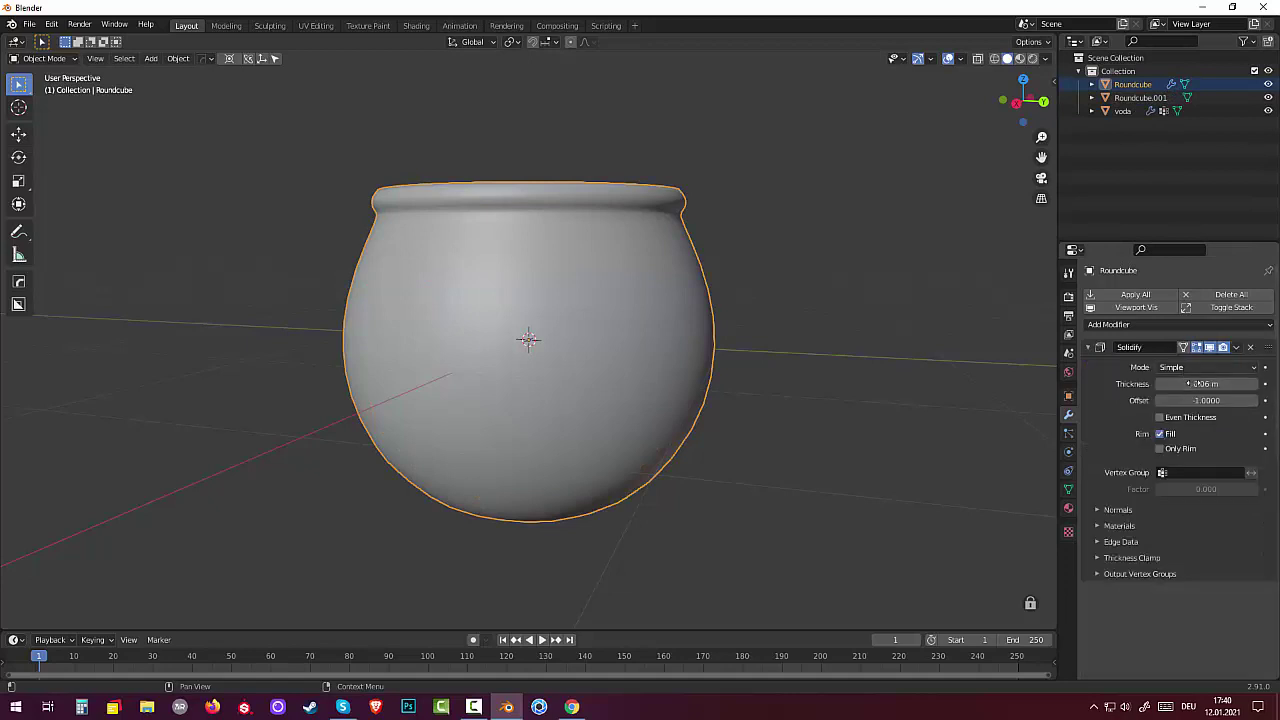
pyautogui.click(1237, 347)
pyautogui.click(1184, 366)
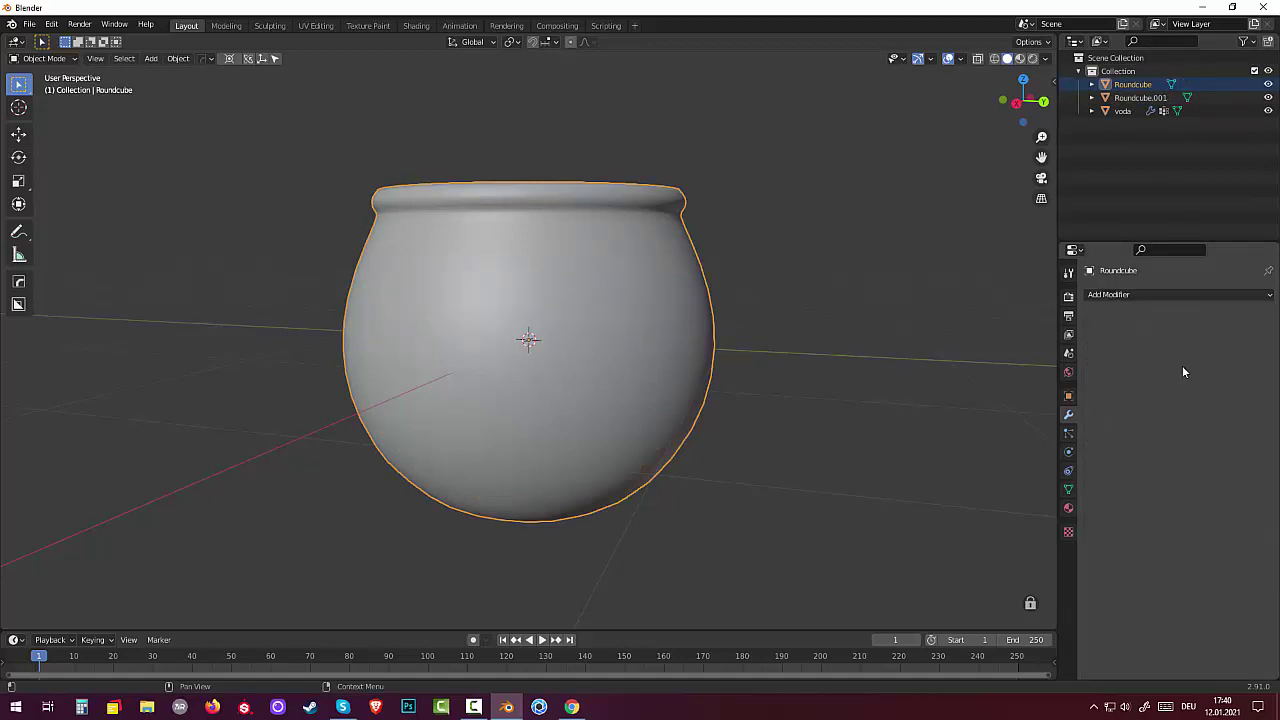
# Apply the Subdivision modifier on the water voda
pyautogui.click(1149, 111)
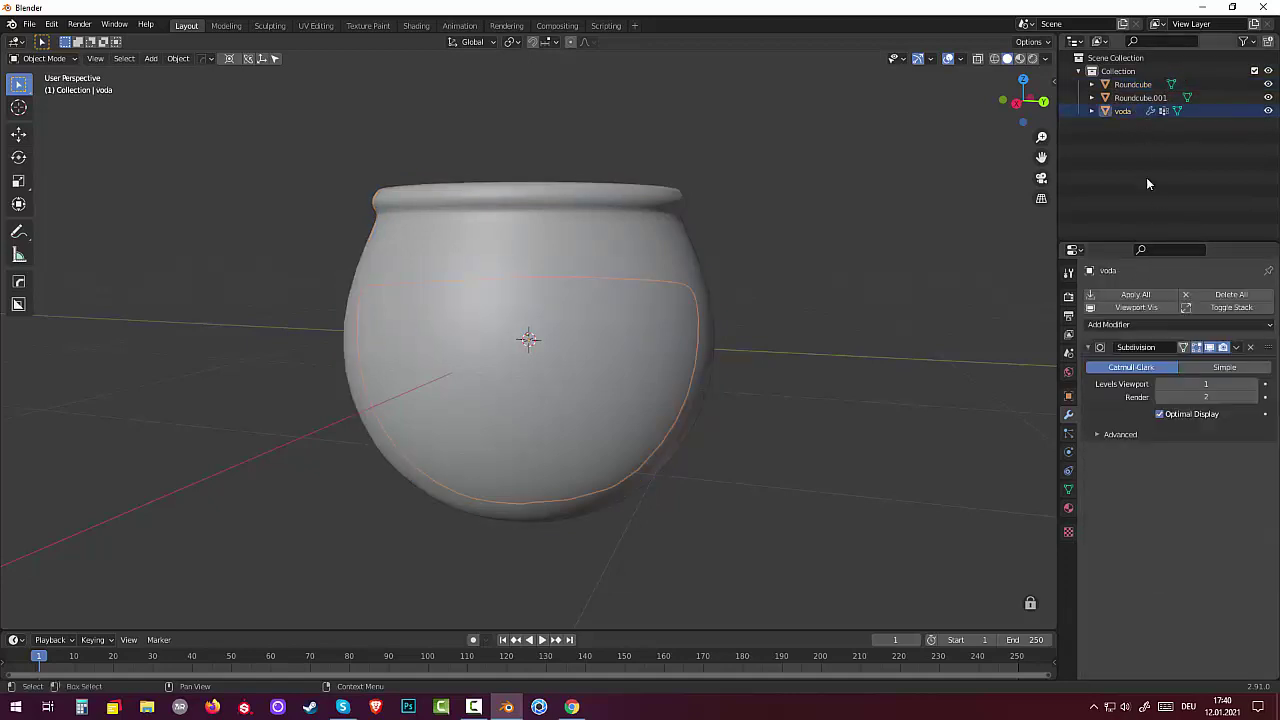
pyautogui.click(1237, 348)
pyautogui.click(1189, 363)
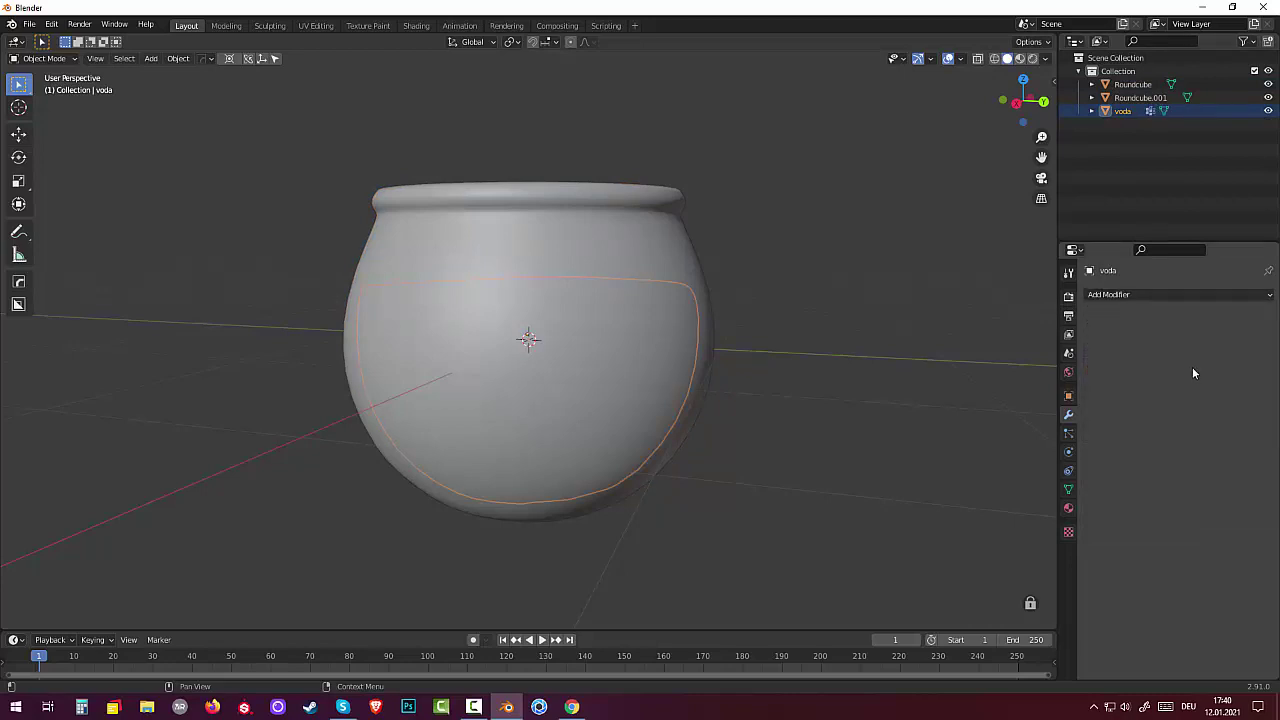
pyautogui.click(810, 311)
pyautogui.moveTo(810, 311)
pyautogui.mouseDown(button='middle')
pyautogui.moveTo(852, 323)
pyautogui.moveTo(834, 418)
pyautogui.moveTo(814, 371)
pyautogui.moveTo(789, 352)
pyautogui.moveTo(760, 350)
pyautogui.moveTo(763, 360)
pyautogui.mouseUp(button='middle')
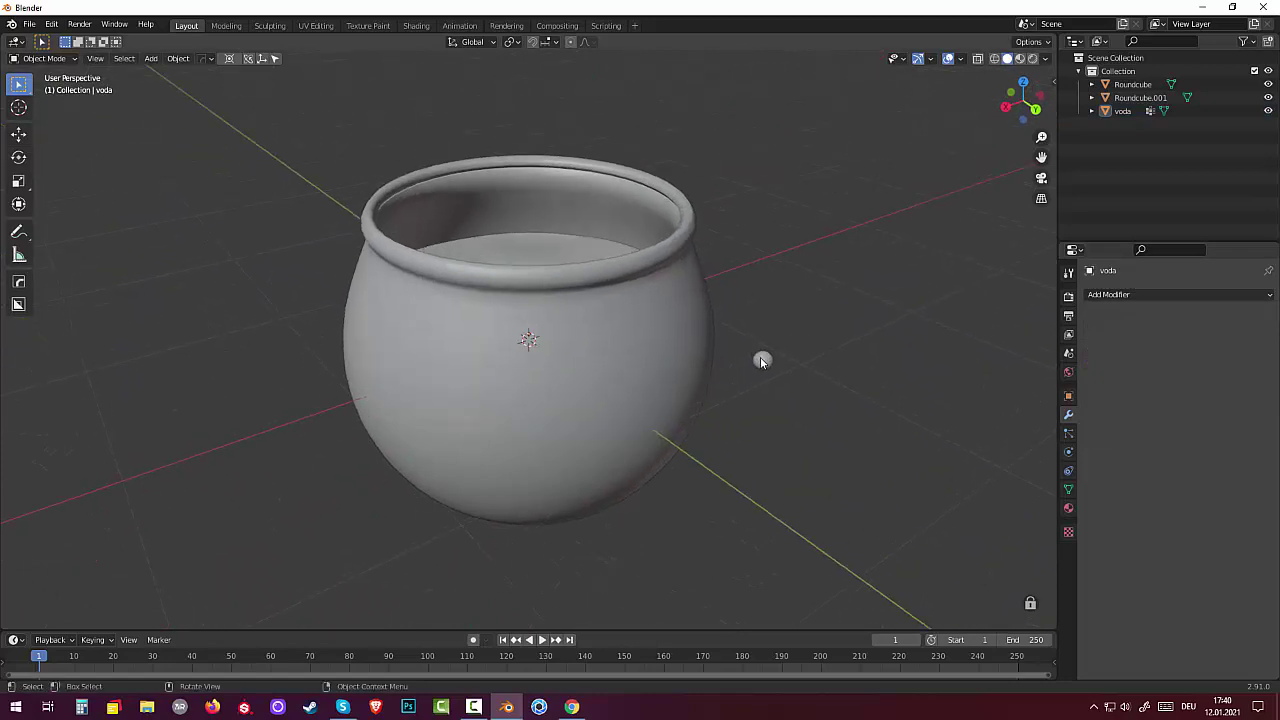
# Edit the merged bubbles with the pot hidden and move the stray outside bubble into the water
pyautogui.click(763, 360)
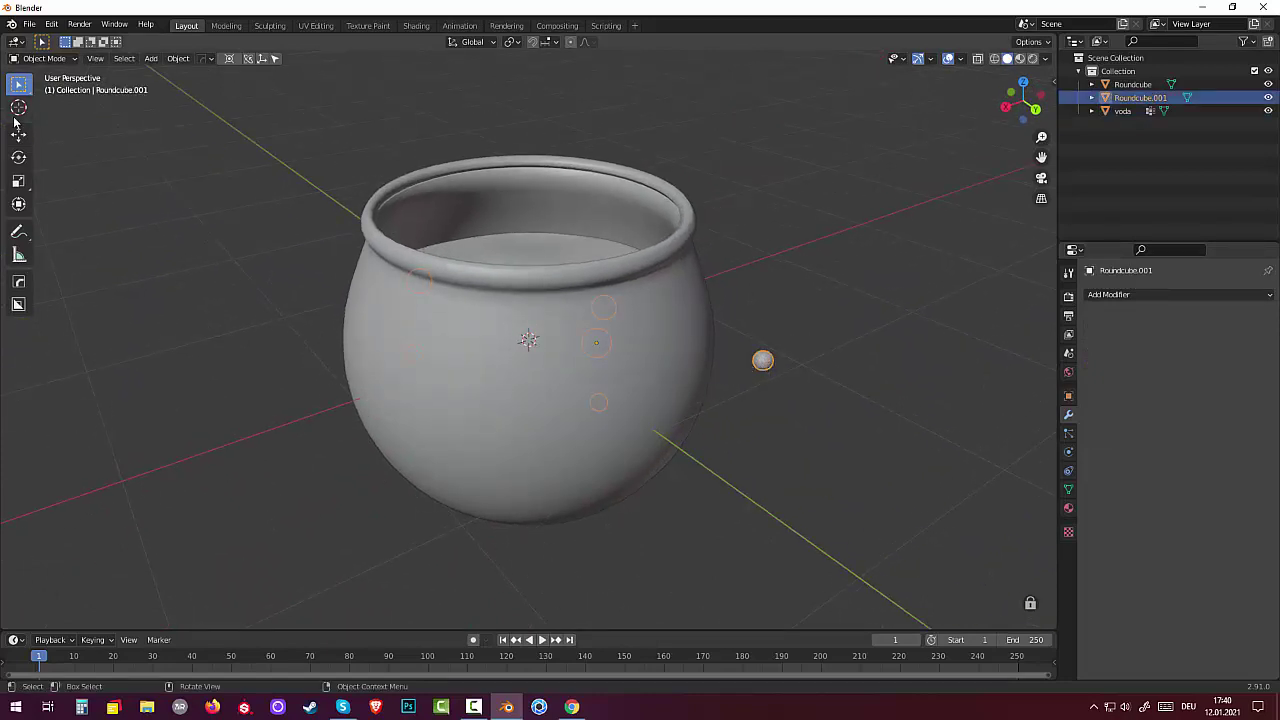
pyautogui.click(40, 58)
pyautogui.click(52, 92)
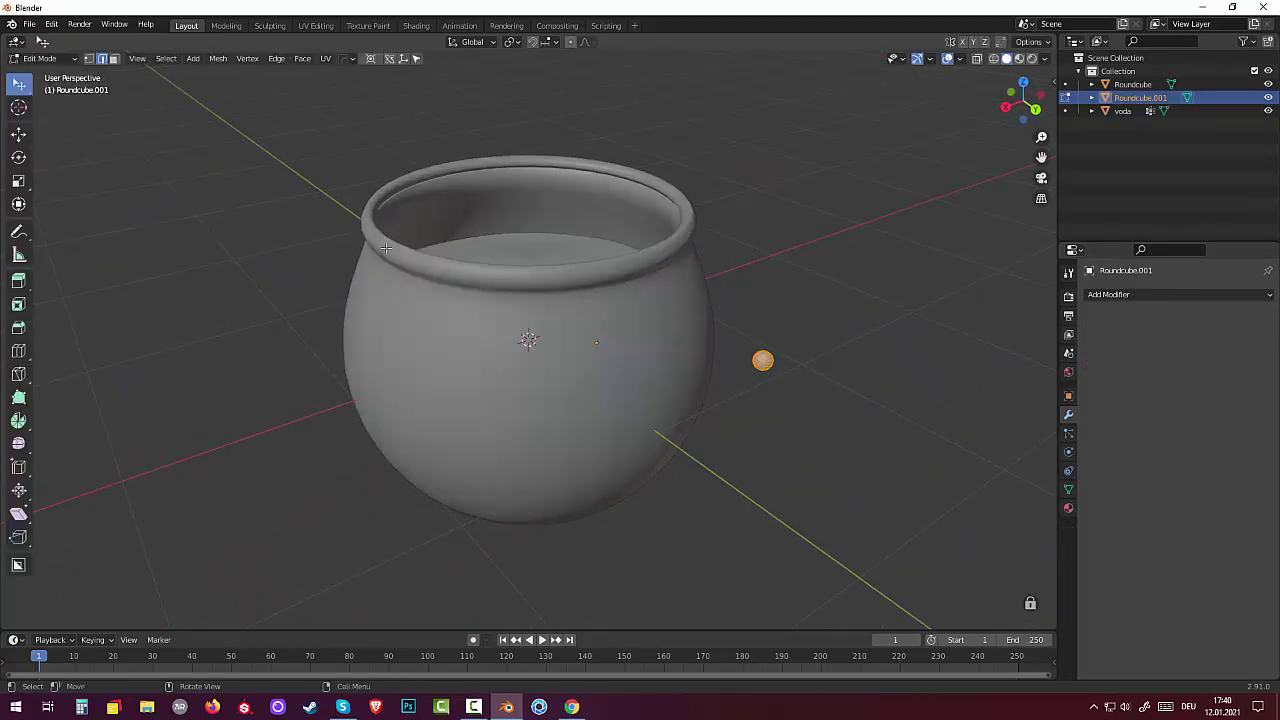
pyautogui.moveTo(832, 394)
pyautogui.mouseDown(button='middle')
pyautogui.moveTo(830, 337)
pyautogui.moveTo(823, 346)
pyautogui.mouseUp(button='middle')
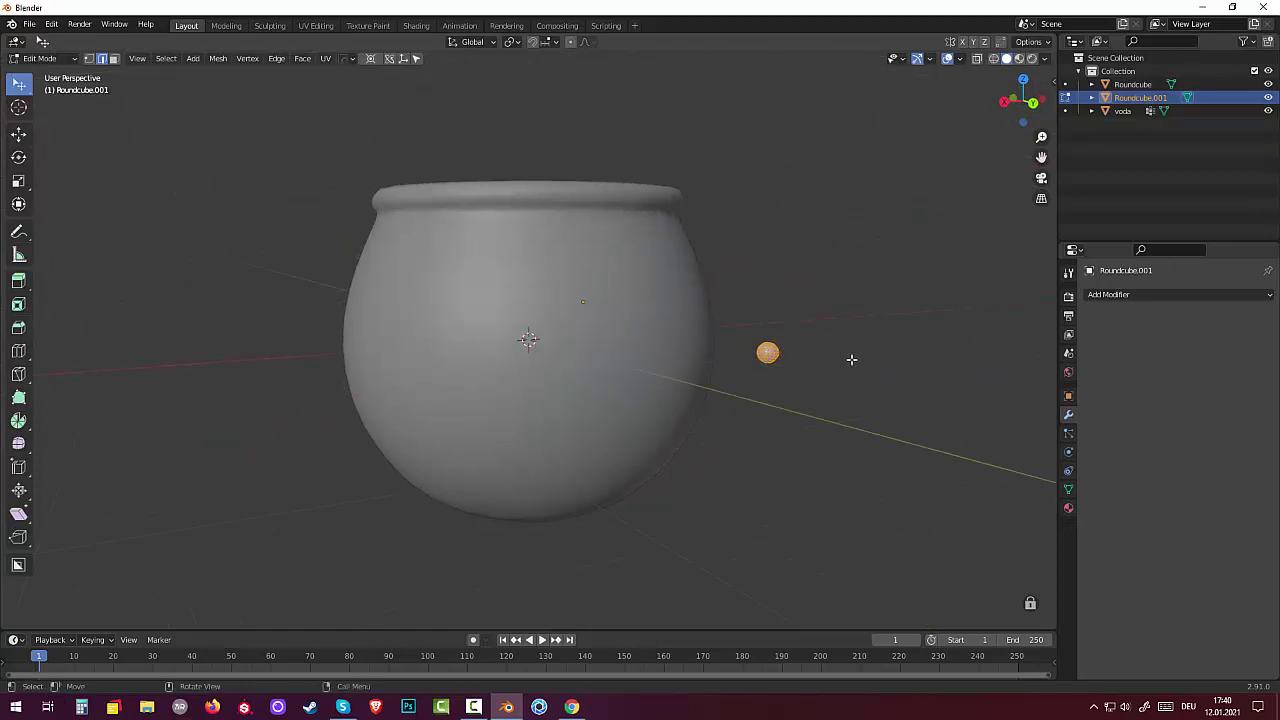
pyautogui.click(1268, 85)
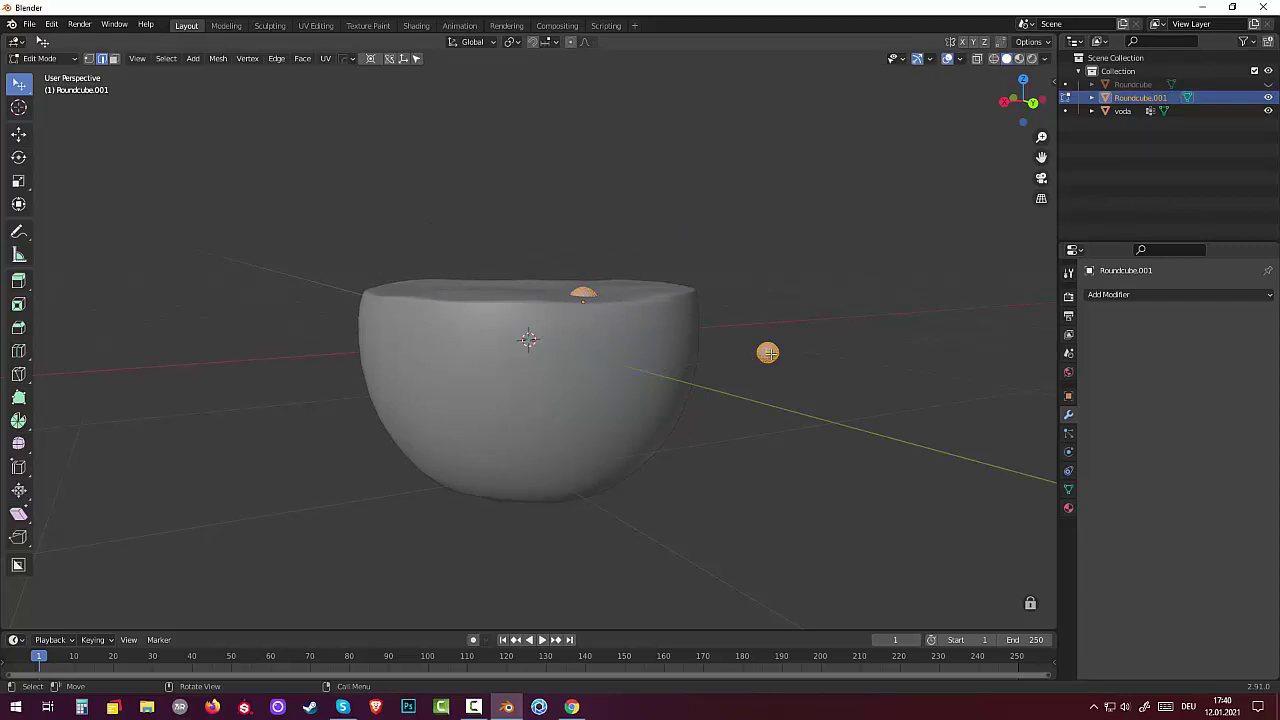
pyautogui.press('ctrl+KP_Add')
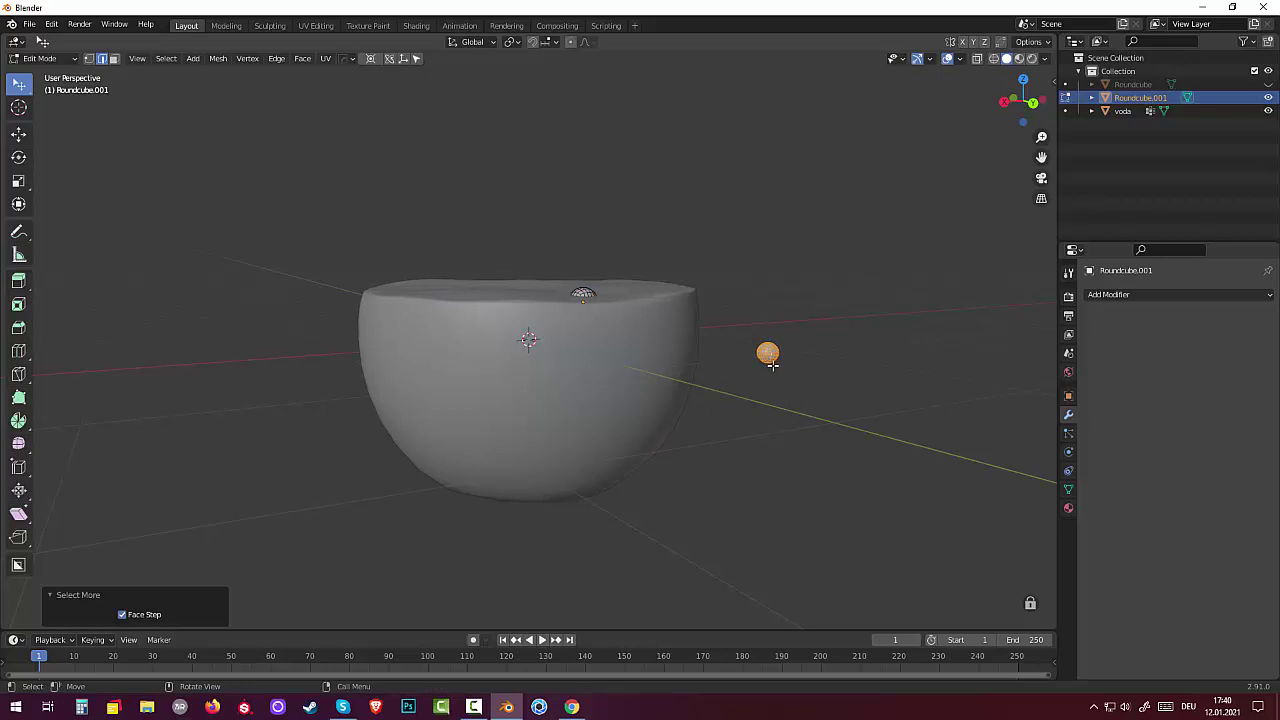
pyautogui.press('g')
pyautogui.click(655, 398)
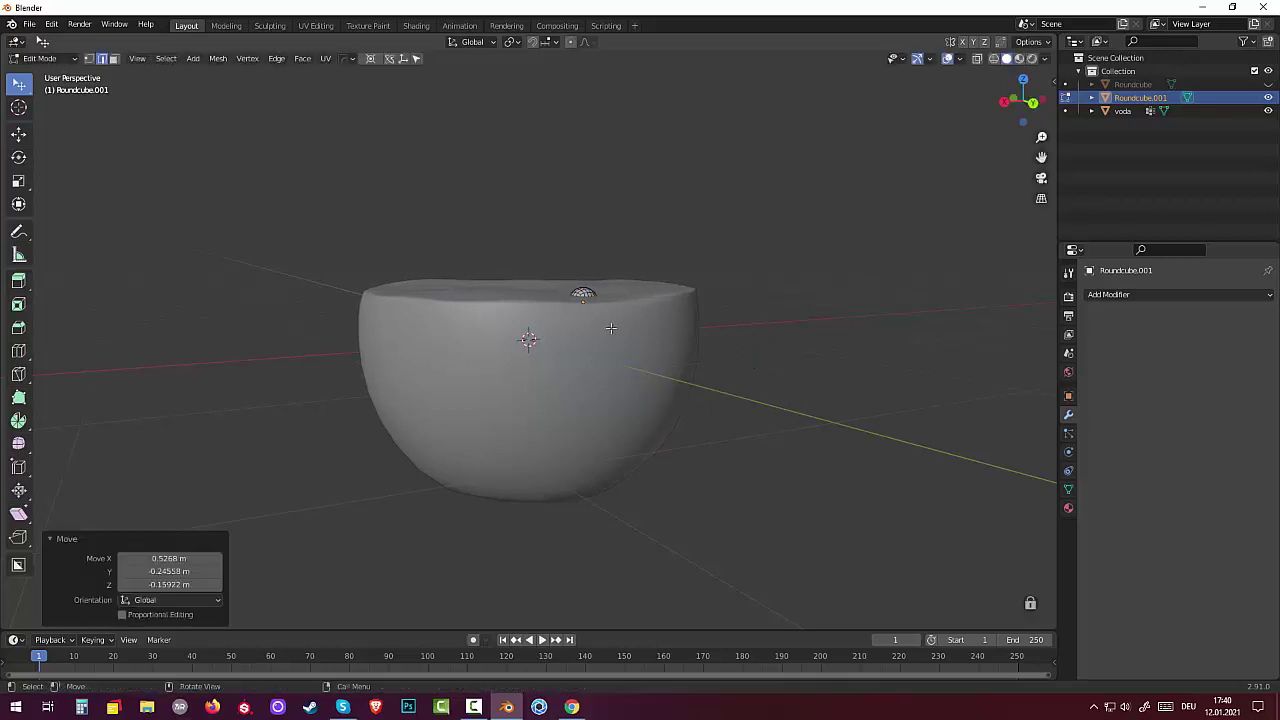
# Lower the bubble poking out of the water surface, then unhide the pot Roundcube
pyautogui.click(596, 298)
pyautogui.press('ctrl+KP_Add')
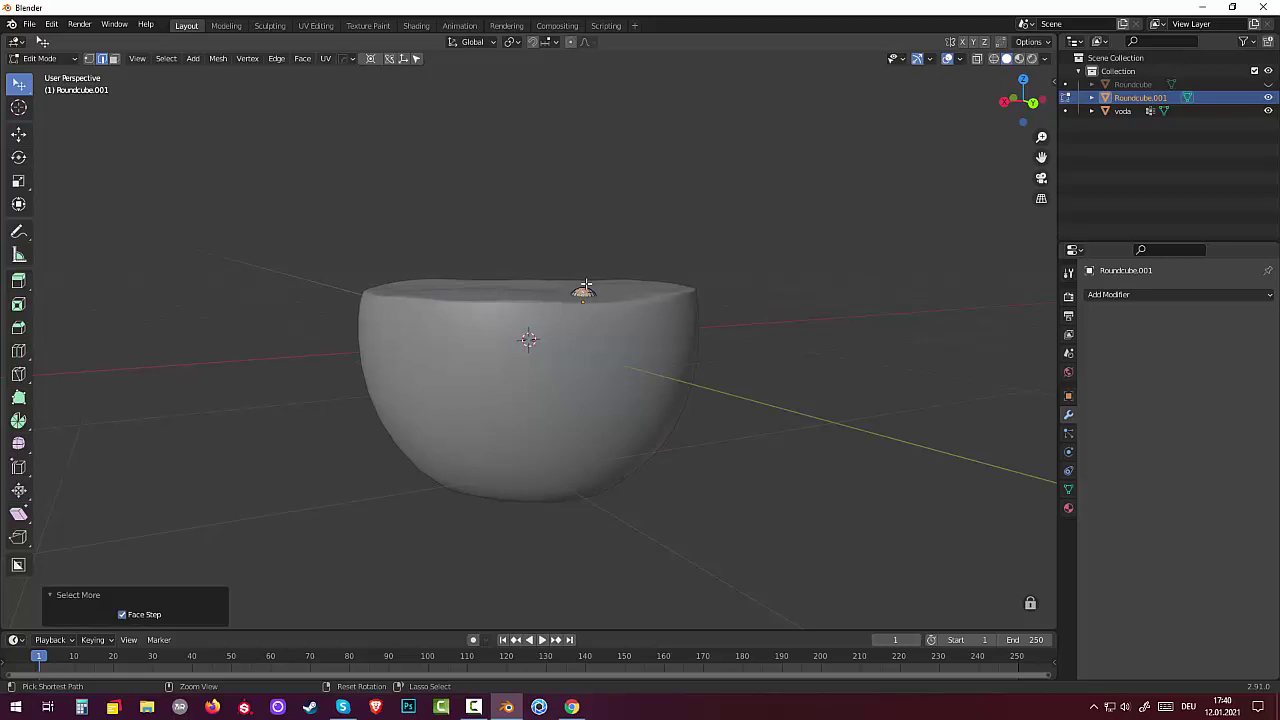
pyautogui.press('ctrl+KP_Add')
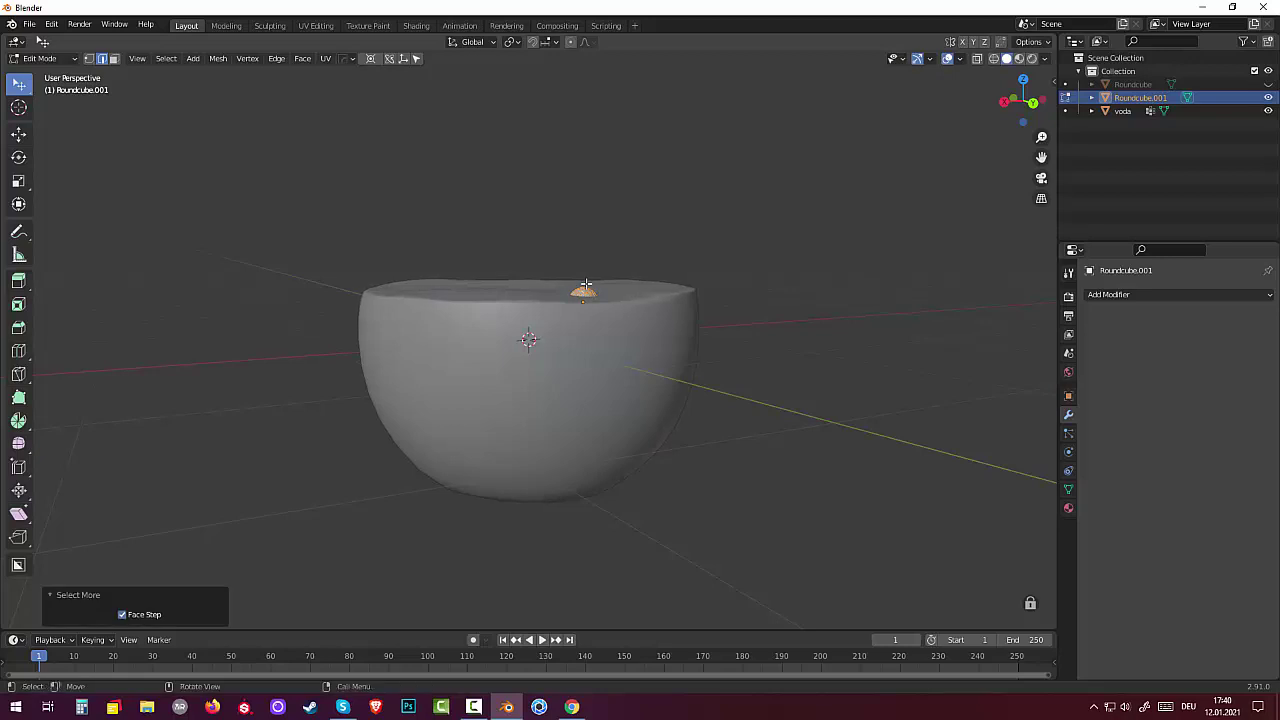
pyautogui.press('g')
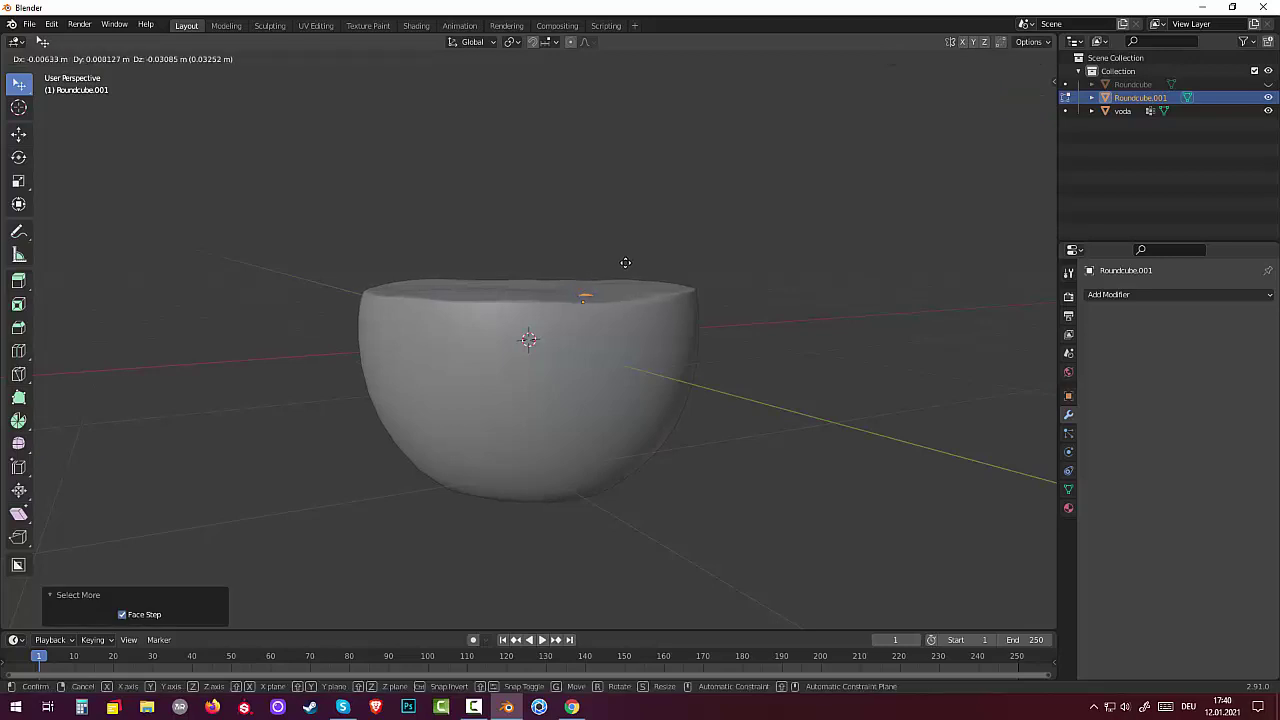
pyautogui.click(626, 263)
pyautogui.click(768, 382)
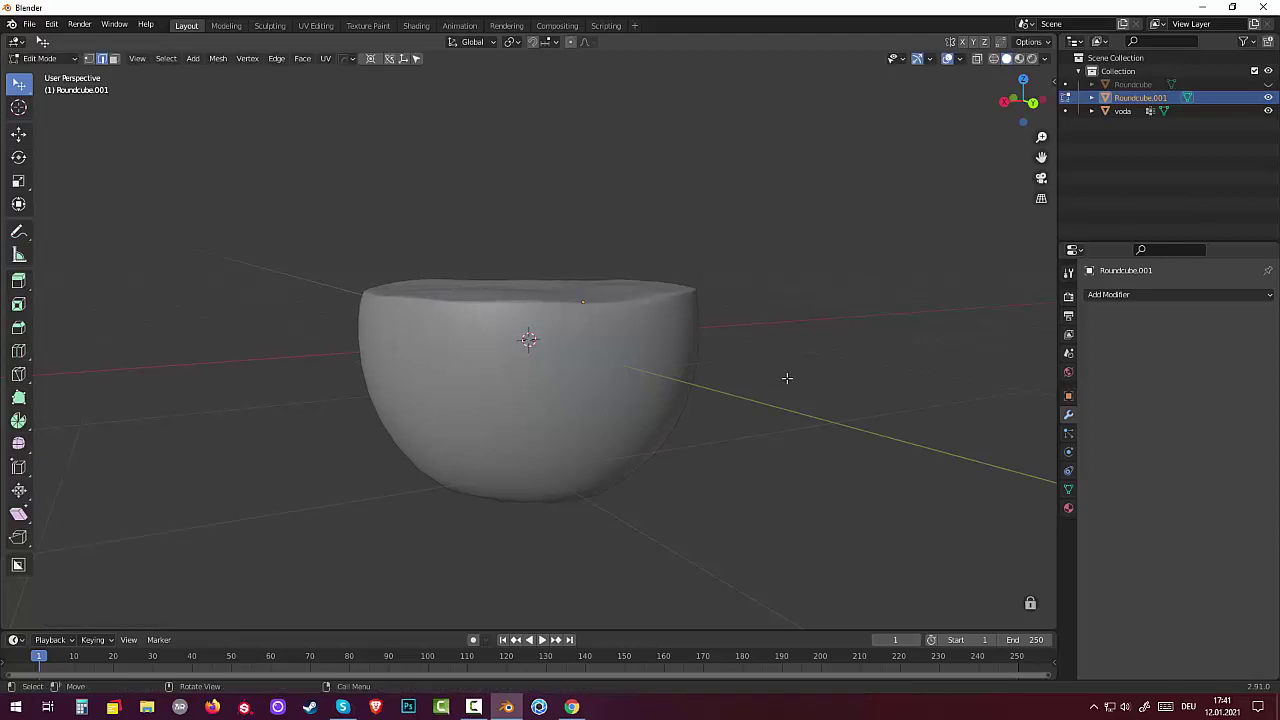
pyautogui.moveTo(787, 378); pyautogui.dragTo(751, 380, button='middle')
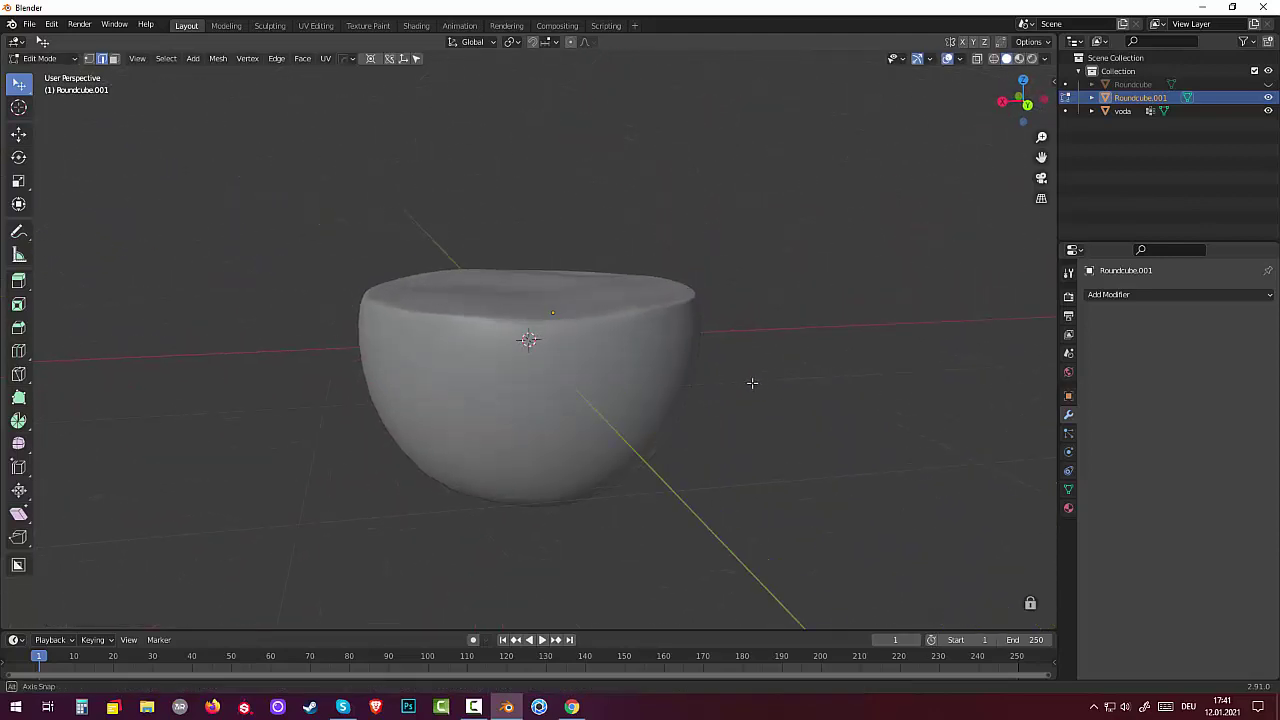
pyautogui.click(1269, 85)
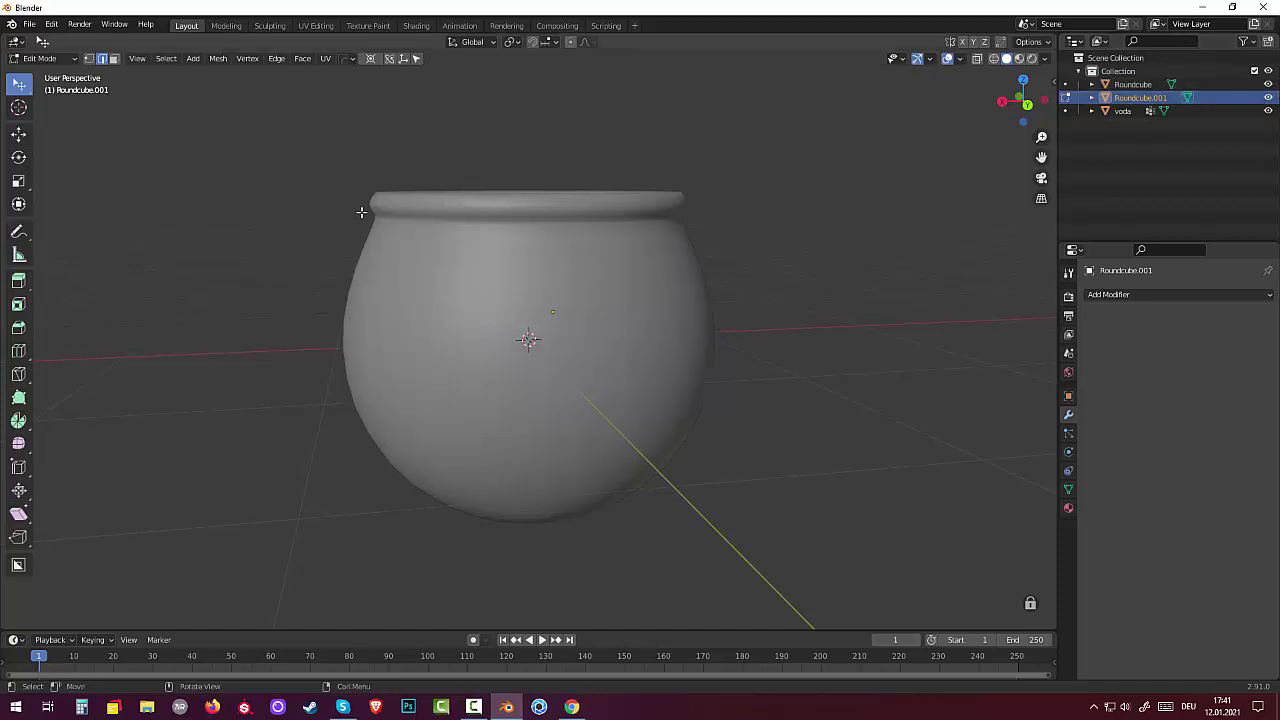
# Save the Blender scene as aquarium.blend
pyautogui.click(45, 58)
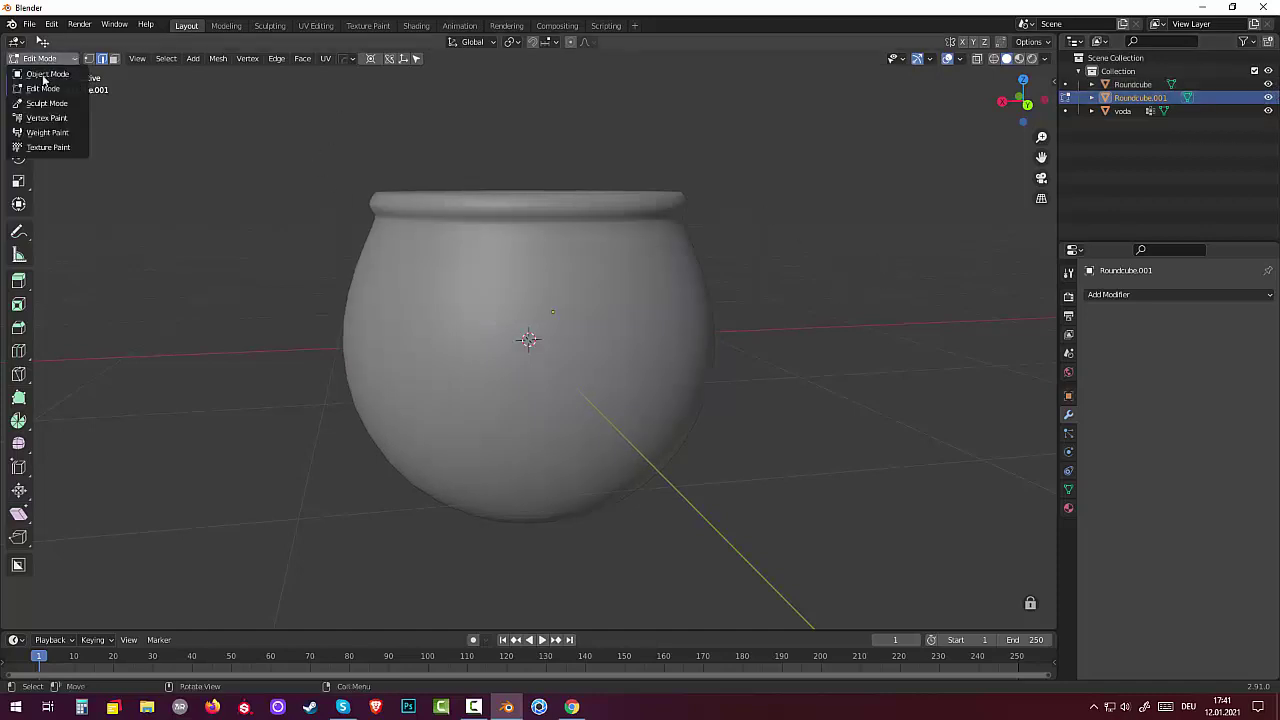
pyautogui.click(29, 24)
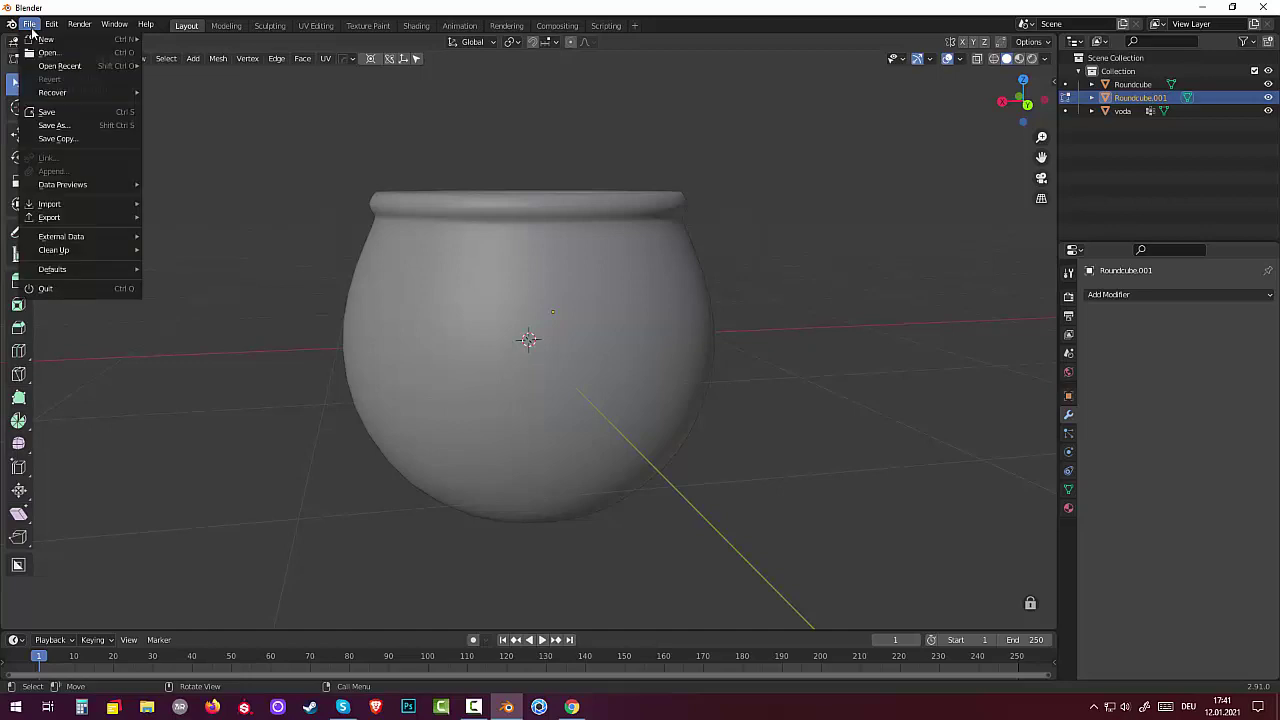
pyautogui.click(58, 125)
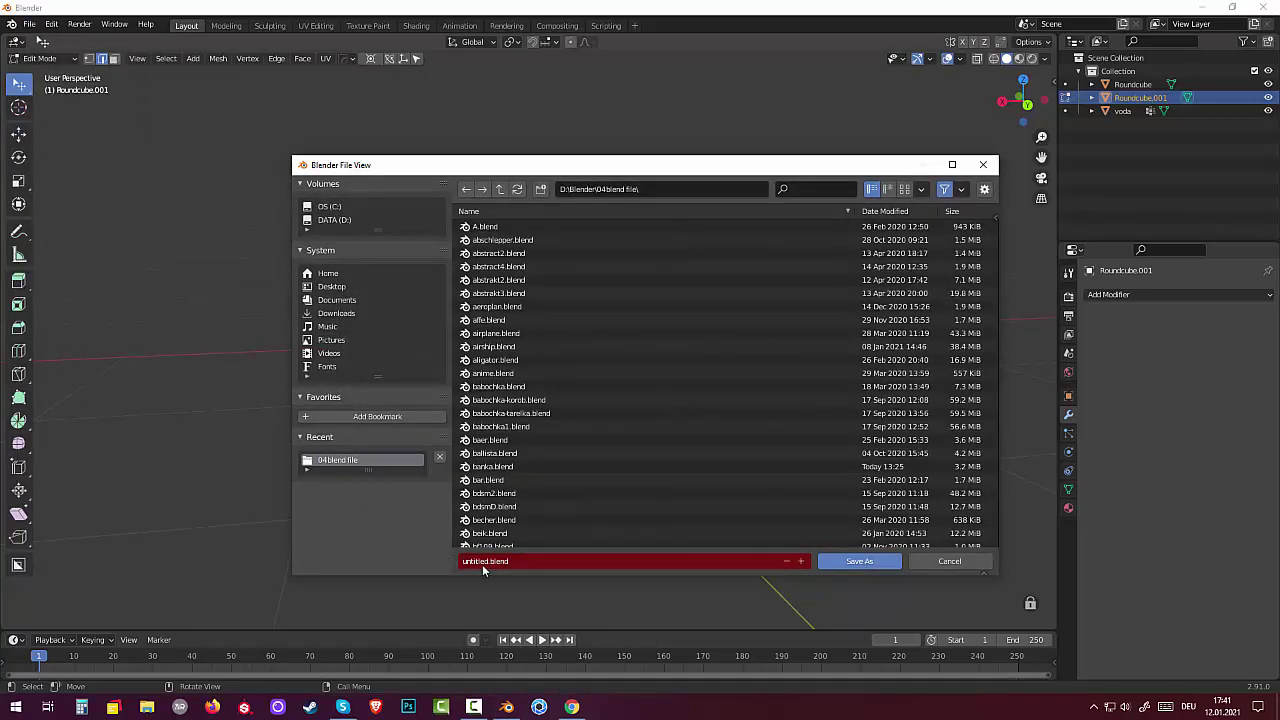
pyautogui.click(482, 562)
pyautogui.moveTo(487, 562); pyautogui.dragTo(453, 560)
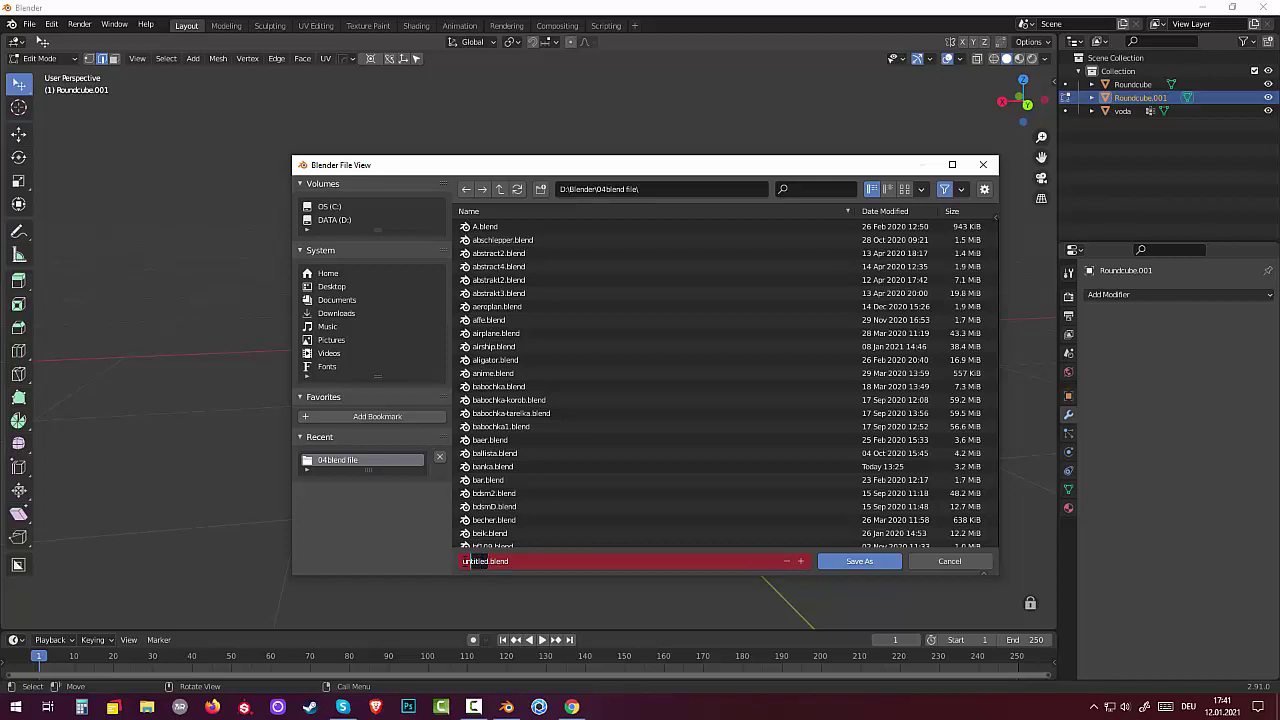
pyautogui.write('a')
pyautogui.write('qua')
pyautogui.write('riu')
pyautogui.write('m')
pyautogui.click(857, 562)
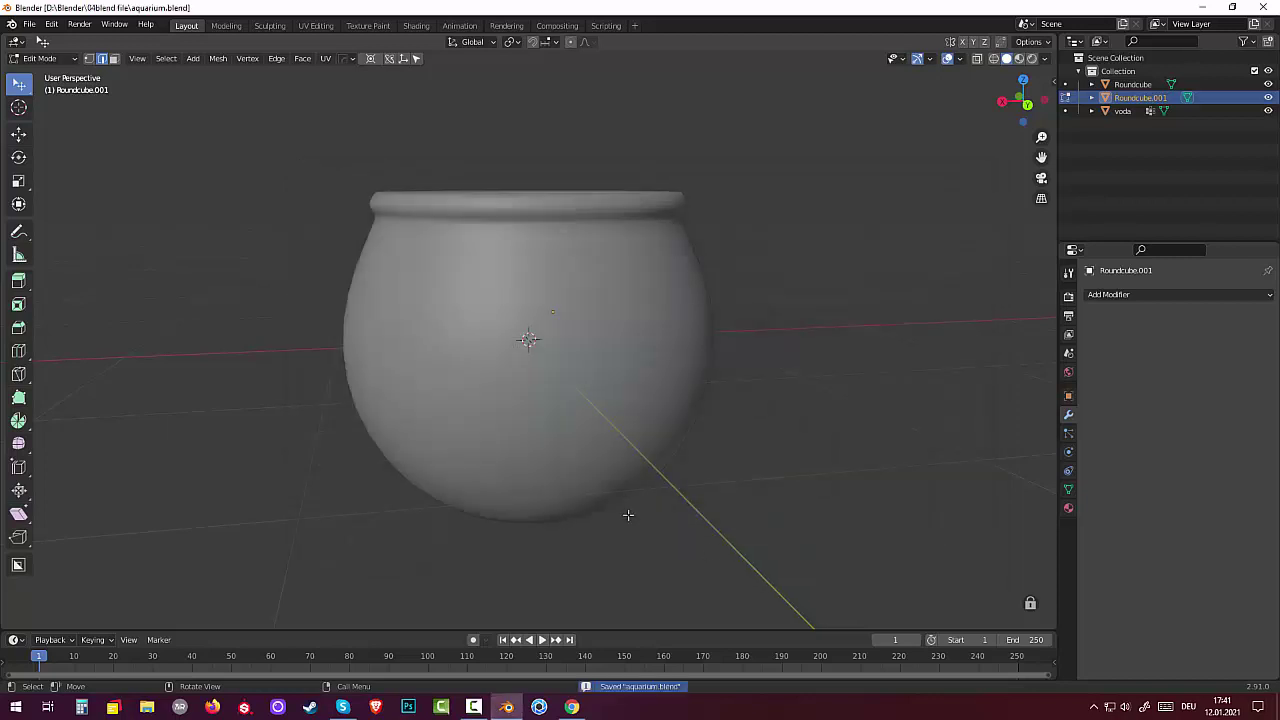
# Export the scene as aquarium.fbx and launch Photoshop
pyautogui.click(30, 24)
pyautogui.moveTo(50, 217)
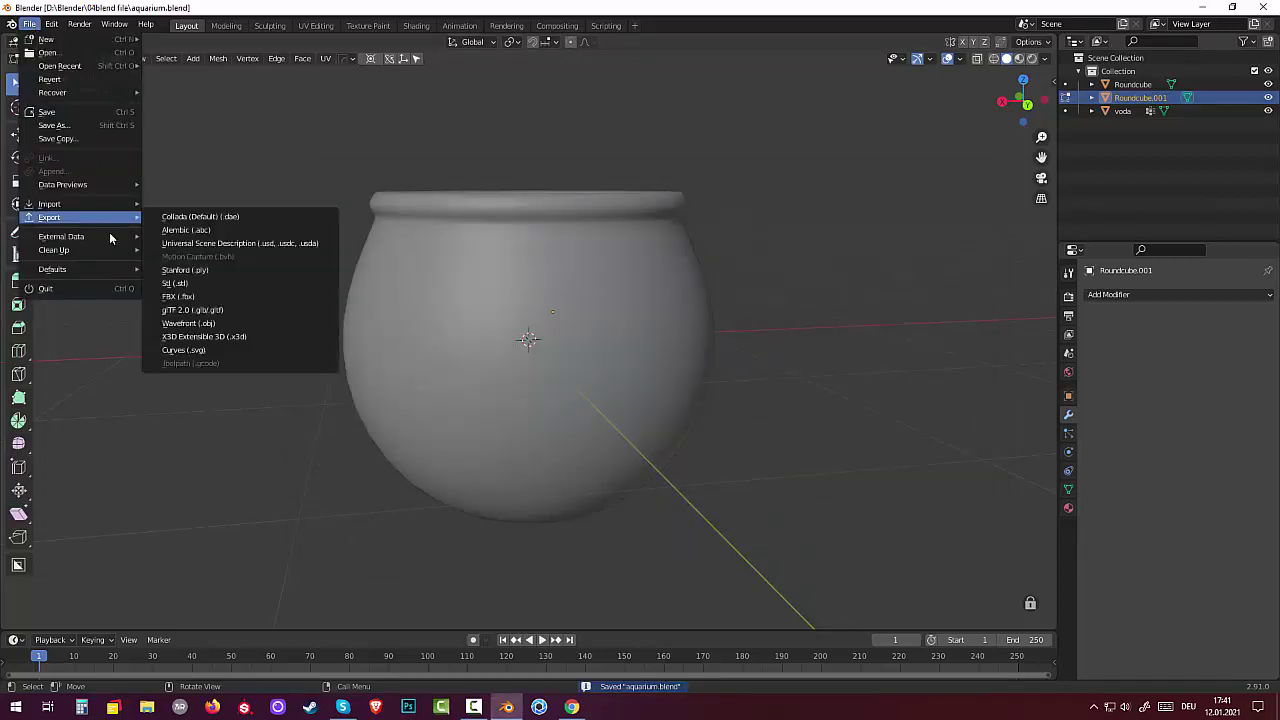
pyautogui.click(190, 297)
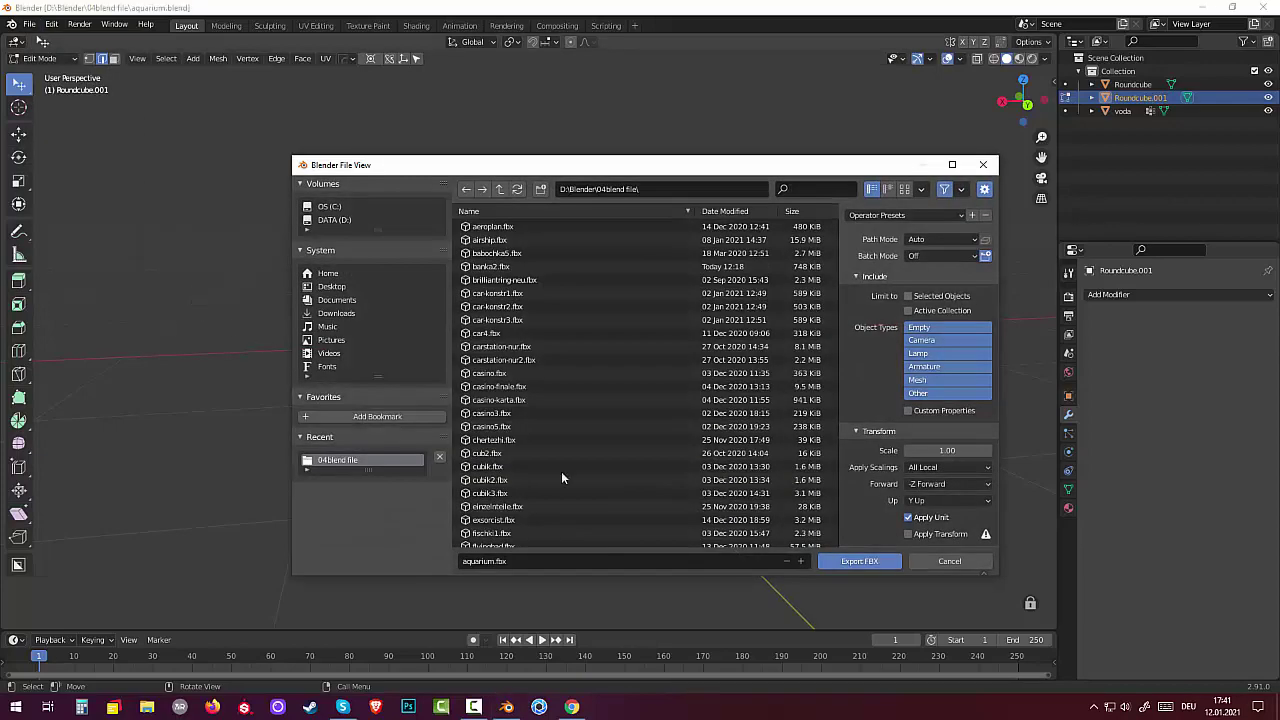
pyautogui.click(856, 561)
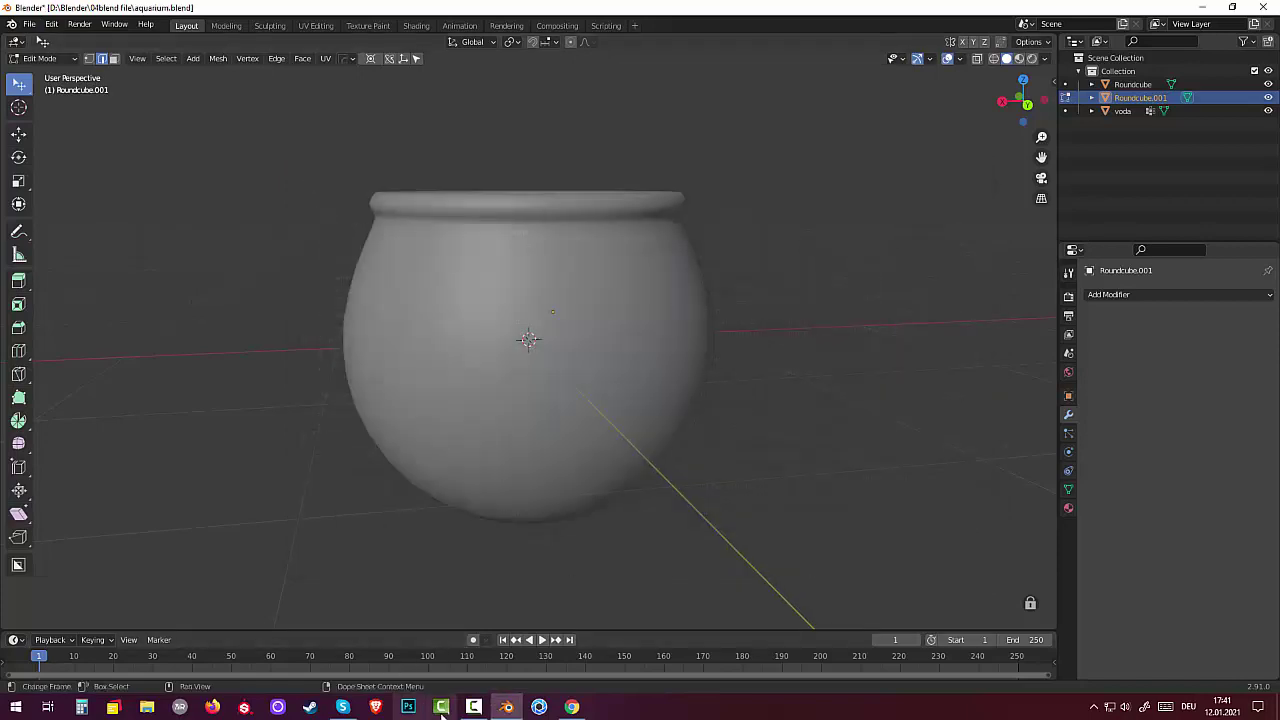
pyautogui.click(407, 709)
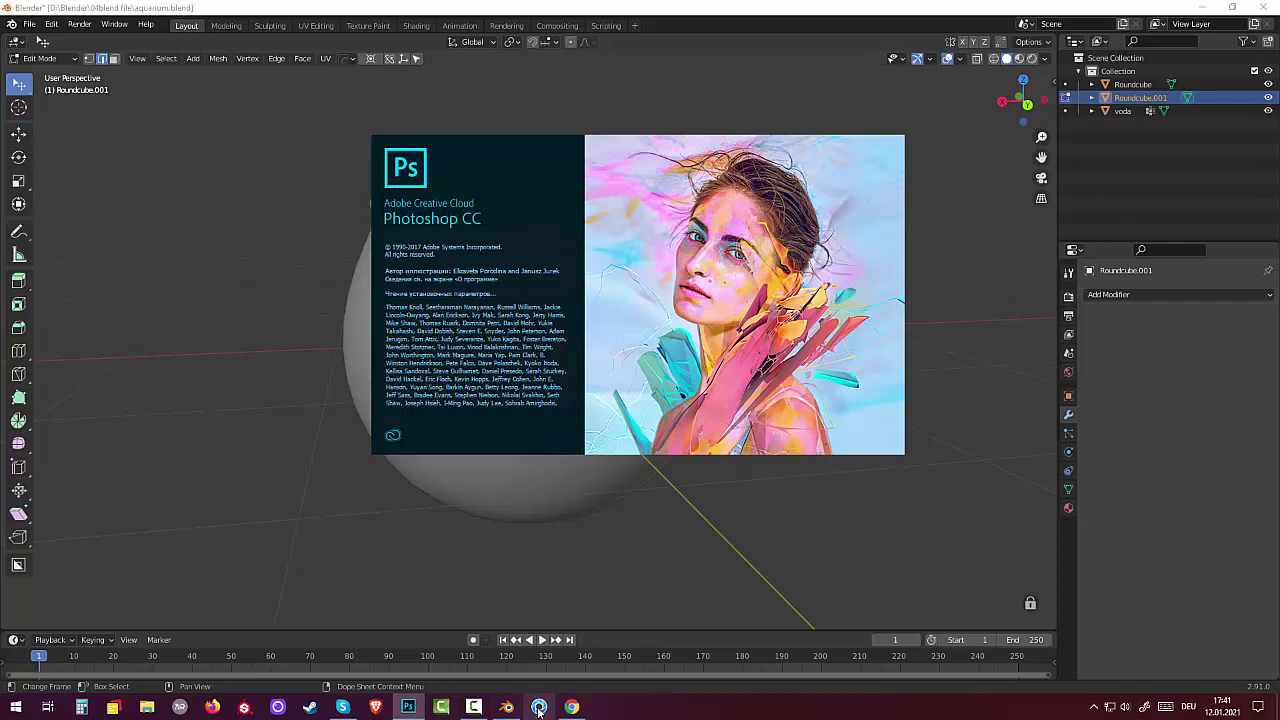
# Launch KeyShot and minimise the Photoshop window
pyautogui.click(538, 709)
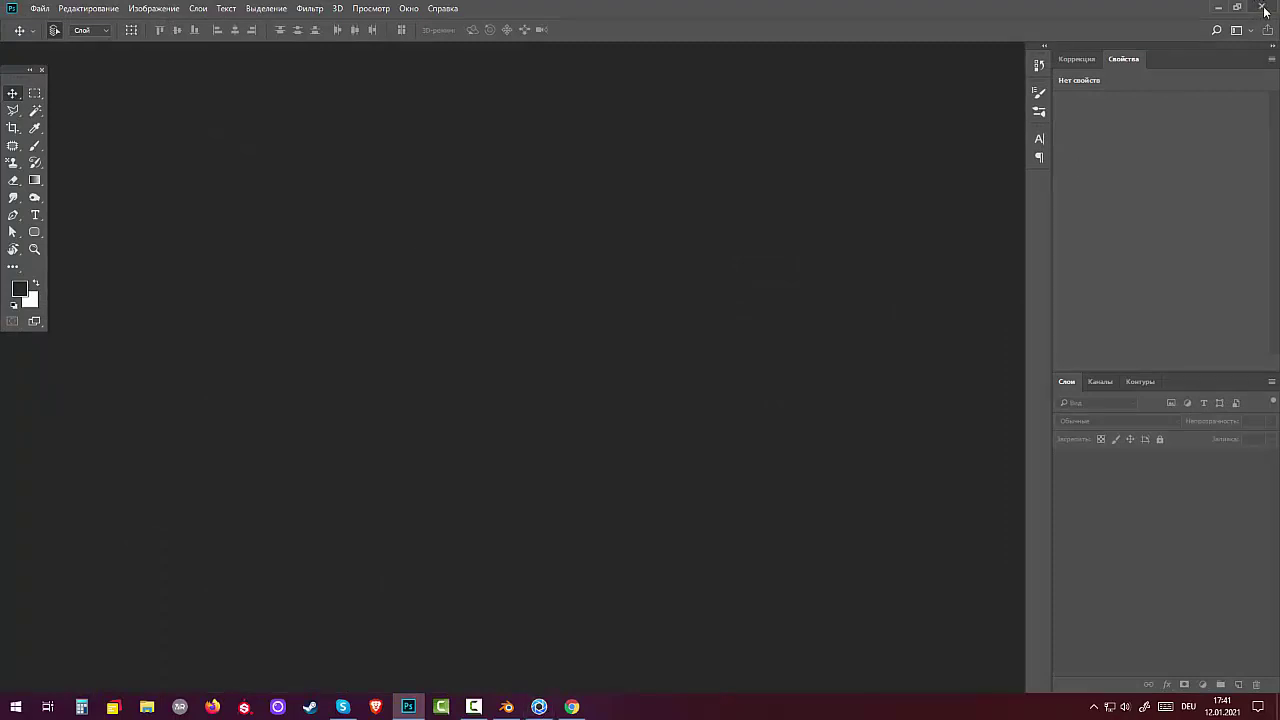
pyautogui.click(1214, 7)
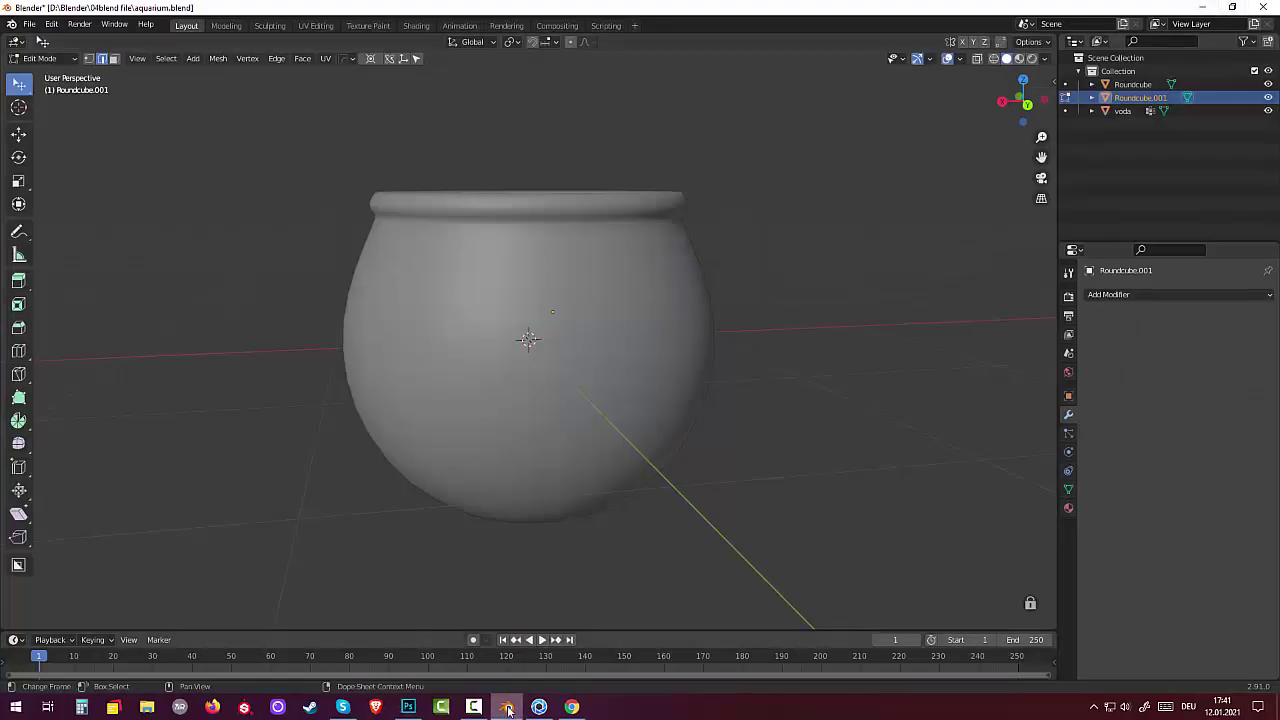
# Import aquarium.fbx into KeyShot from its welcome window
pyautogui.click(539, 707)
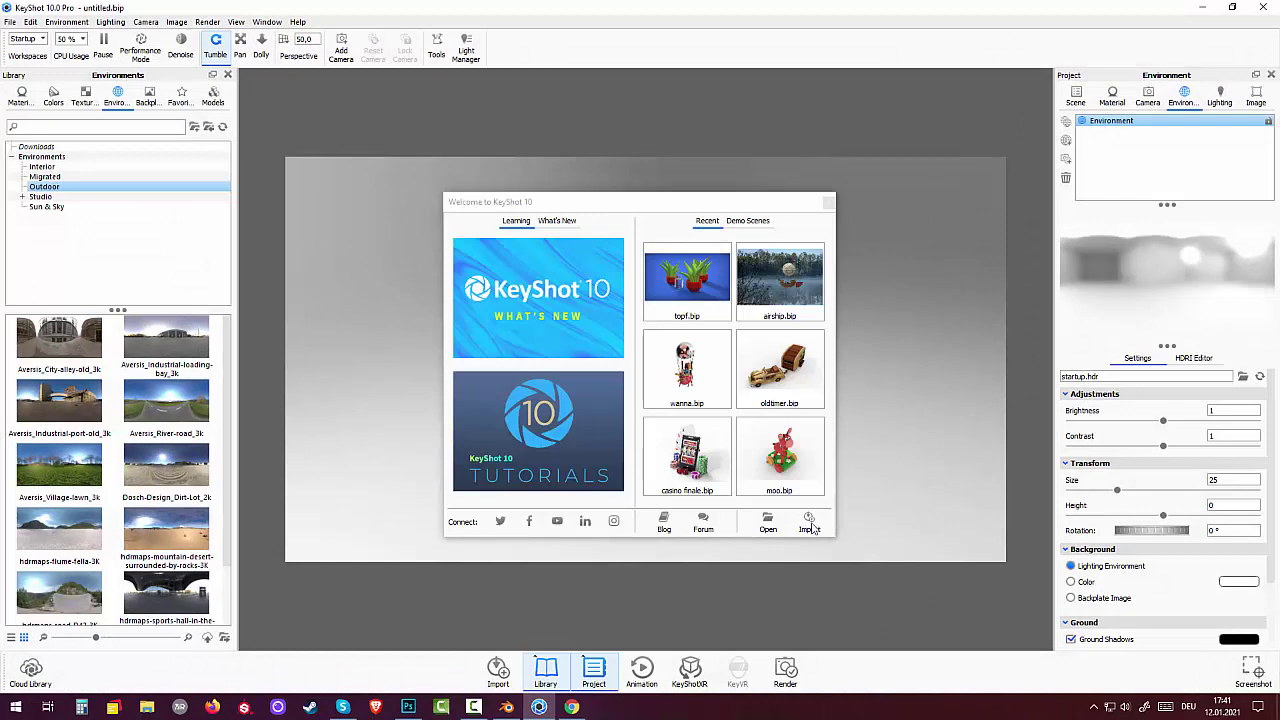
pyautogui.click(809, 521)
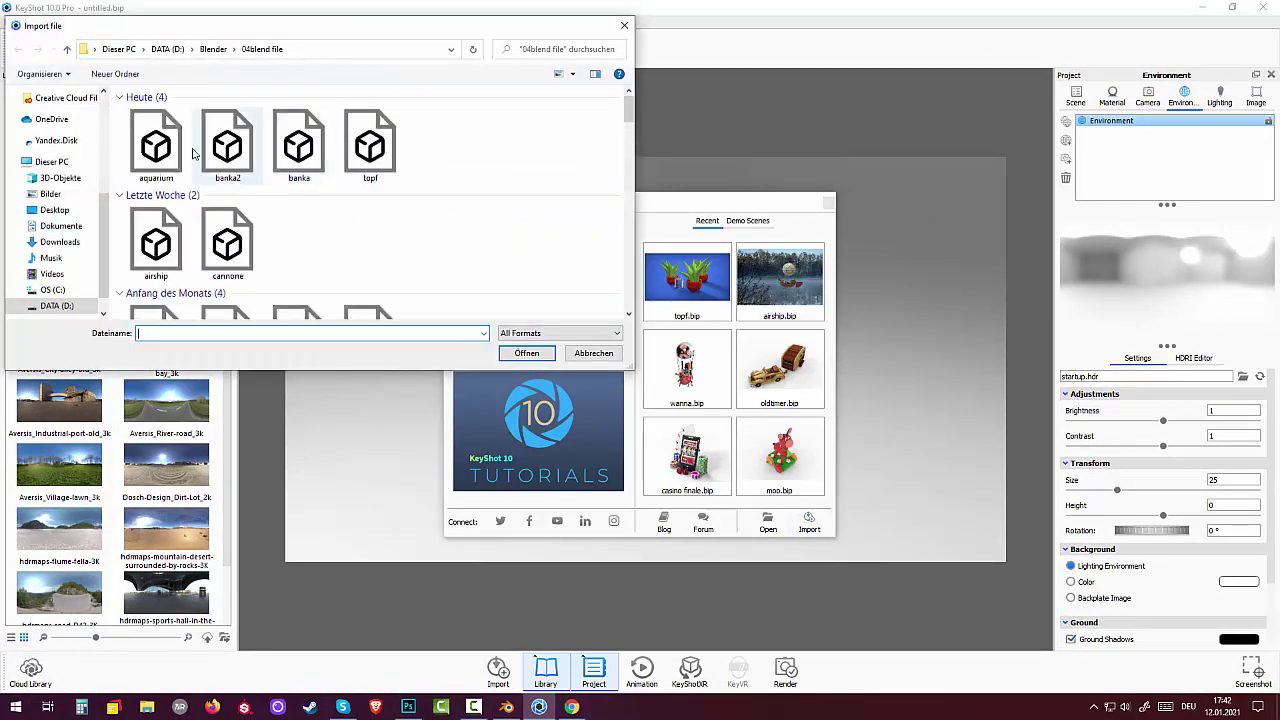
pyautogui.click(156, 145)
pyautogui.click(535, 353)
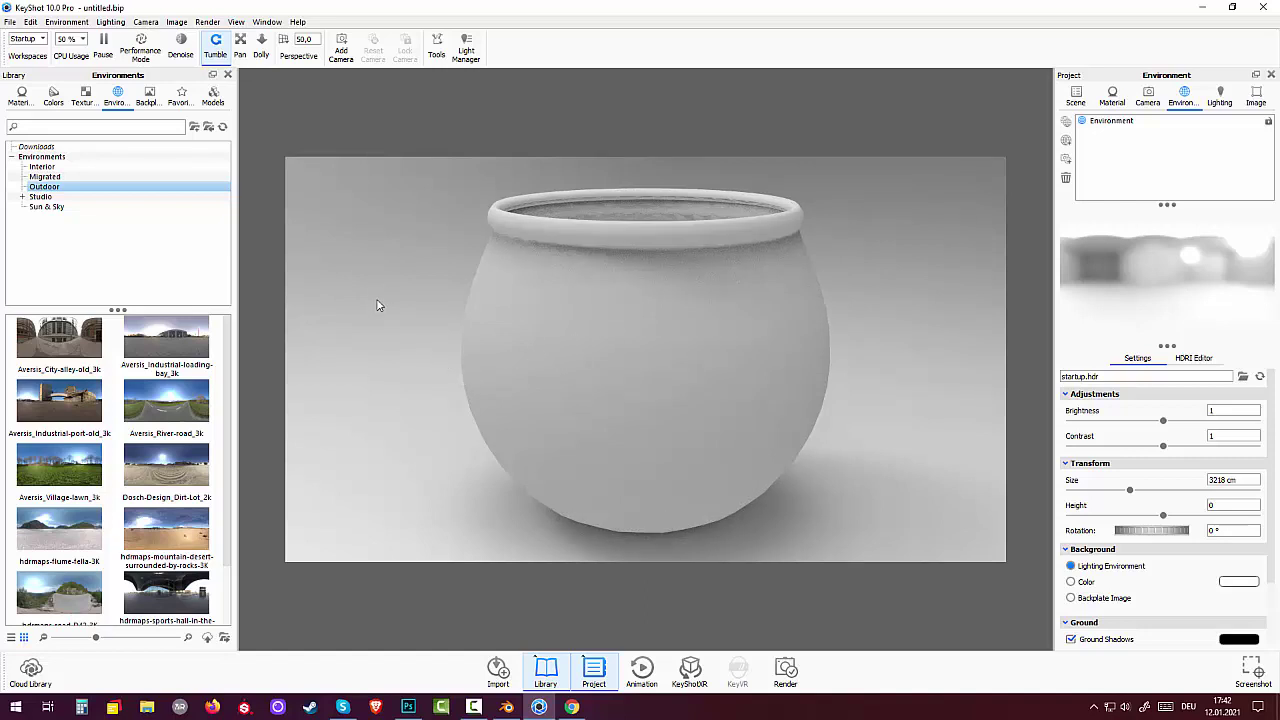
# Drag Glass (Solid) White from the Solid Glass library onto Roundcube, voda and Roundcube.001
pyautogui.click(21, 97)
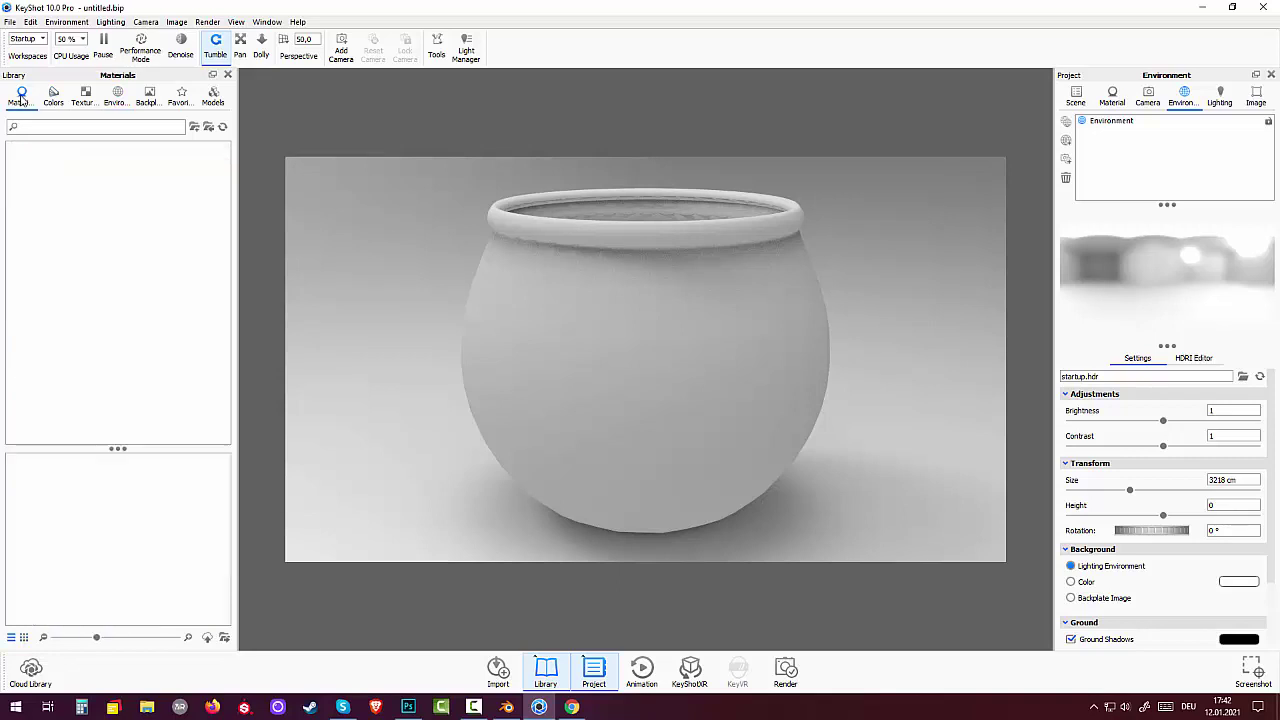
pyautogui.click(44, 238)
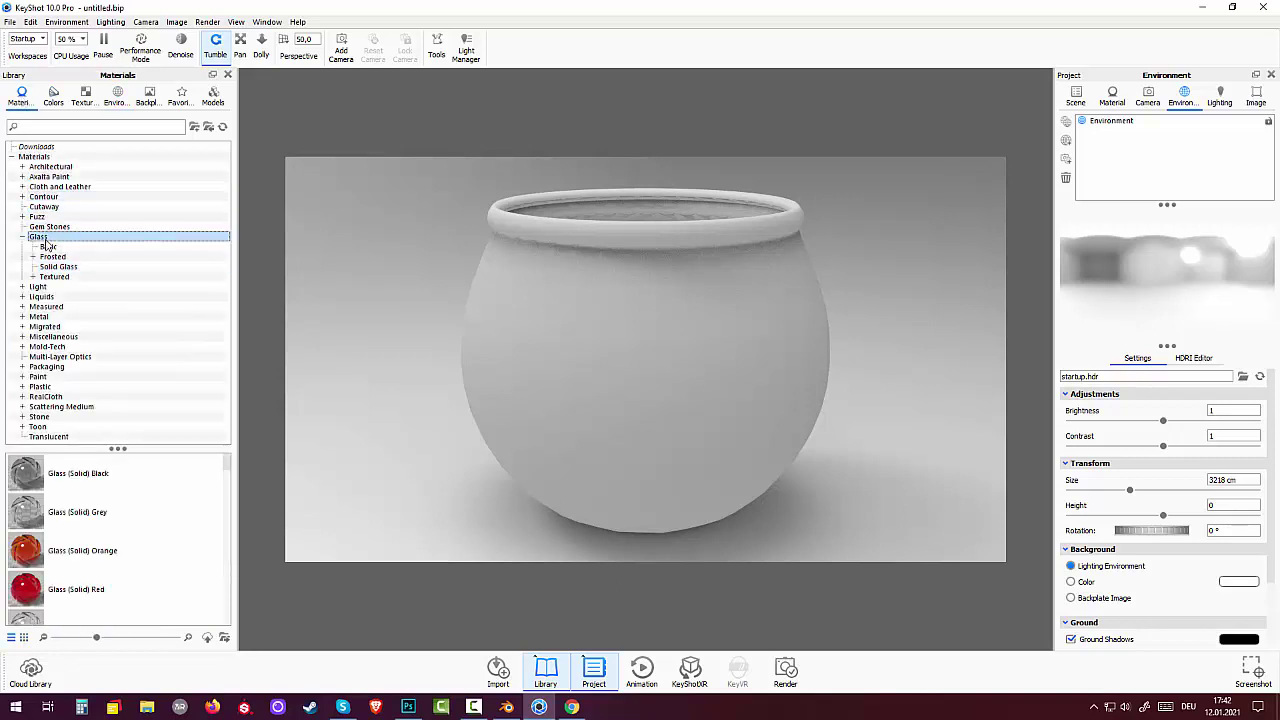
pyautogui.click(1078, 99)
pyautogui.click(1090, 166)
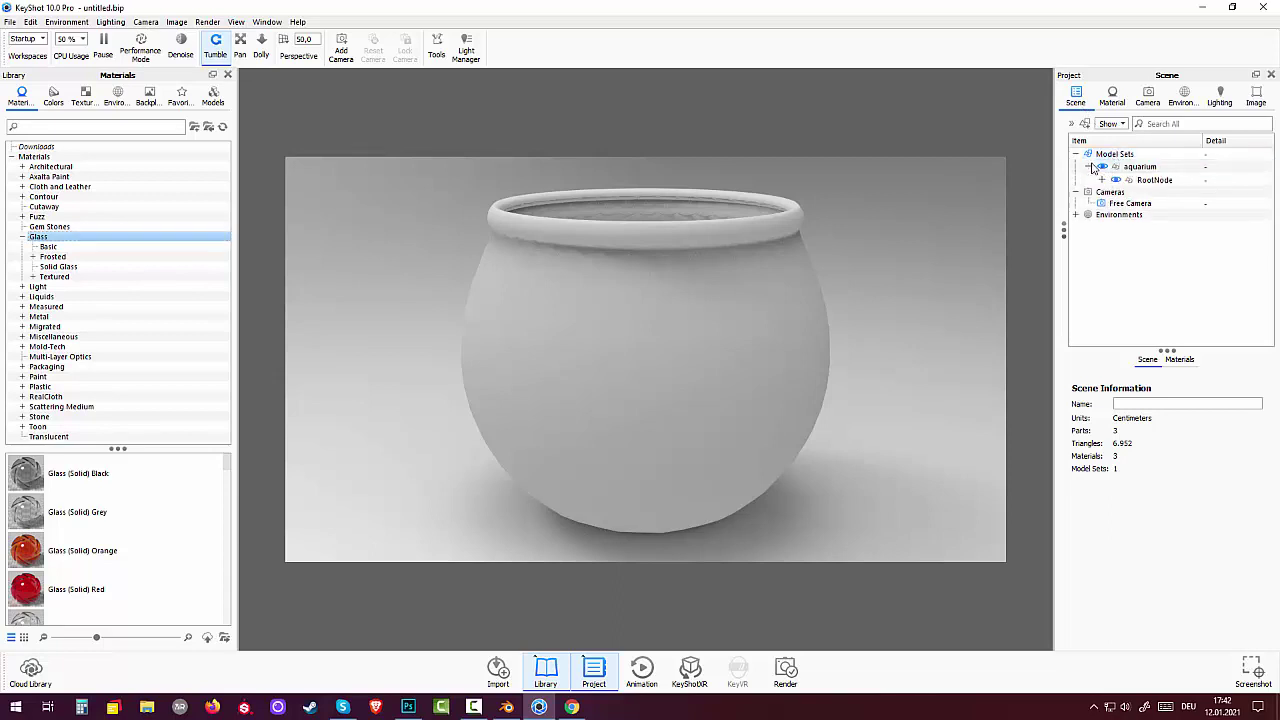
pyautogui.click(1102, 180)
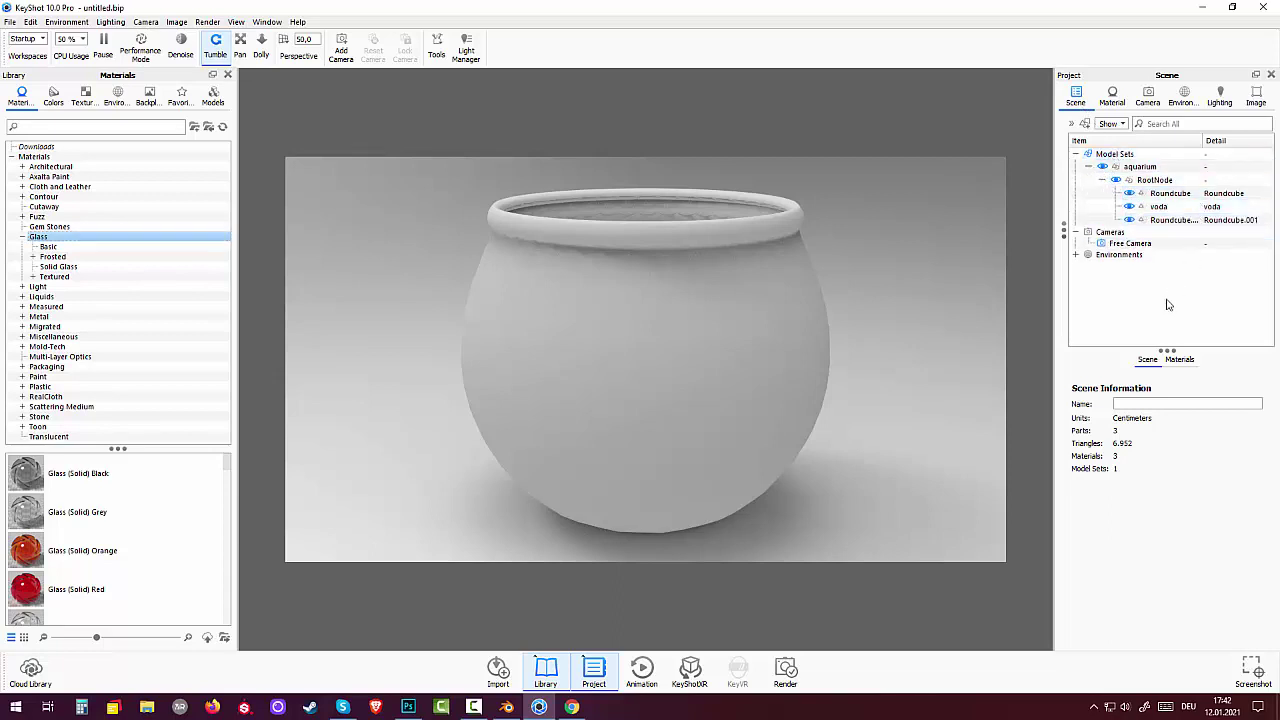
pyautogui.moveTo(60, 237)
pyautogui.mouseDown()
pyautogui.moveTo(1018, 268)
pyautogui.moveTo(14, 224)
pyautogui.mouseUp()
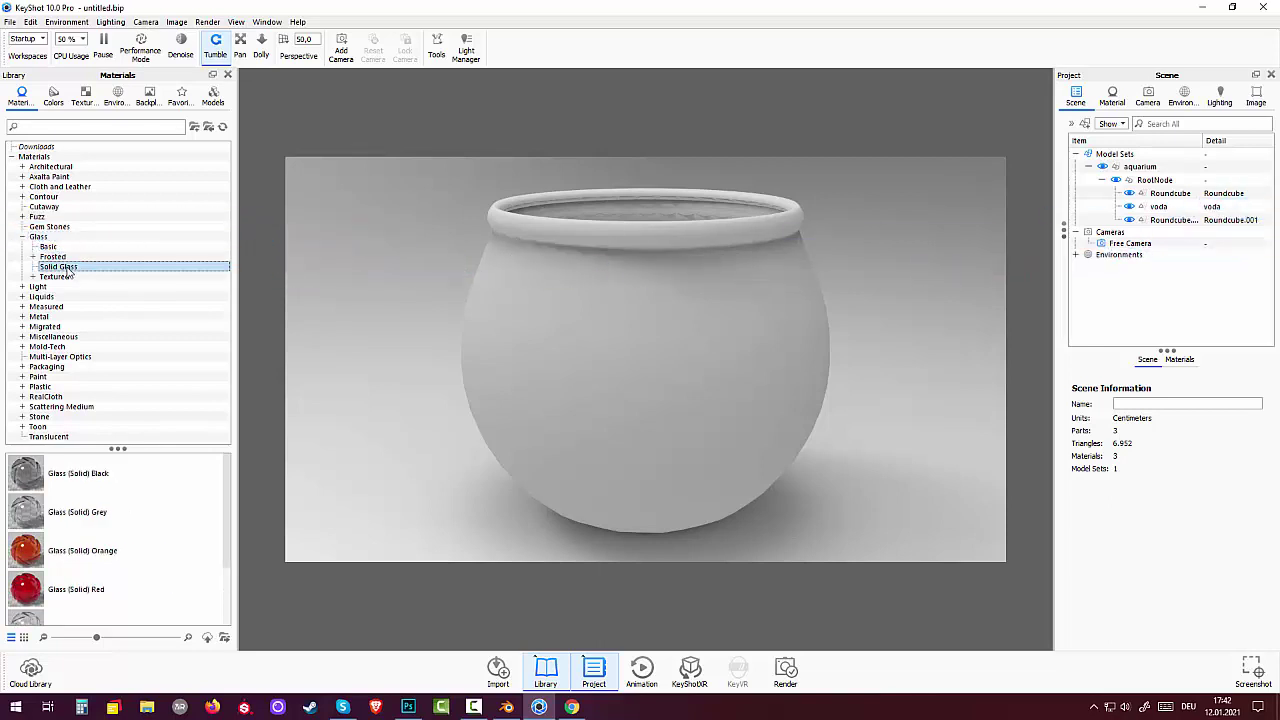
pyautogui.moveTo(14, 224); pyautogui.dragTo(70, 277)
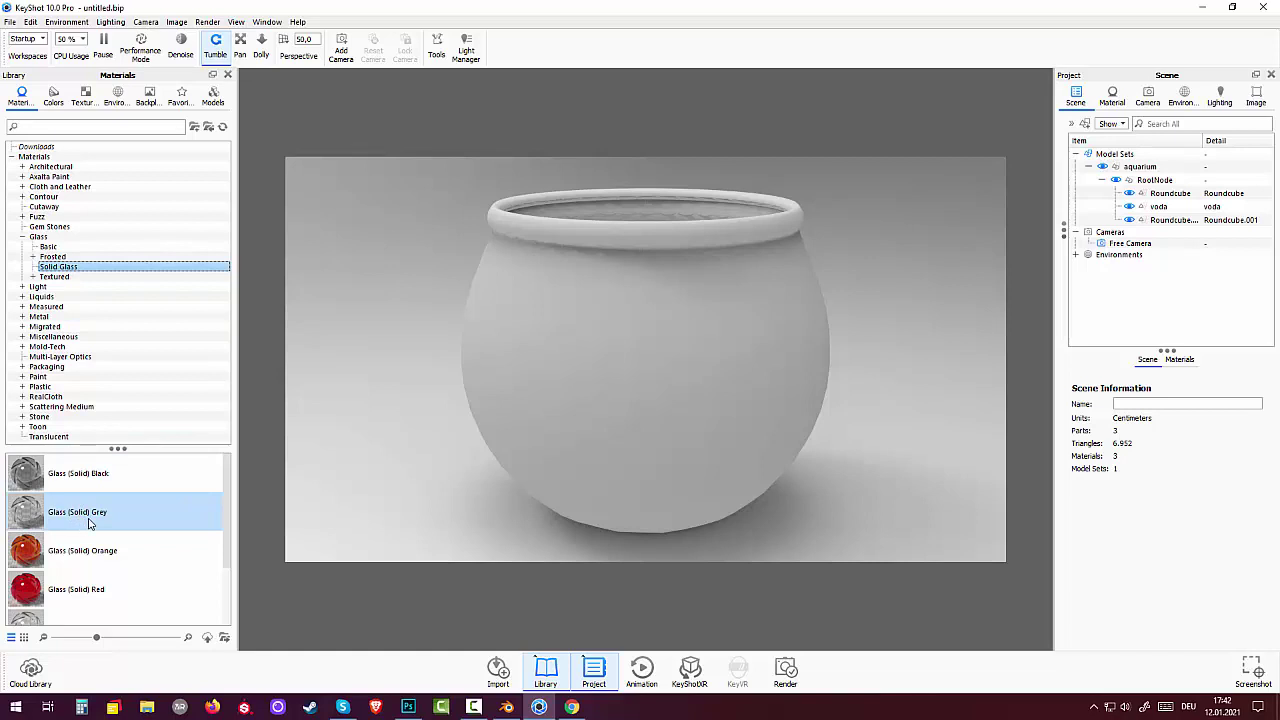
pyautogui.scroll(-2, 88, 522)
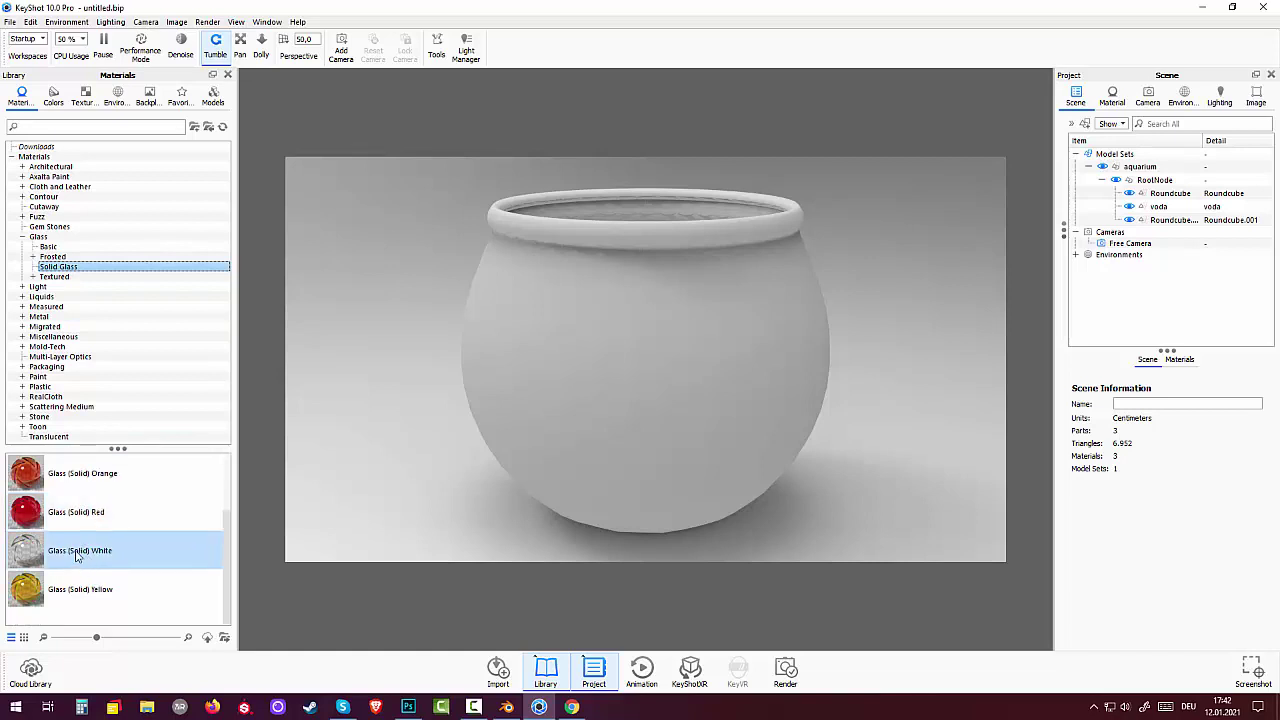
pyautogui.moveTo(76, 556); pyautogui.dragTo(1232, 197)
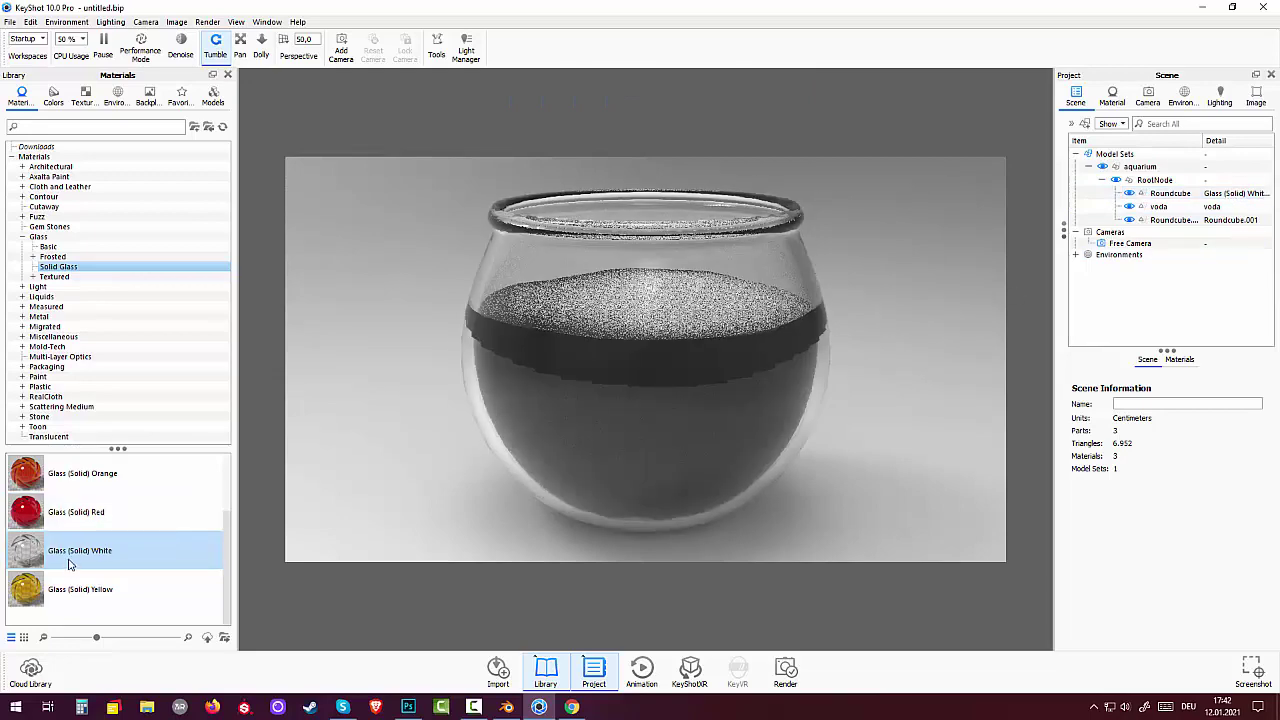
pyautogui.moveTo(69, 565); pyautogui.dragTo(1212, 210)
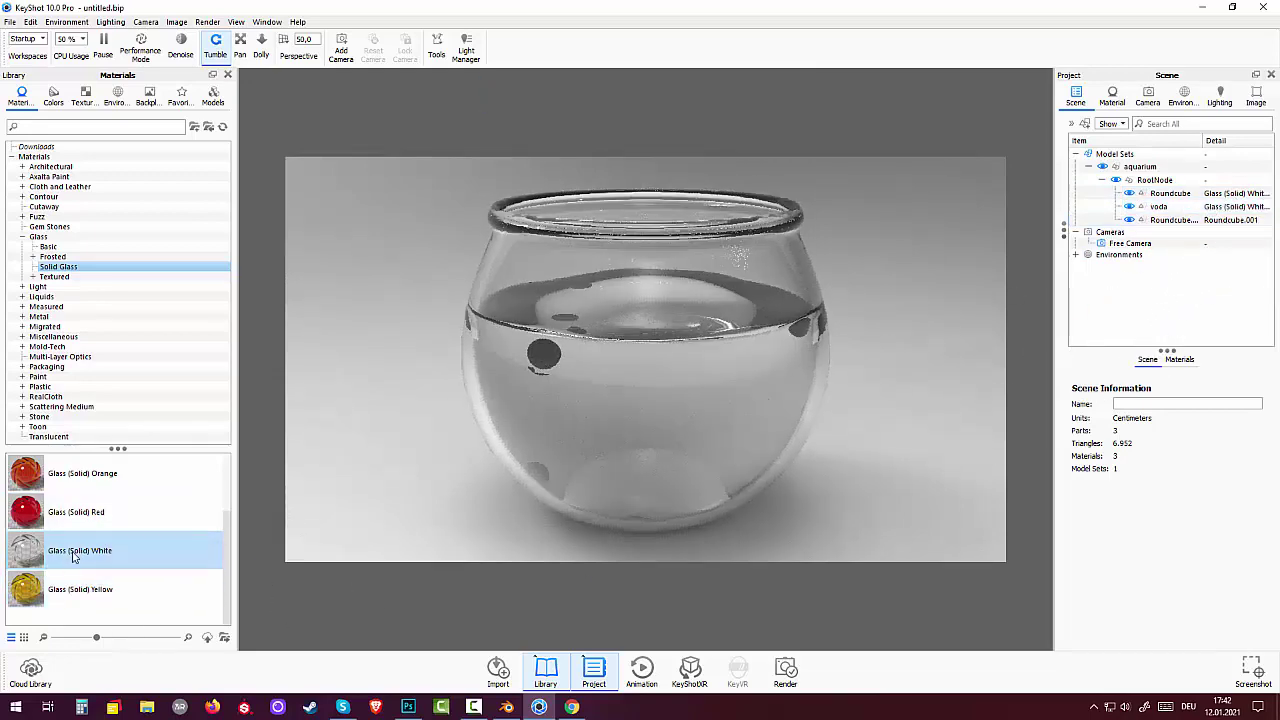
pyautogui.moveTo(72, 557); pyautogui.dragTo(1232, 224)
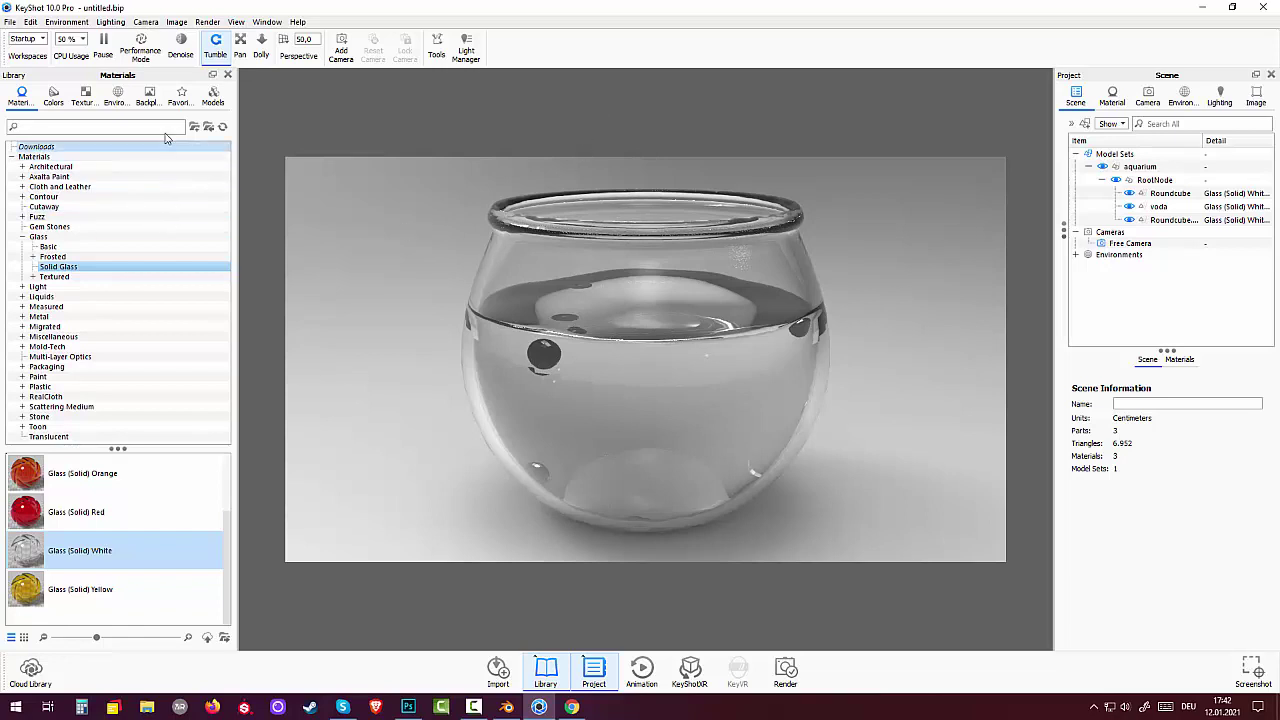
# Use the White Solid studio backplate as the render background
pyautogui.click(149, 97)
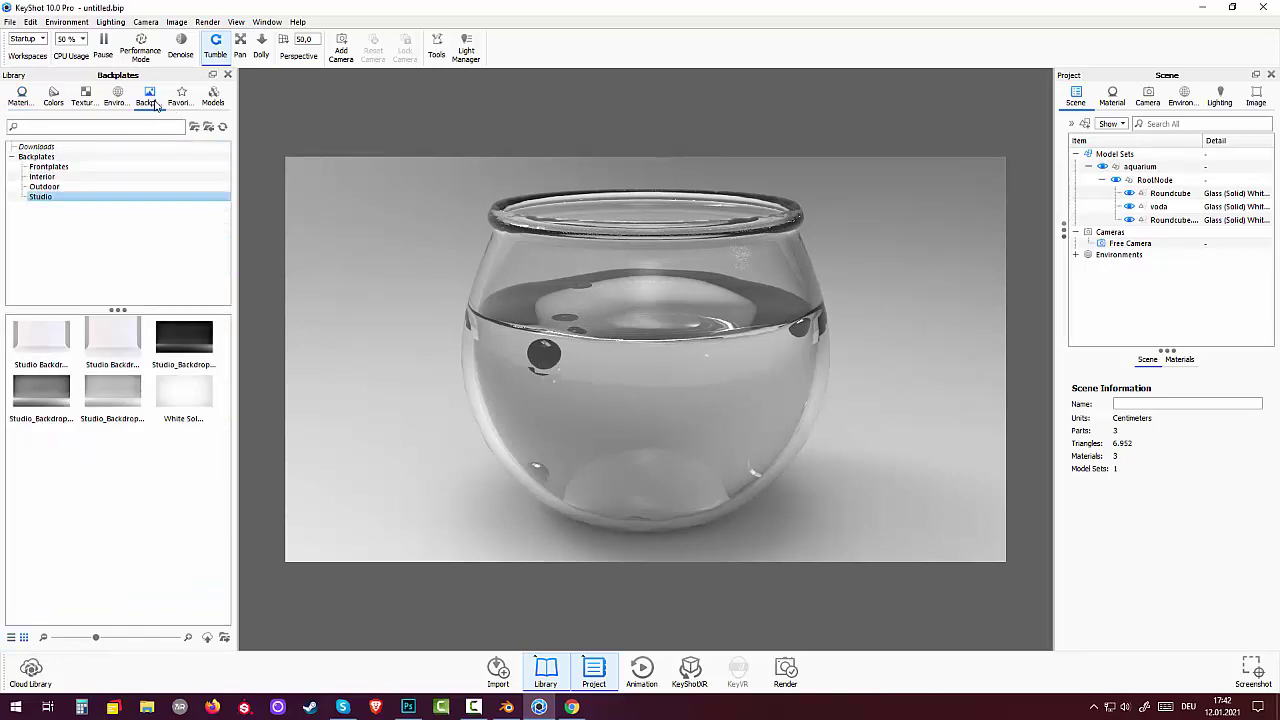
pyautogui.doubleClick(172, 399)
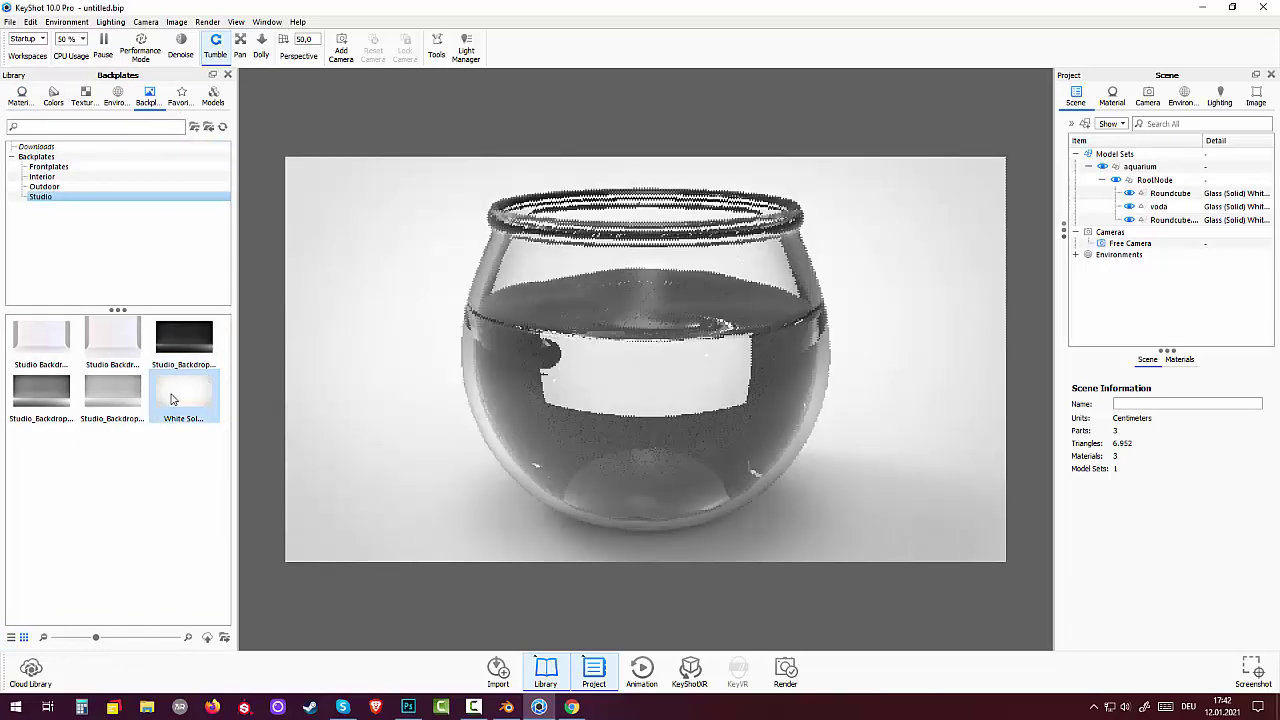
pyautogui.click(1258, 98)
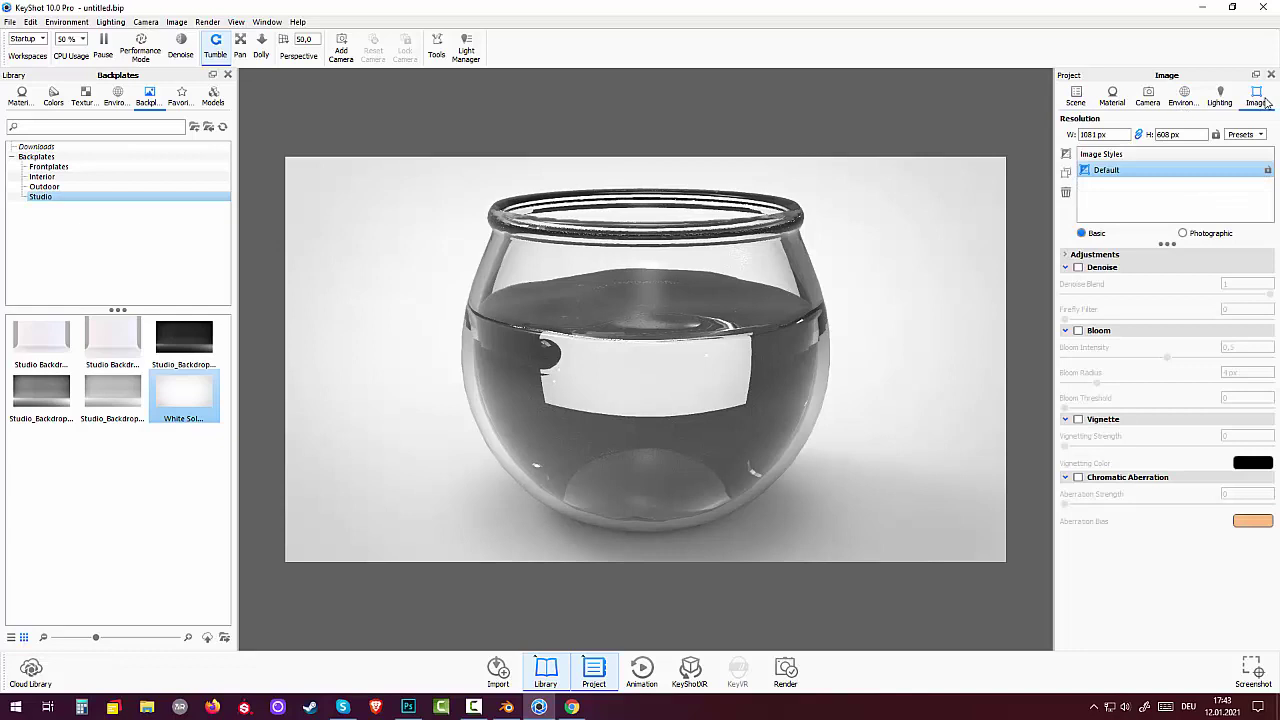
pyautogui.click(1188, 97)
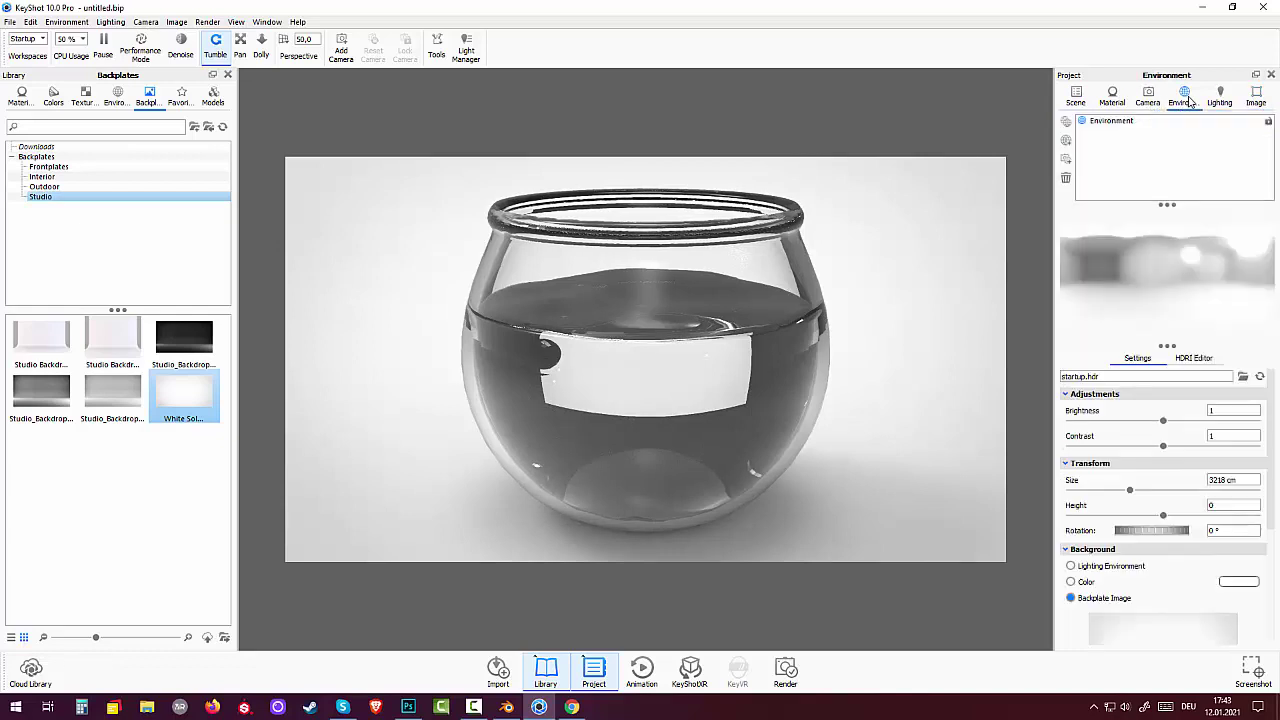
# Set the environment background to Color with bright blue #008CFF (0/140/255)
pyautogui.click(1071, 584)
pyautogui.click(1235, 583)
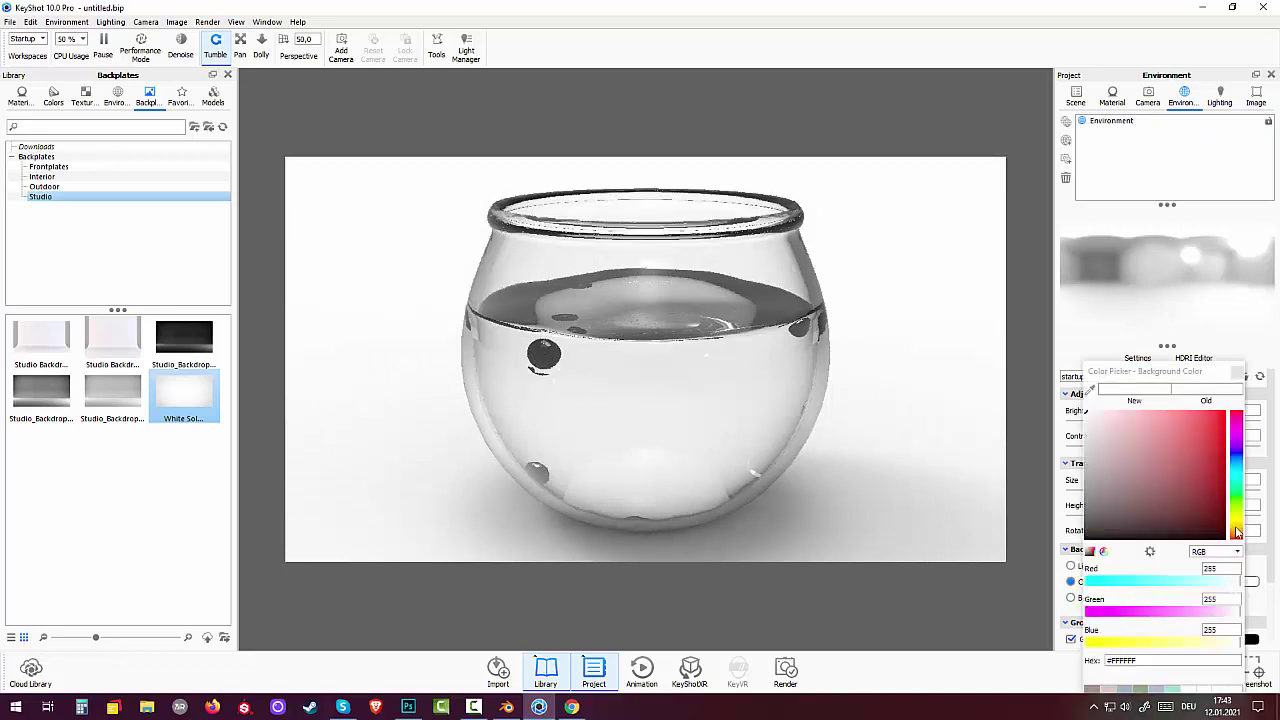
pyautogui.click(1238, 463)
pyautogui.click(1226, 412)
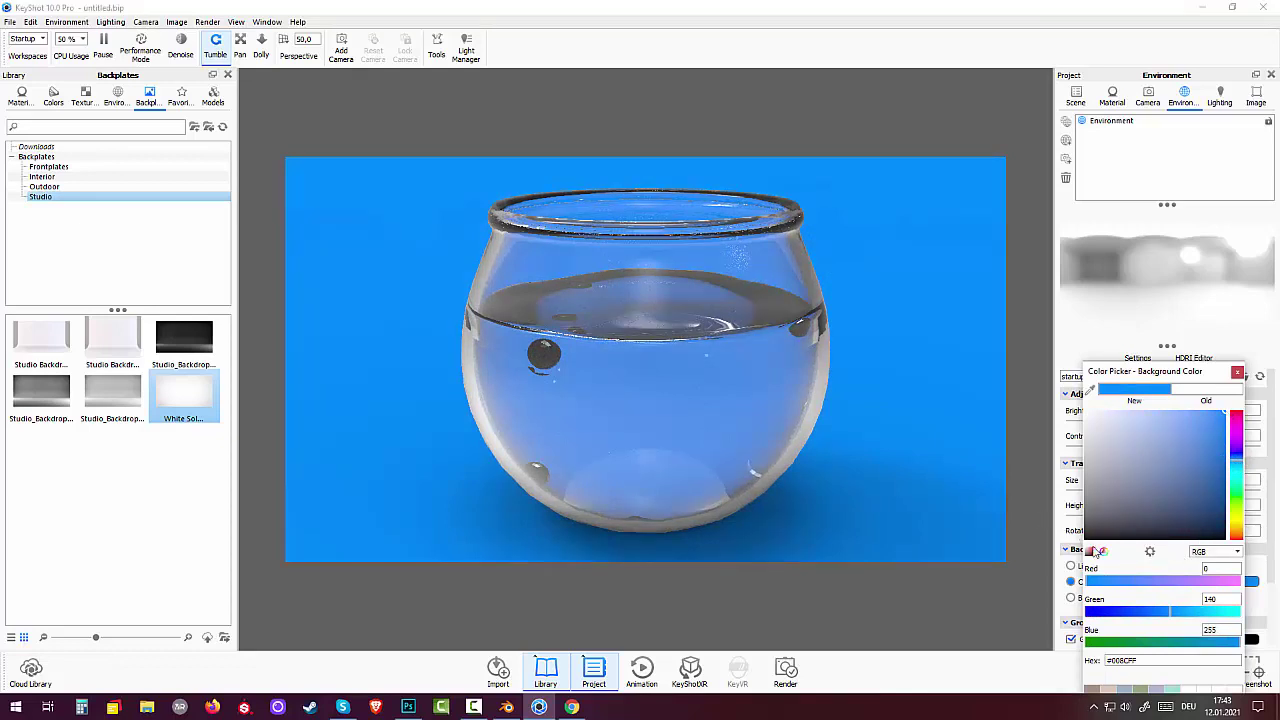
pyautogui.moveTo(1160, 375); pyautogui.dragTo(1148, 302)
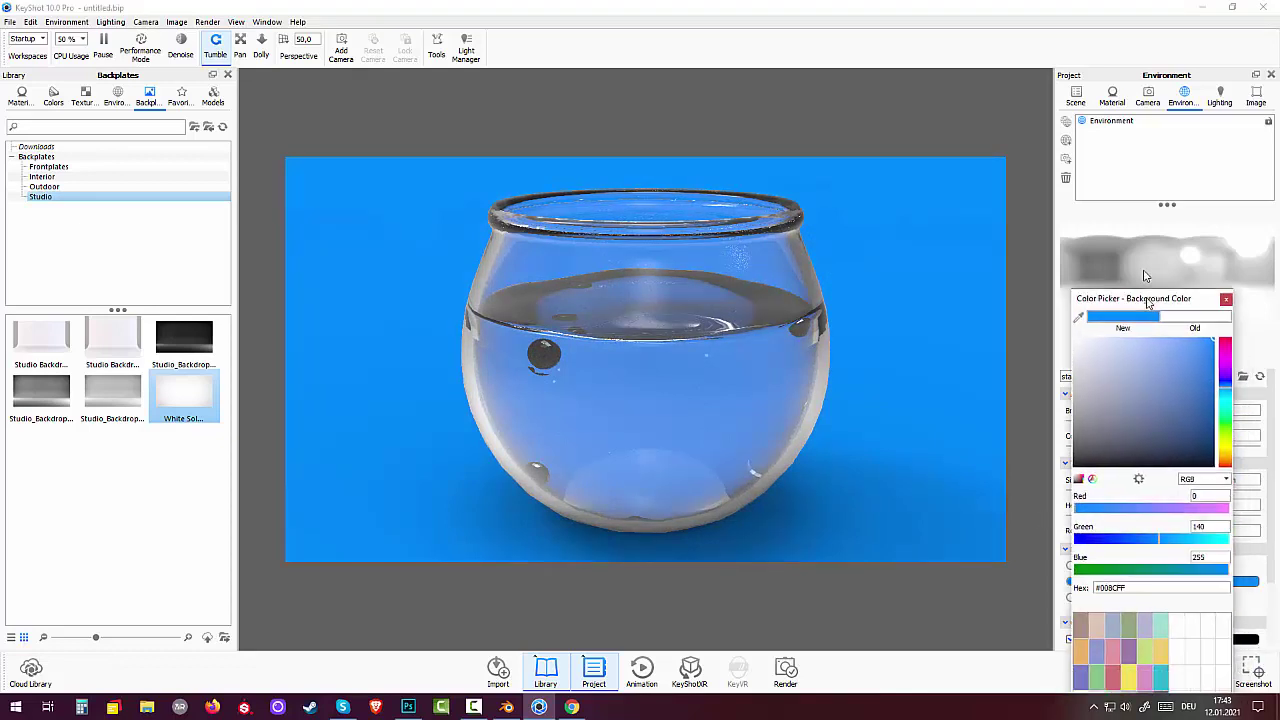
pyautogui.click(1156, 684)
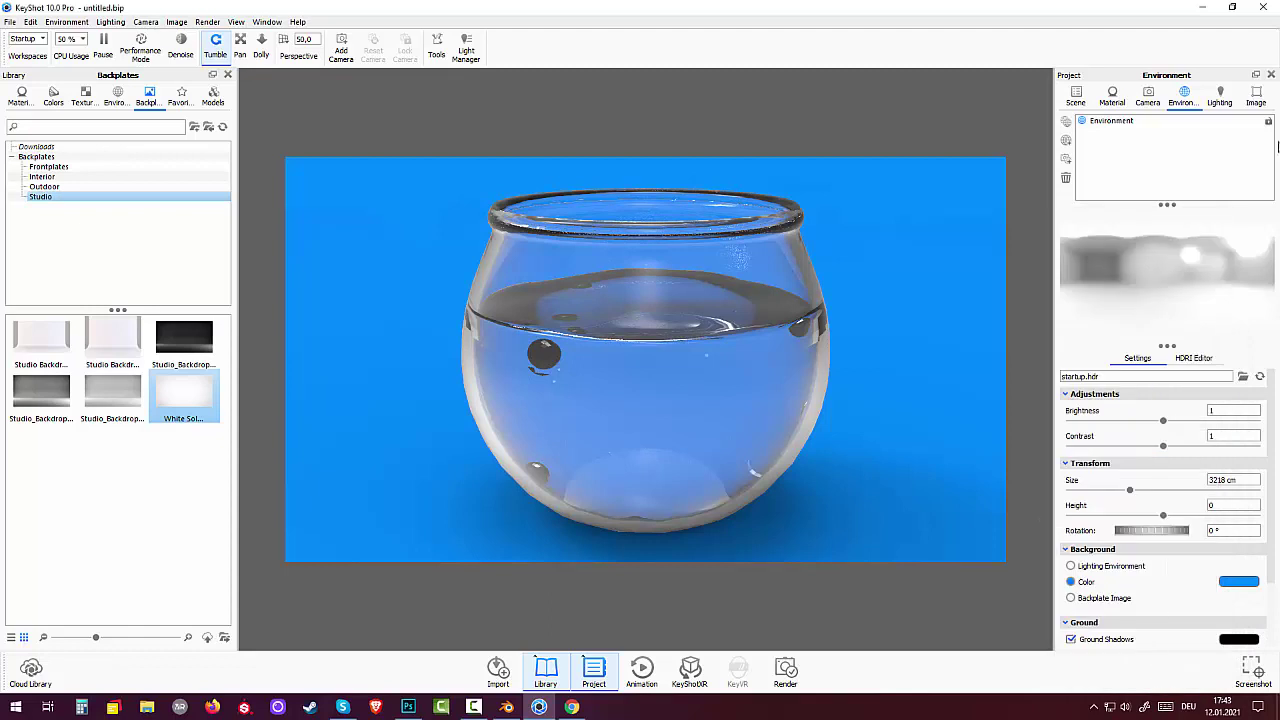
# Turn on Vignette in the Image settings with Vignetting Strength 1
pyautogui.click(1258, 98)
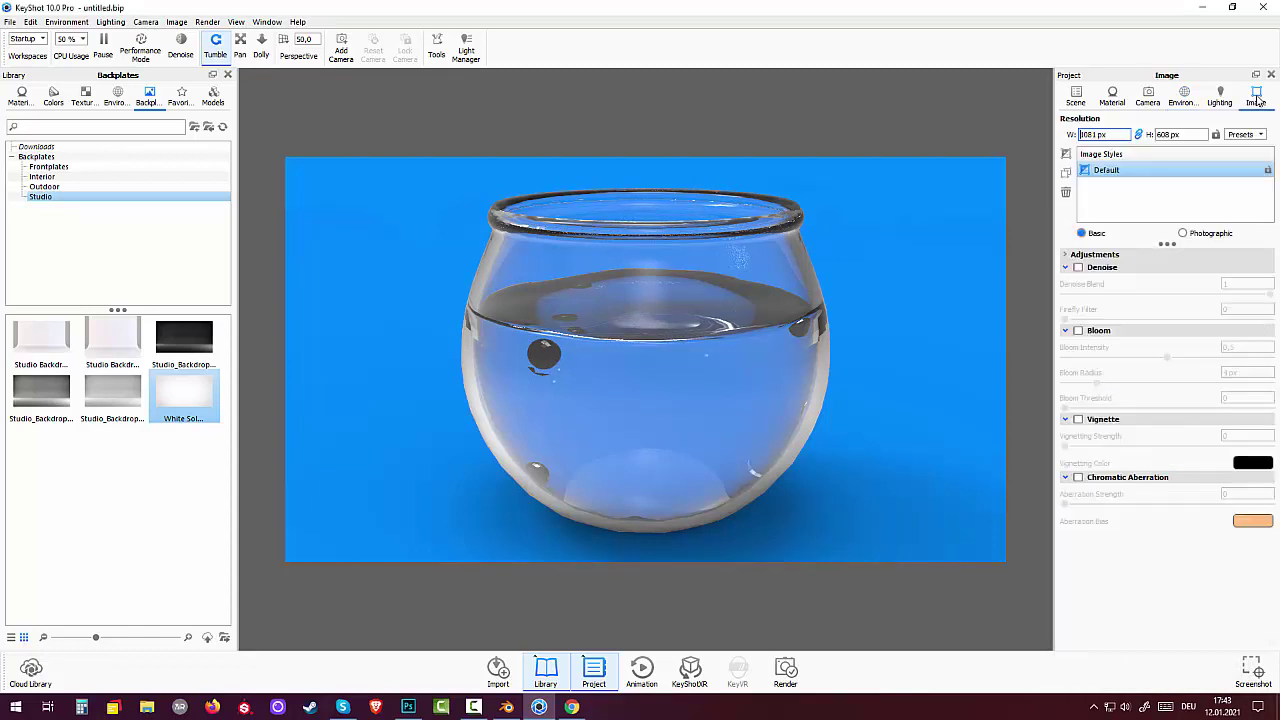
pyautogui.click(1079, 420)
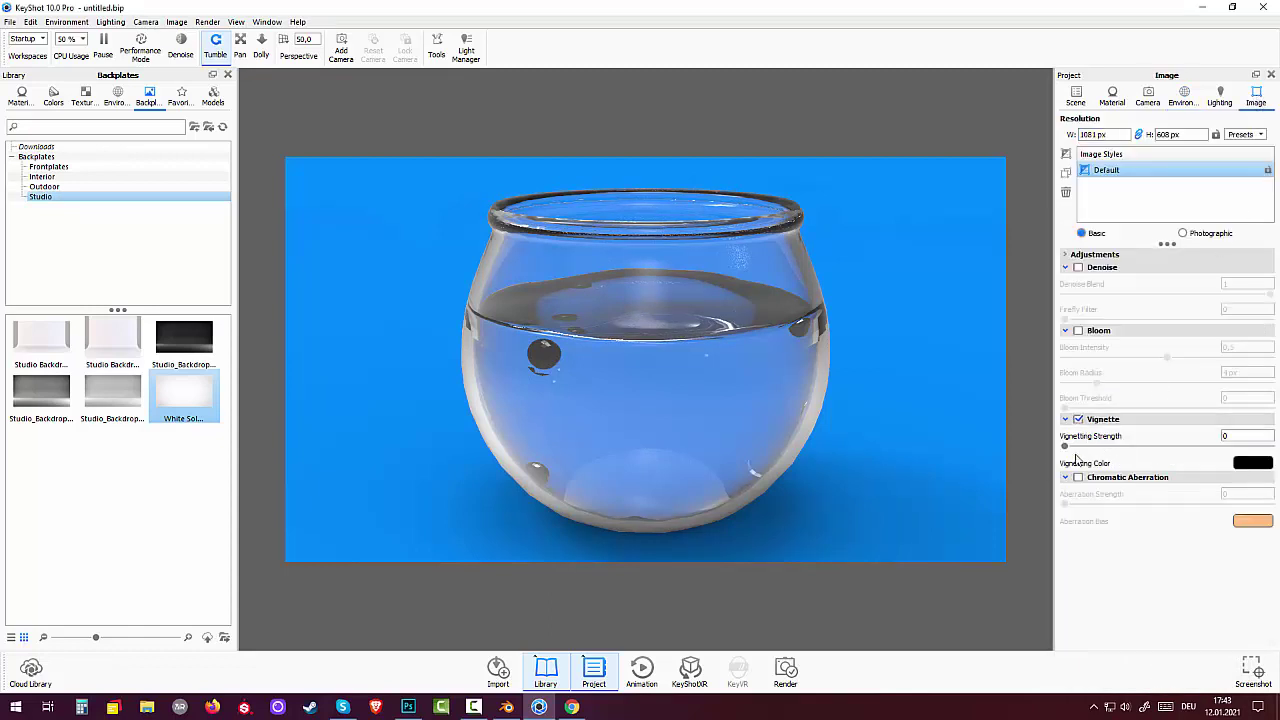
pyautogui.moveTo(1065, 447); pyautogui.dragTo(1270, 446)
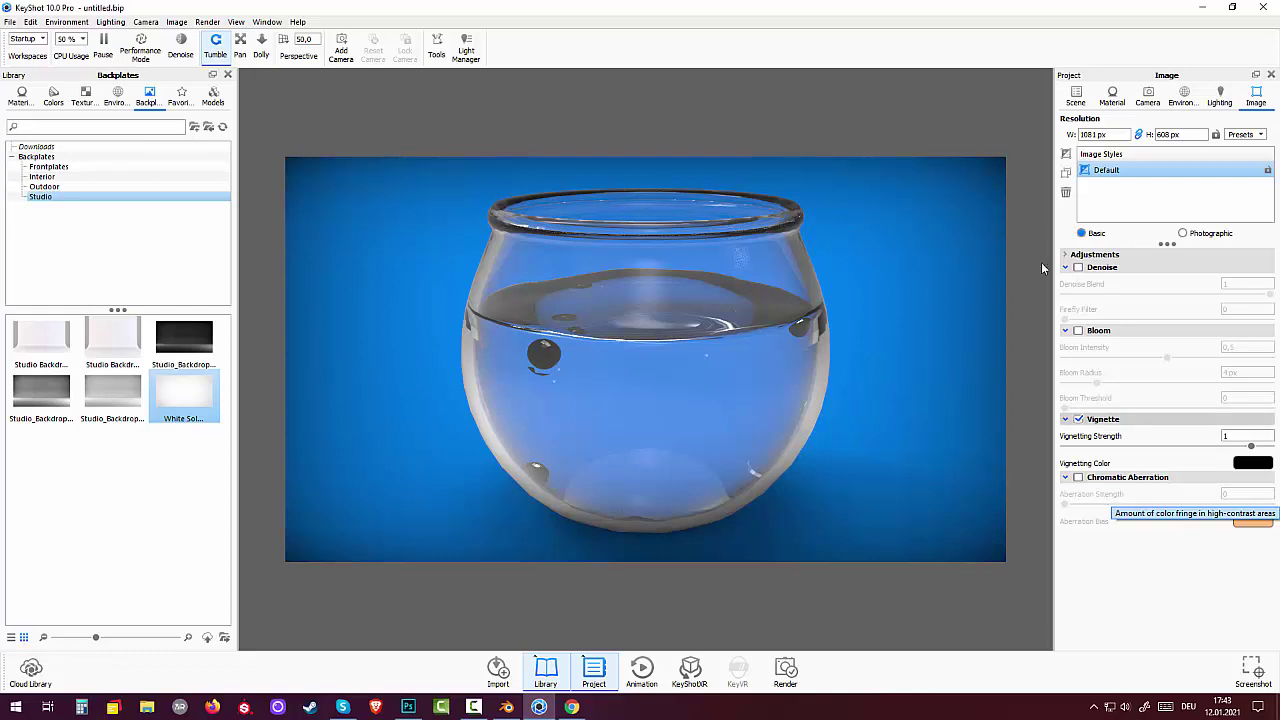
pyautogui.click(1226, 104)
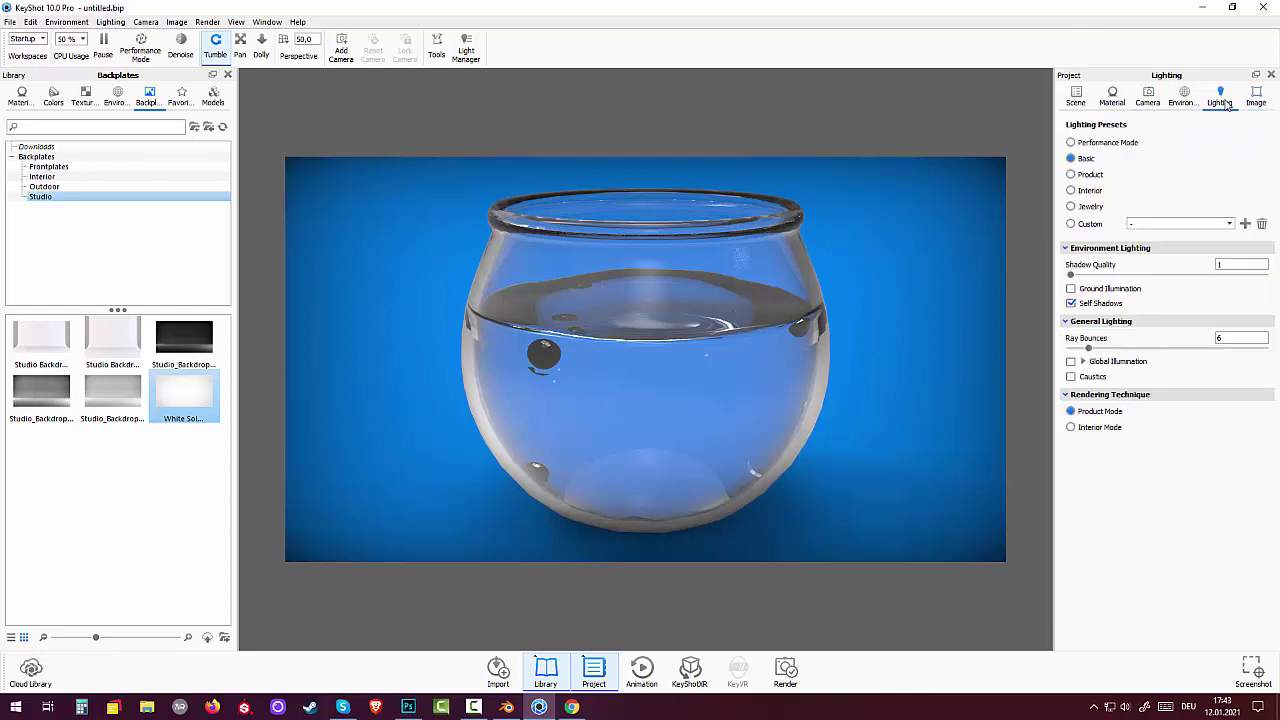
# Apply the Product lighting preset and show the environment image library
pyautogui.click(1072, 175)
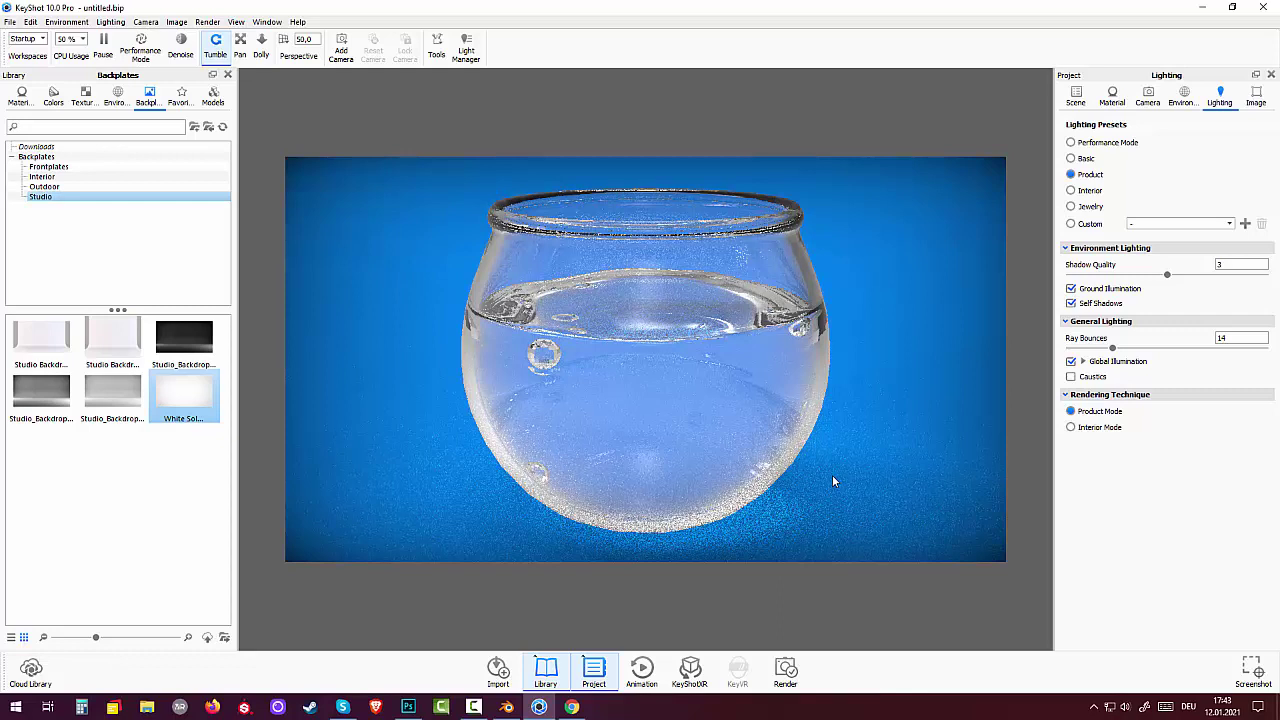
pyautogui.click(117, 97)
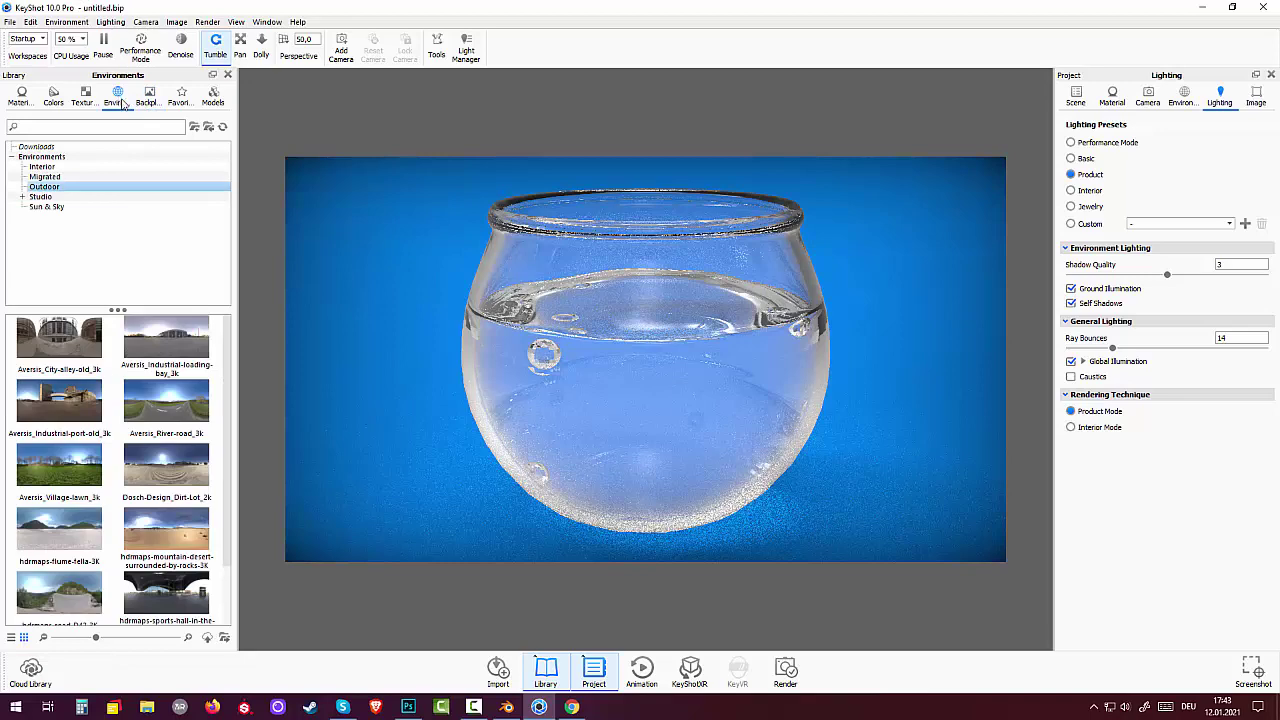
# Light the bowl with the Aversis_Bathroom_3k interior environment and orbit to a lower, frontal view
pyautogui.click(46, 167)
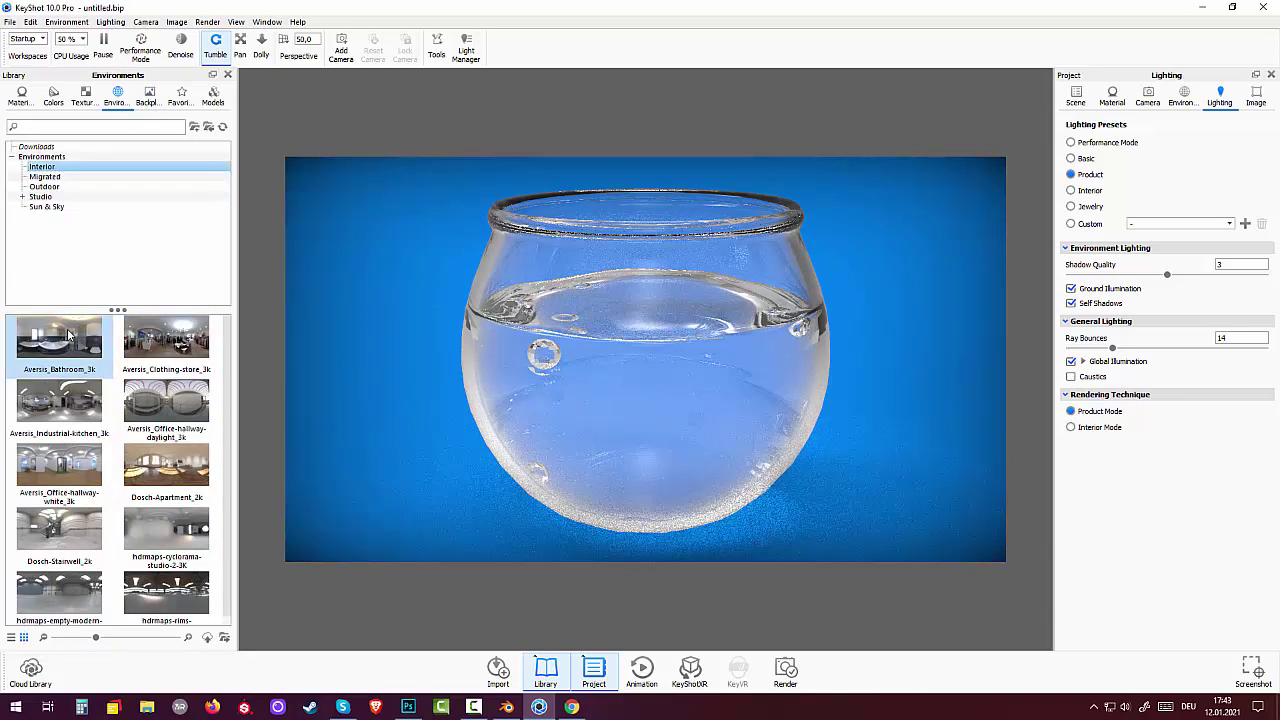
pyautogui.doubleClick(69, 333)
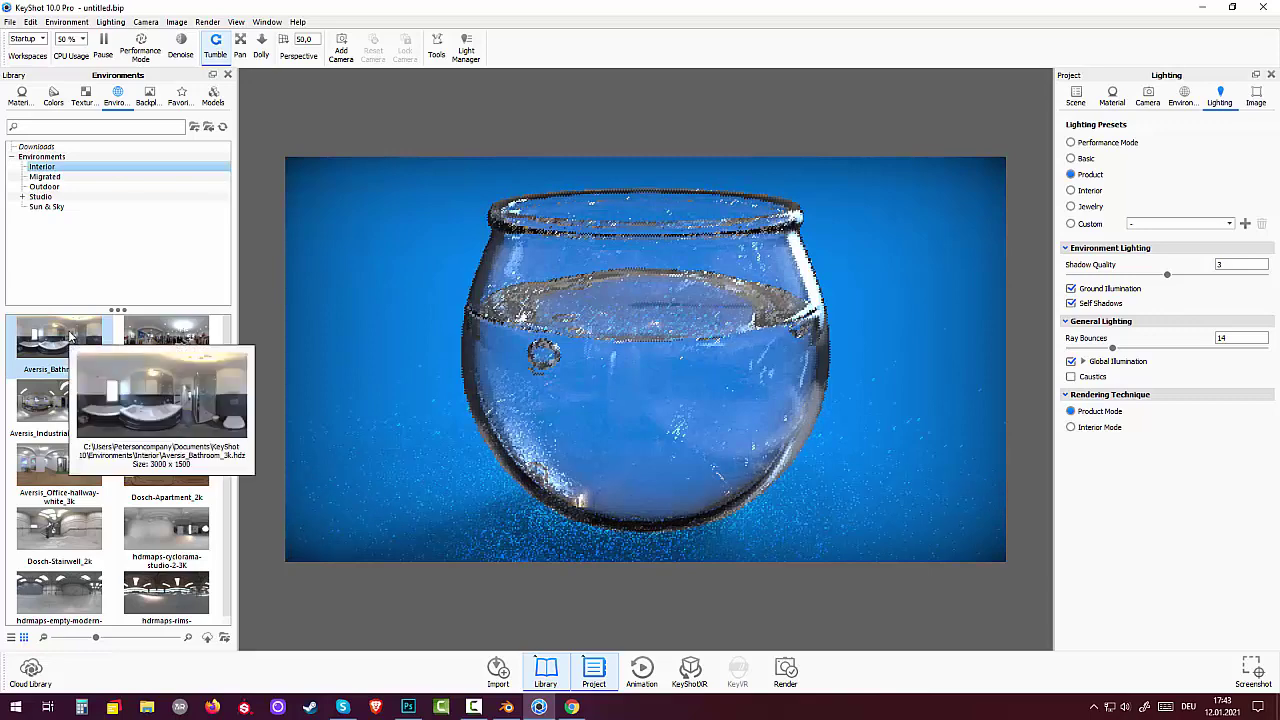
pyautogui.doubleClick(158, 343)
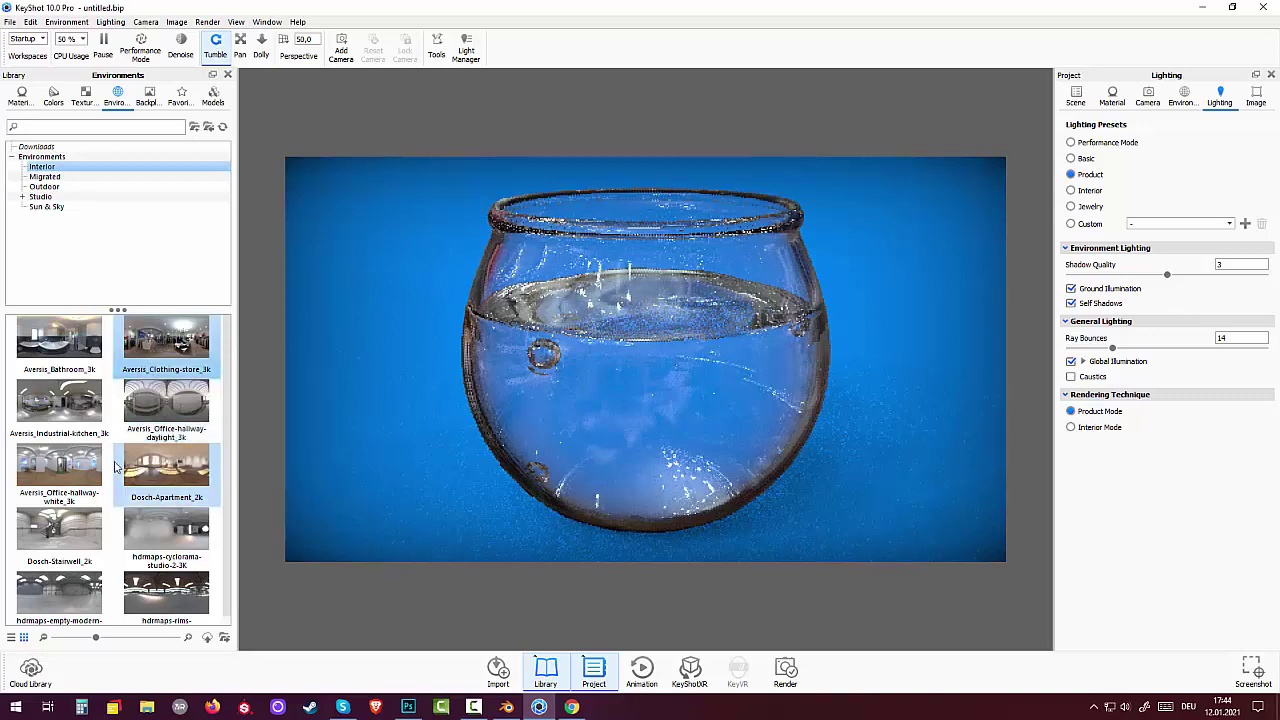
pyautogui.click(42, 337)
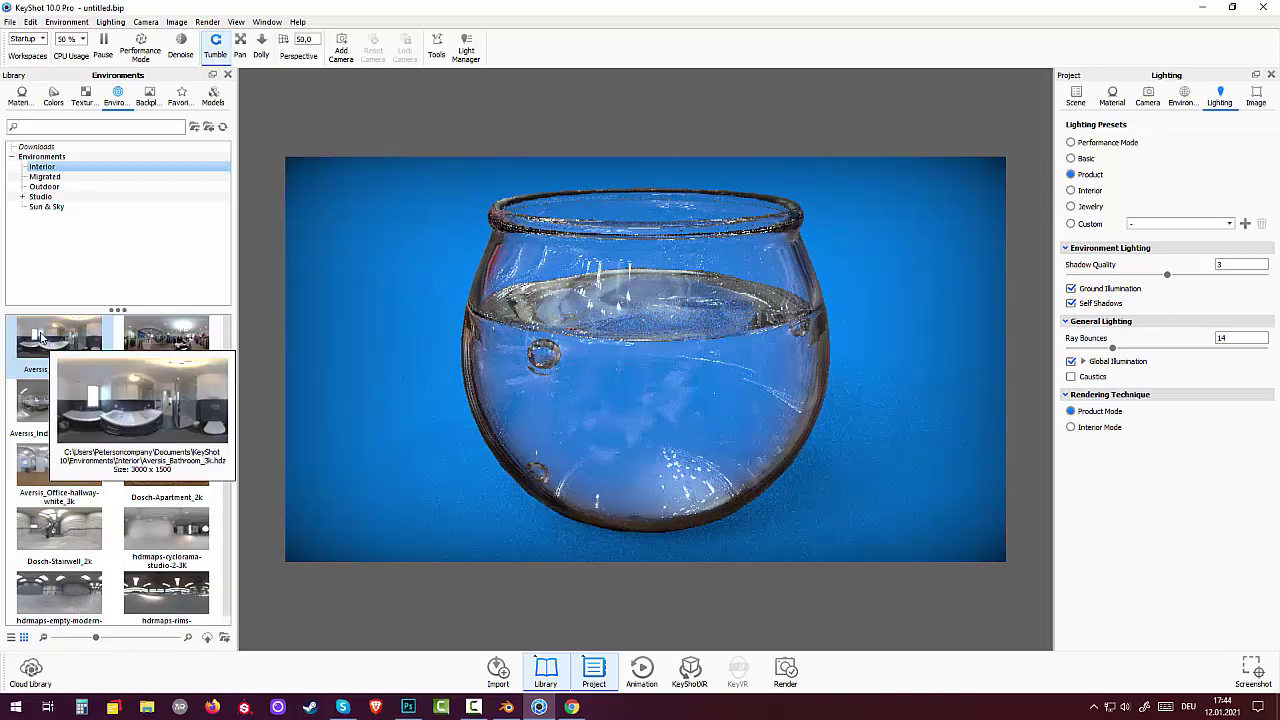
pyautogui.doubleClick(42, 337)
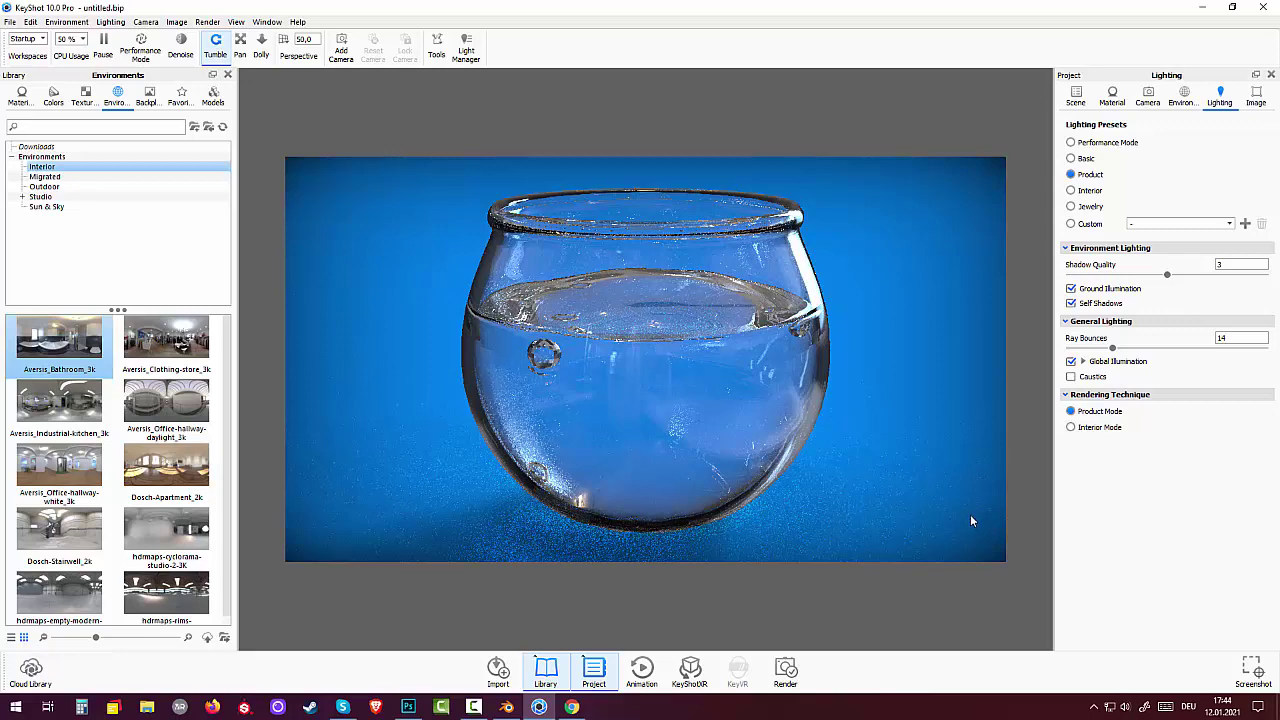
pyautogui.moveTo(820, 432)
pyautogui.mouseDown()
pyautogui.moveTo(820, 378)
pyautogui.moveTo(814, 420)
pyautogui.moveTo(722, 346)
pyautogui.moveTo(722, 322)
pyautogui.moveTo(748, 315)
pyautogui.mouseUp()
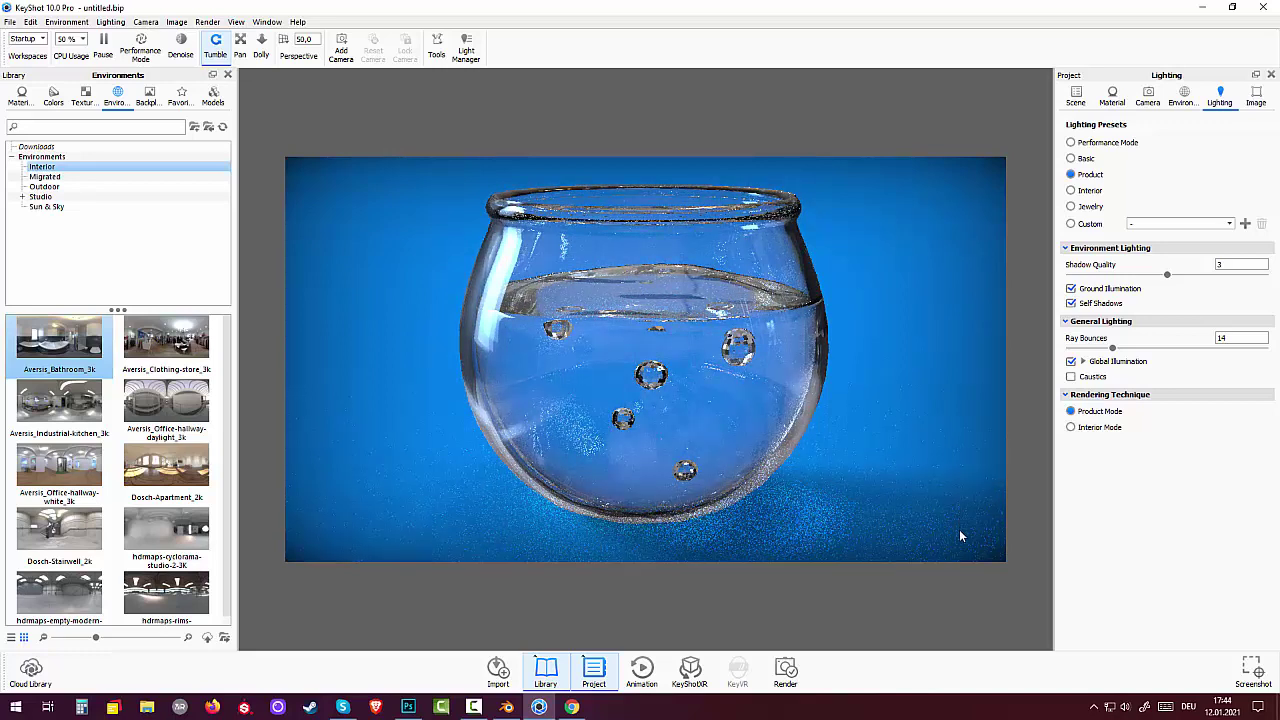
pyautogui.click(1113, 97)
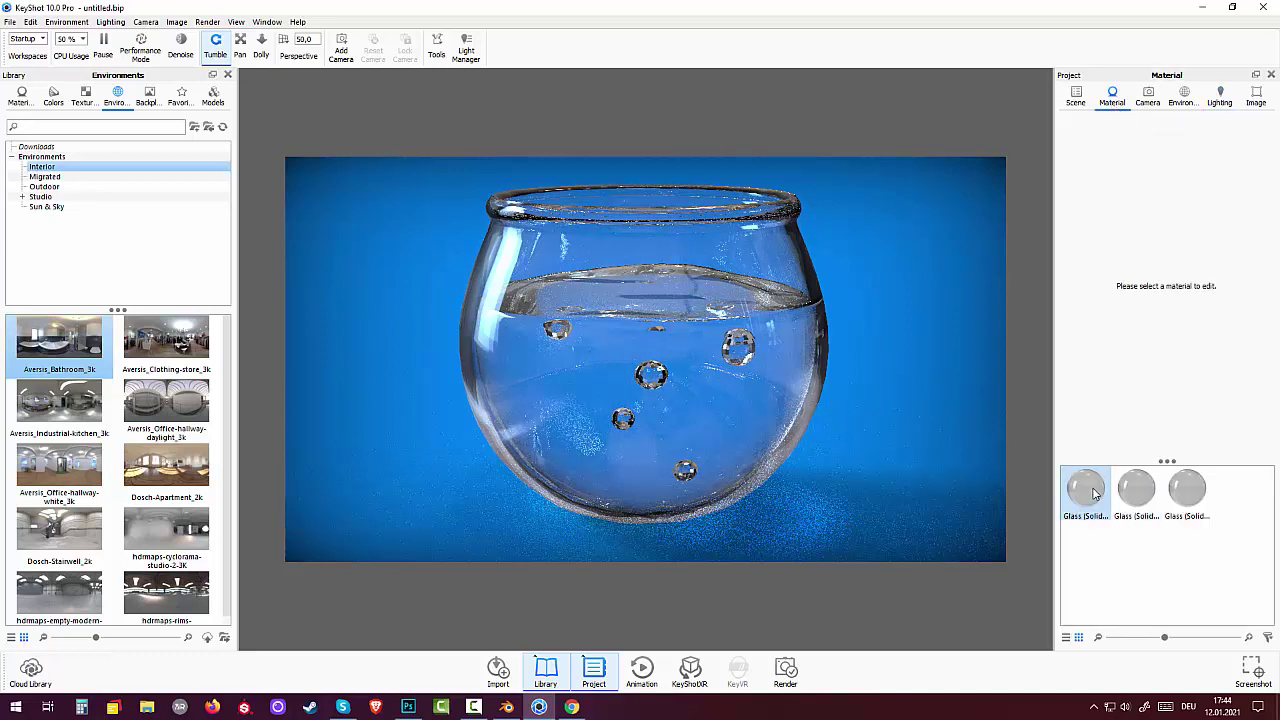
# Set Glass (Solid) White #3's transparency distance to 0.772 cm and check the second glass
pyautogui.click(1095, 493)
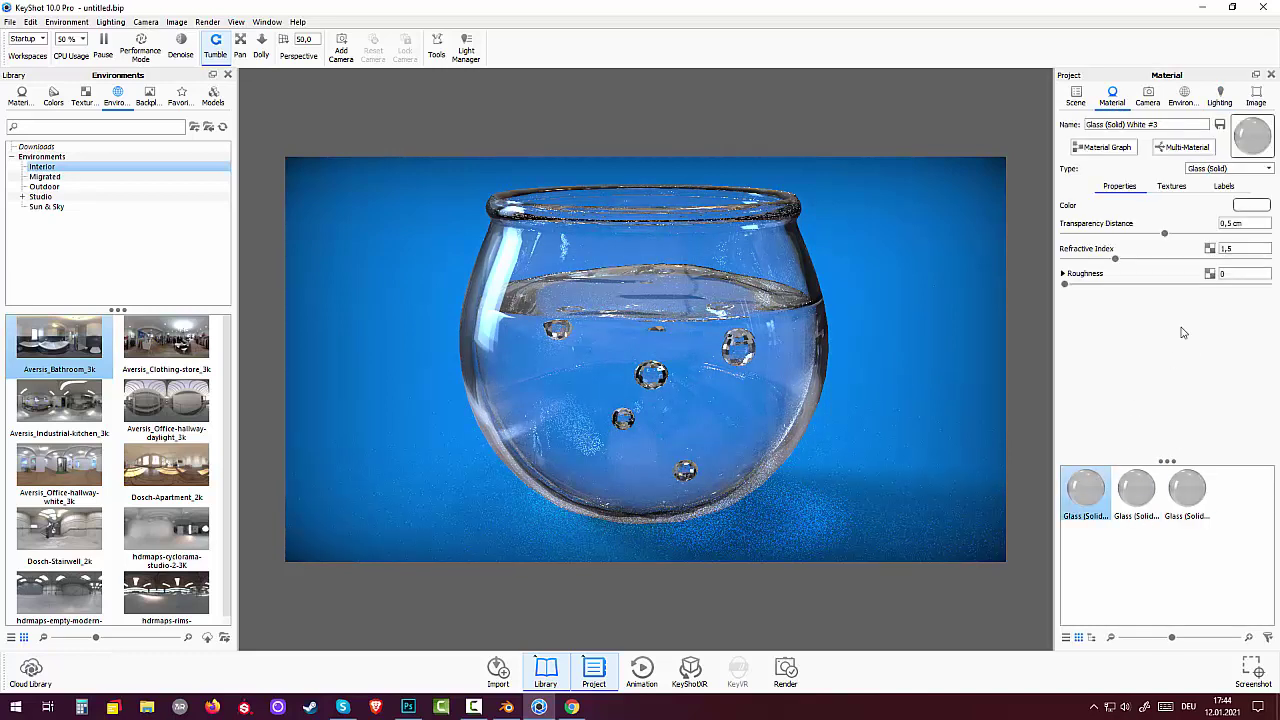
pyautogui.moveTo(1165, 235); pyautogui.dragTo(1220, 232)
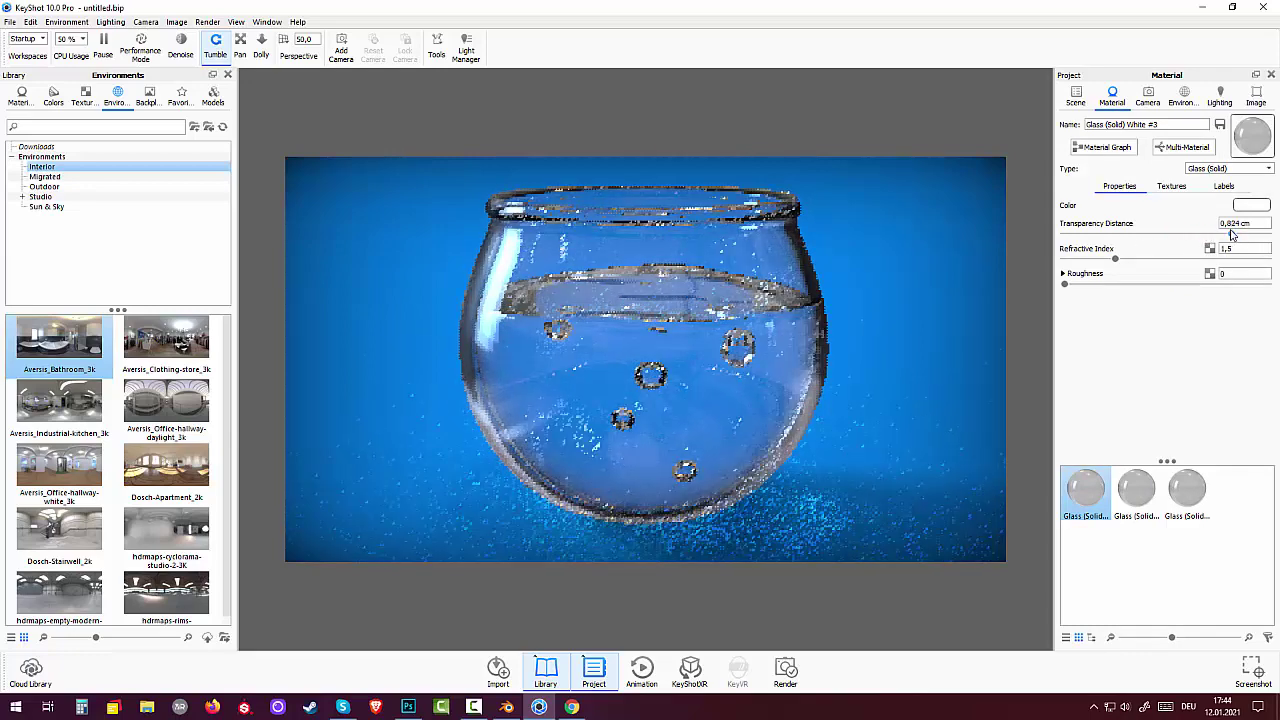
pyautogui.click(1148, 490)
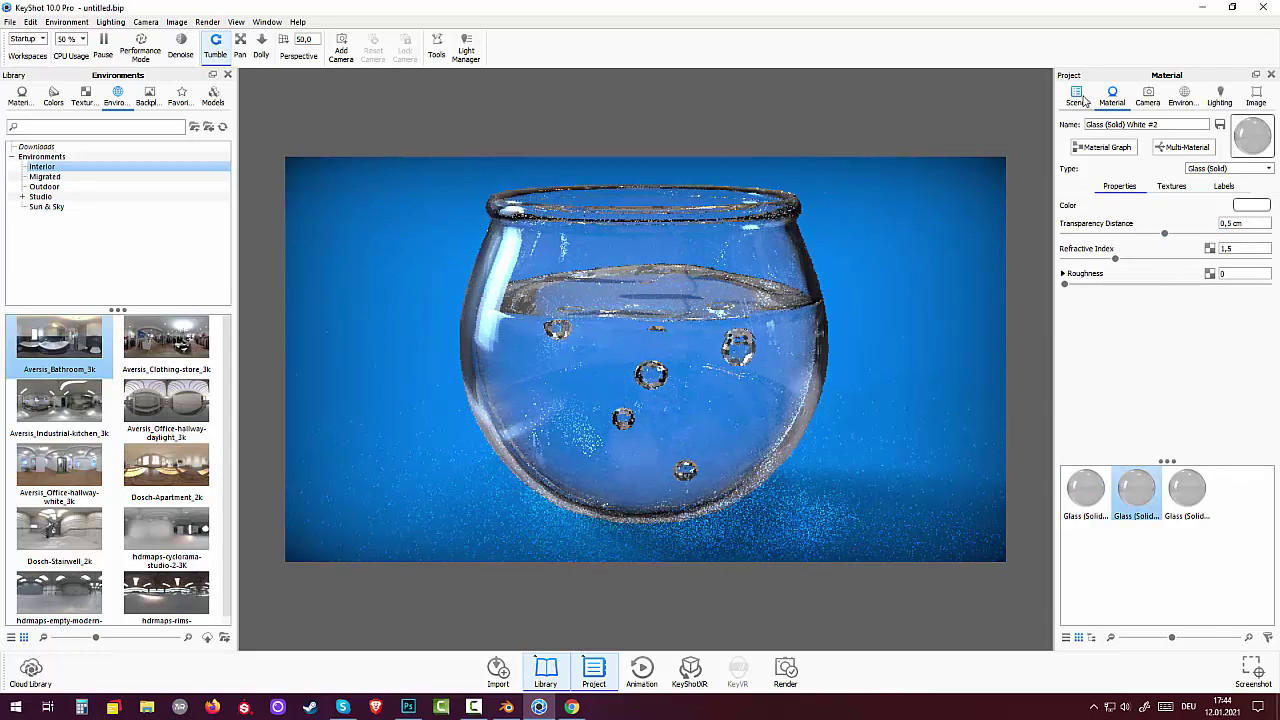
pyautogui.click(1199, 93)
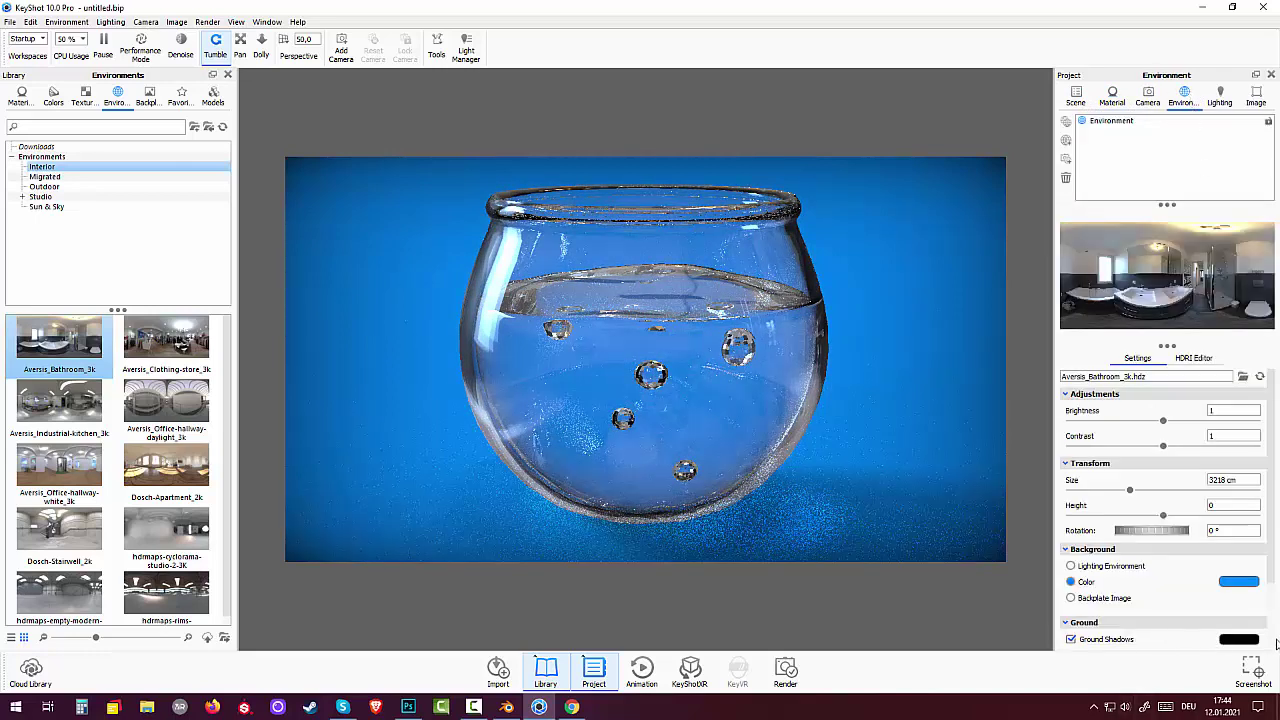
# Change the Ground Shadows colour from black to mid grey #737373
pyautogui.click(1245, 640)
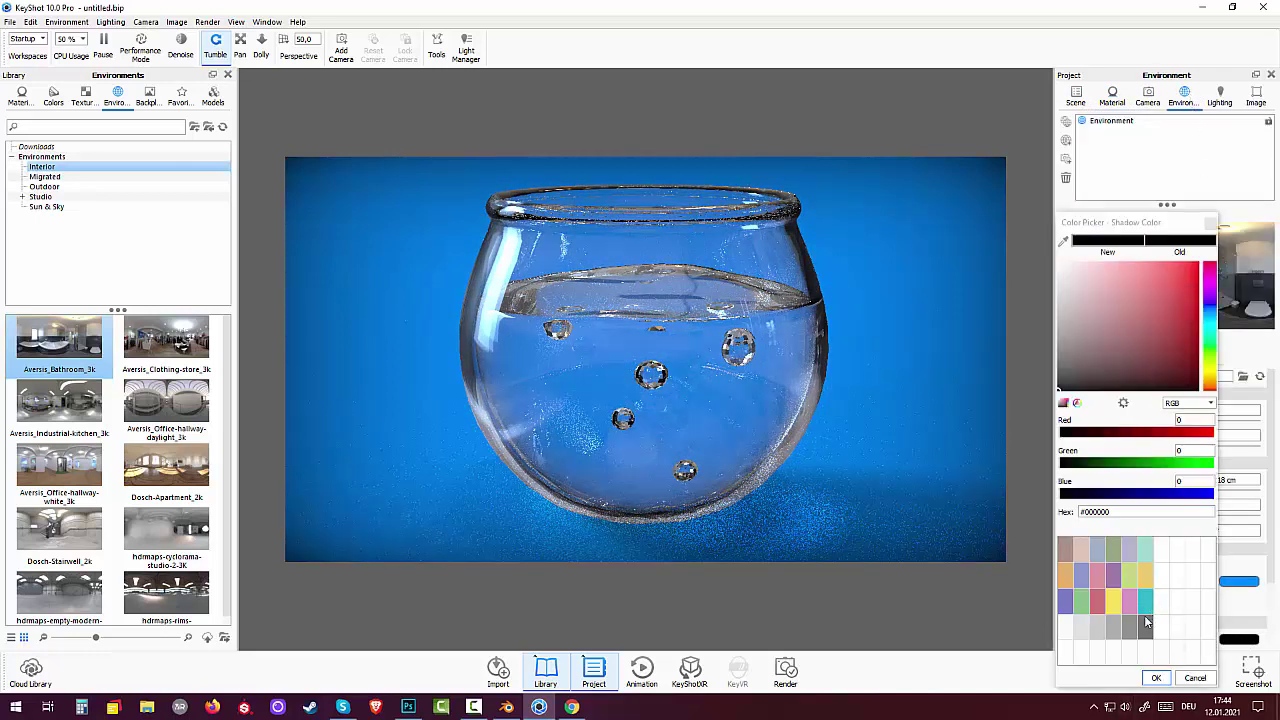
pyautogui.click(1145, 626)
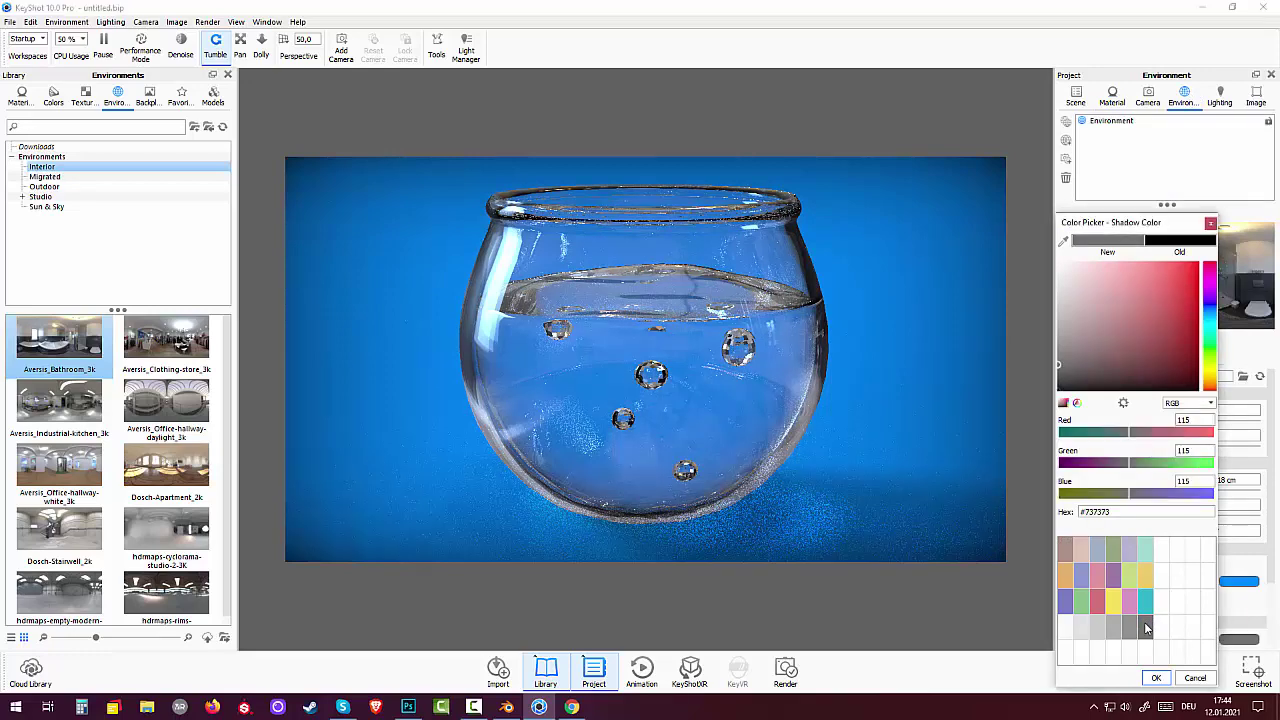
pyautogui.click(1155, 677)
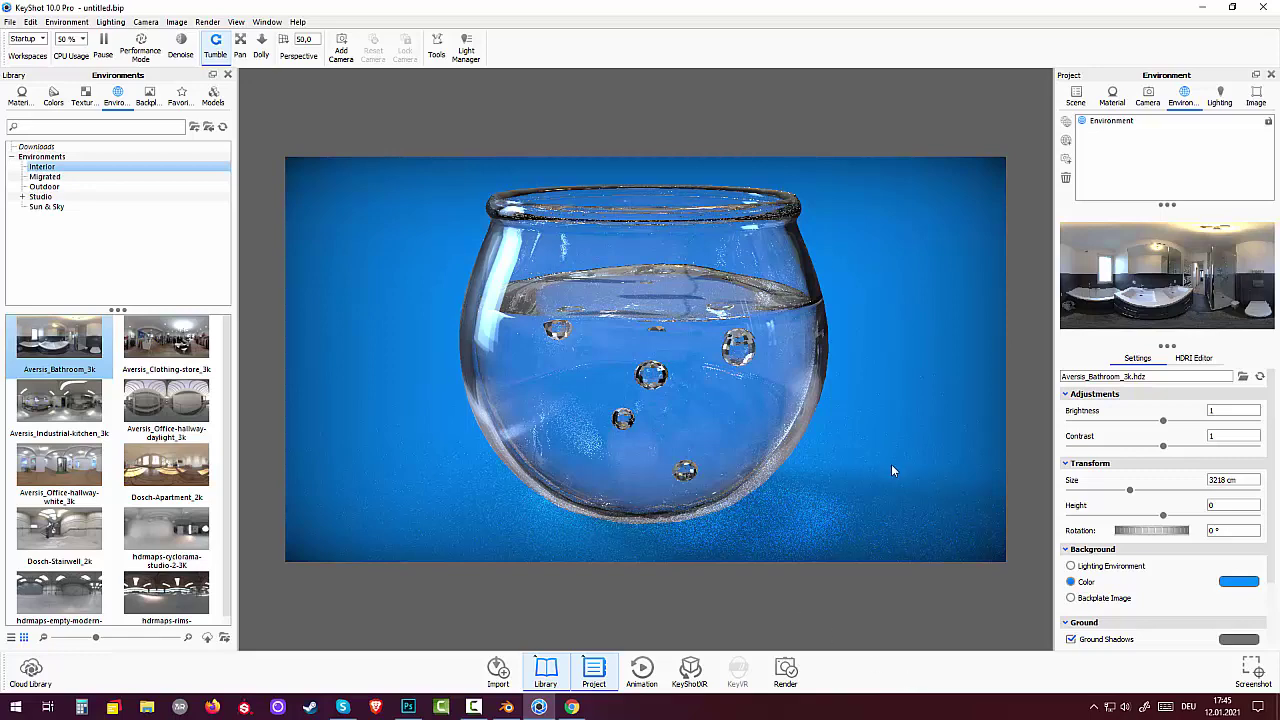
pyautogui.scroll(3, 891, 464)
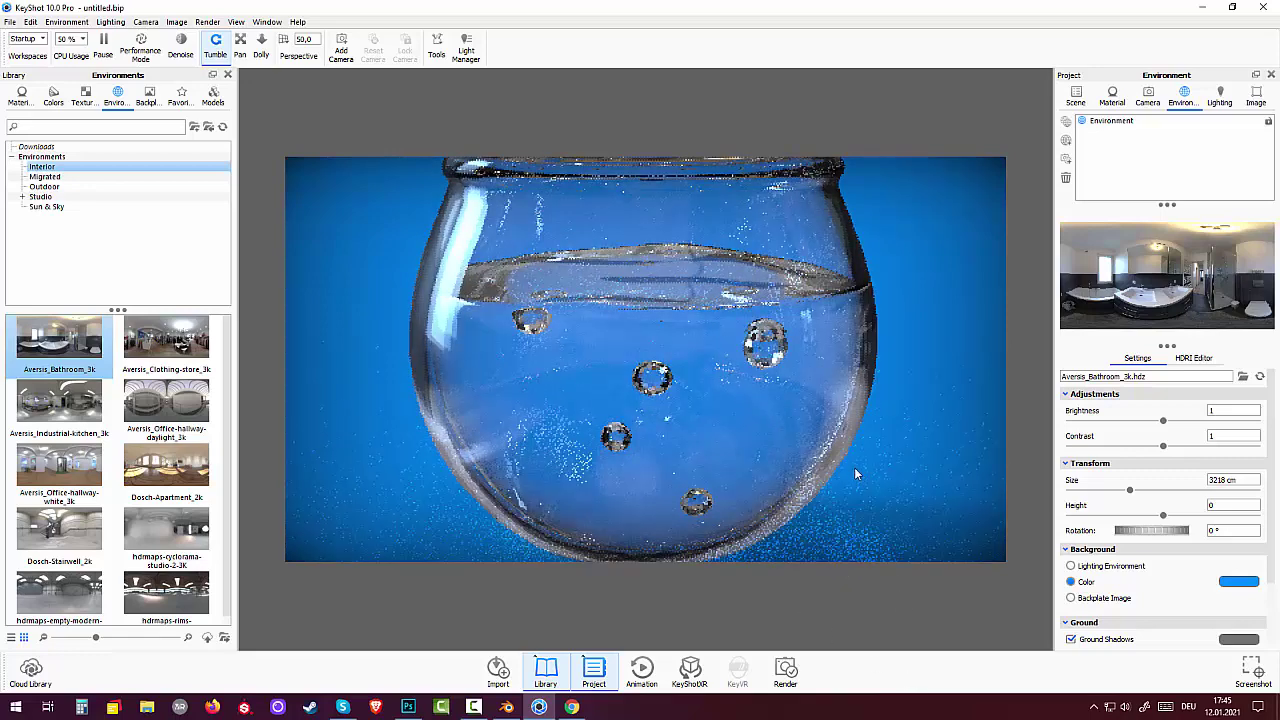
pyautogui.scroll(-3, 854, 467)
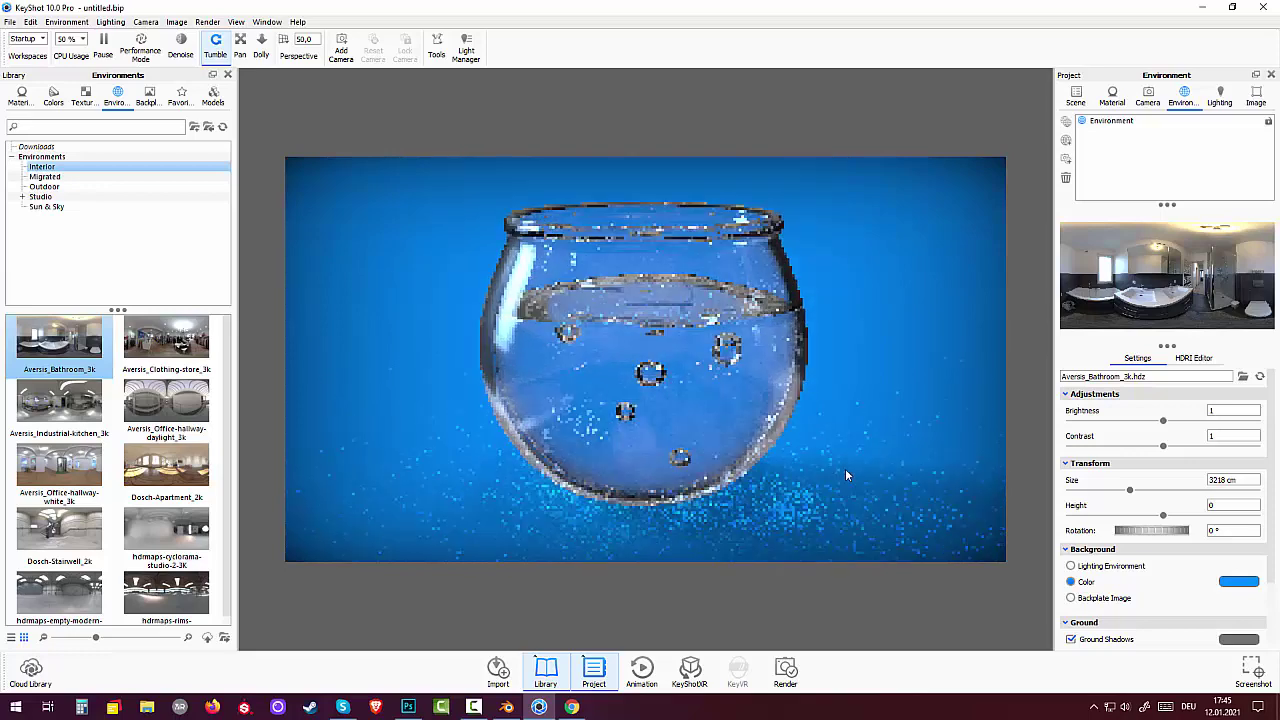
pyautogui.scroll(2, 845, 468)
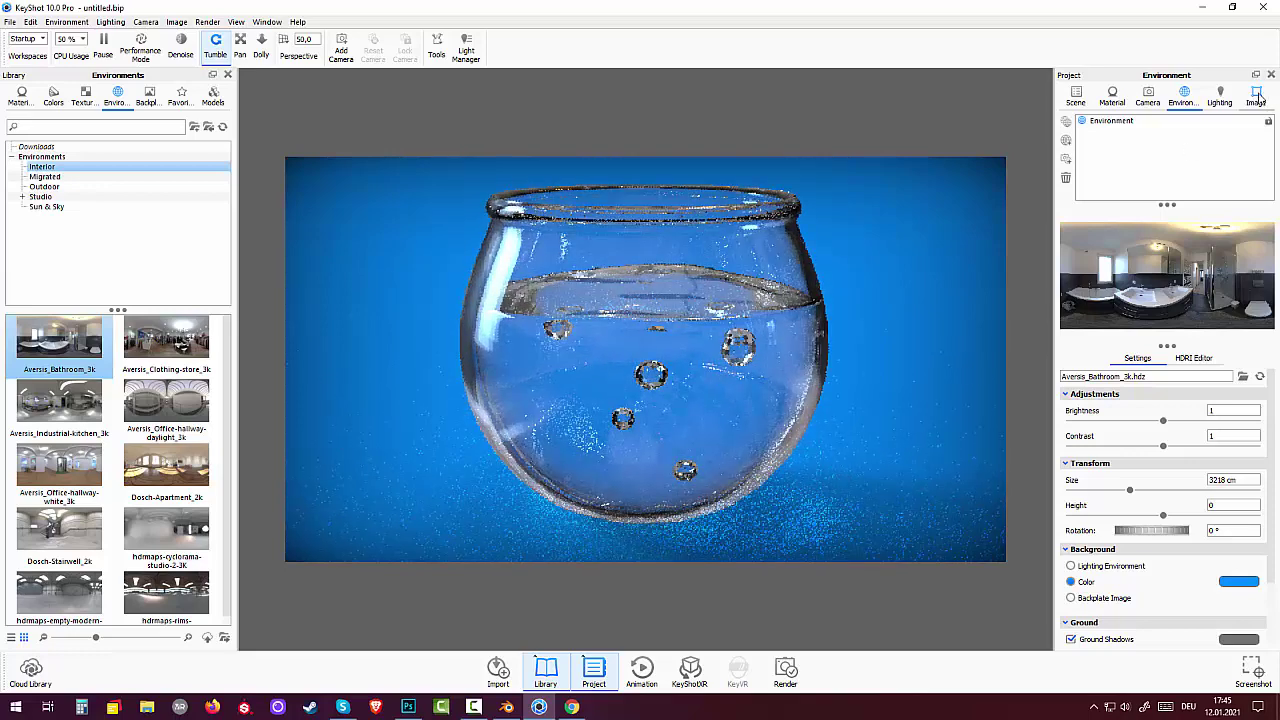
# Enable Denoise with firefly filter 0.295 and Chromatic Aberration at strength 0.172
pyautogui.click(1256, 95)
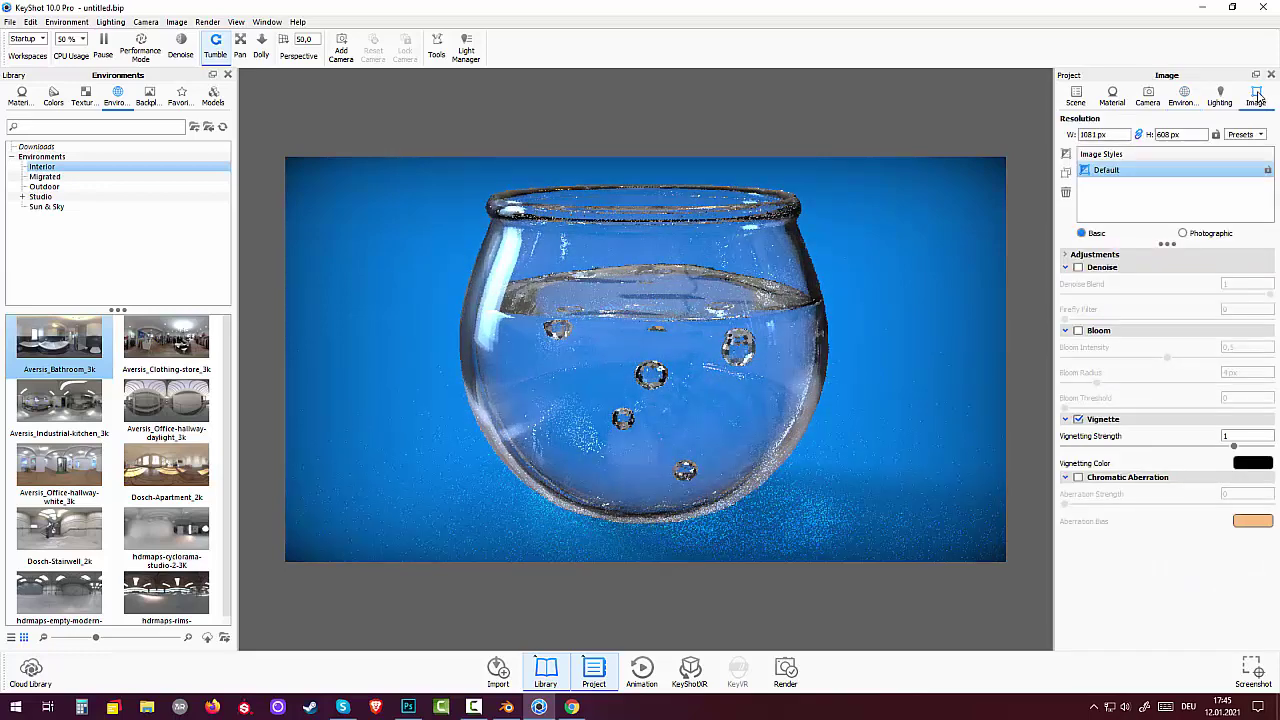
pyautogui.click(1078, 267)
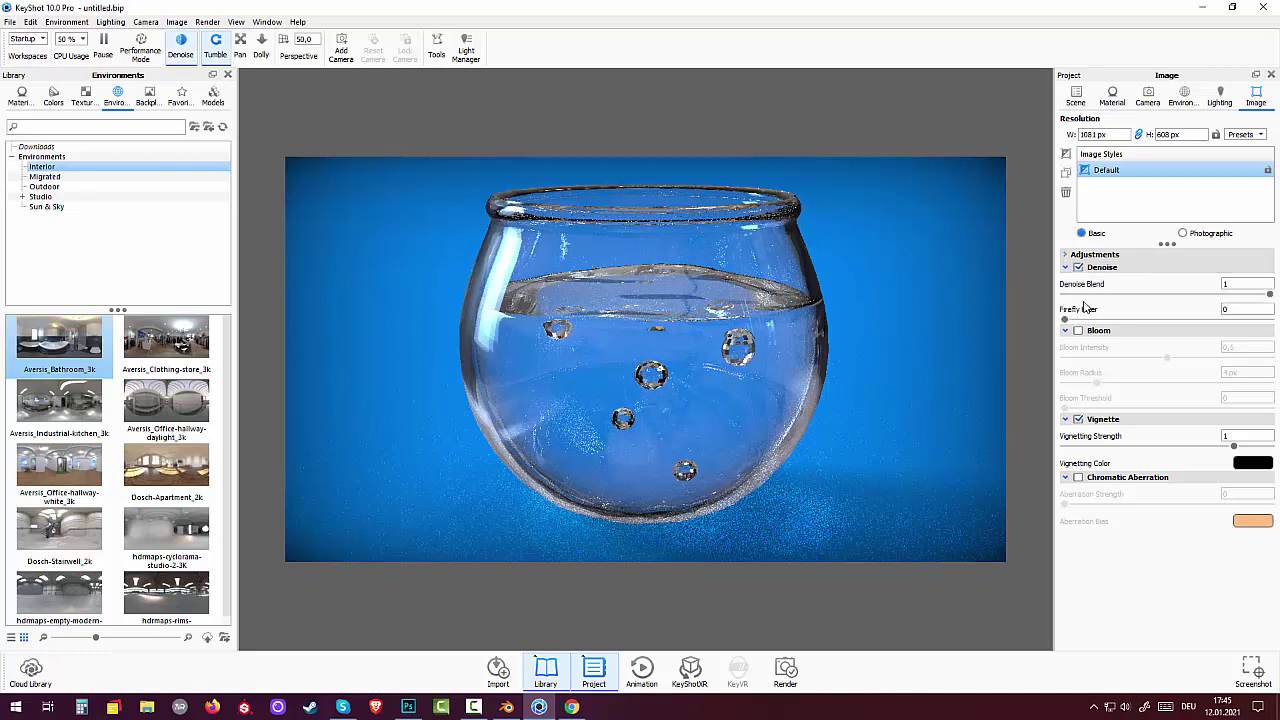
pyautogui.moveTo(1071, 323); pyautogui.dragTo(1124, 332)
pyautogui.click(1078, 478)
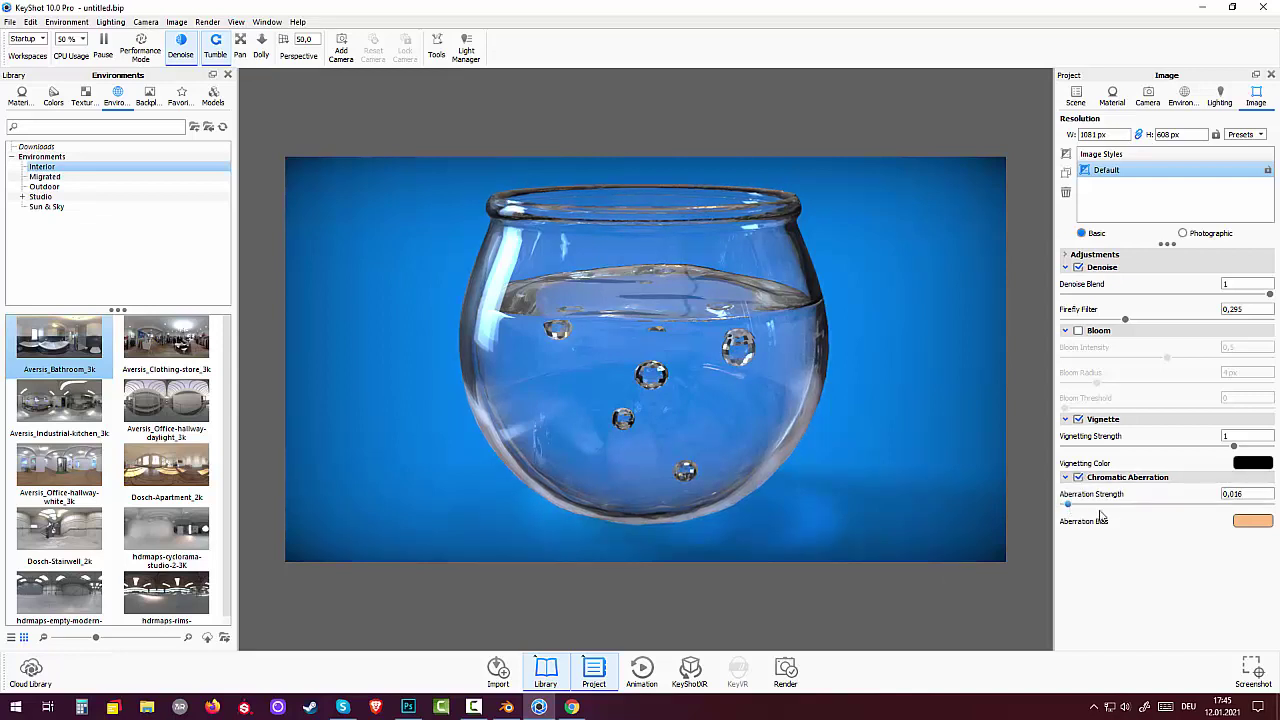
pyautogui.moveTo(1064, 504)
pyautogui.mouseDown()
pyautogui.moveTo(1113, 519)
pyautogui.moveTo(1101, 514)
pyautogui.mouseUp()
# Try other vignette colours, then keep the vignetting colour black
pyautogui.click(1254, 465)
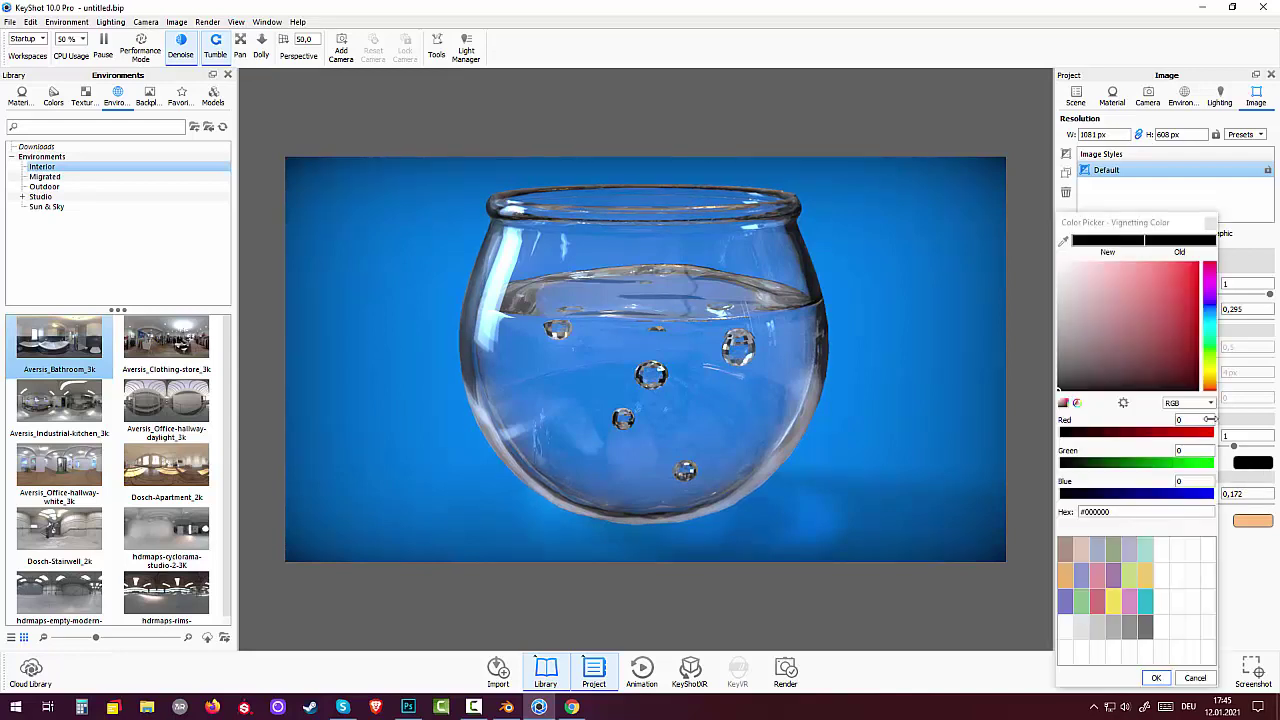
pyautogui.moveTo(1183, 379); pyautogui.dragTo(1062, 393)
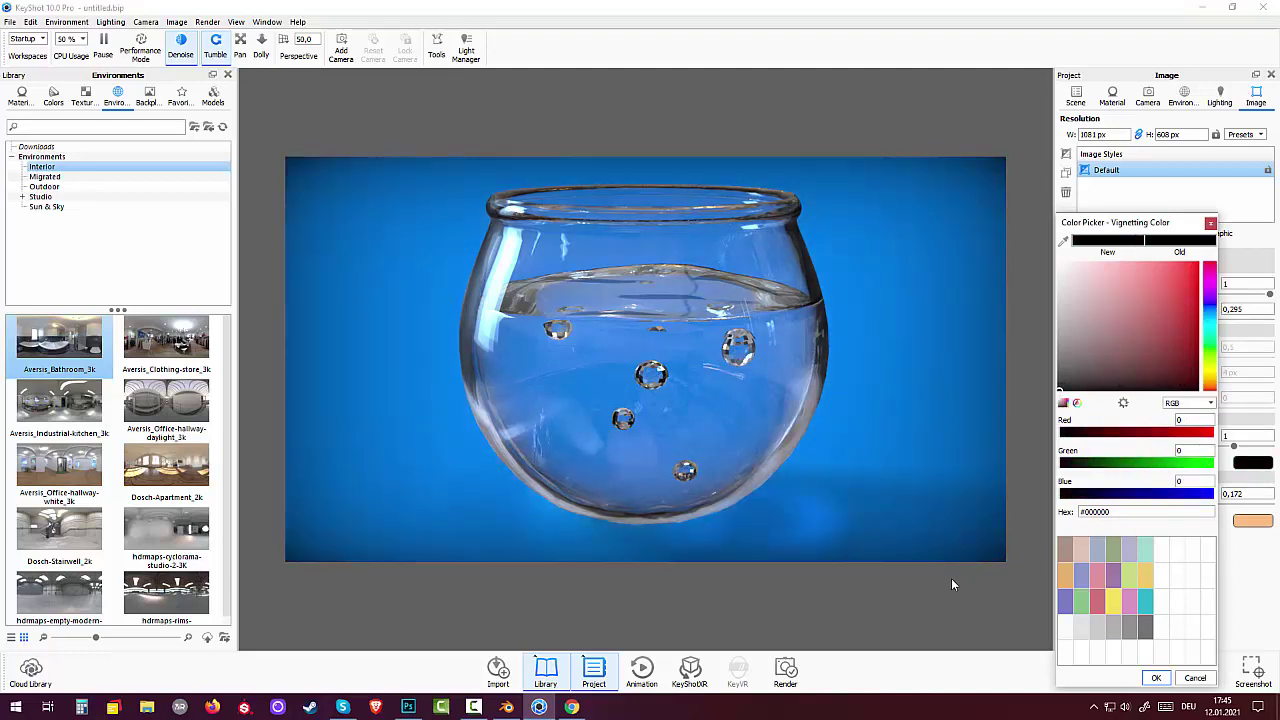
pyautogui.click(1158, 678)
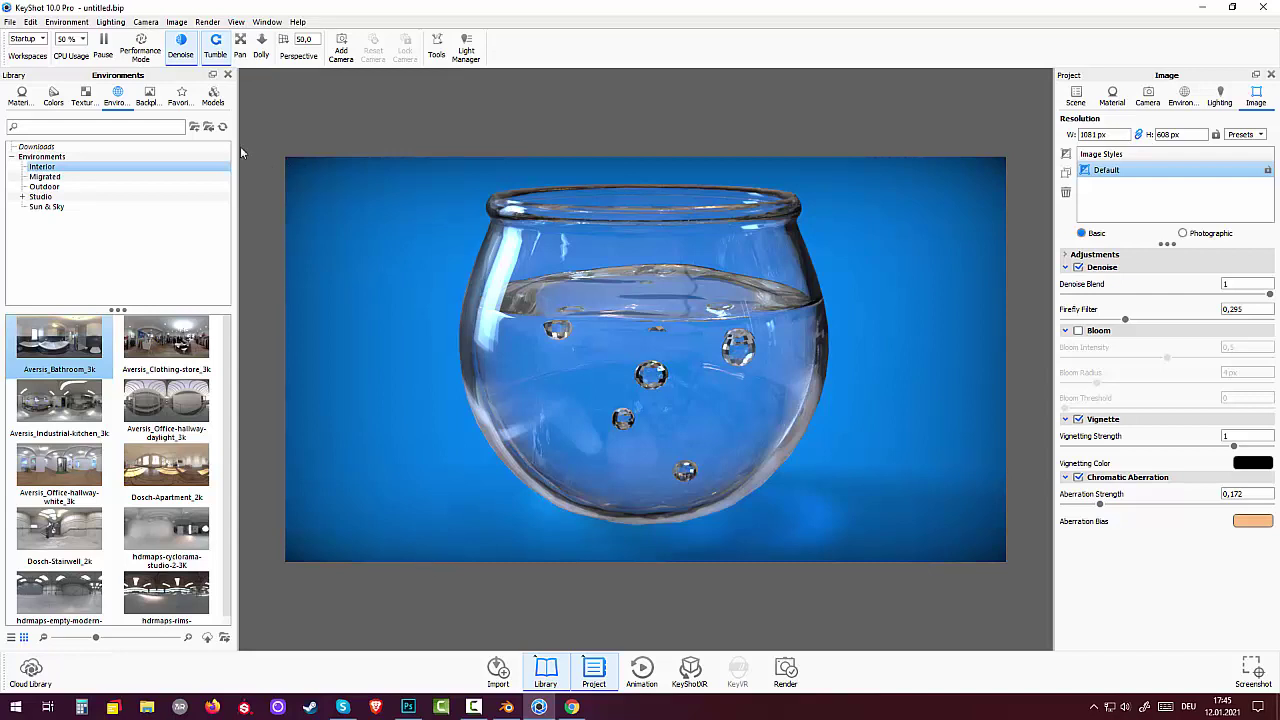
pyautogui.click(30, 22)
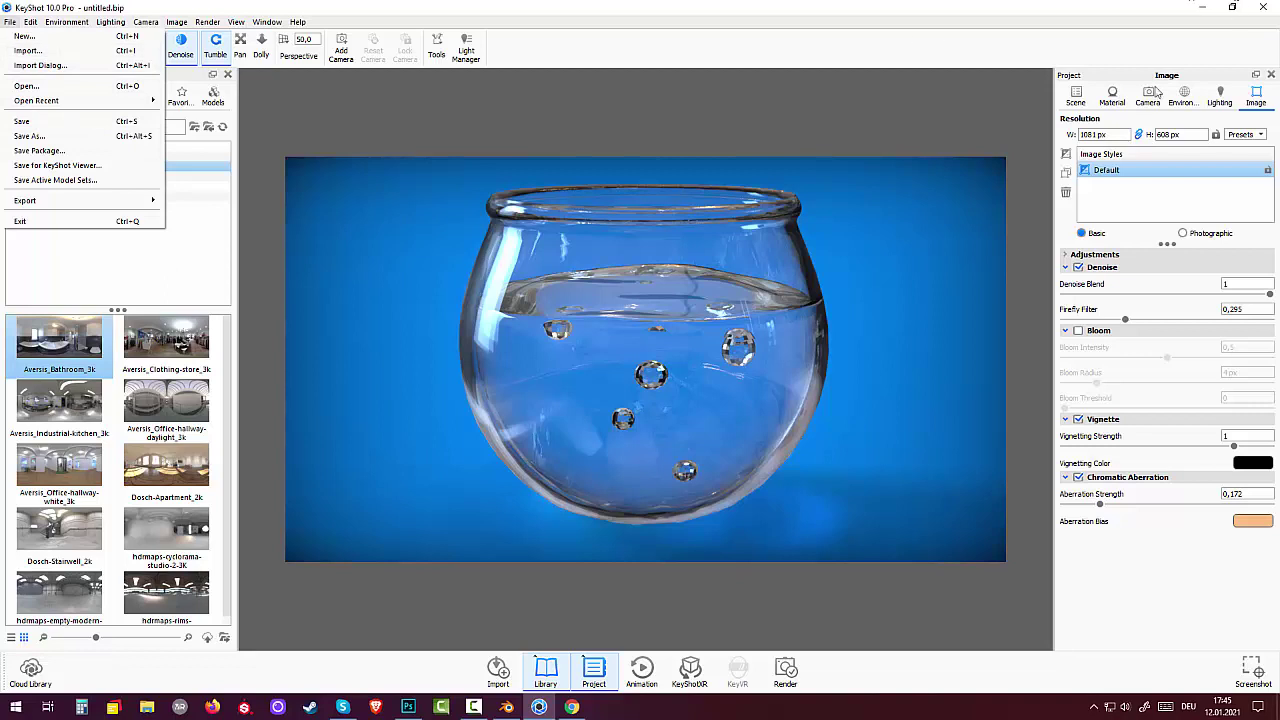
# Render the fishbowl as a 1280 x 720 JPEG still image
pyautogui.click(787, 675)
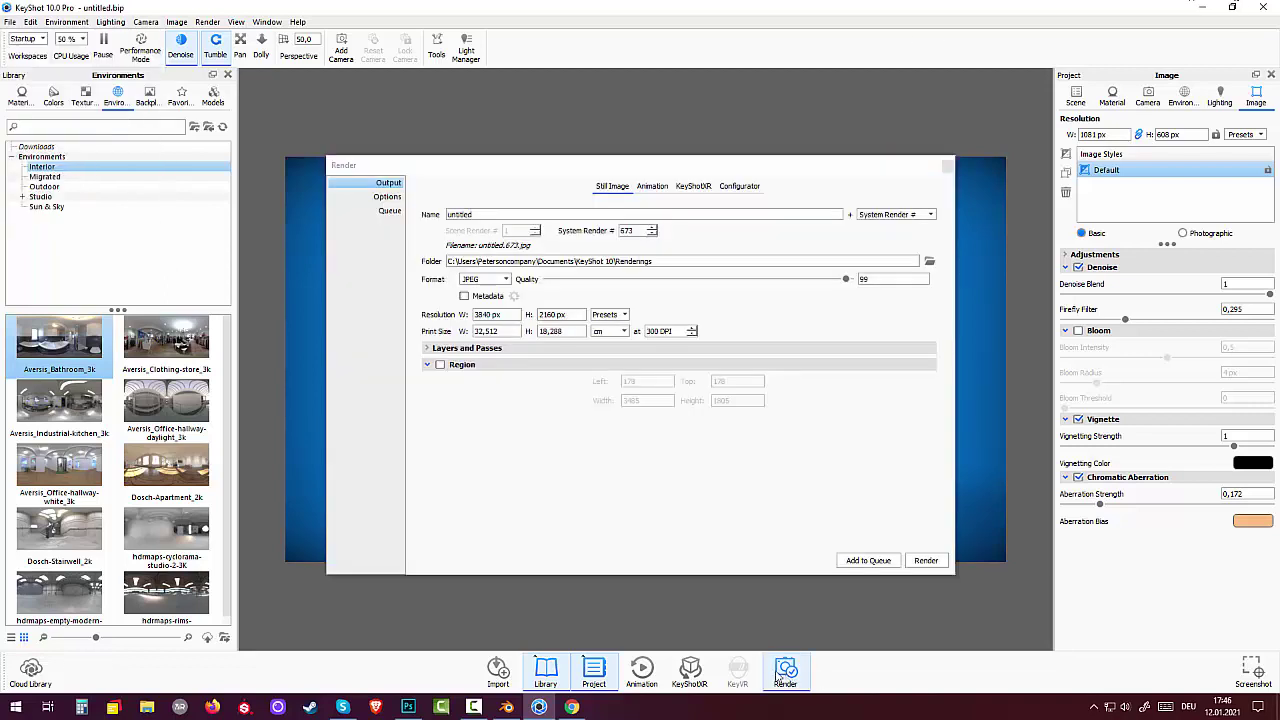
pyautogui.click(626, 316)
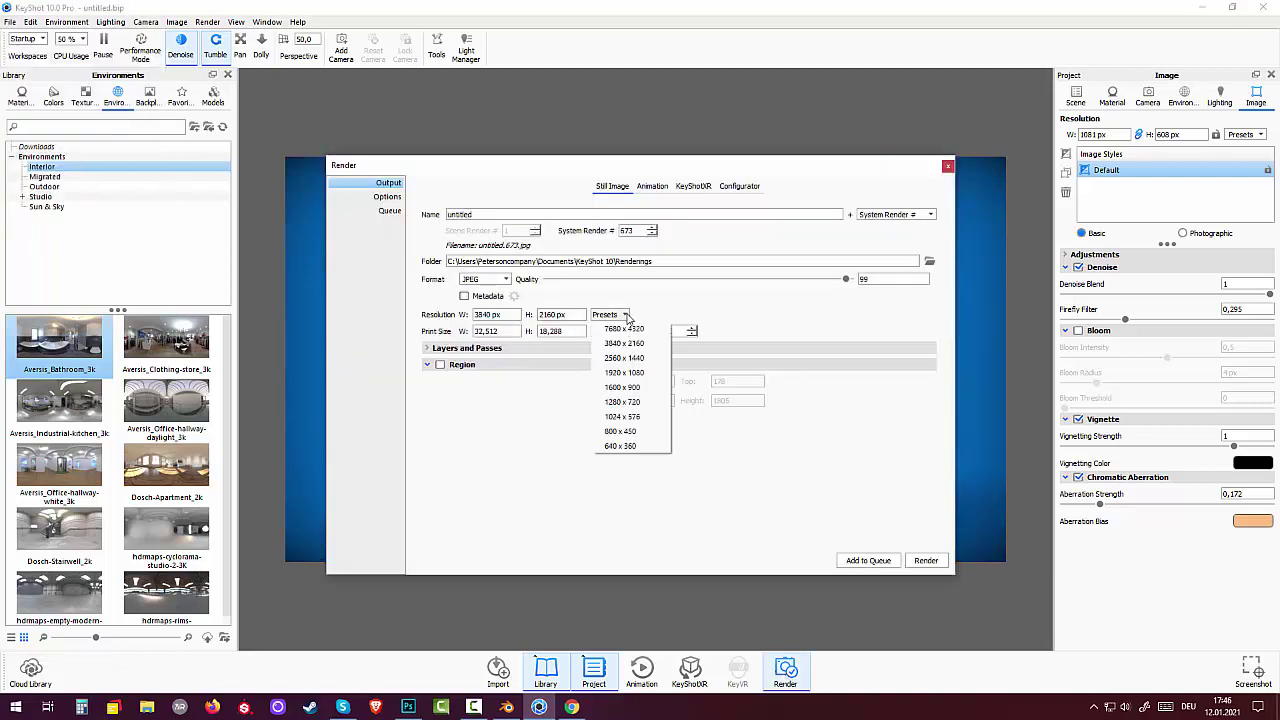
pyautogui.click(636, 403)
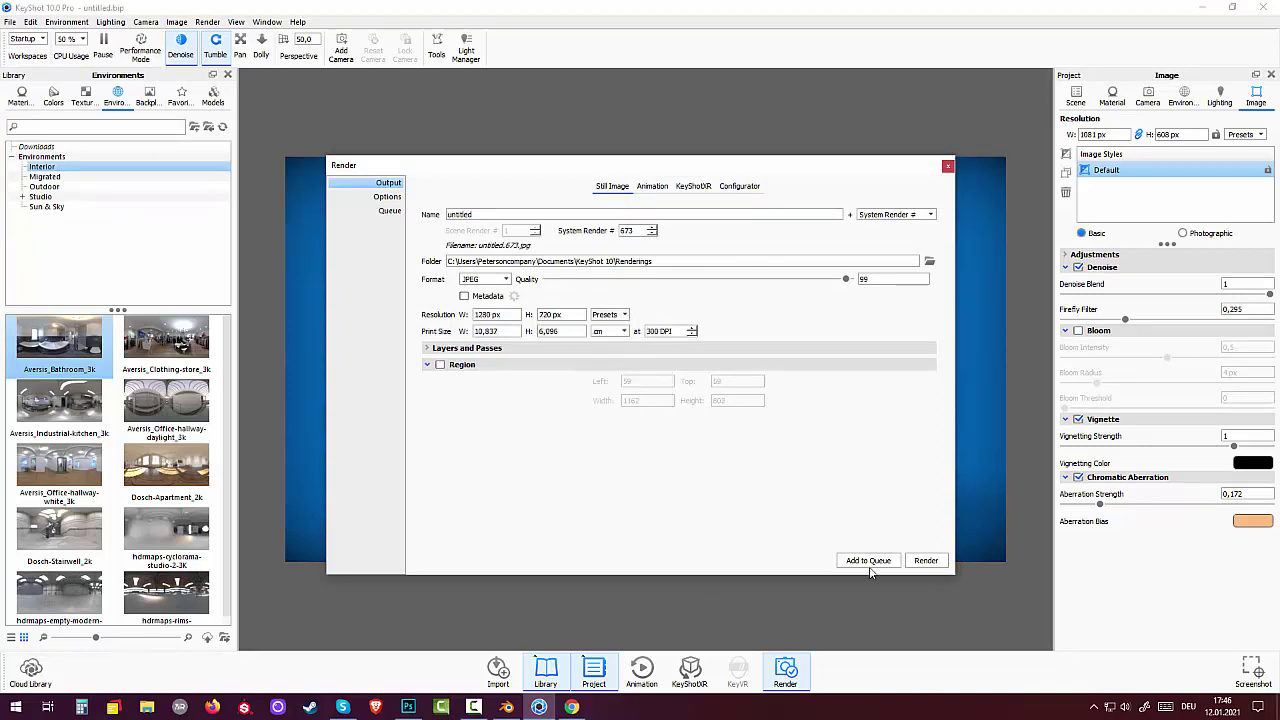
pyautogui.click(926, 561)
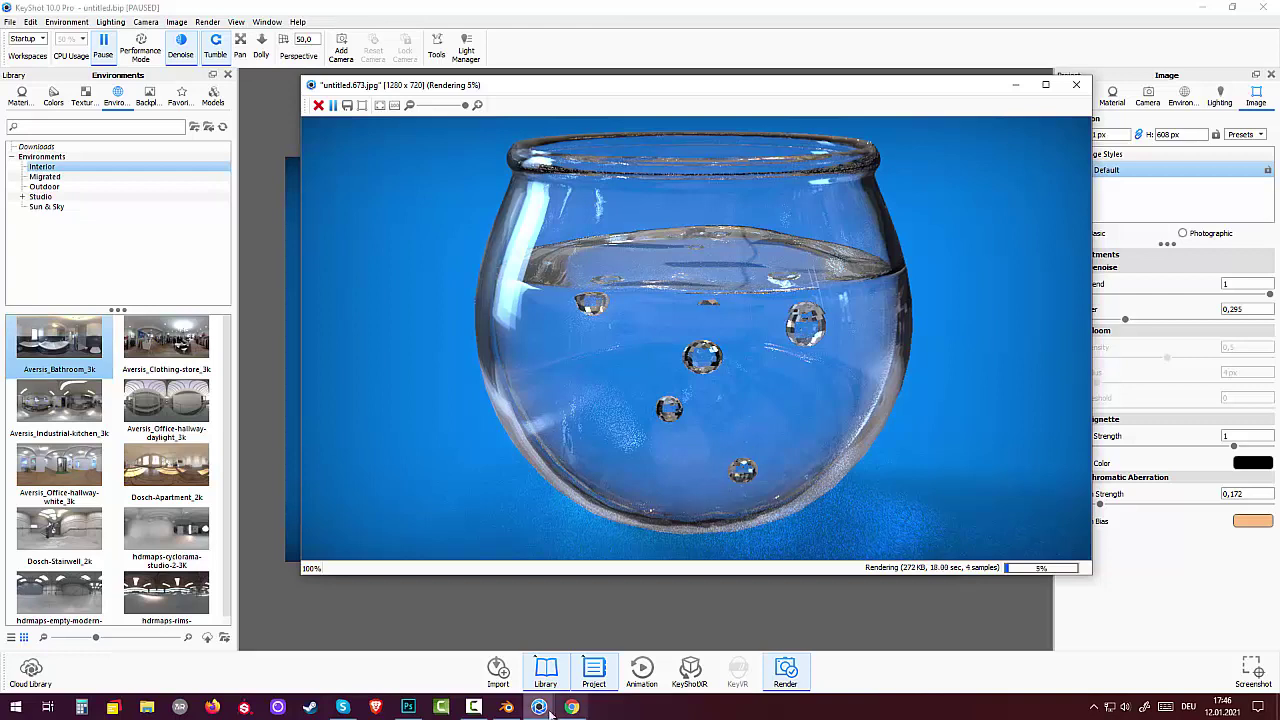
pyautogui.click(476, 707)
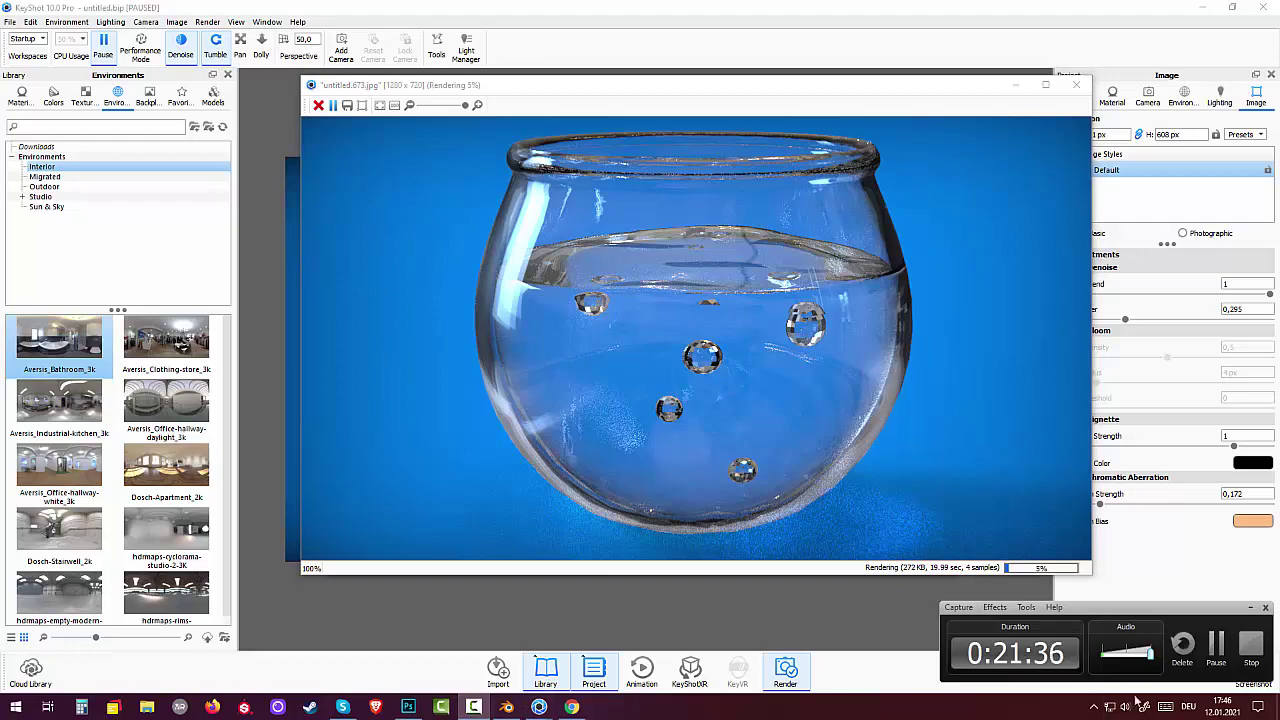